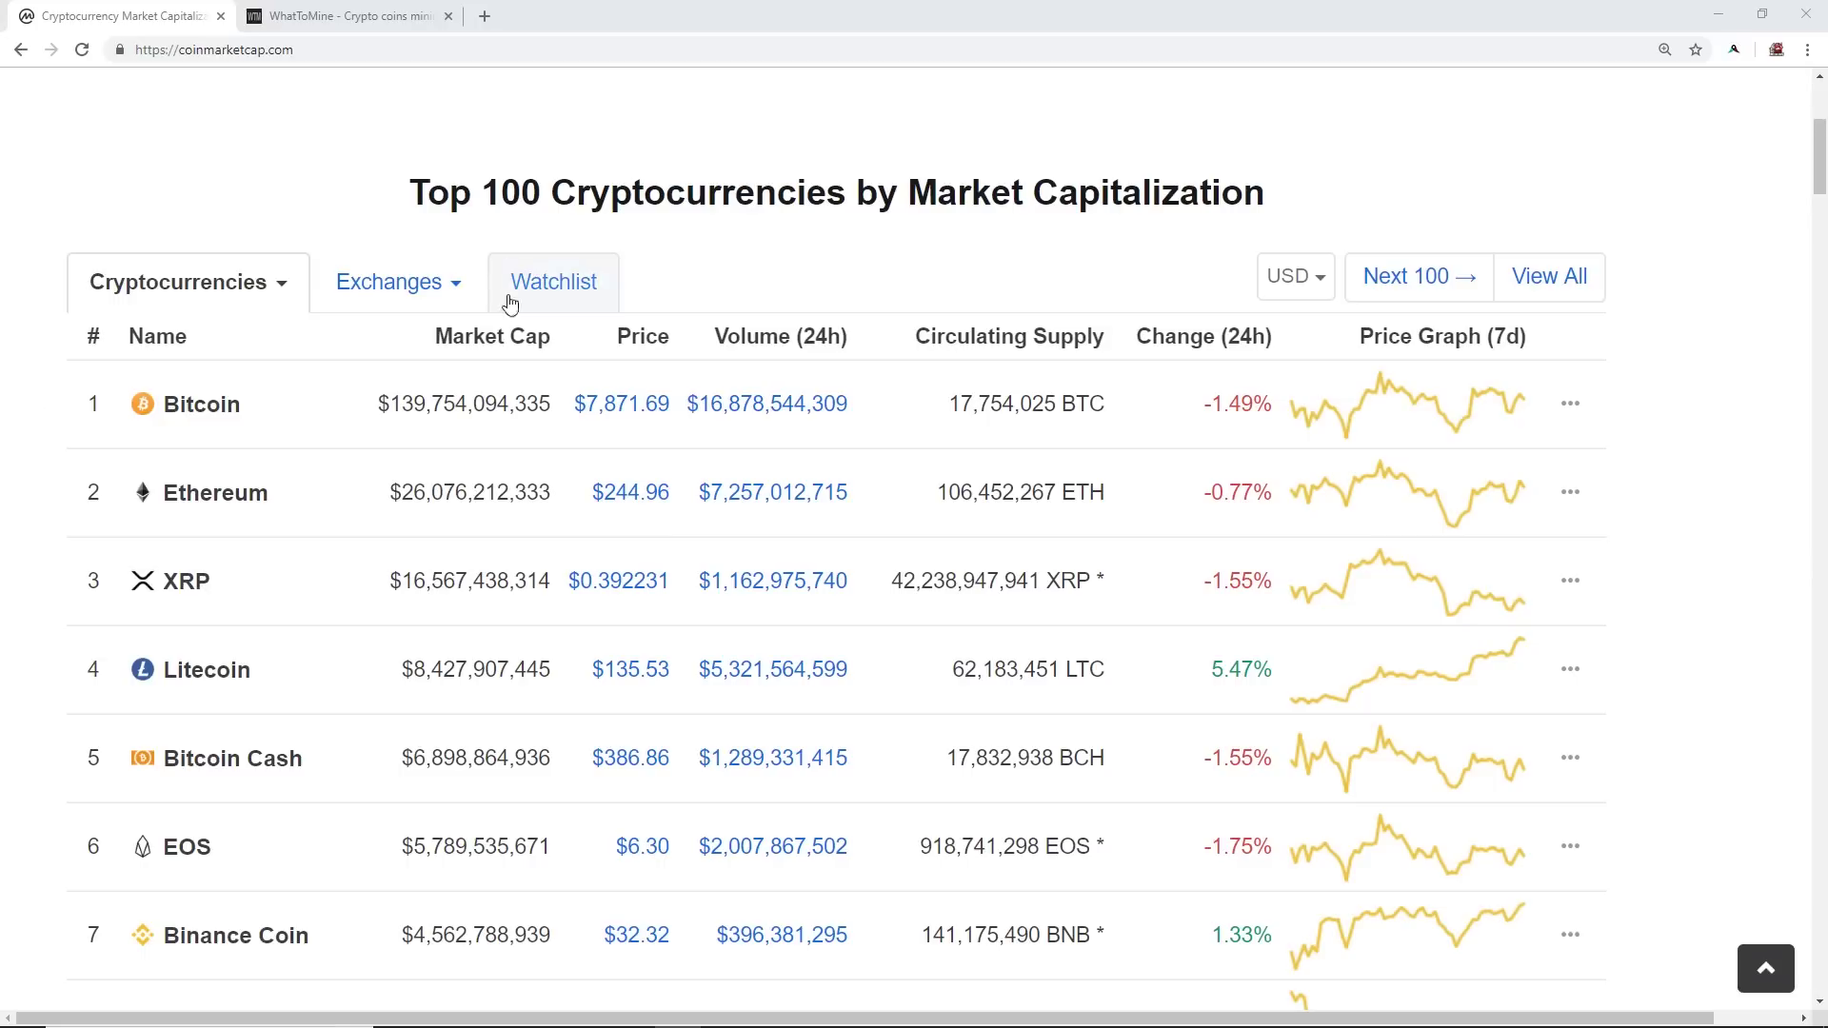
# - Leave the CoinMarketCap top-100 list and bring up the WhatToMine GPU calculator tab
pyautogui.click(360, 18)
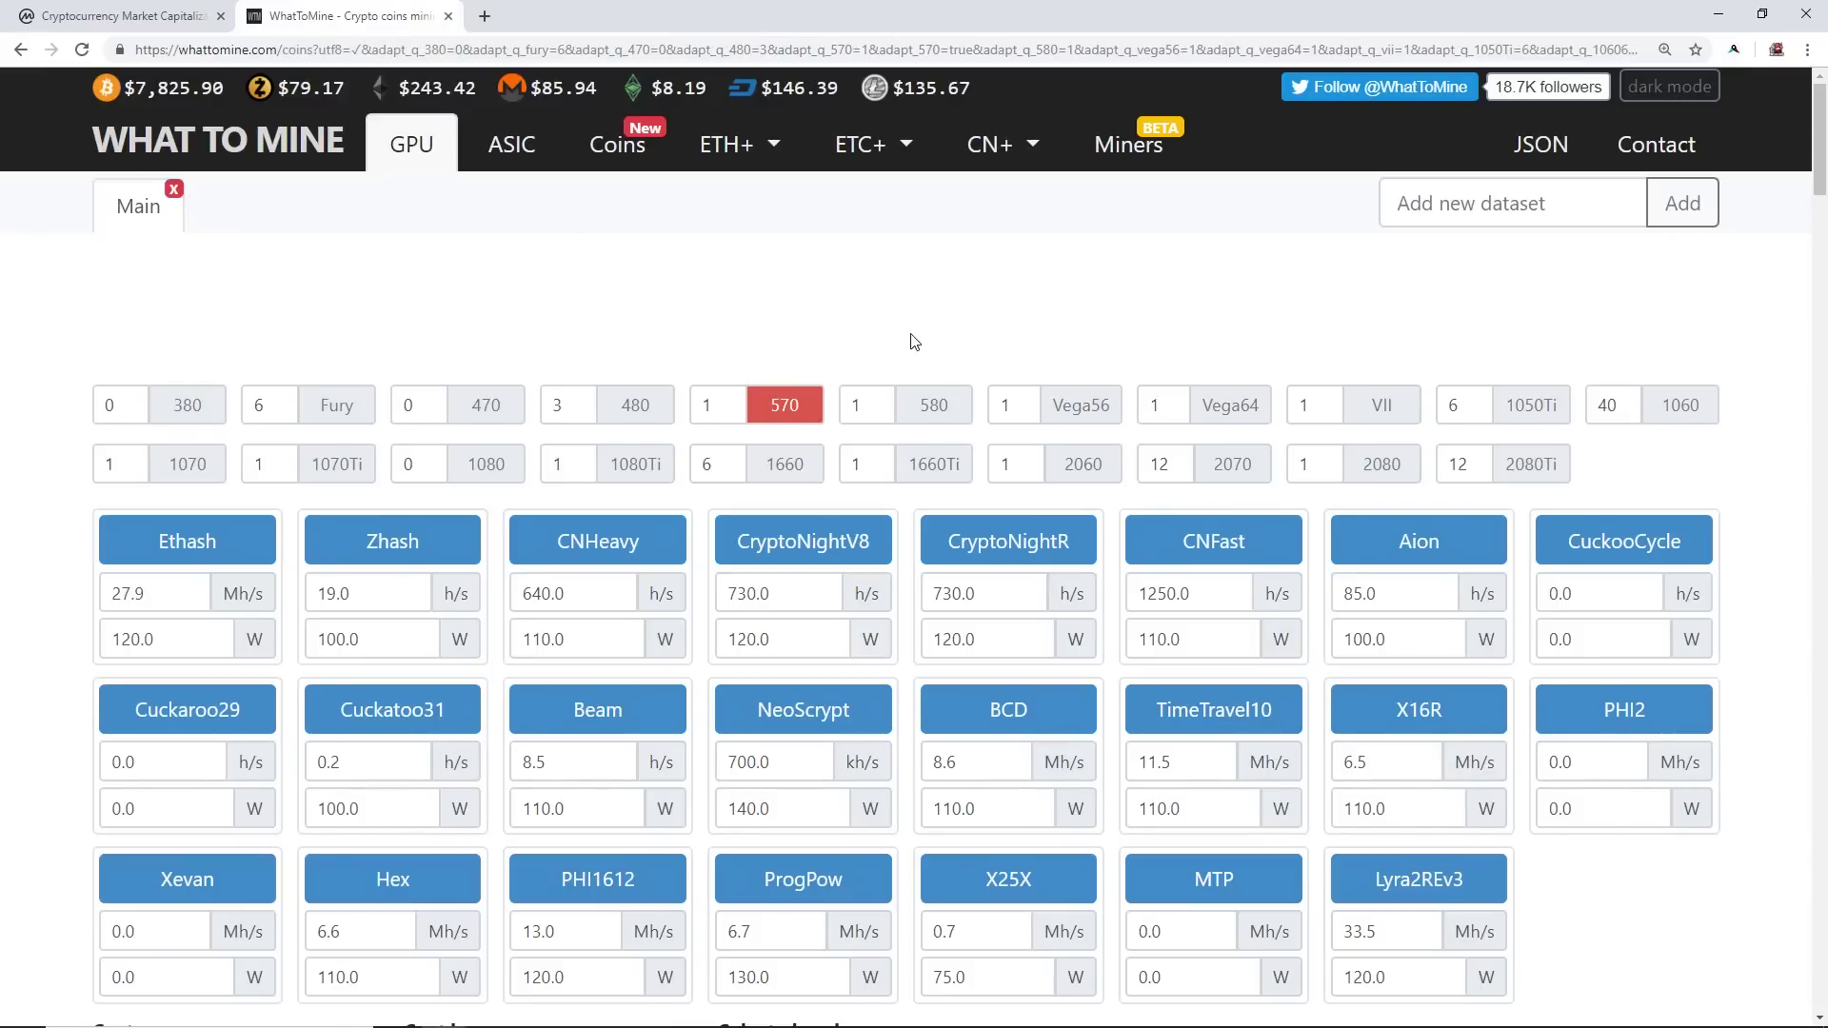
pyautogui.scroll(-9, 917, 343)
pyautogui.scroll(-4, 892, 350)
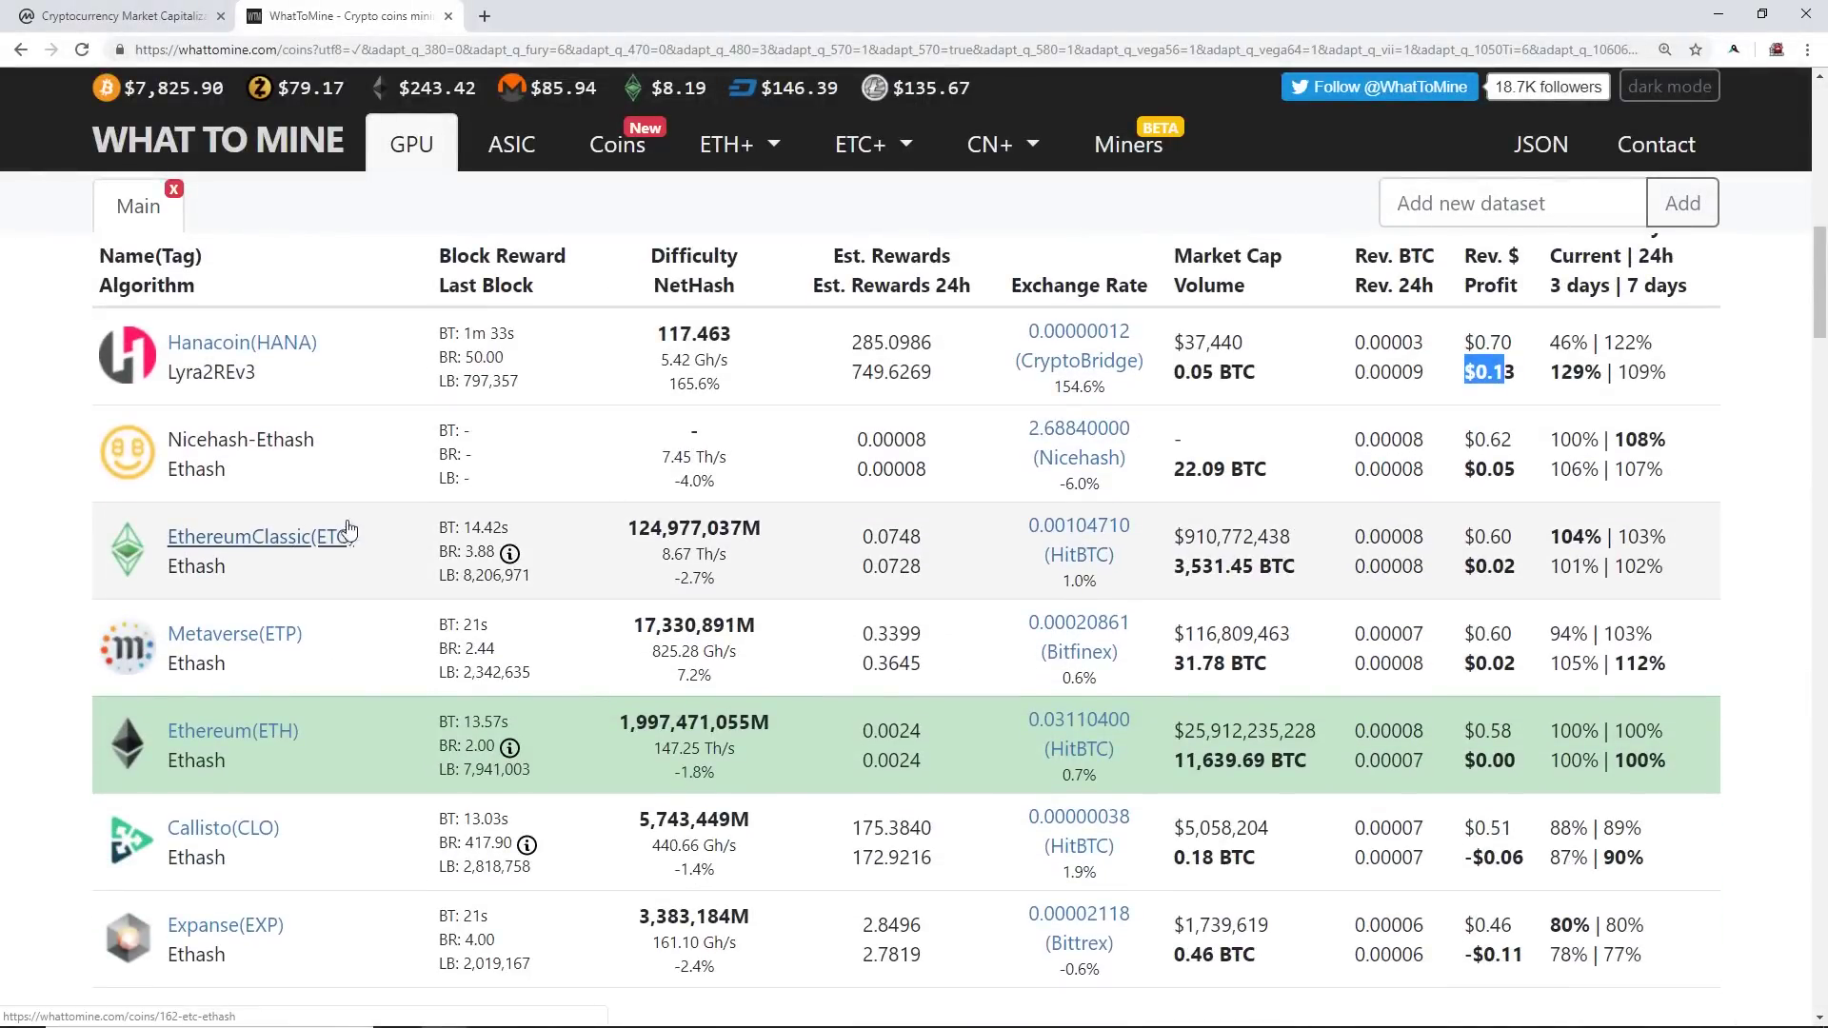
pyautogui.scroll(-2, 345, 514)
pyautogui.scroll(-3, 343, 519)
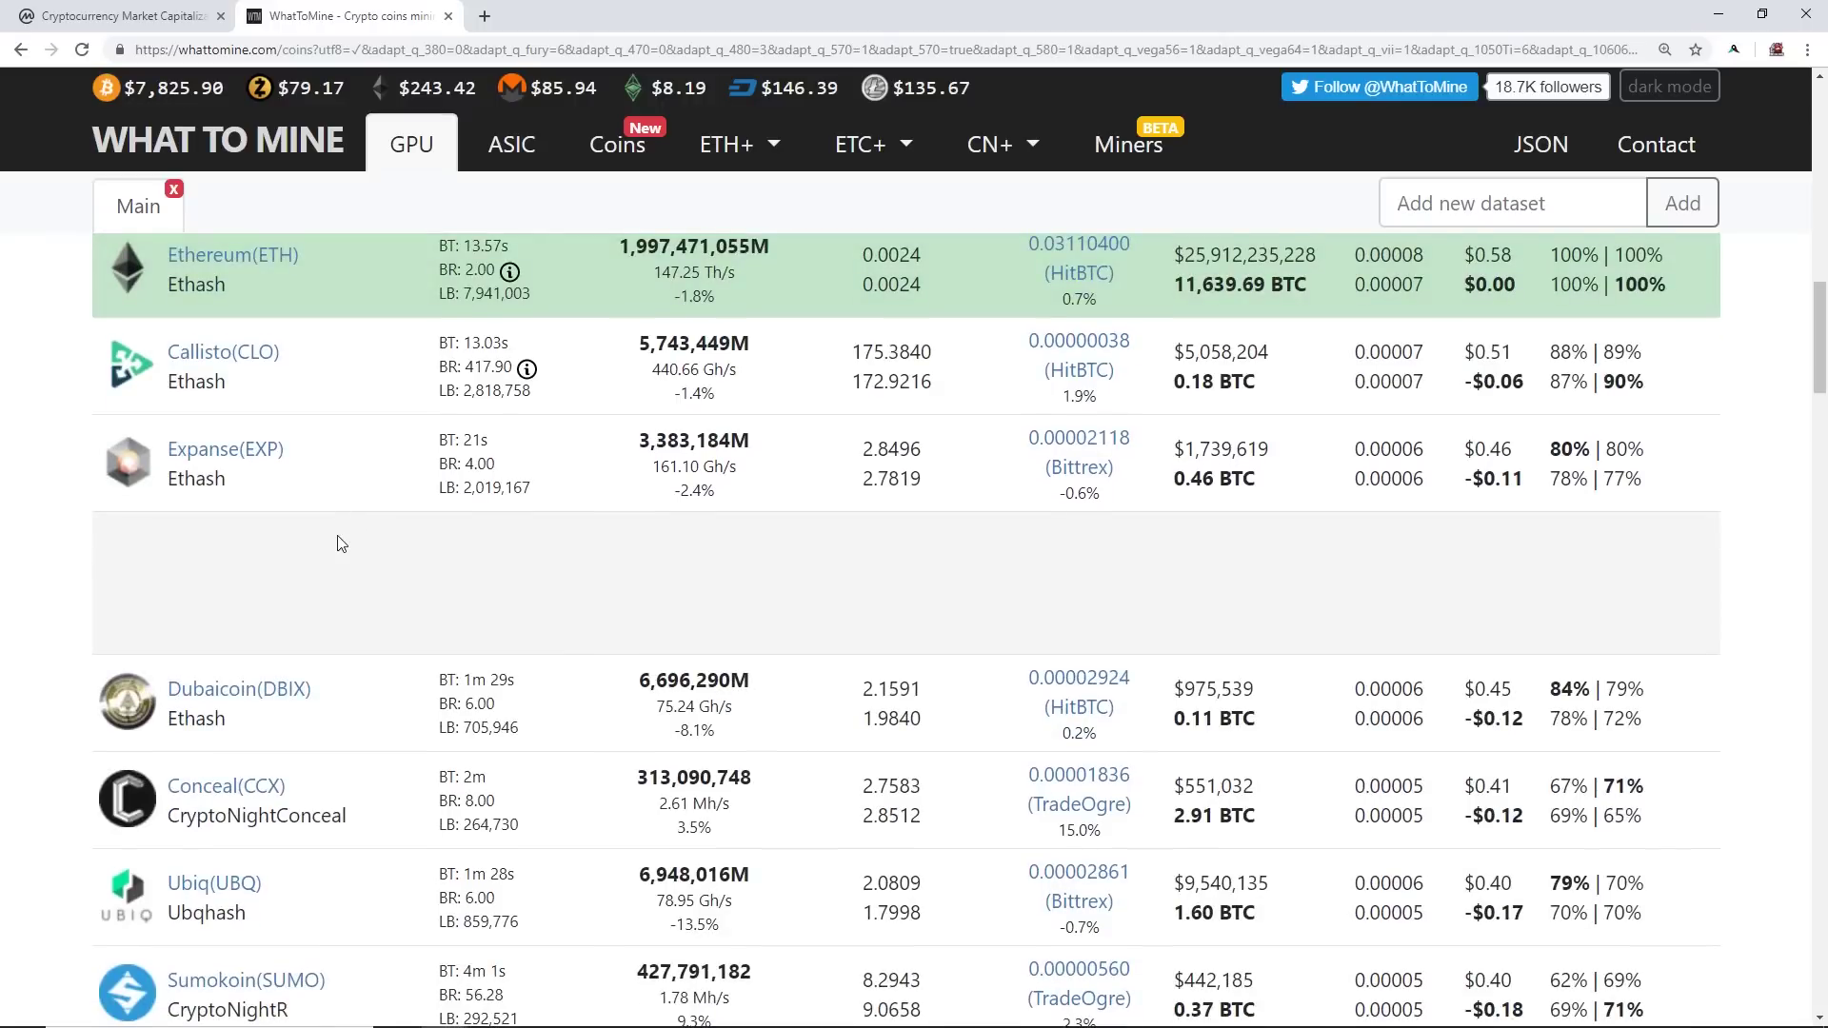
pyautogui.scroll(-1, 318, 542)
pyautogui.scroll(4, 330, 597)
pyautogui.scroll(7, 494, 565)
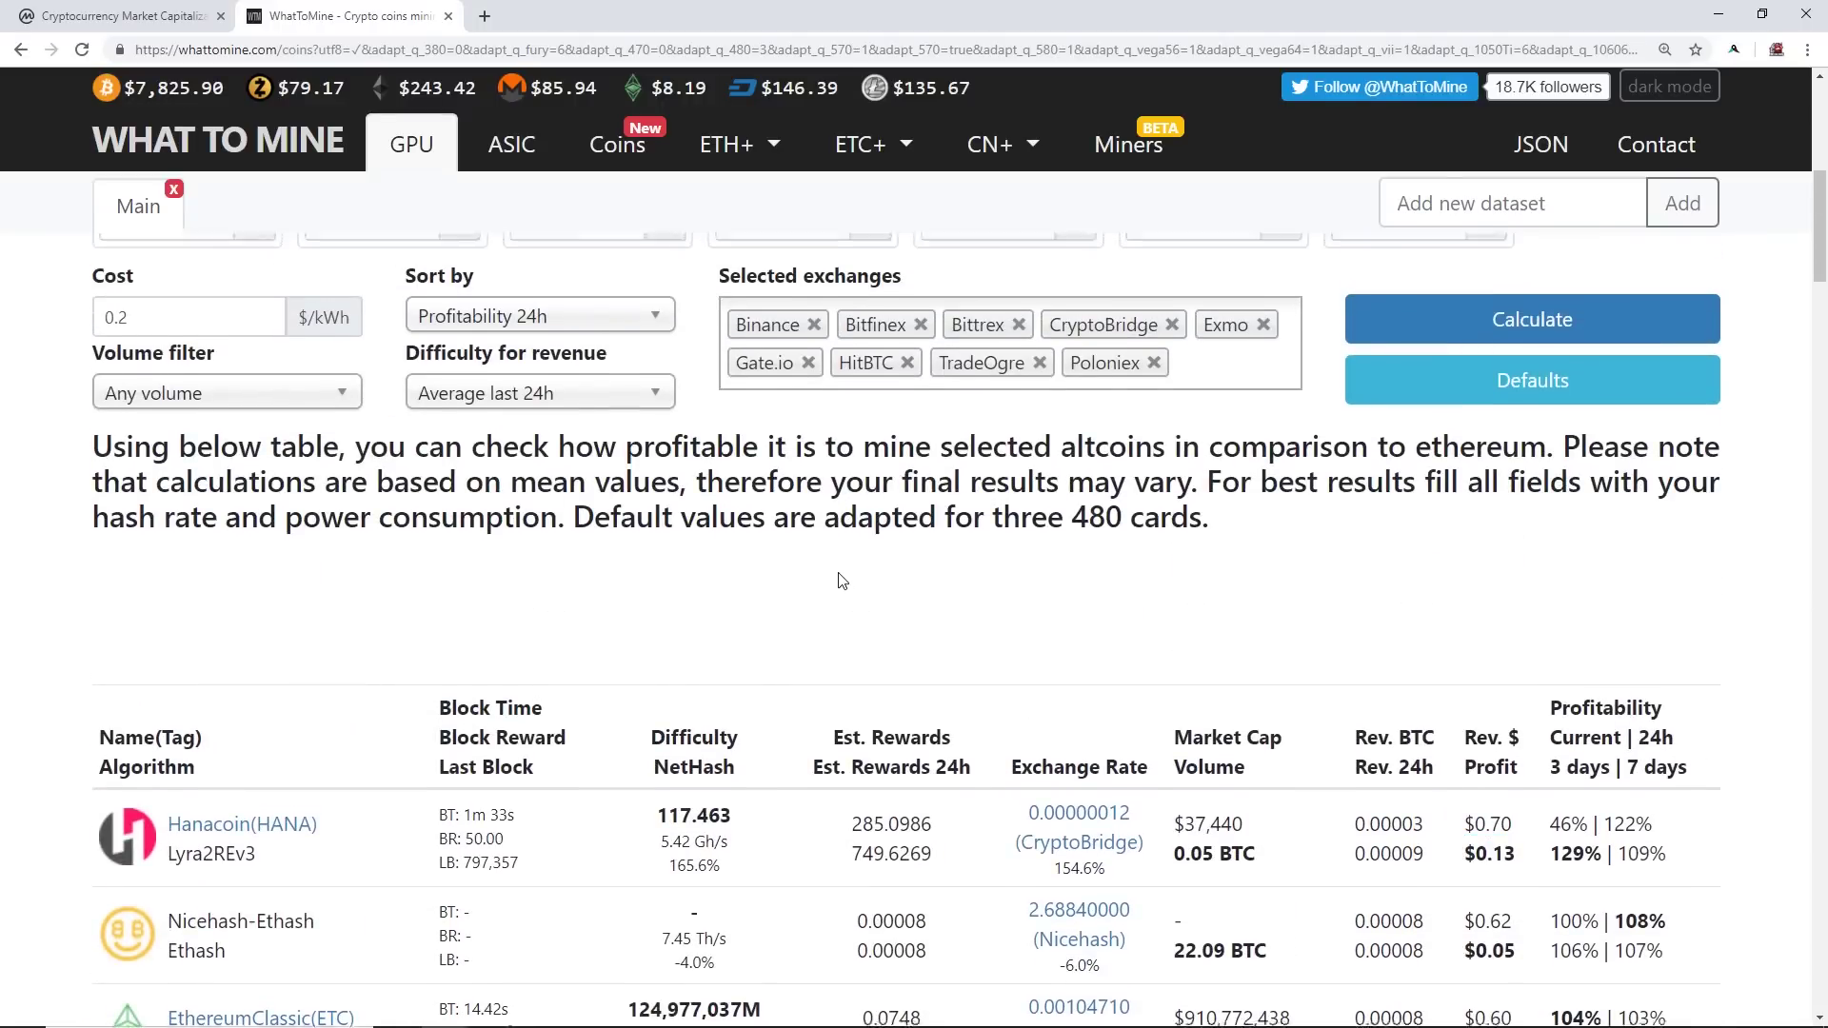
pyautogui.scroll(7, 846, 585)
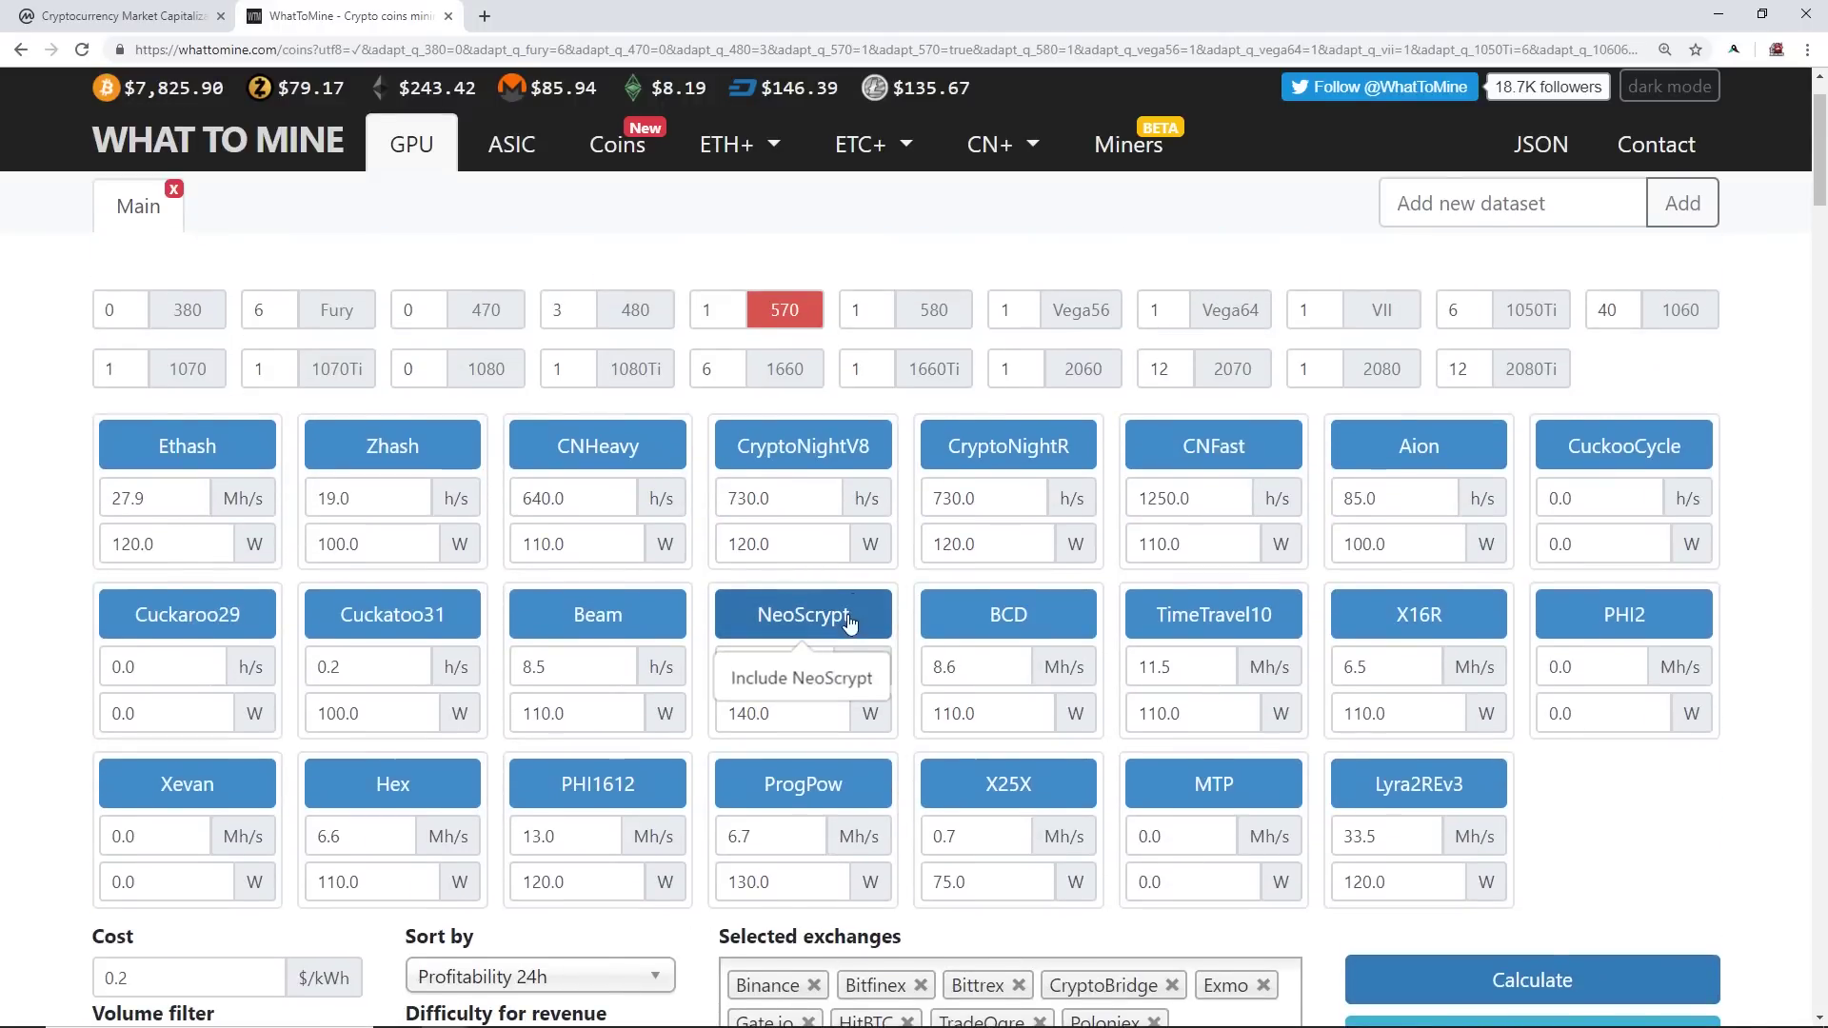
pyautogui.scroll(-5, 854, 614)
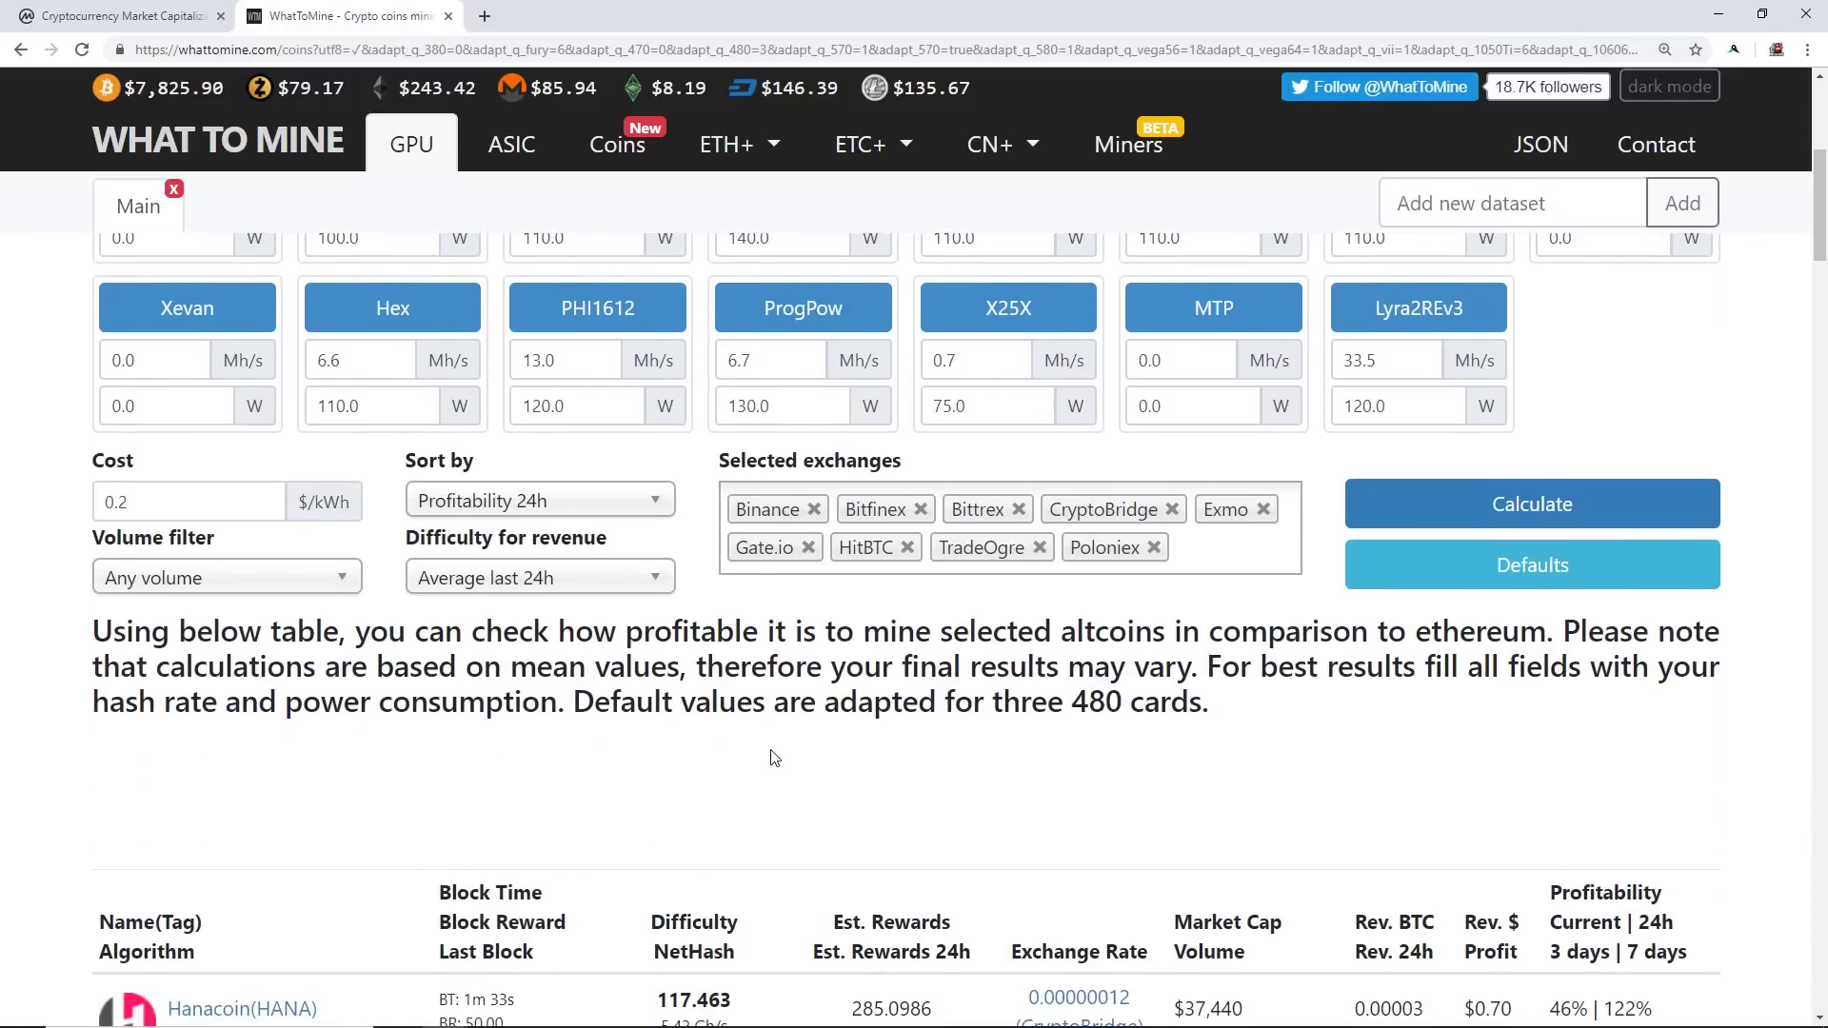
pyautogui.scroll(3, 770, 752)
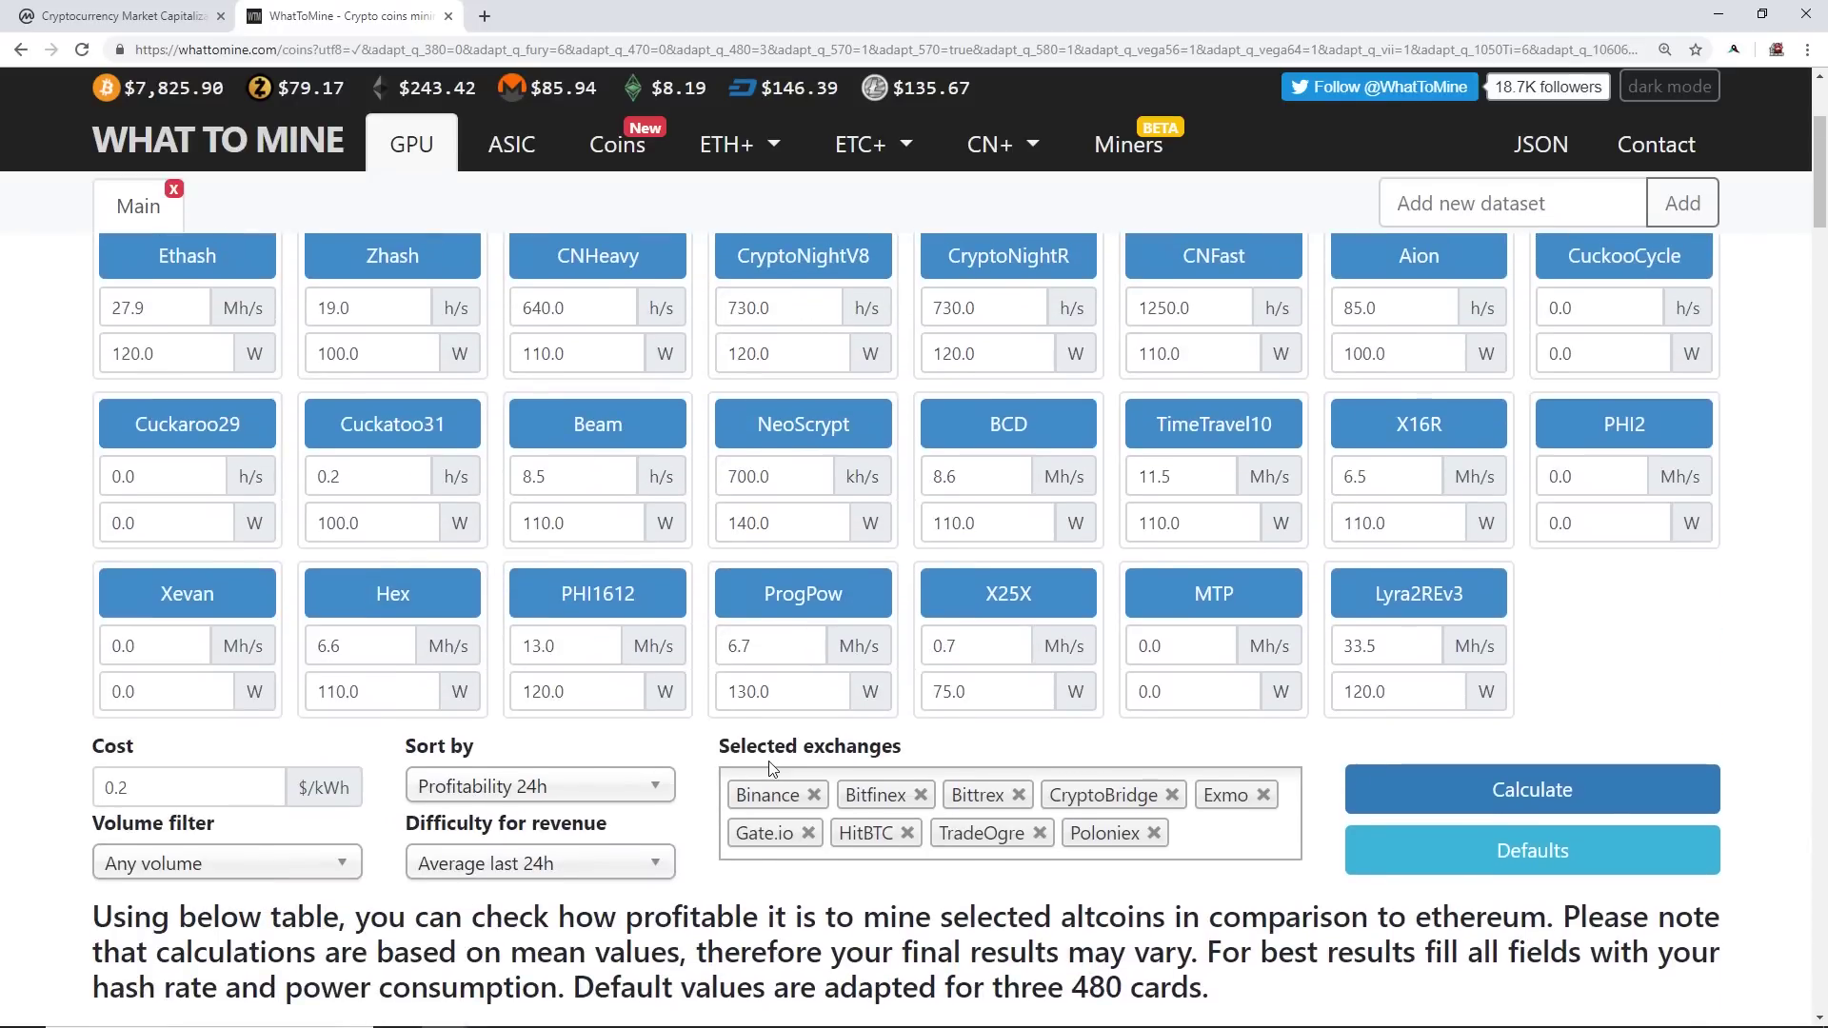
pyautogui.scroll(3, 767, 760)
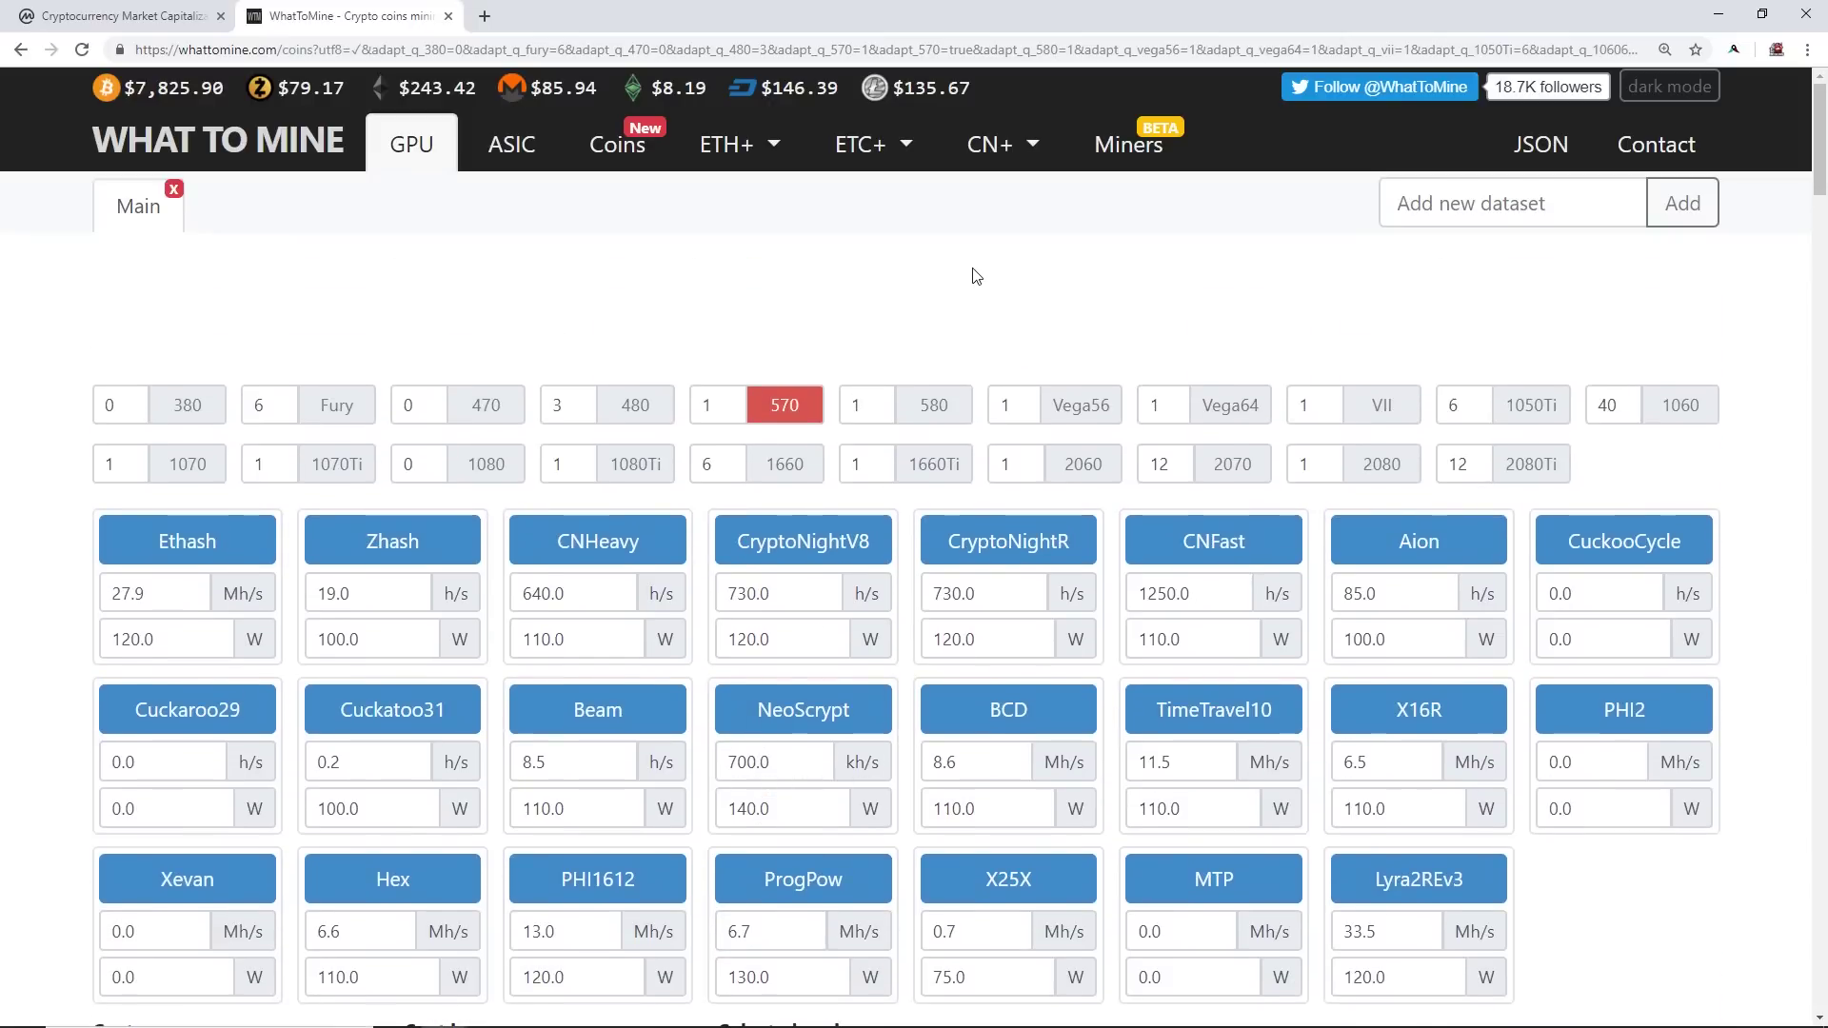
pyautogui.scroll(-8, 955, 305)
pyautogui.scroll(-3, 955, 306)
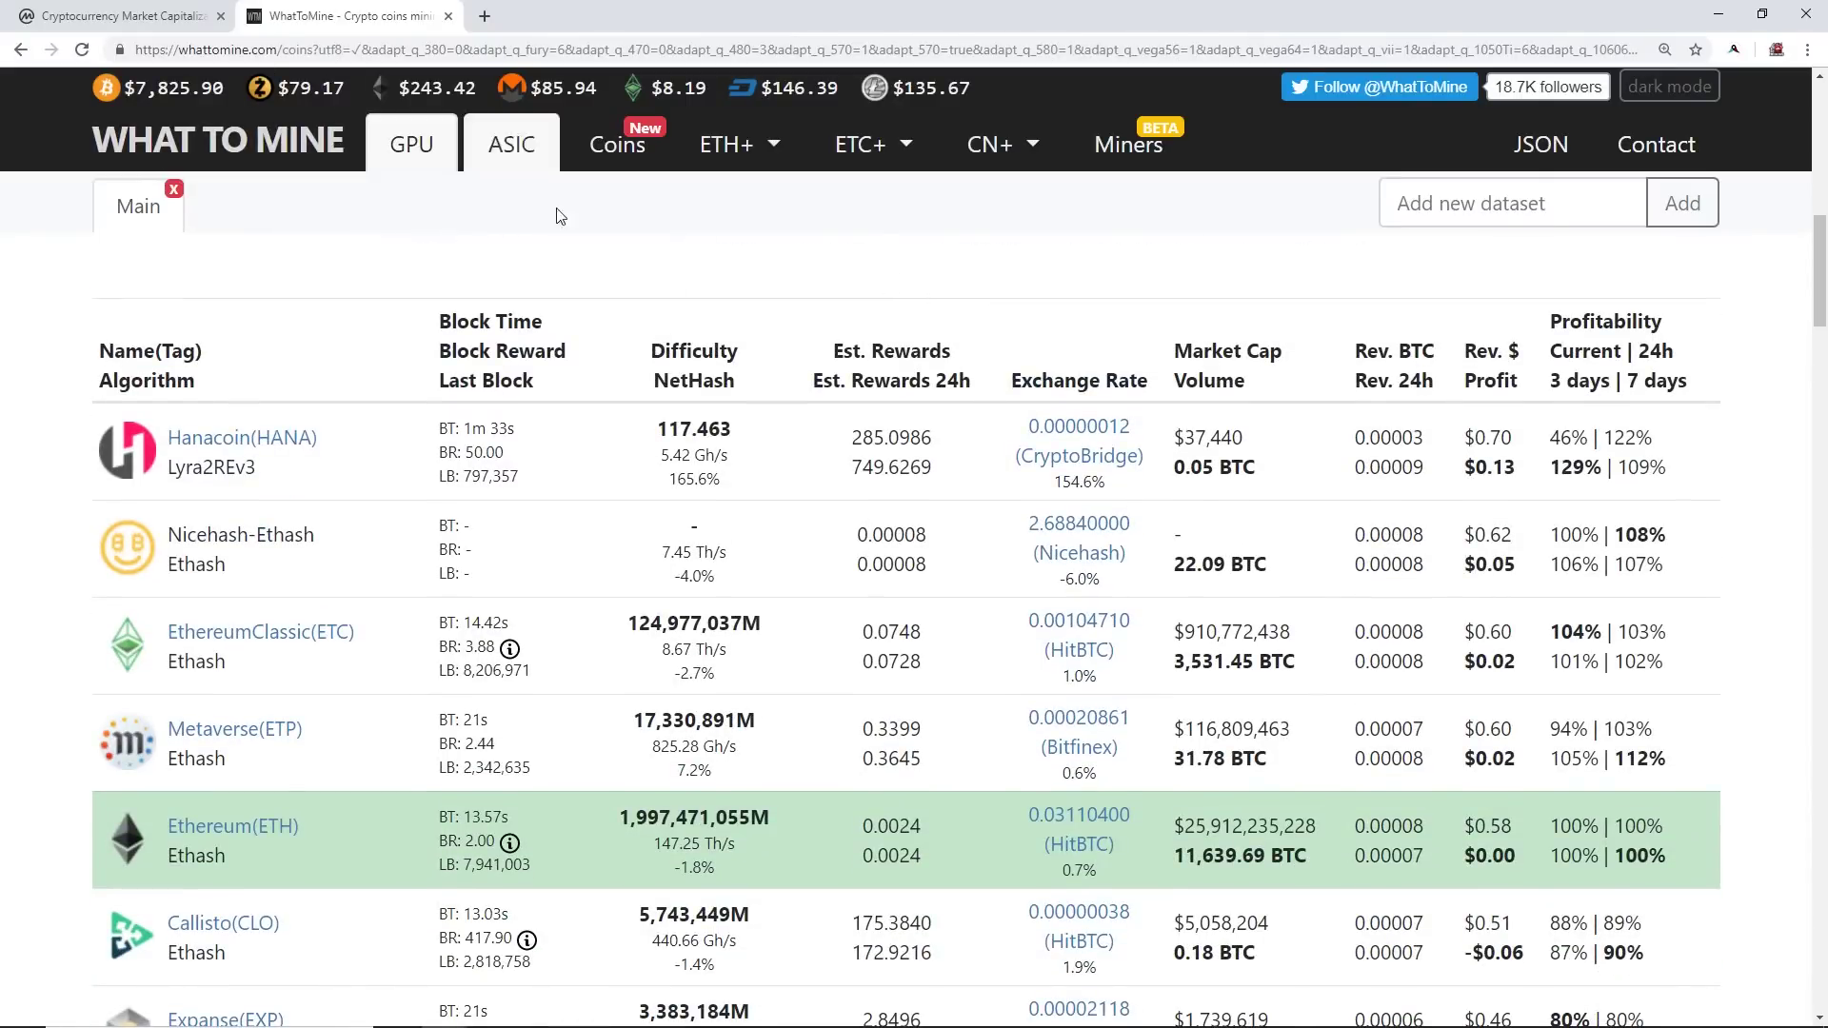
pyautogui.scroll(-9, 611, 357)
pyautogui.scroll(-6, 611, 356)
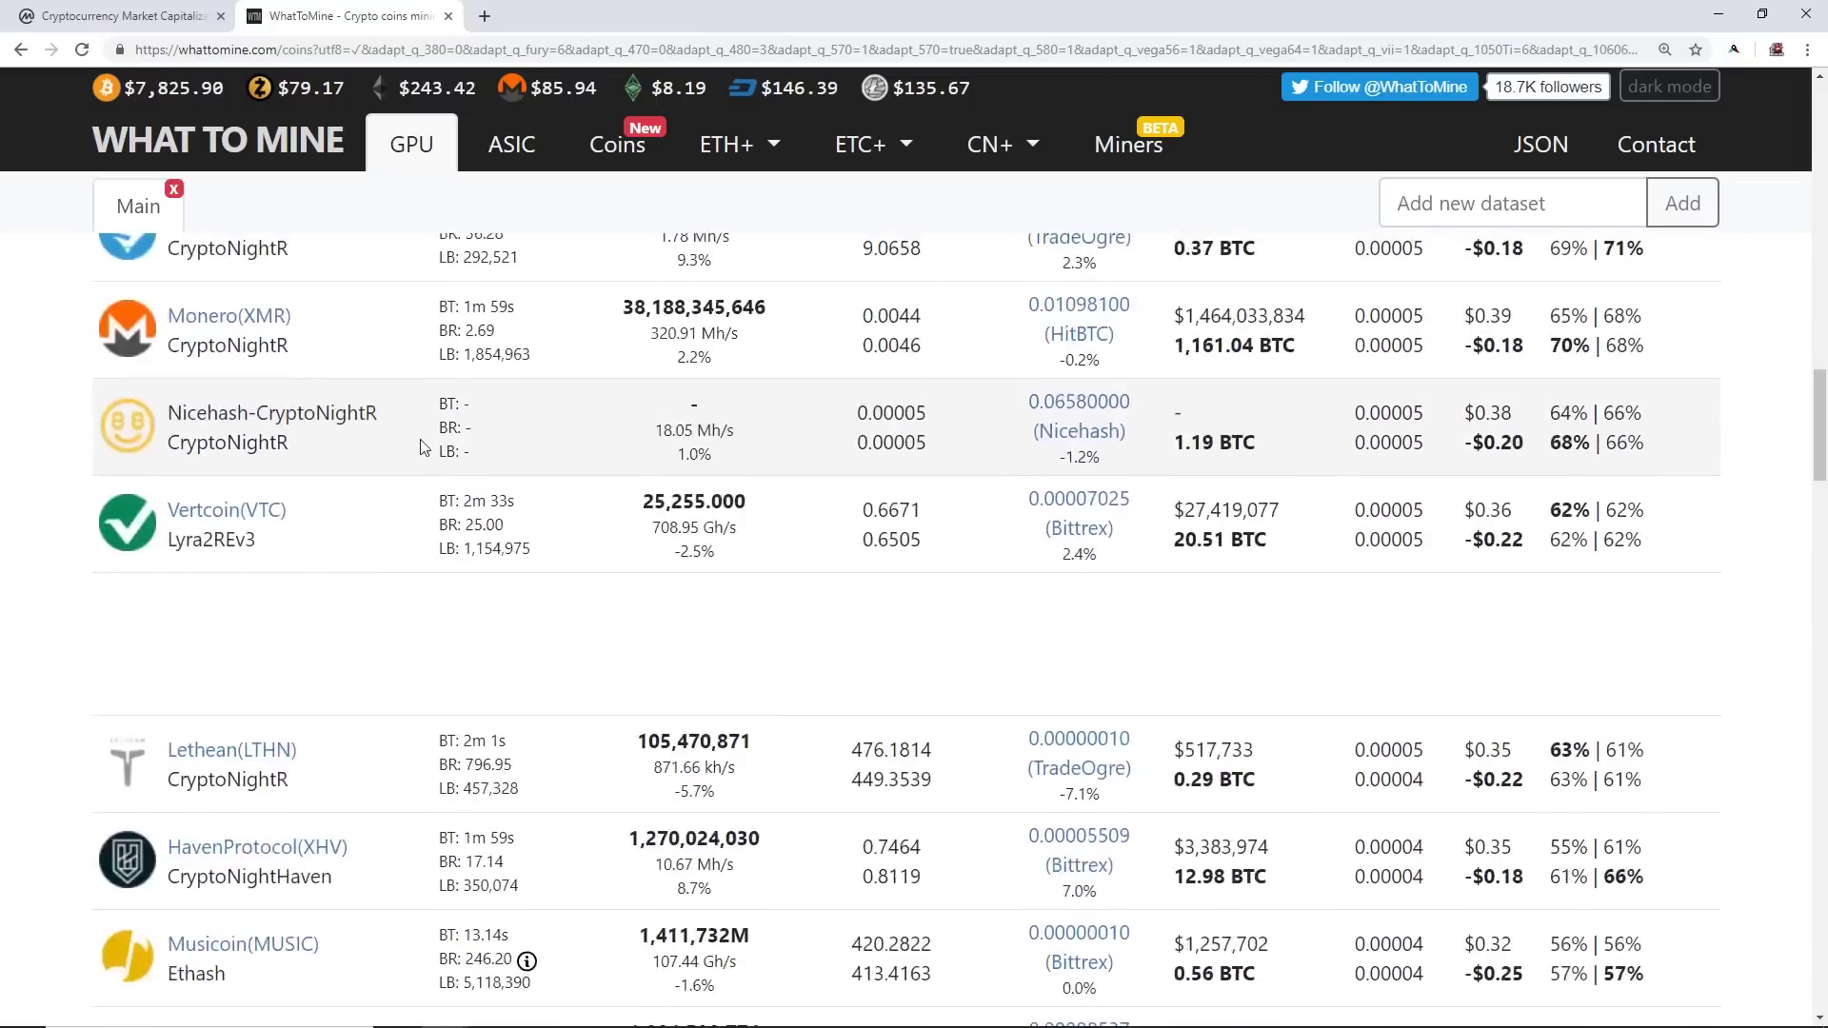
pyautogui.scroll(4, 612, 400)
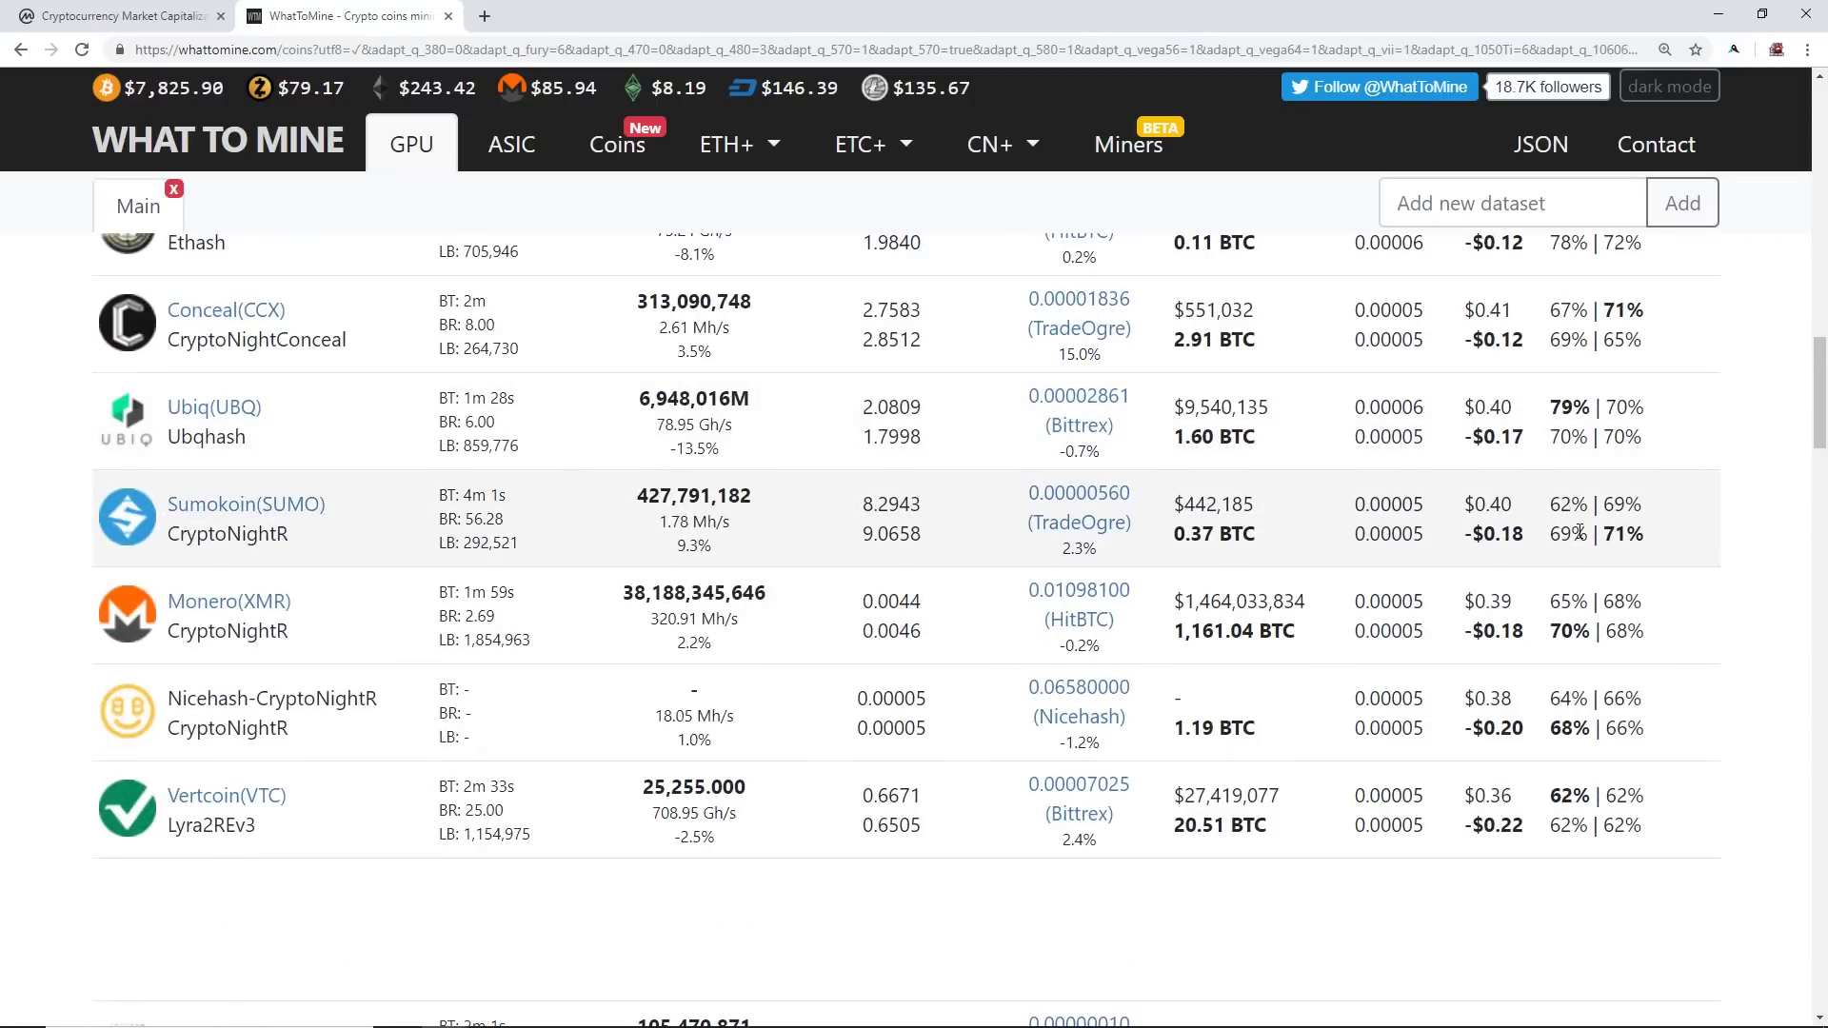
pyautogui.scroll(3, 1342, 519)
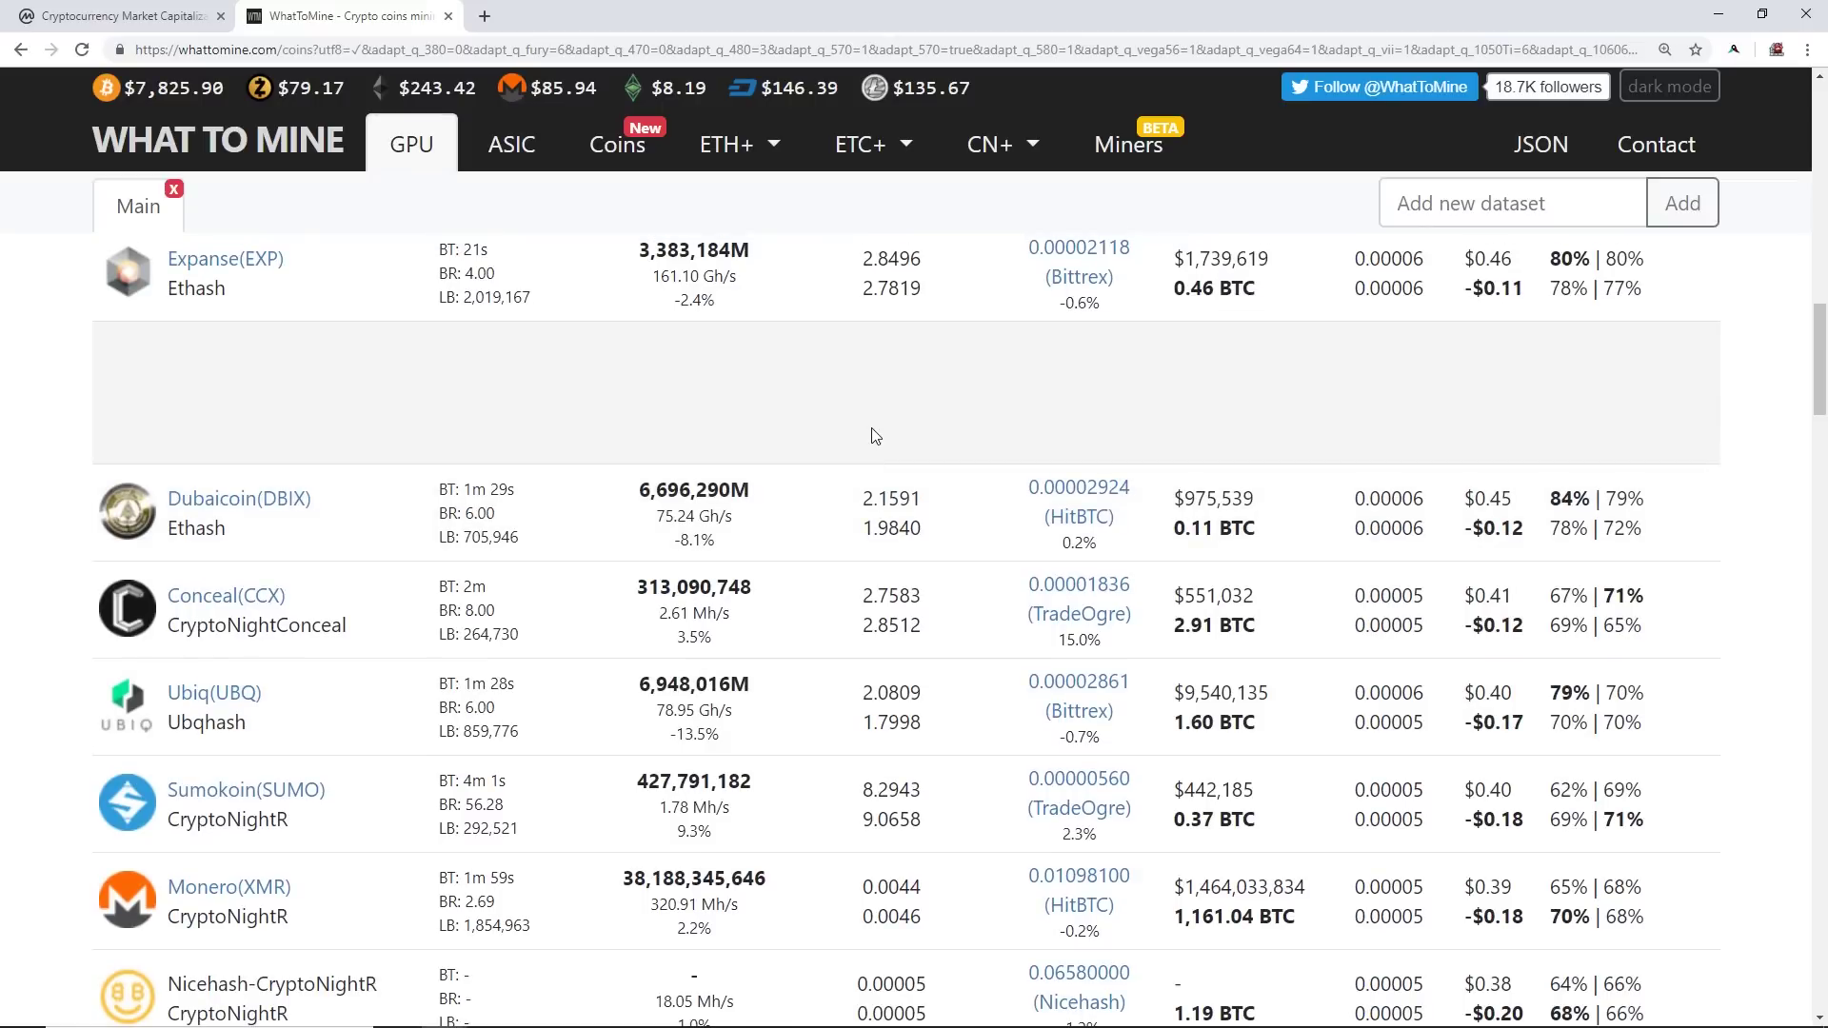
pyautogui.scroll(5, 847, 428)
pyautogui.scroll(7, 847, 424)
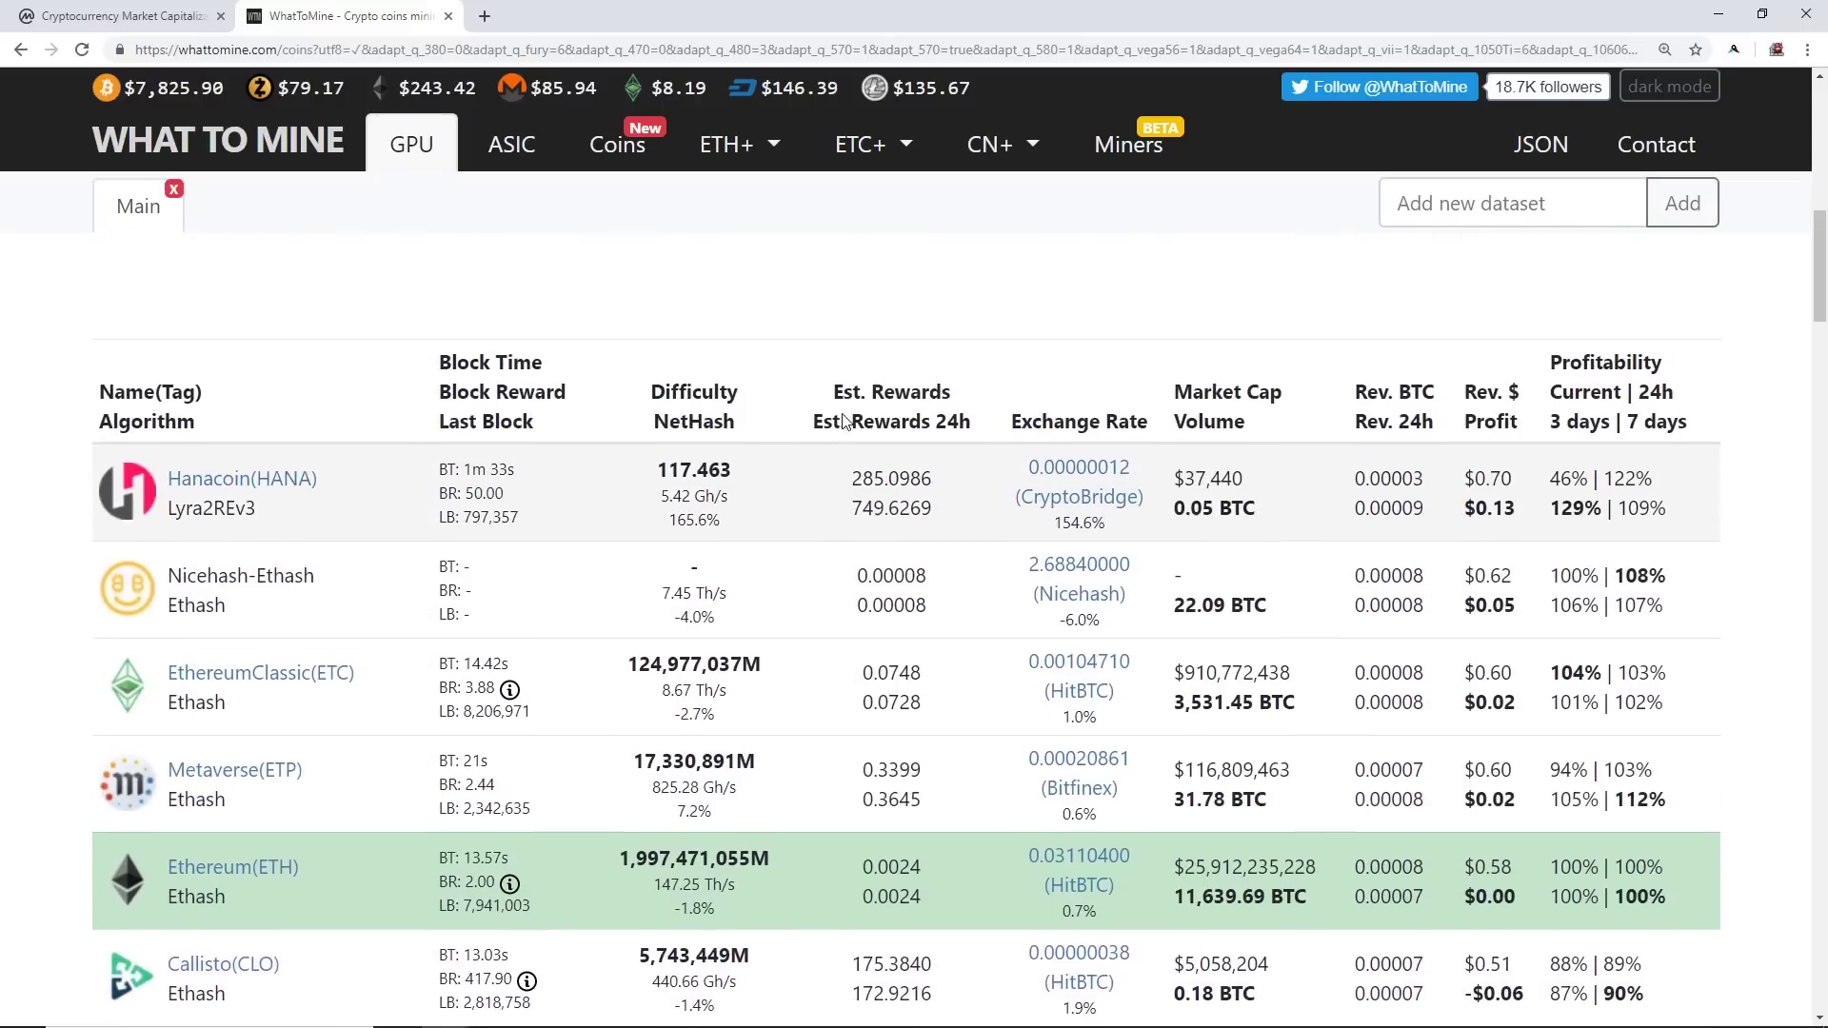
pyautogui.scroll(-5, 834, 395)
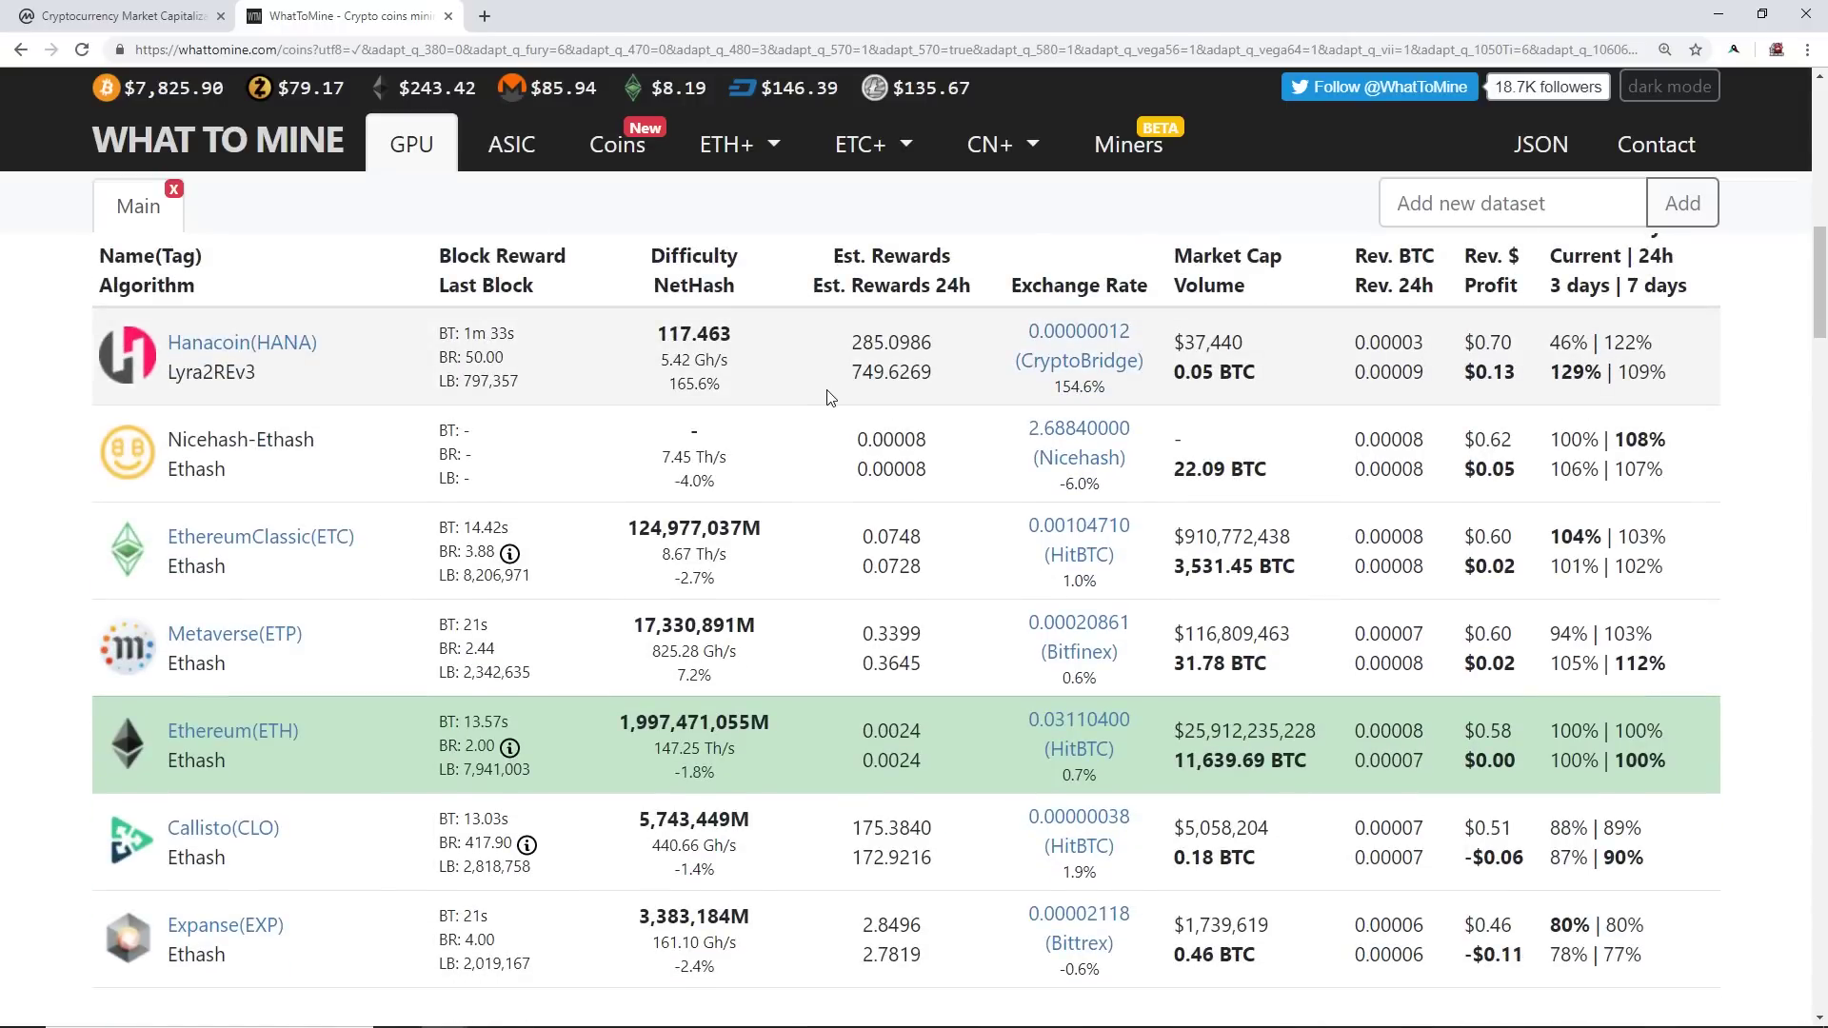
pyautogui.scroll(1, 829, 396)
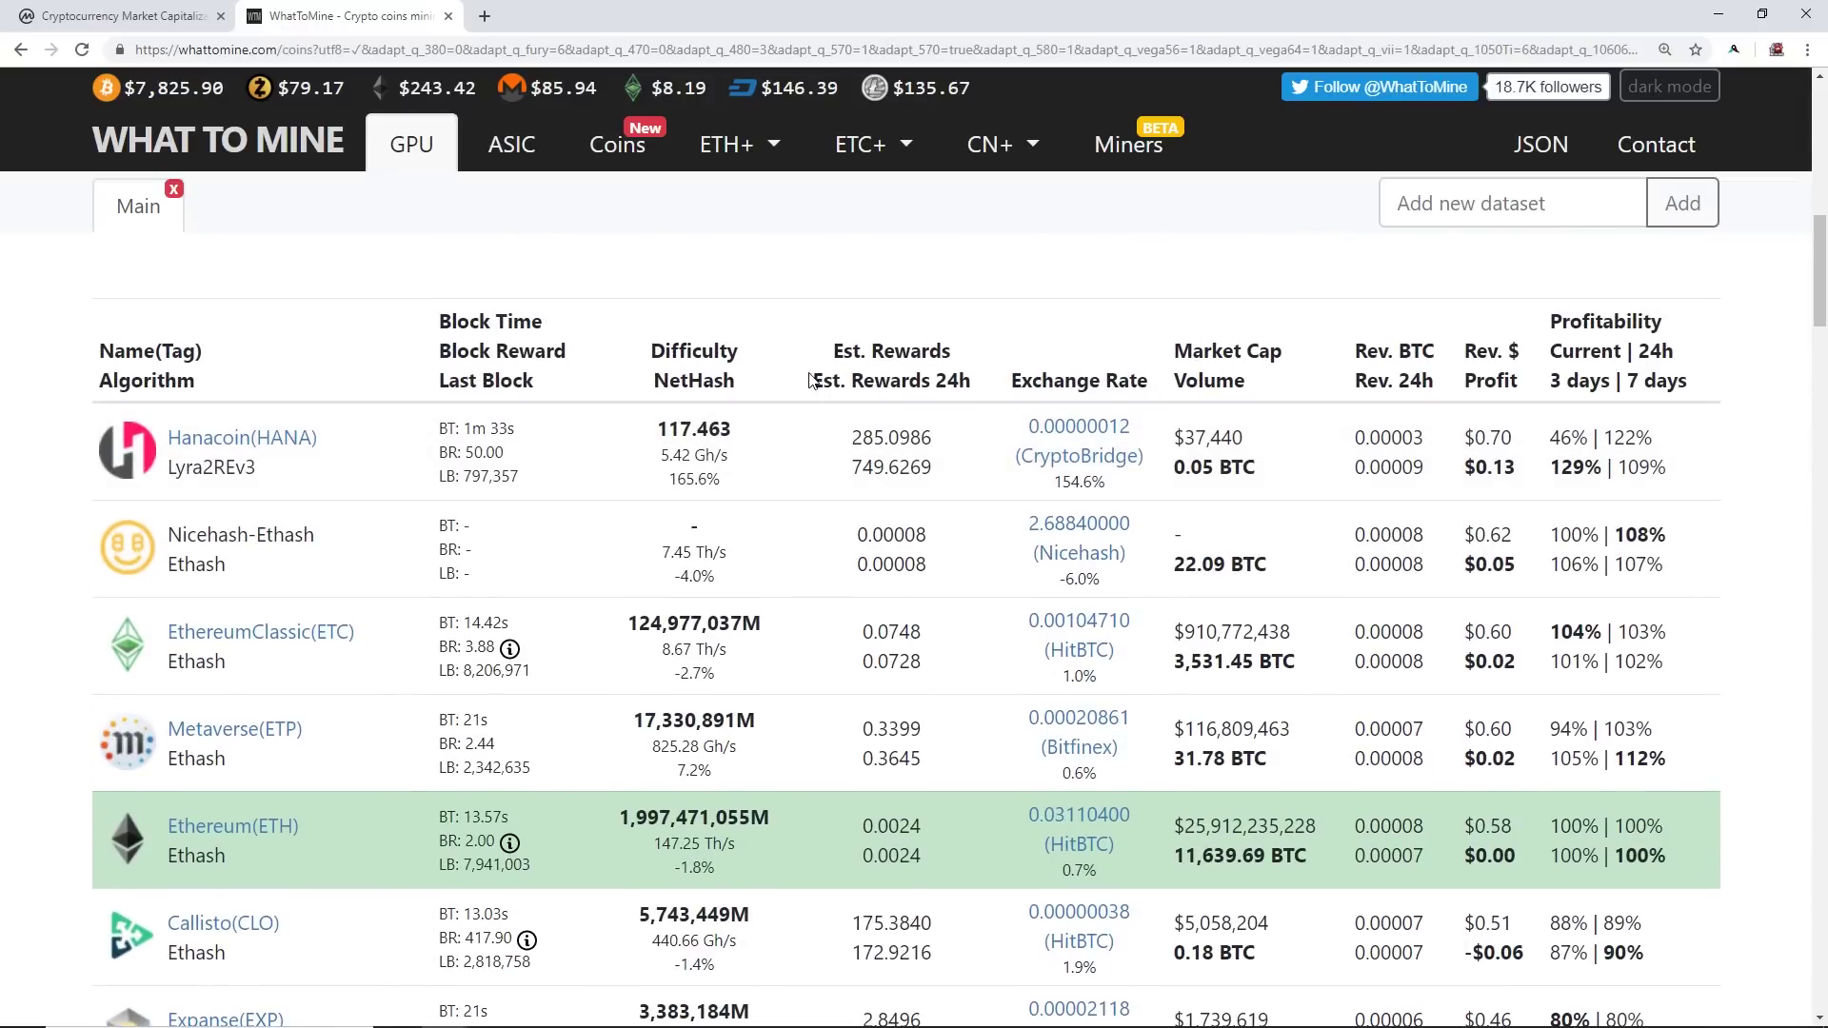
pyautogui.scroll(5, 789, 372)
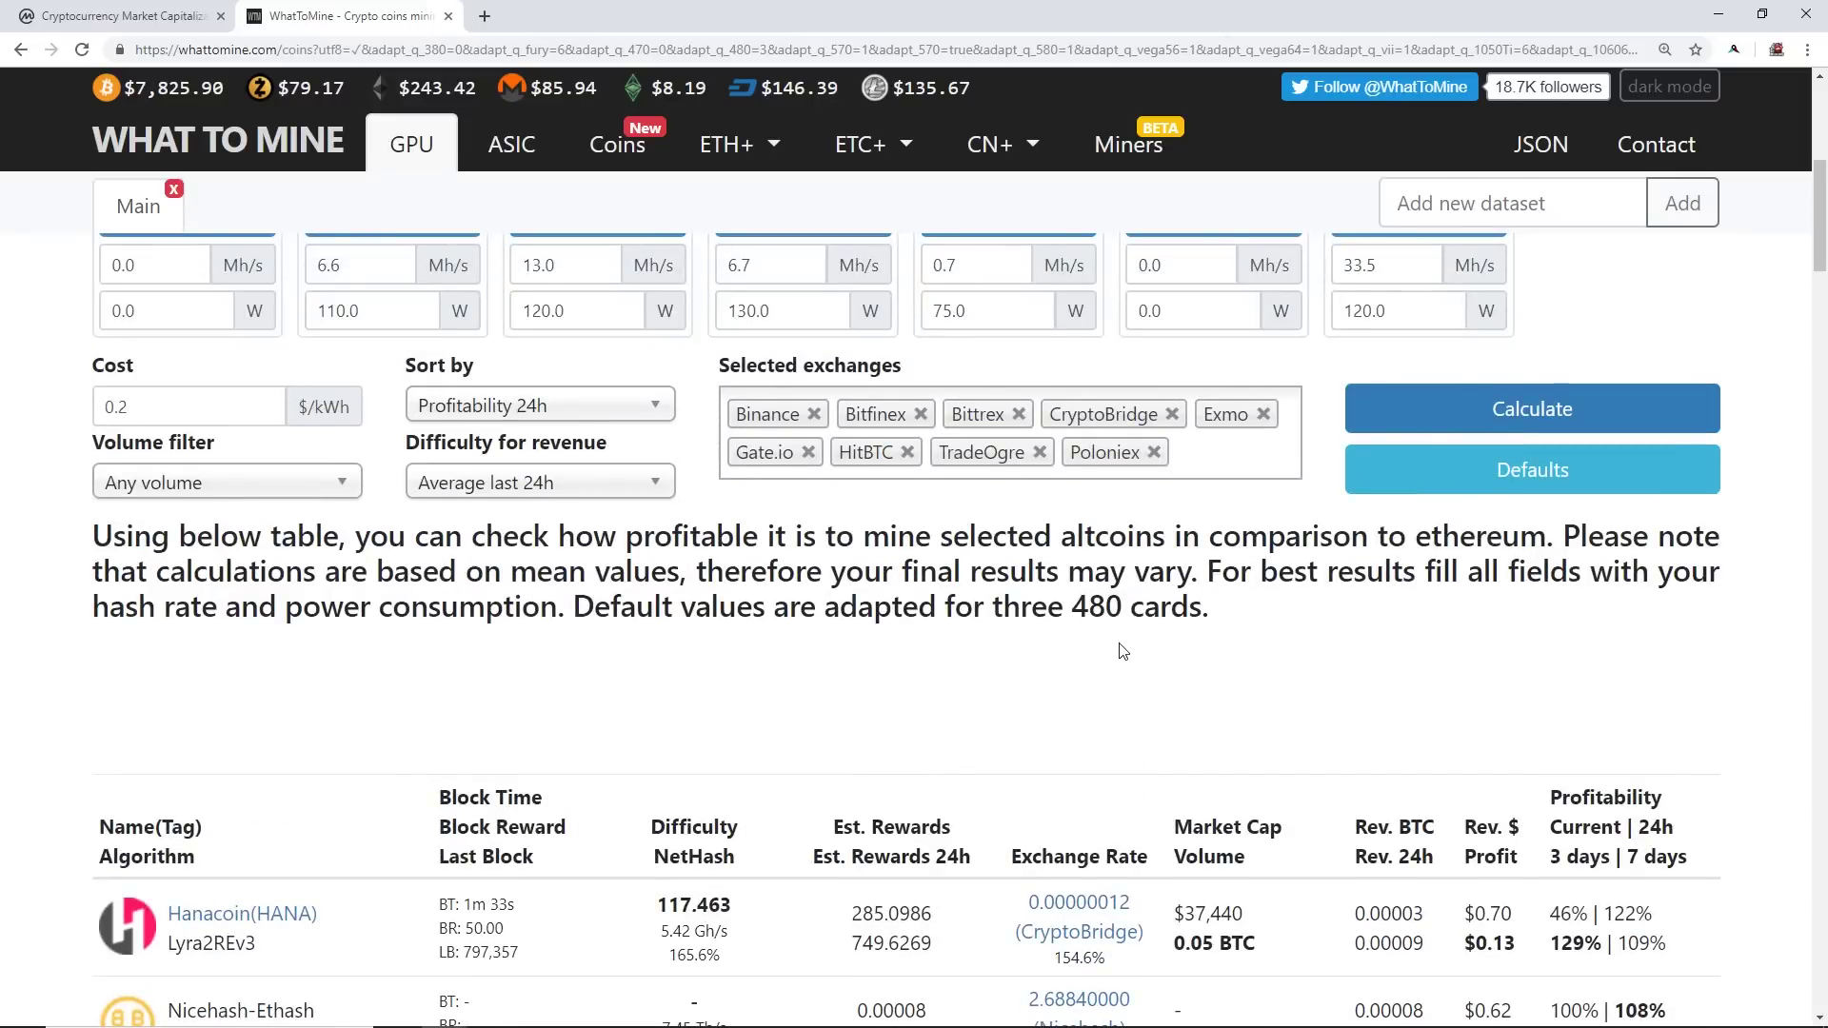
pyautogui.scroll(7, 1050, 587)
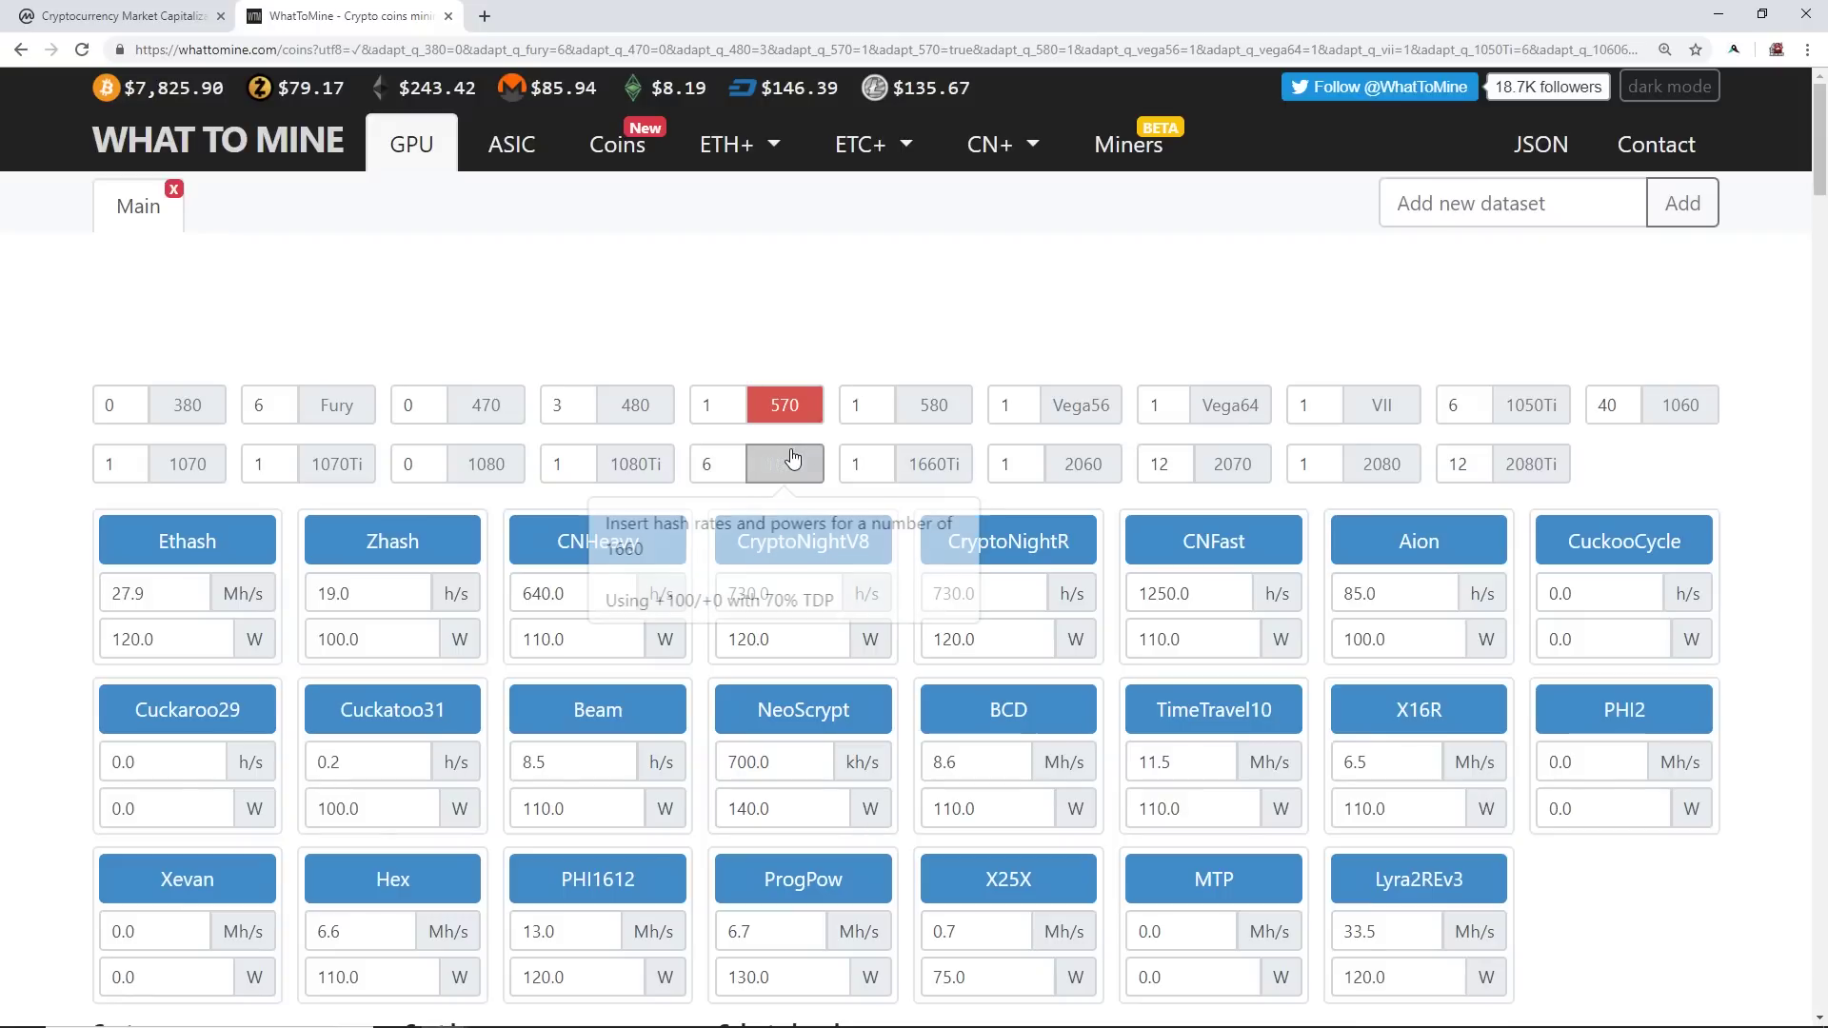
# - Toggle the RX 570 preset to reload its rates, such as Ethash 27.90 Mh/s at 120 W
pyautogui.doubleClick(806, 409)
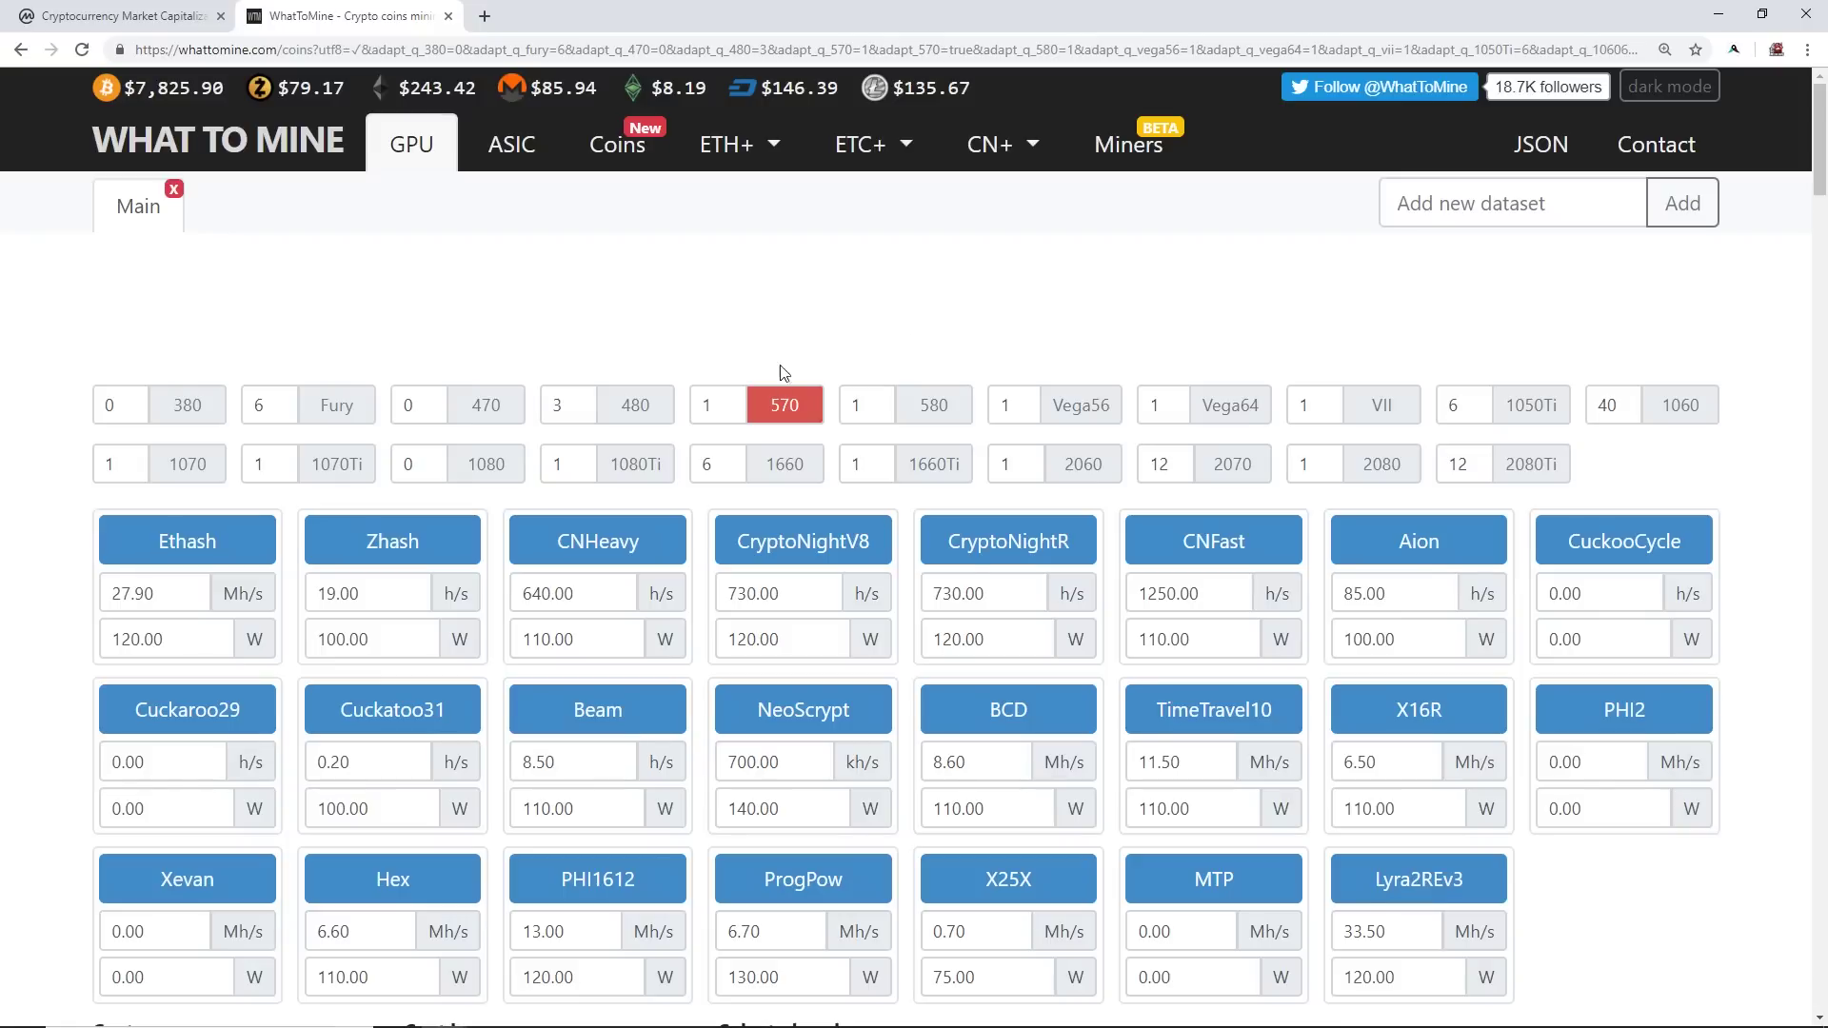
pyautogui.click(784, 413)
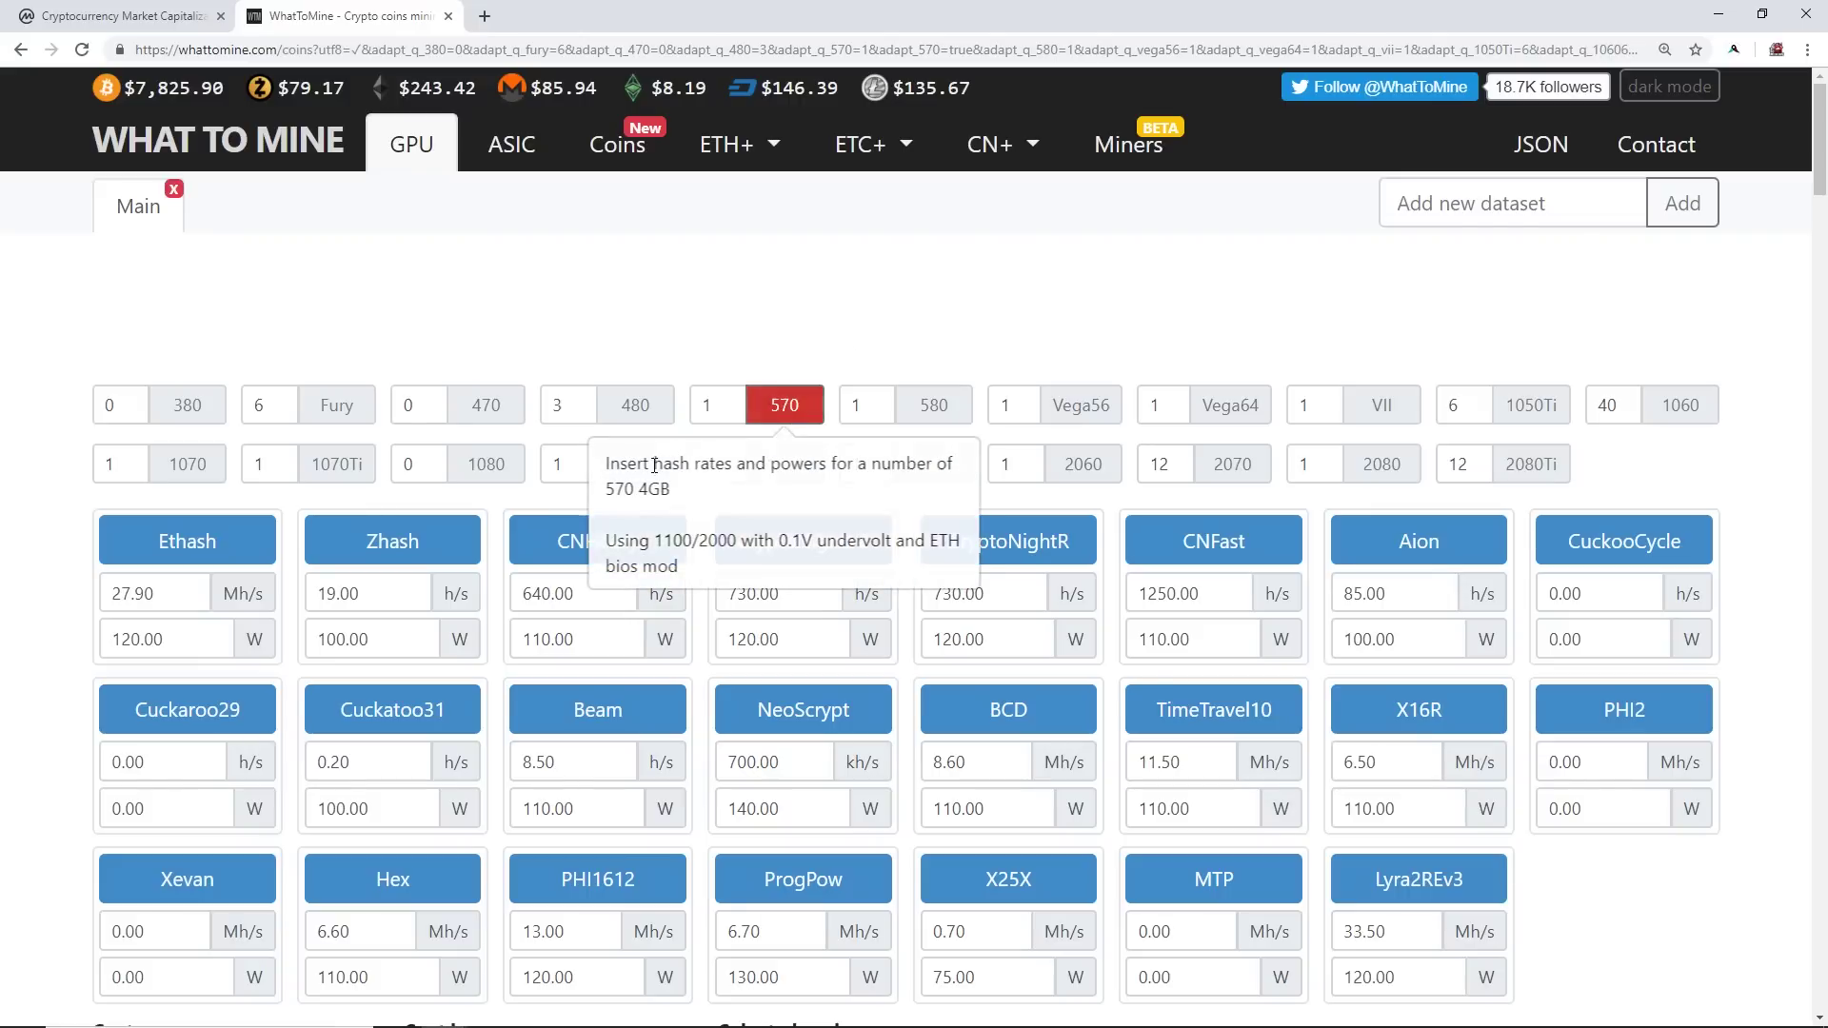
pyautogui.click(779, 409)
pyautogui.click(795, 409)
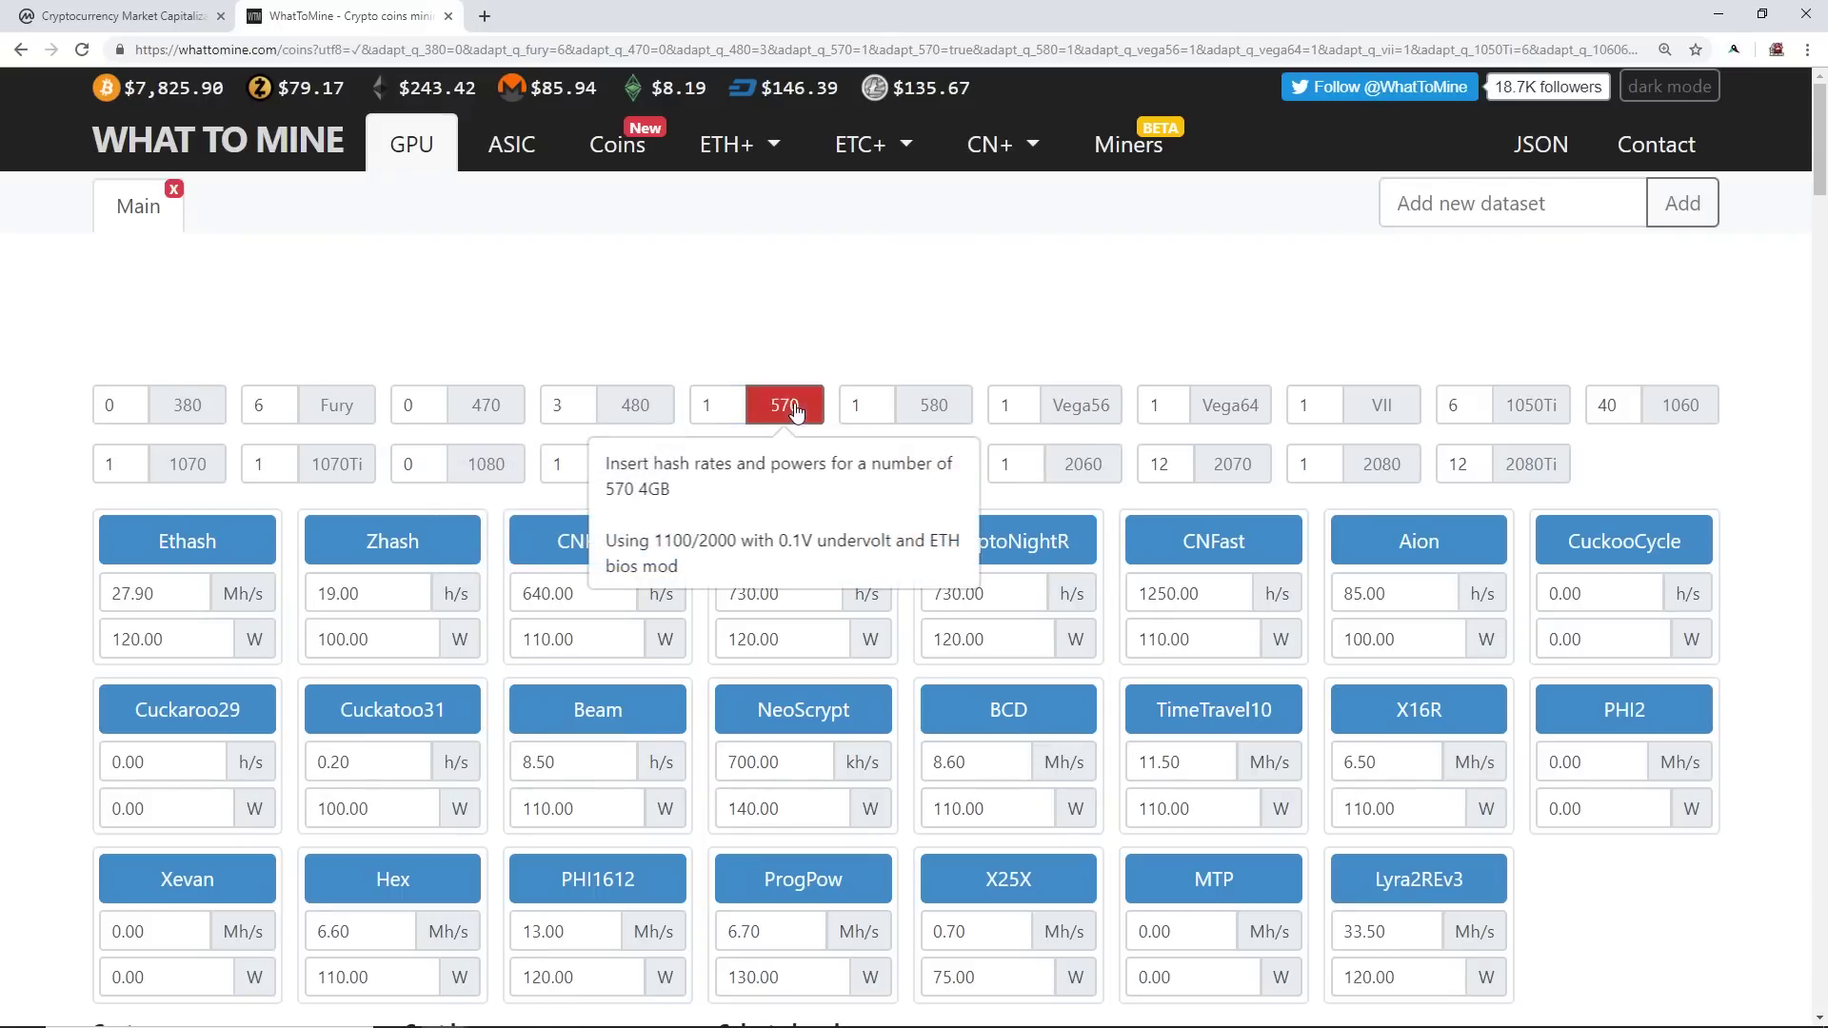
pyautogui.scroll(-1, 404, 514)
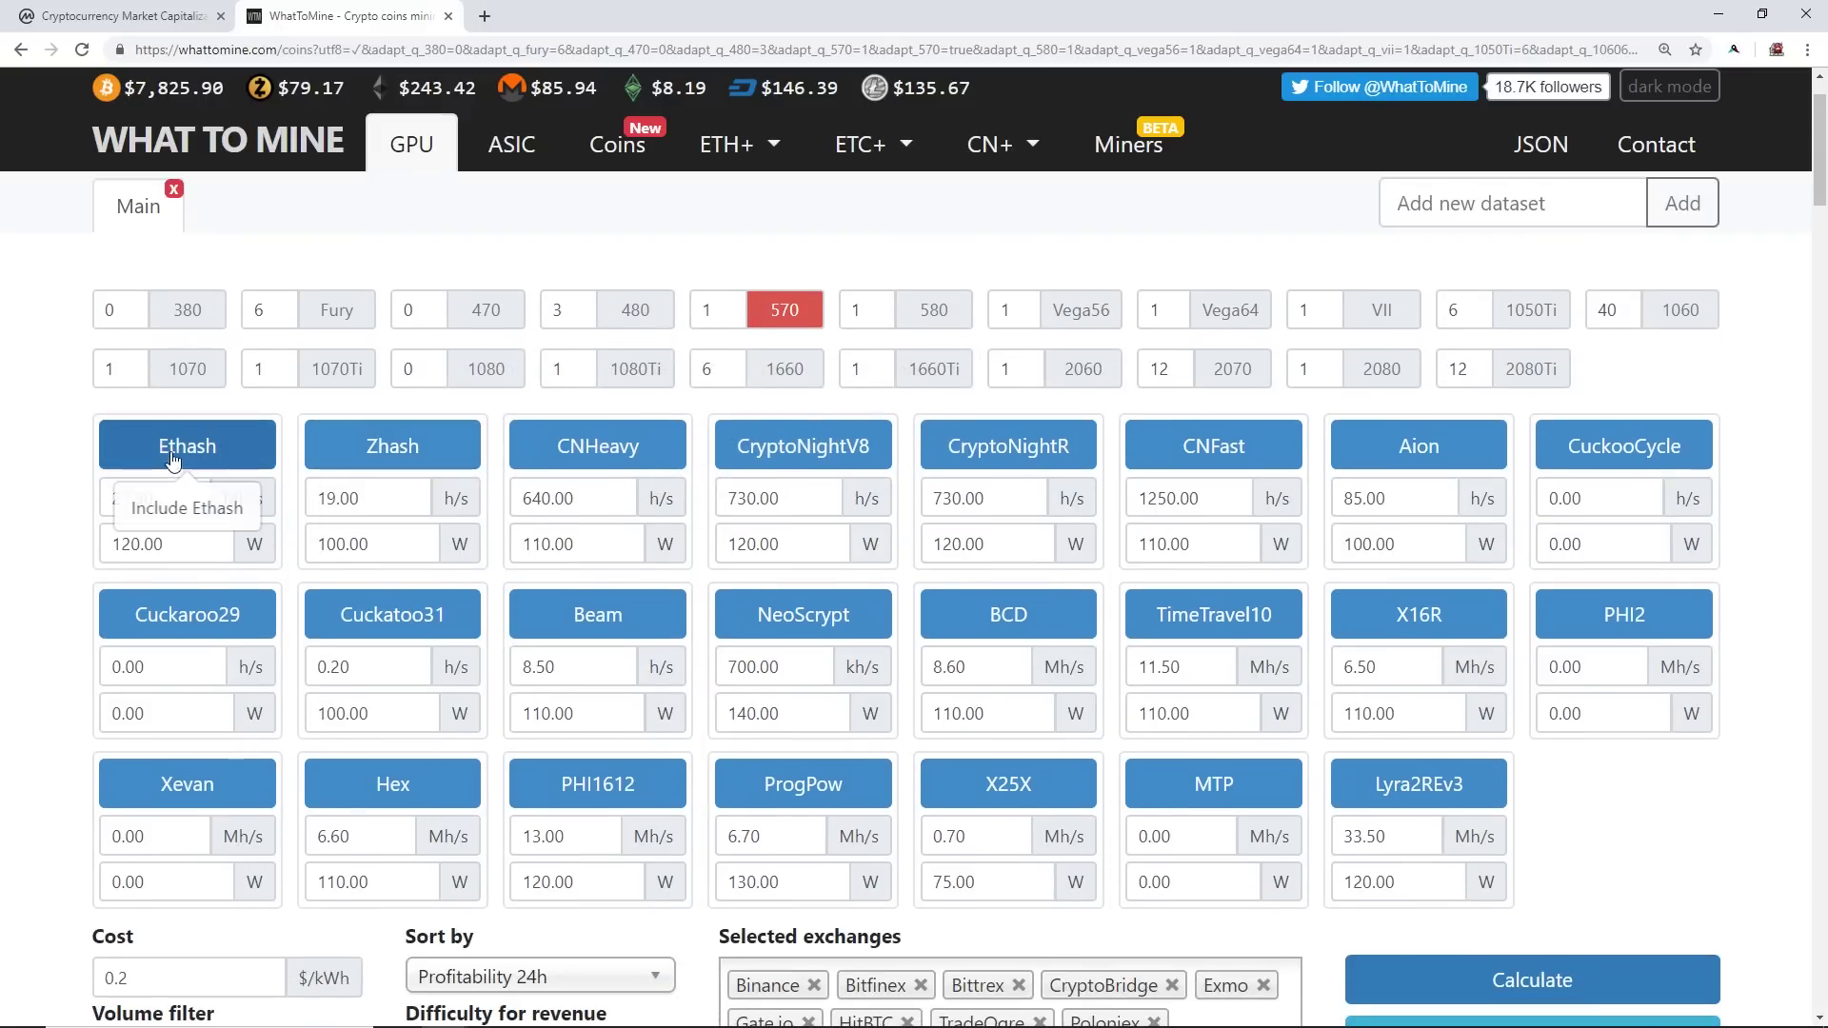
pyautogui.doubleClick(183, 500)
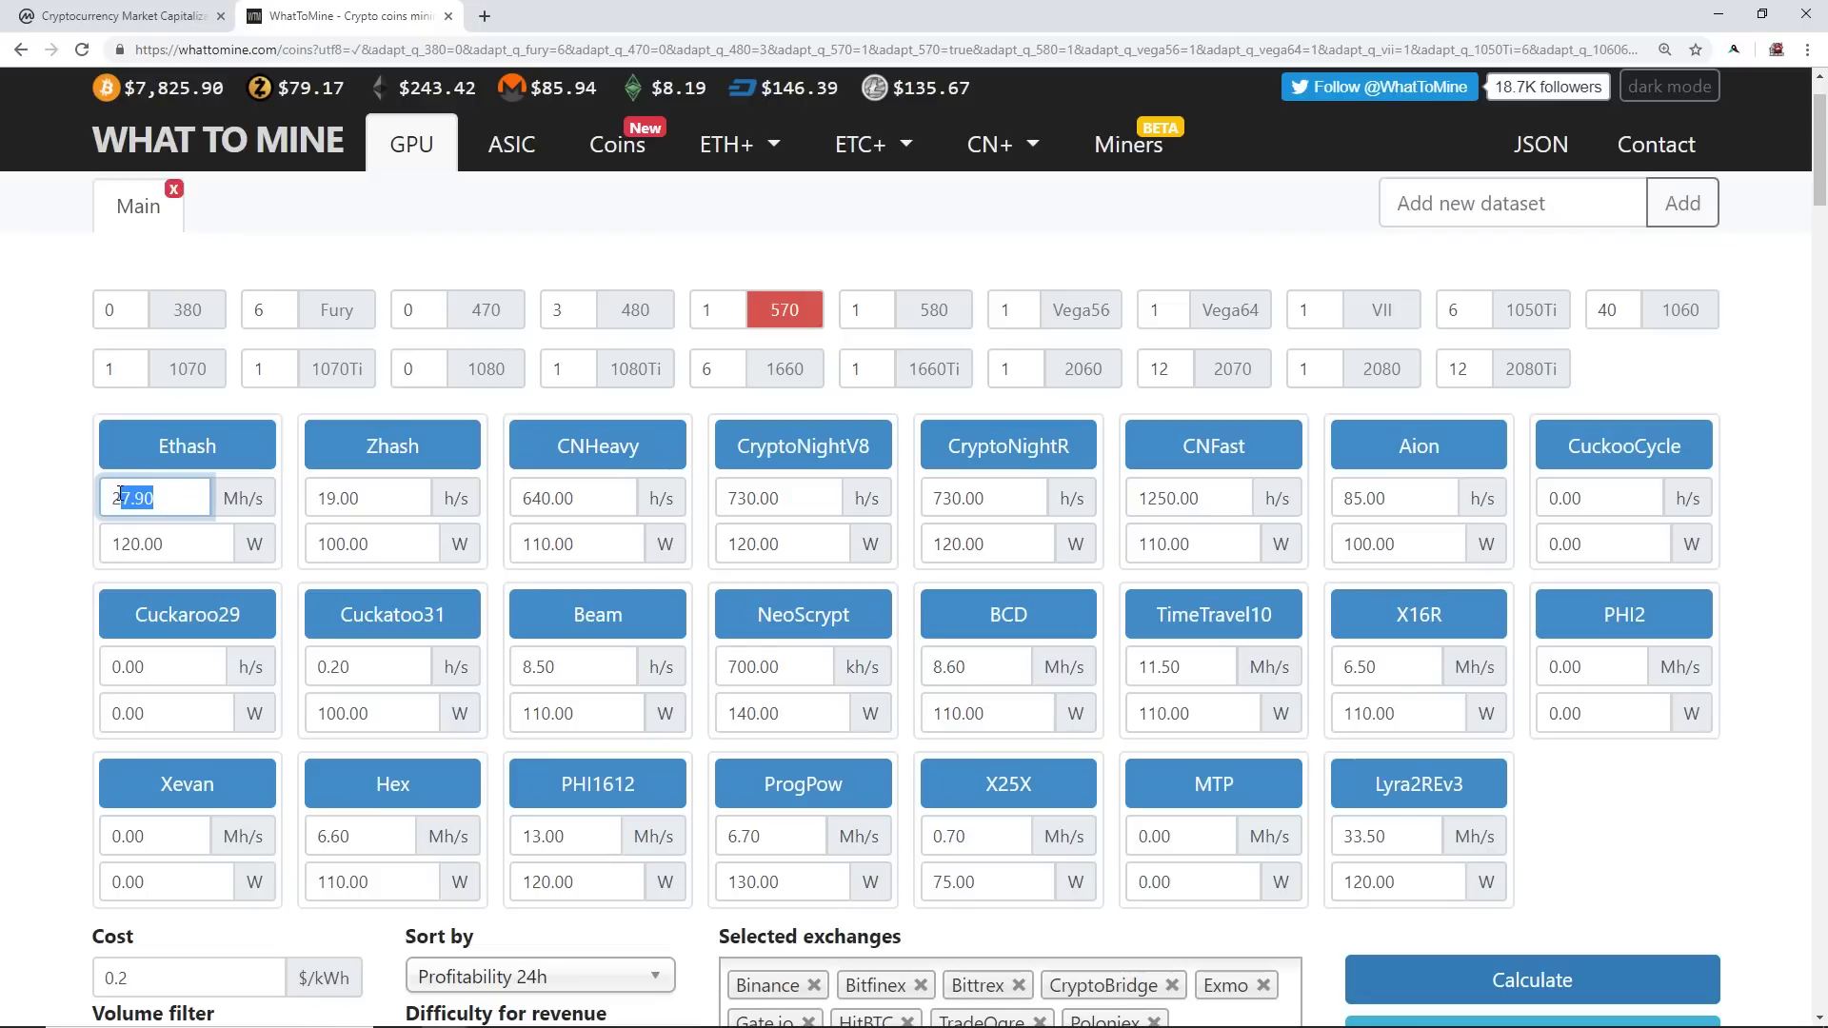
pyautogui.moveTo(119, 495); pyautogui.dragTo(95, 502)
pyautogui.click(177, 503)
pyautogui.click(526, 482)
pyautogui.doubleClick(800, 498)
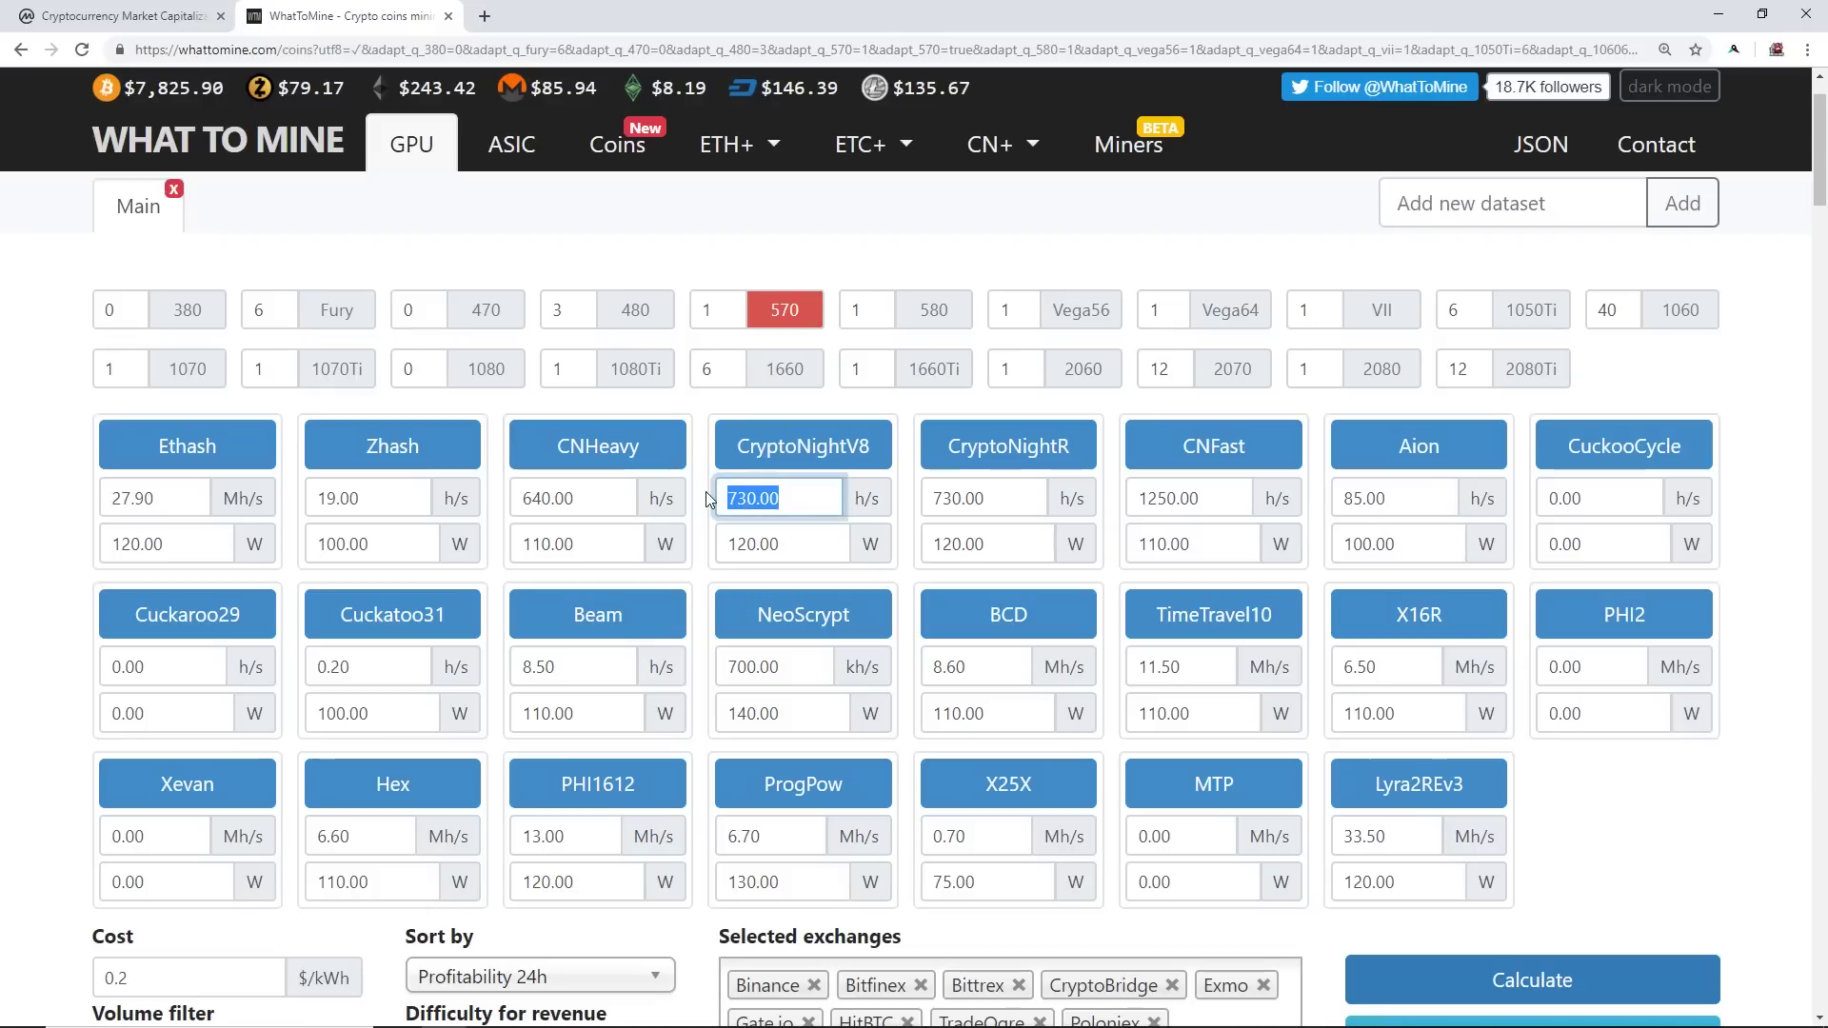
pyautogui.doubleClick(988, 499)
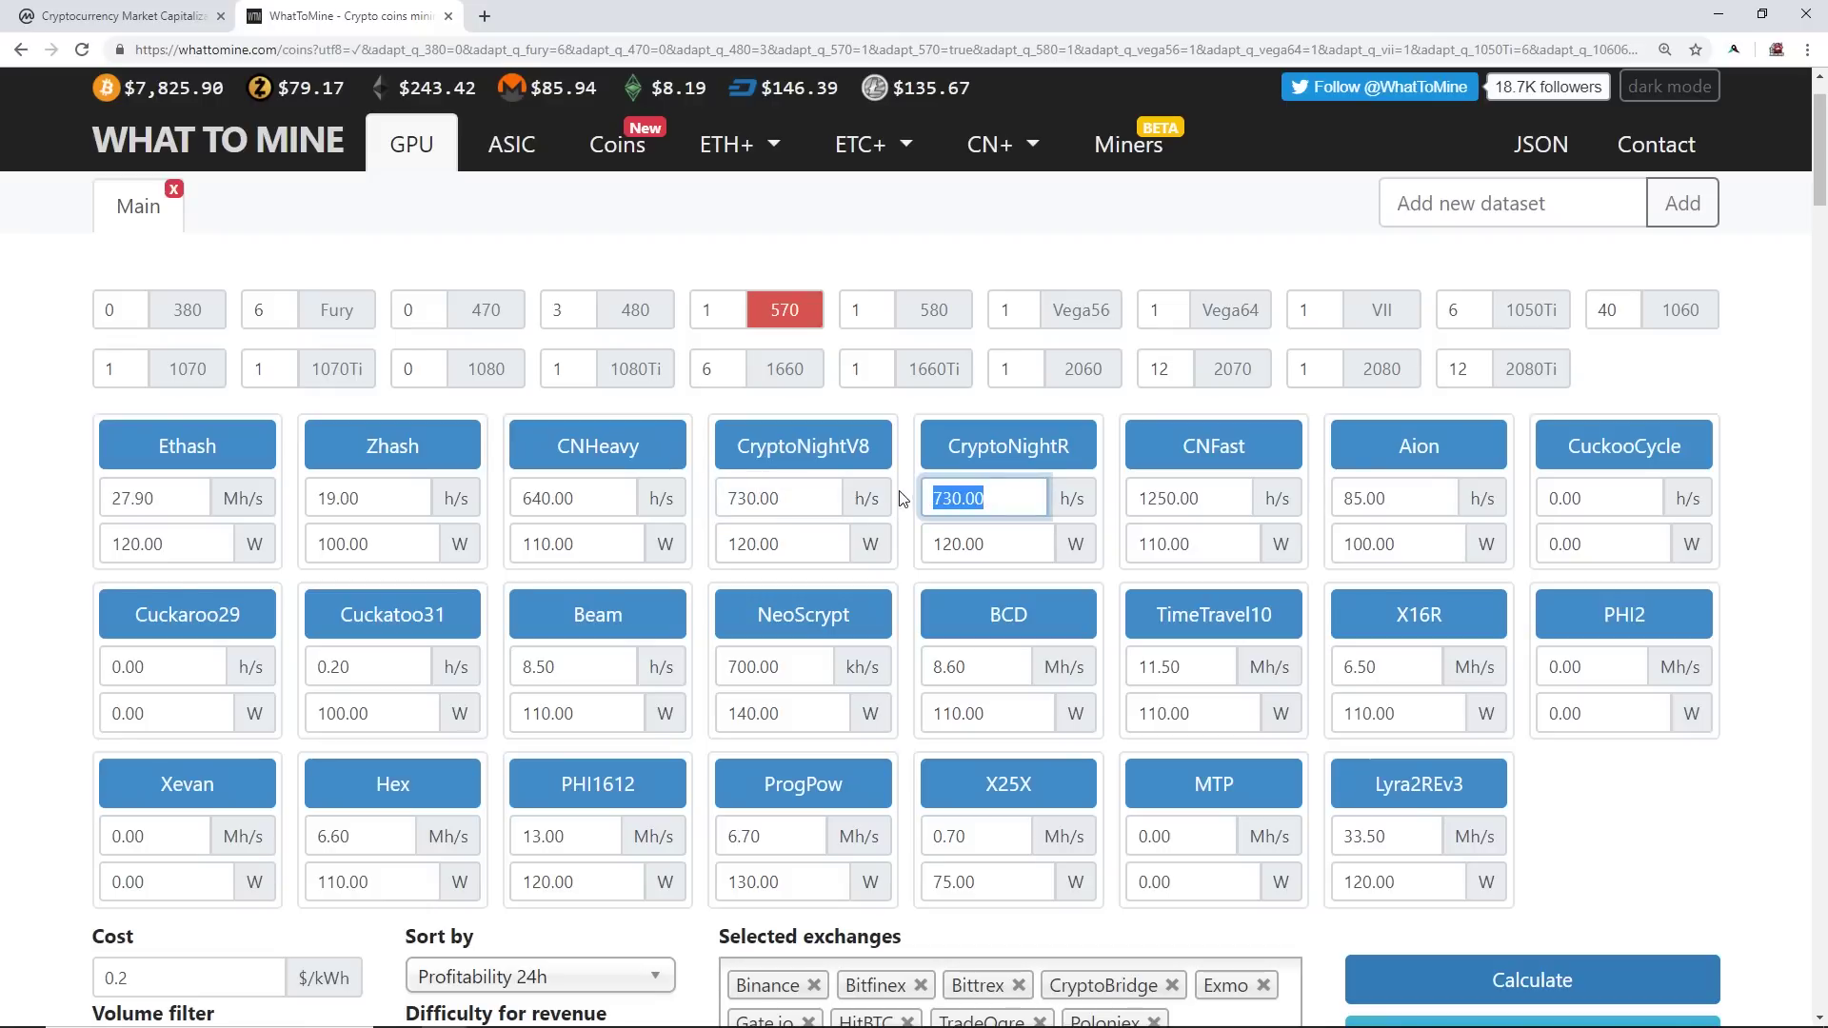
pyautogui.click(993, 497)
pyautogui.doubleClick(1365, 836)
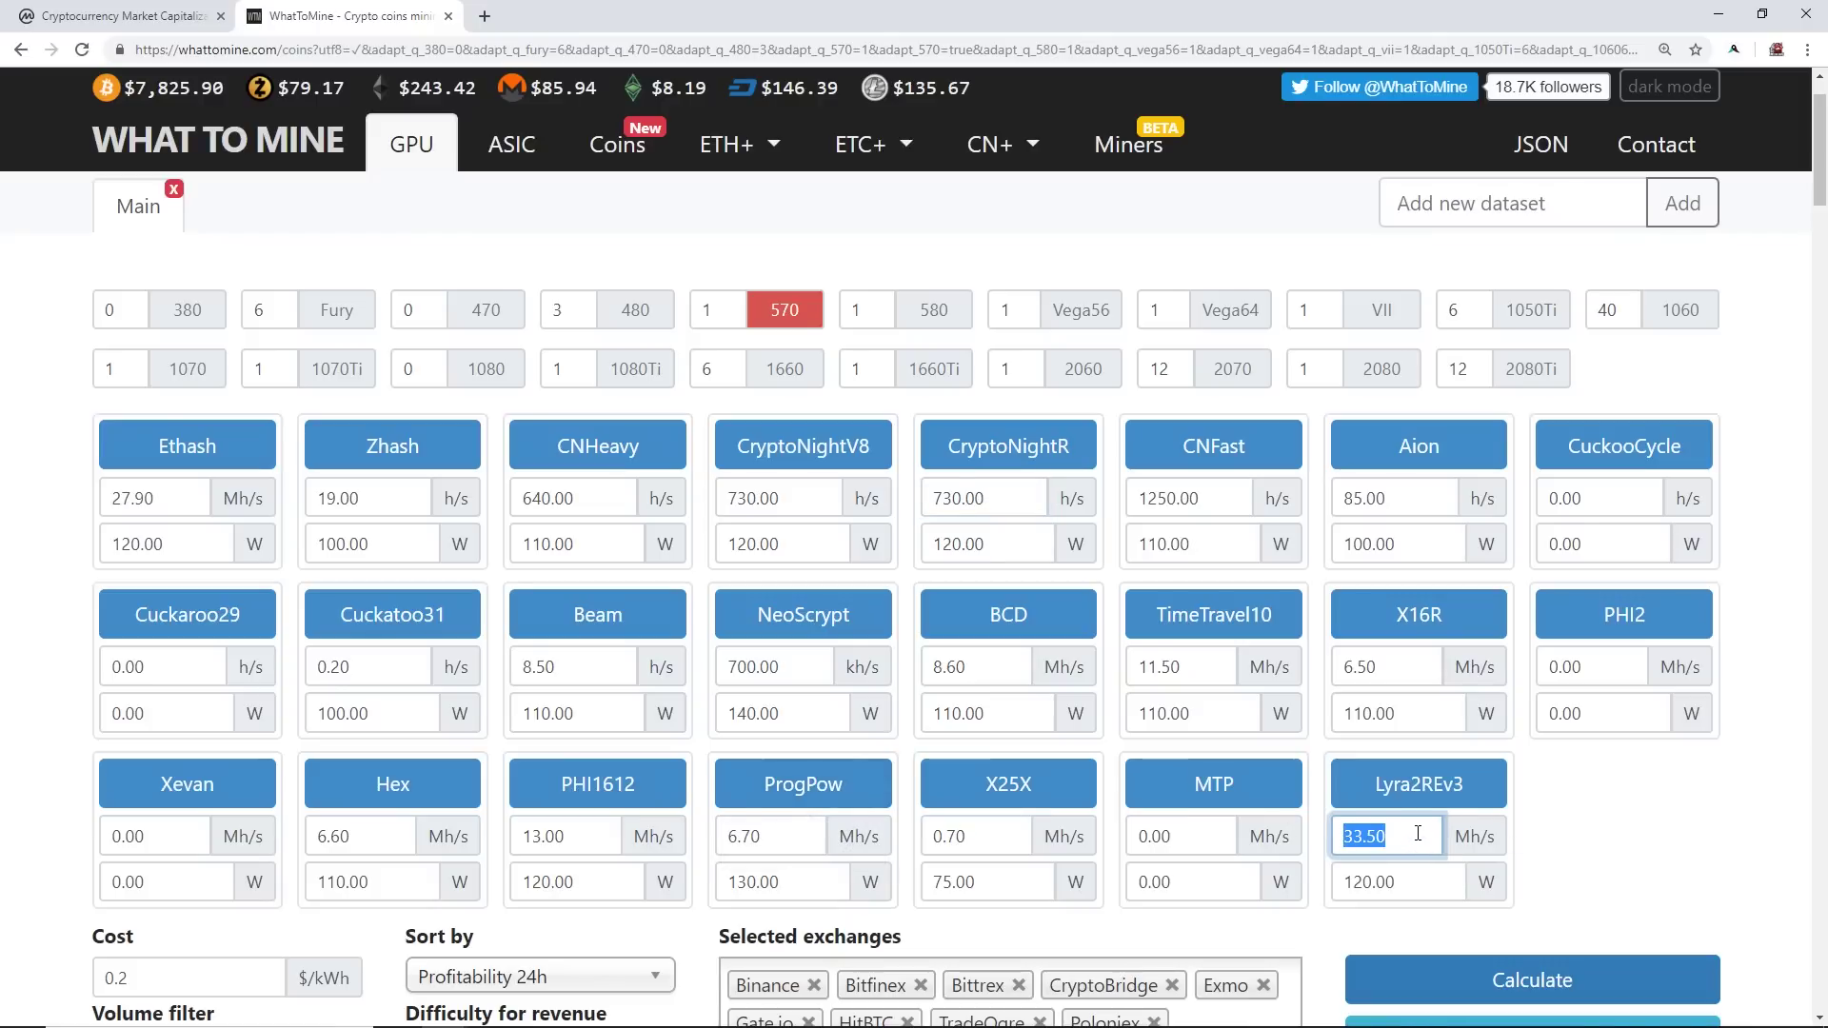
pyautogui.scroll(-3, 1417, 834)
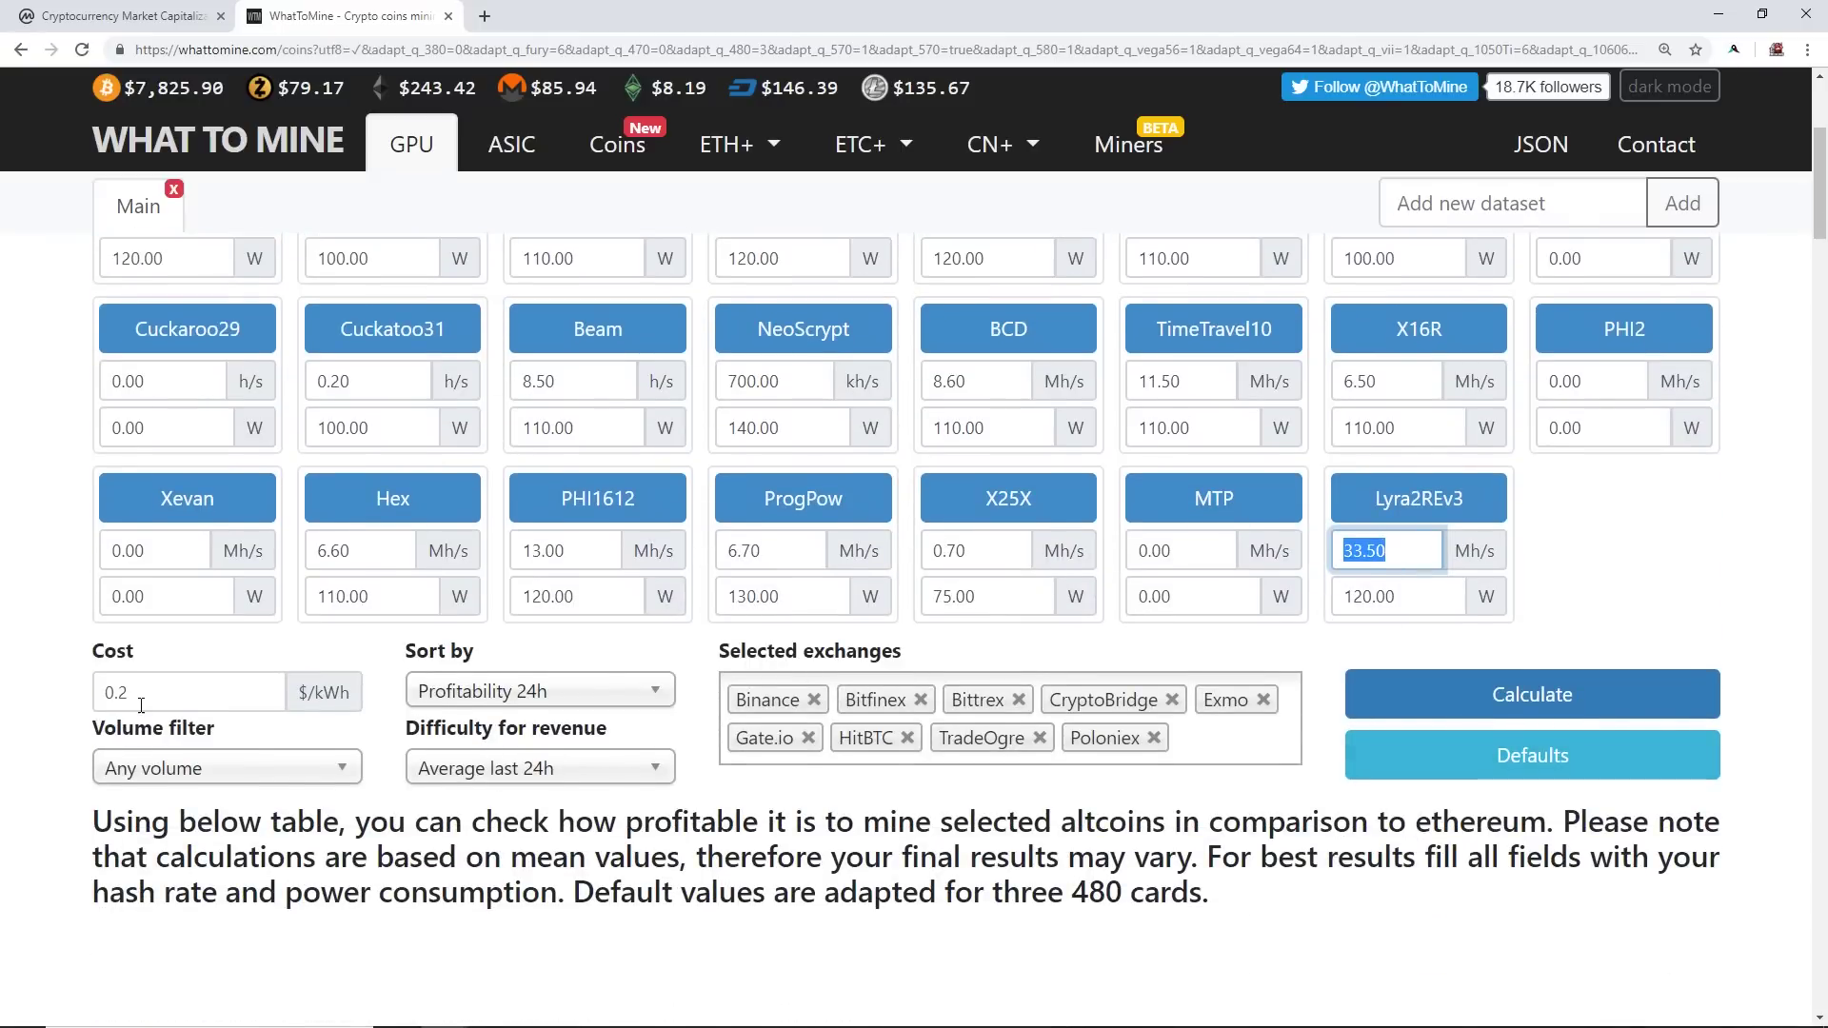
pyautogui.doubleClick(133, 700)
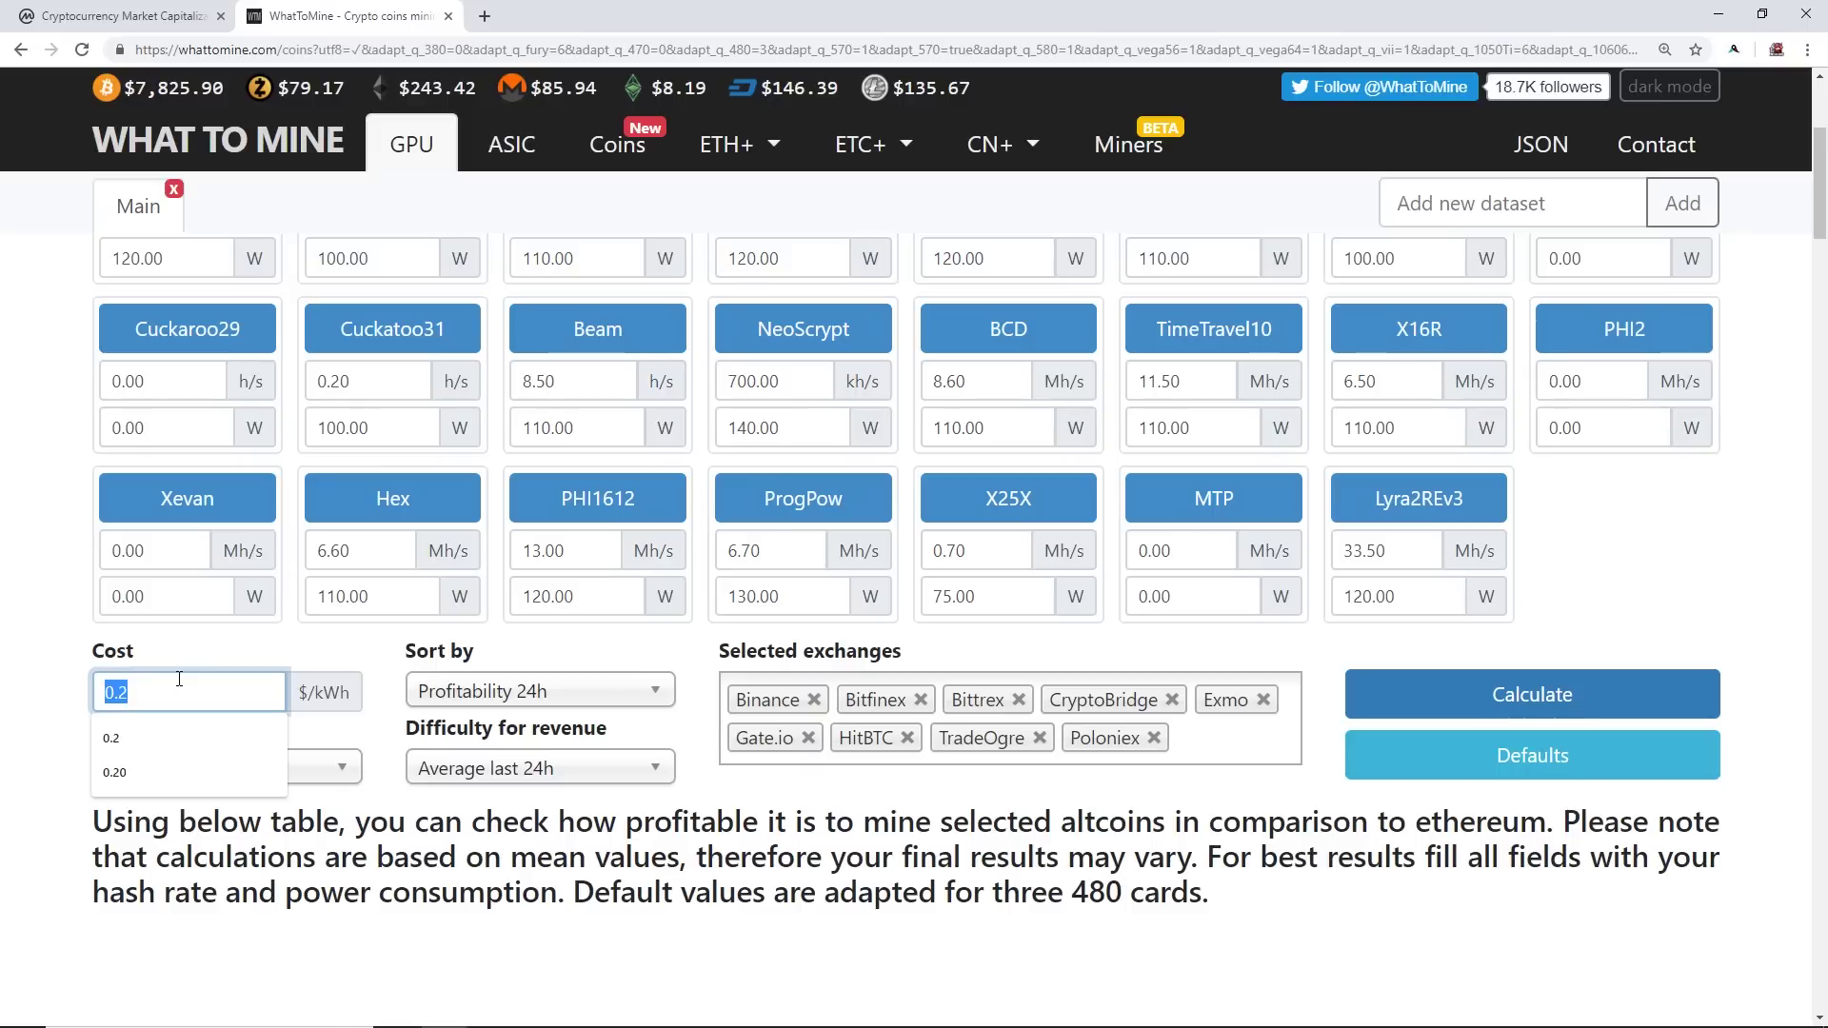
# - Enter 0.1 $/kWh as the electricity cost and recalculate the RX 570 profits
pyautogui.write('0.1')
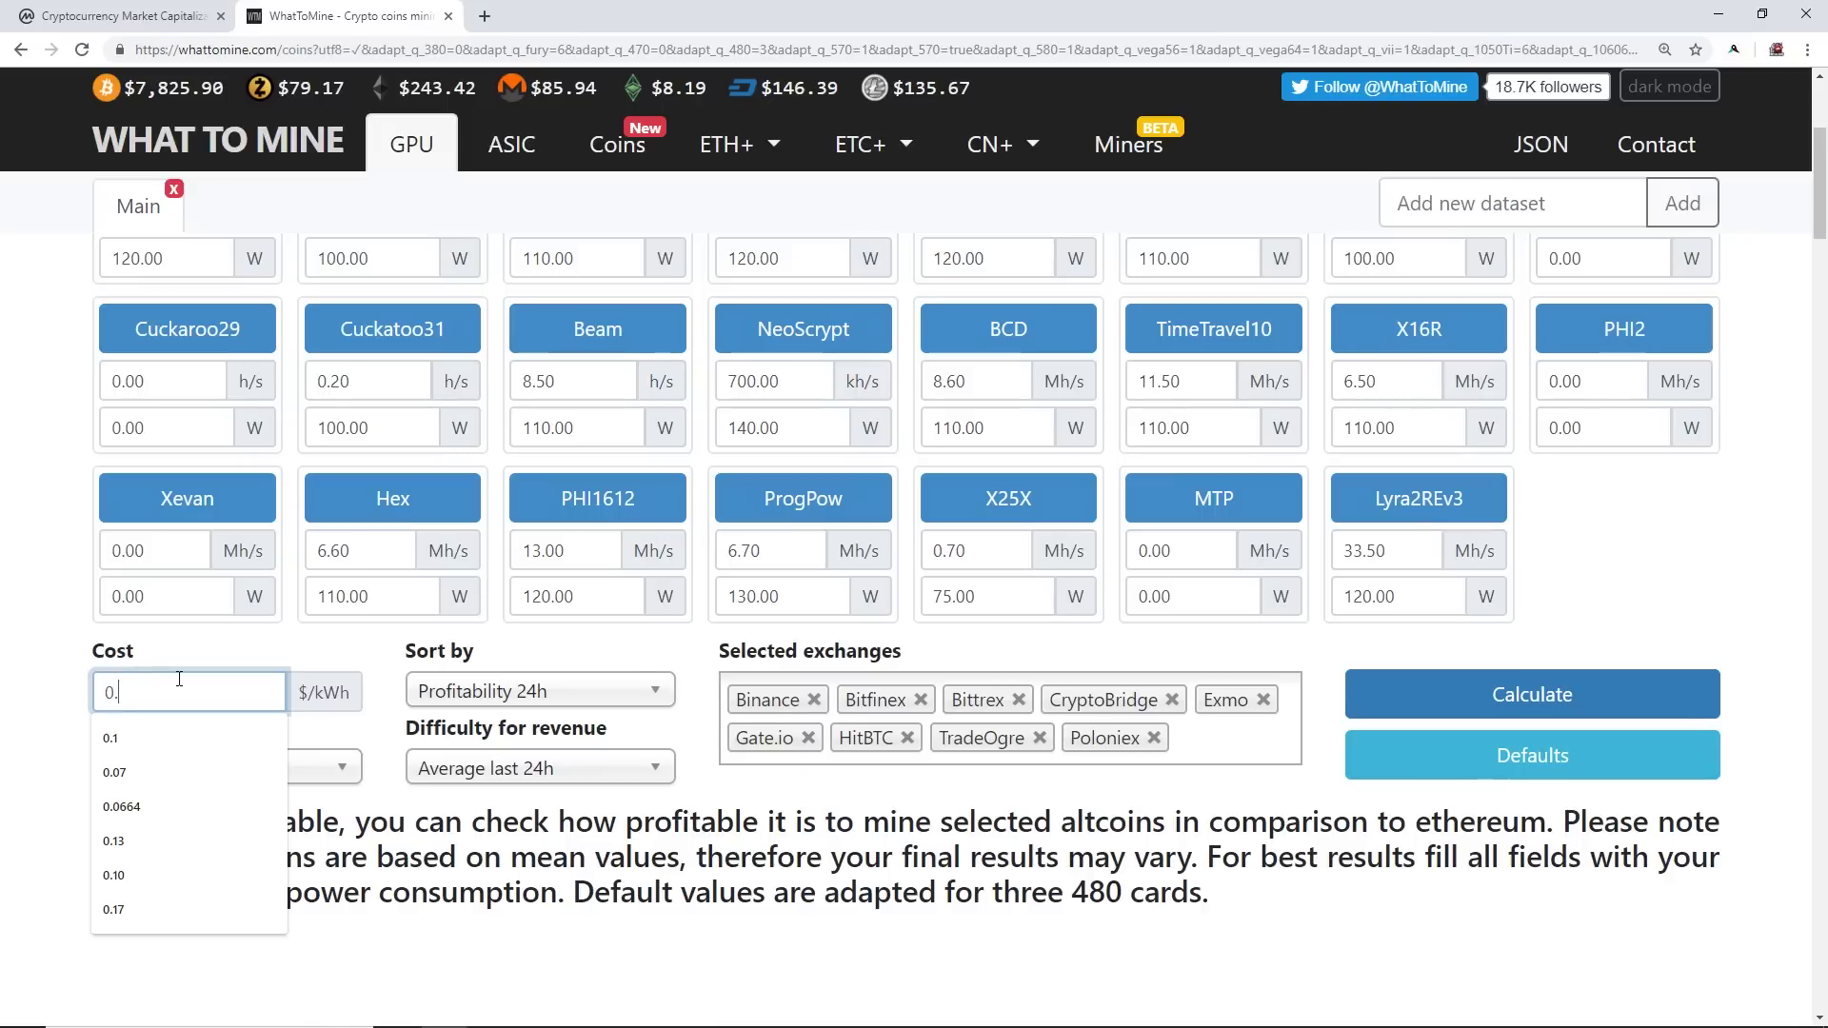
pyautogui.click(1486, 698)
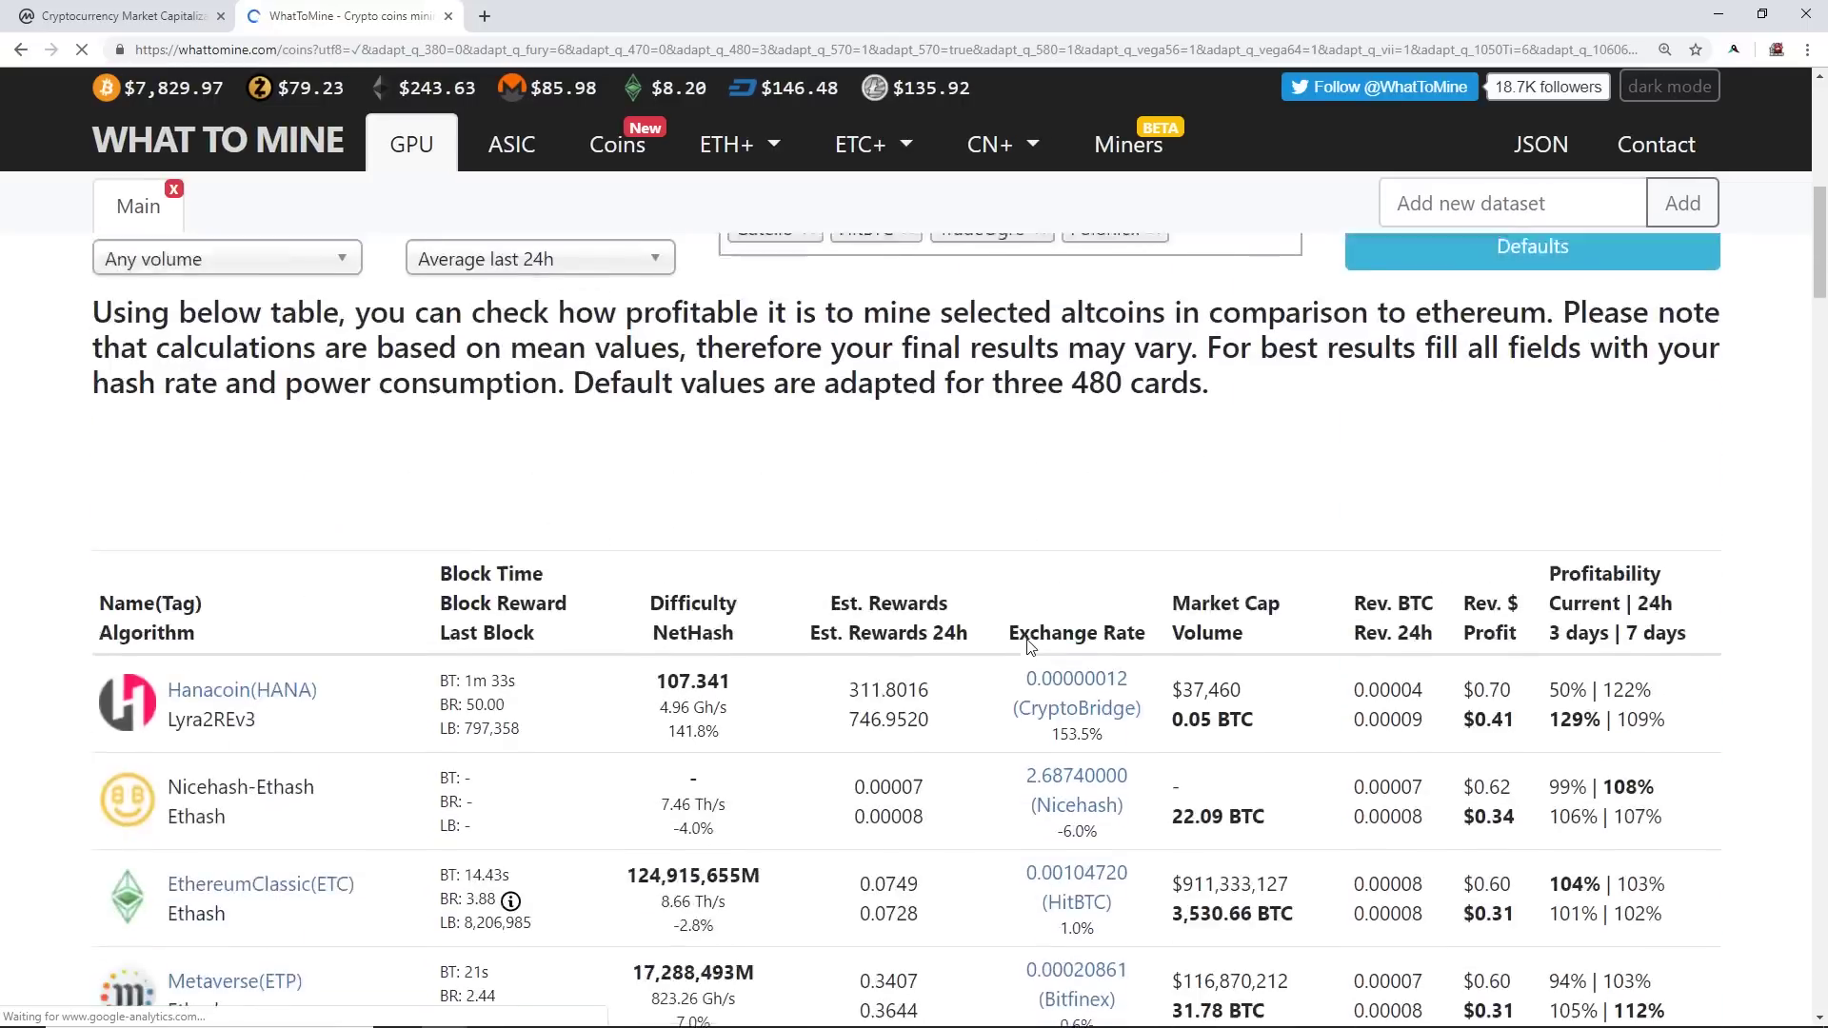
pyautogui.scroll(-12, 724, 457)
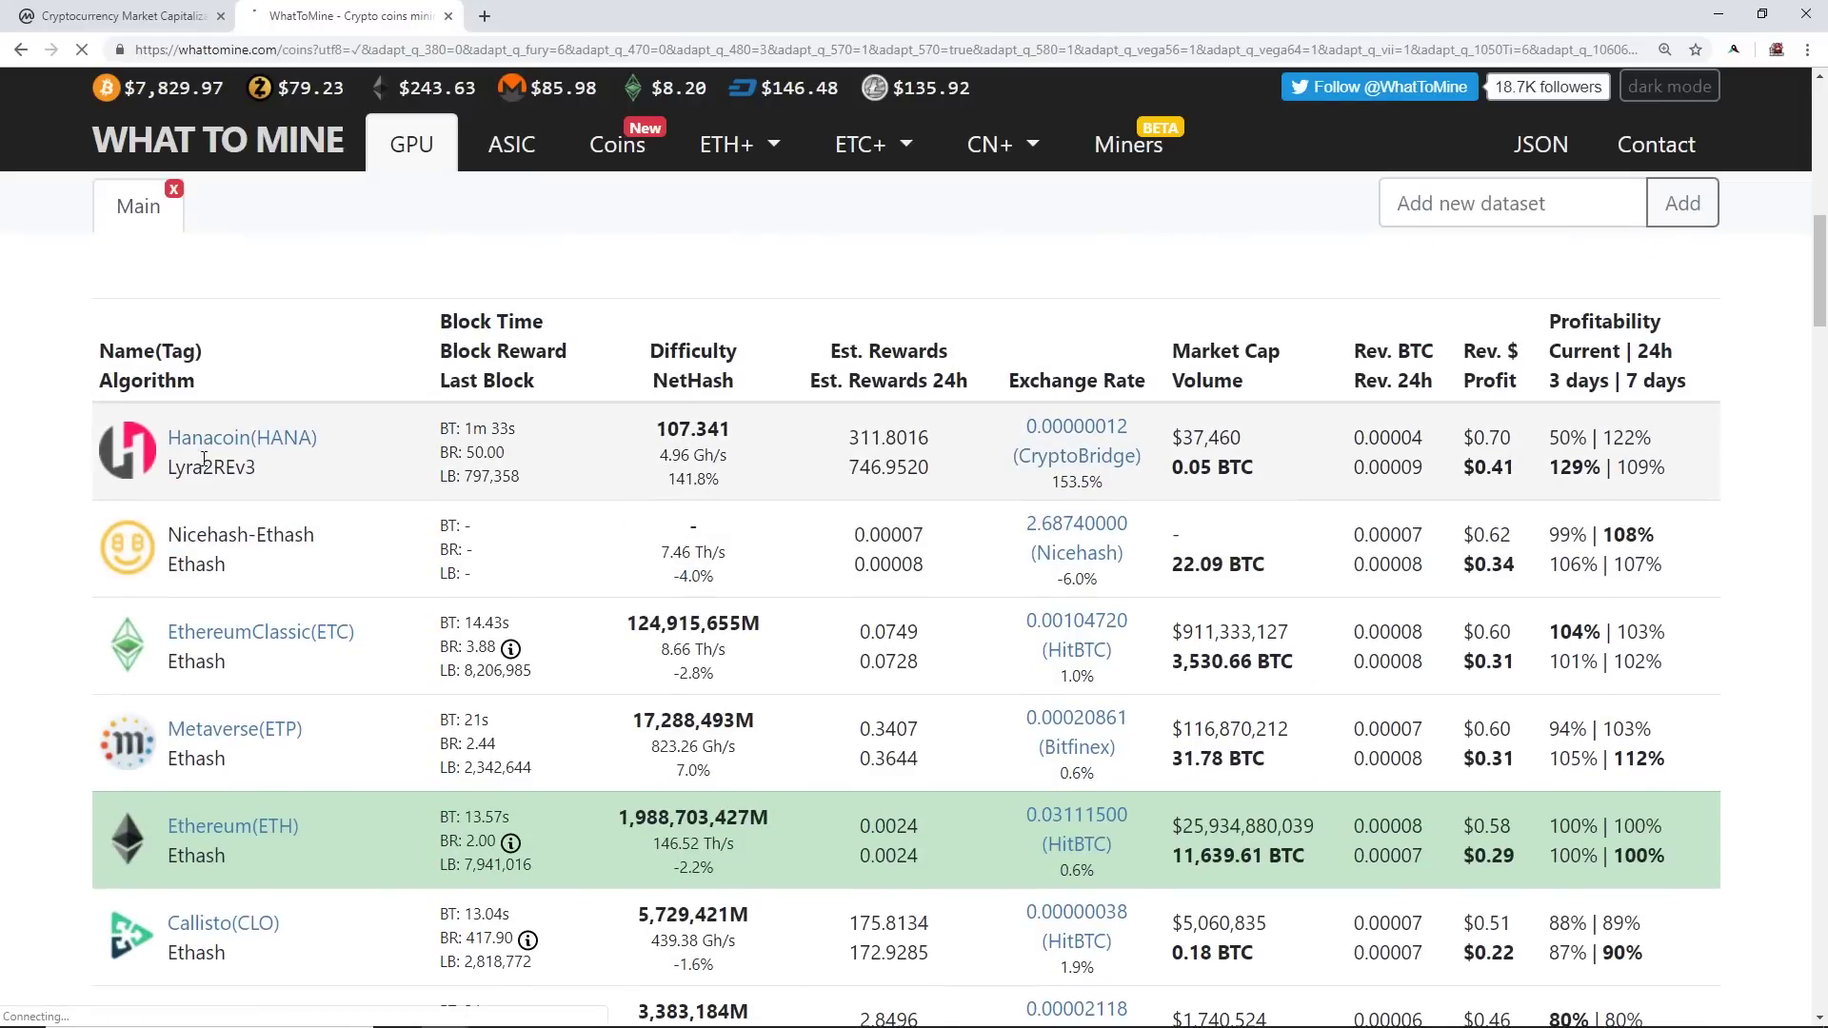
pyautogui.moveTo(167, 442); pyautogui.dragTo(357, 447)
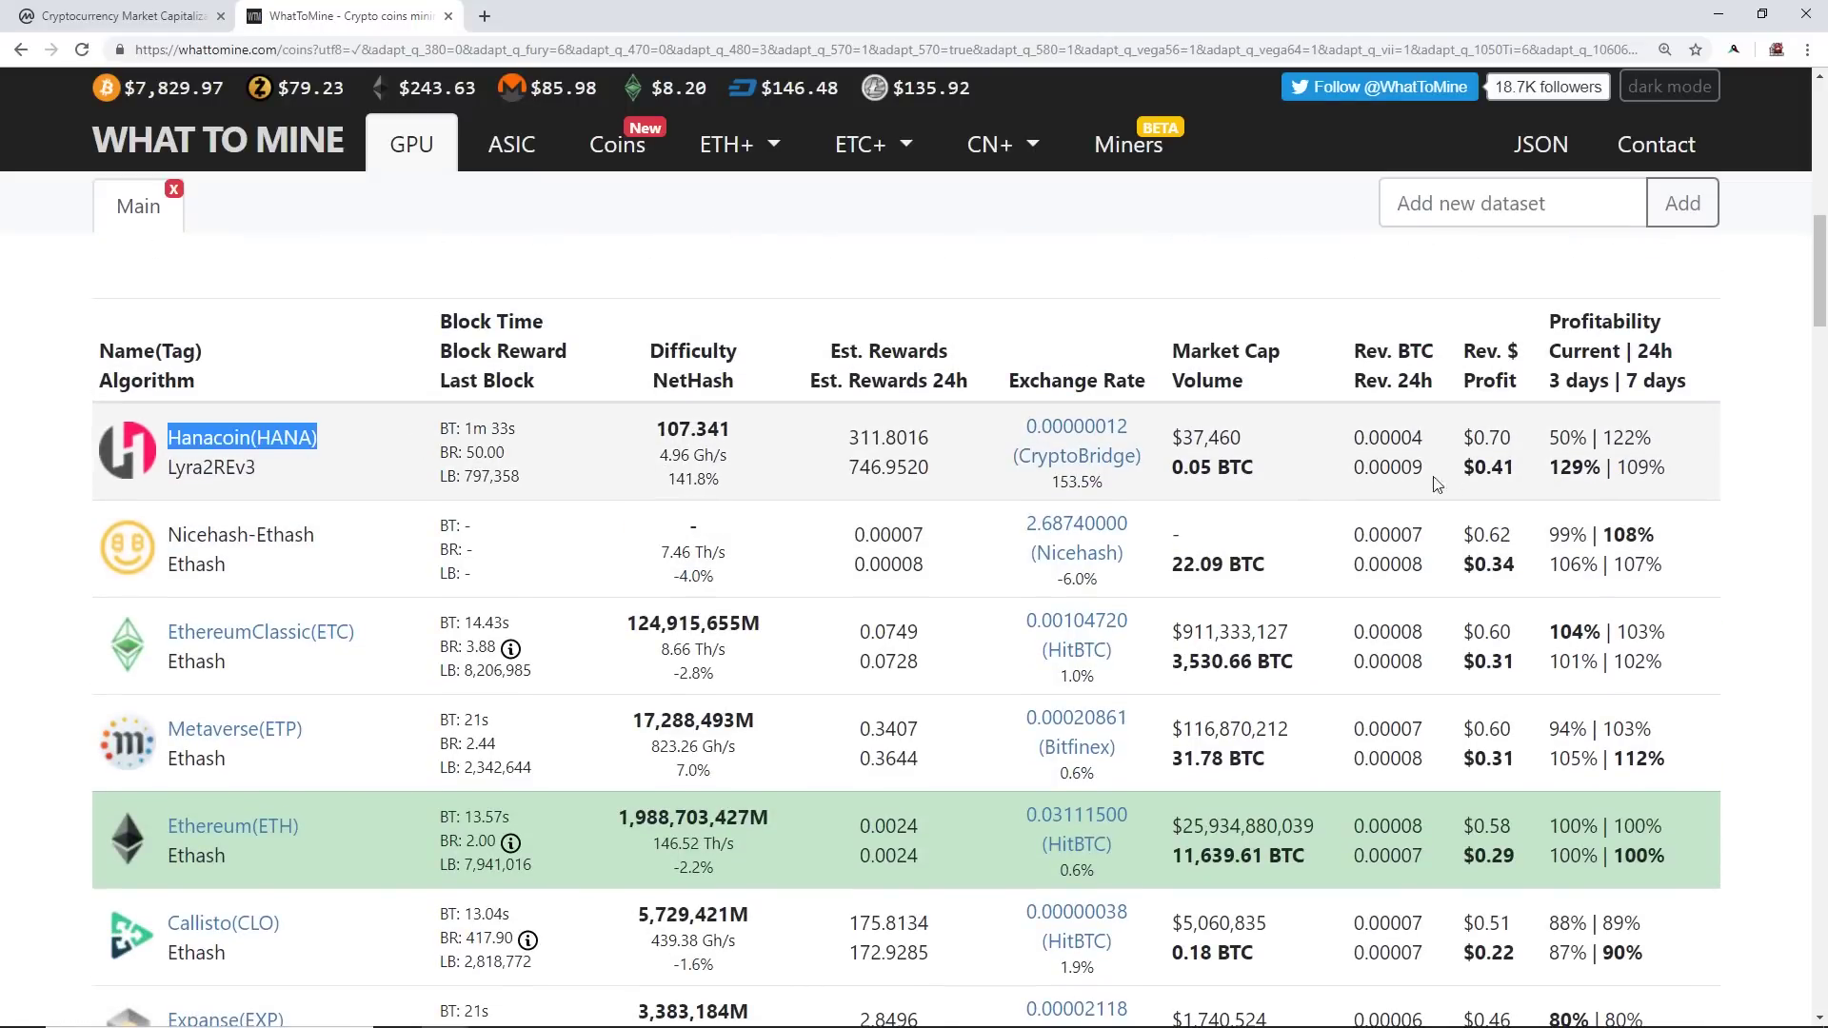
pyautogui.moveTo(1519, 469); pyautogui.dragTo(1469, 429)
pyautogui.click(1387, 425)
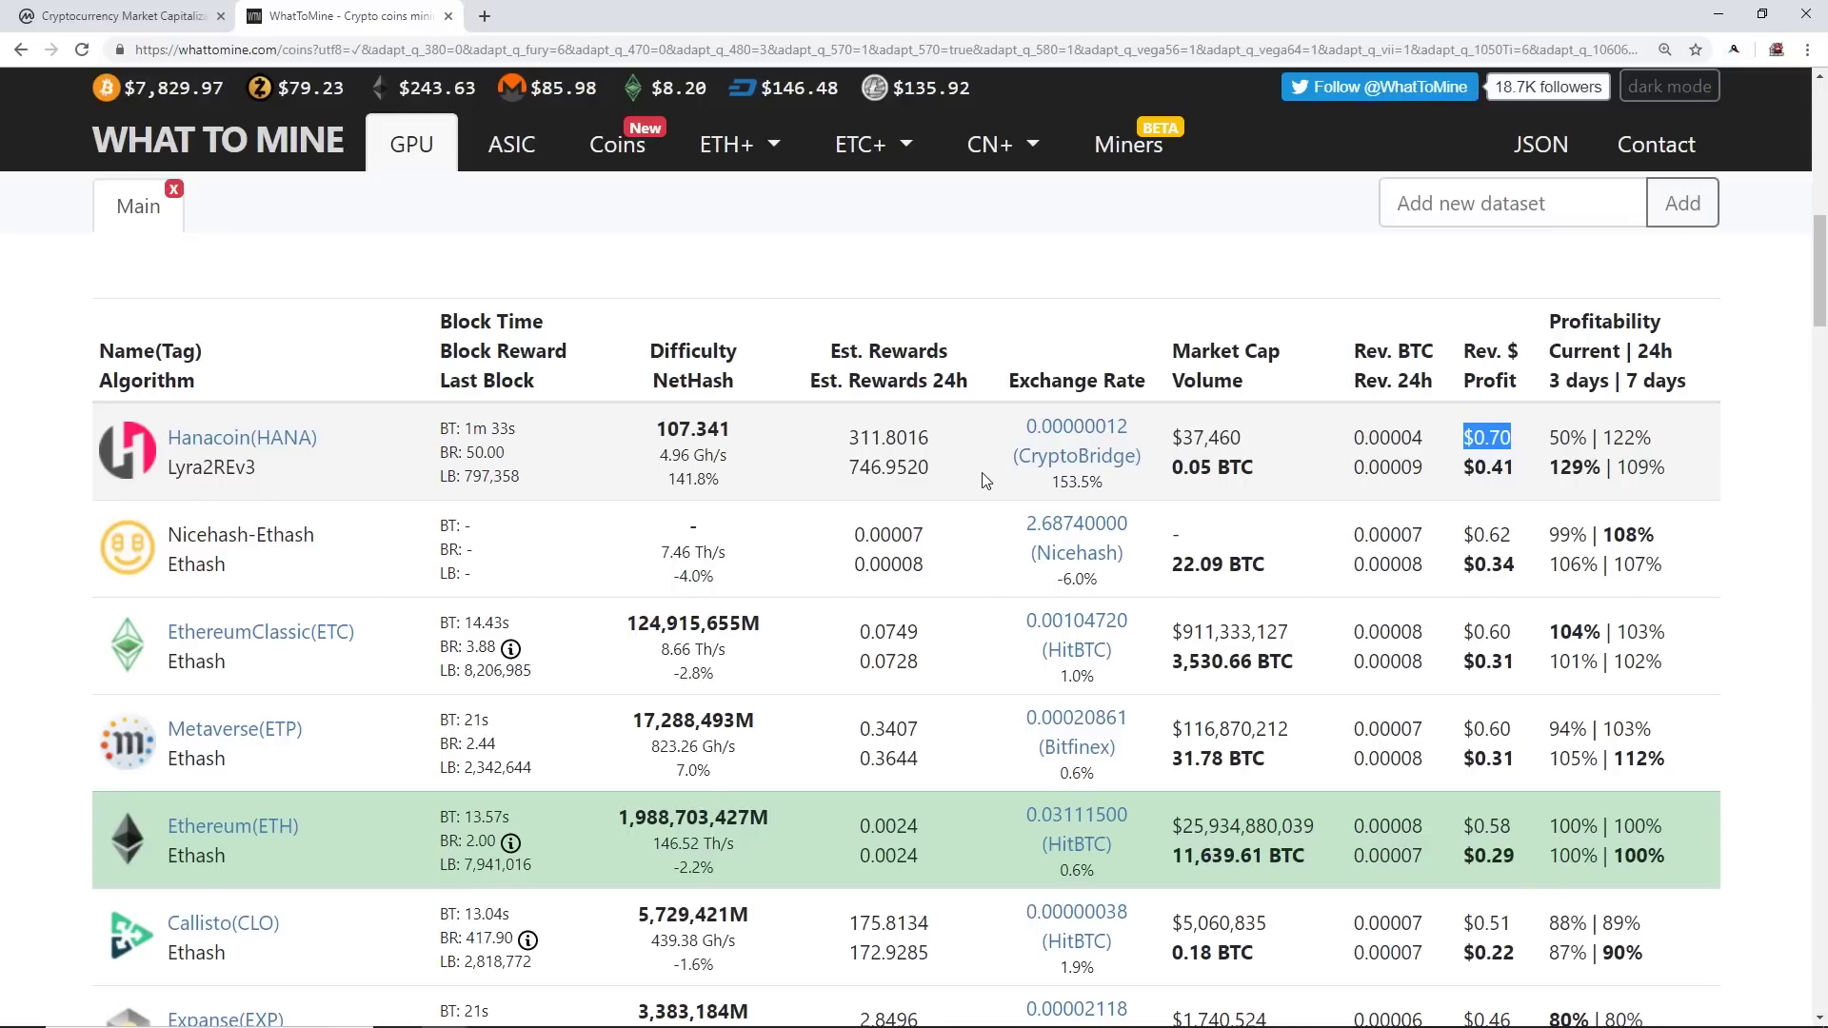
pyautogui.moveTo(1145, 466); pyautogui.dragTo(1015, 425)
pyautogui.moveTo(934, 471); pyautogui.dragTo(850, 467)
pyautogui.click(856, 467)
pyautogui.tripleClick(239, 456)
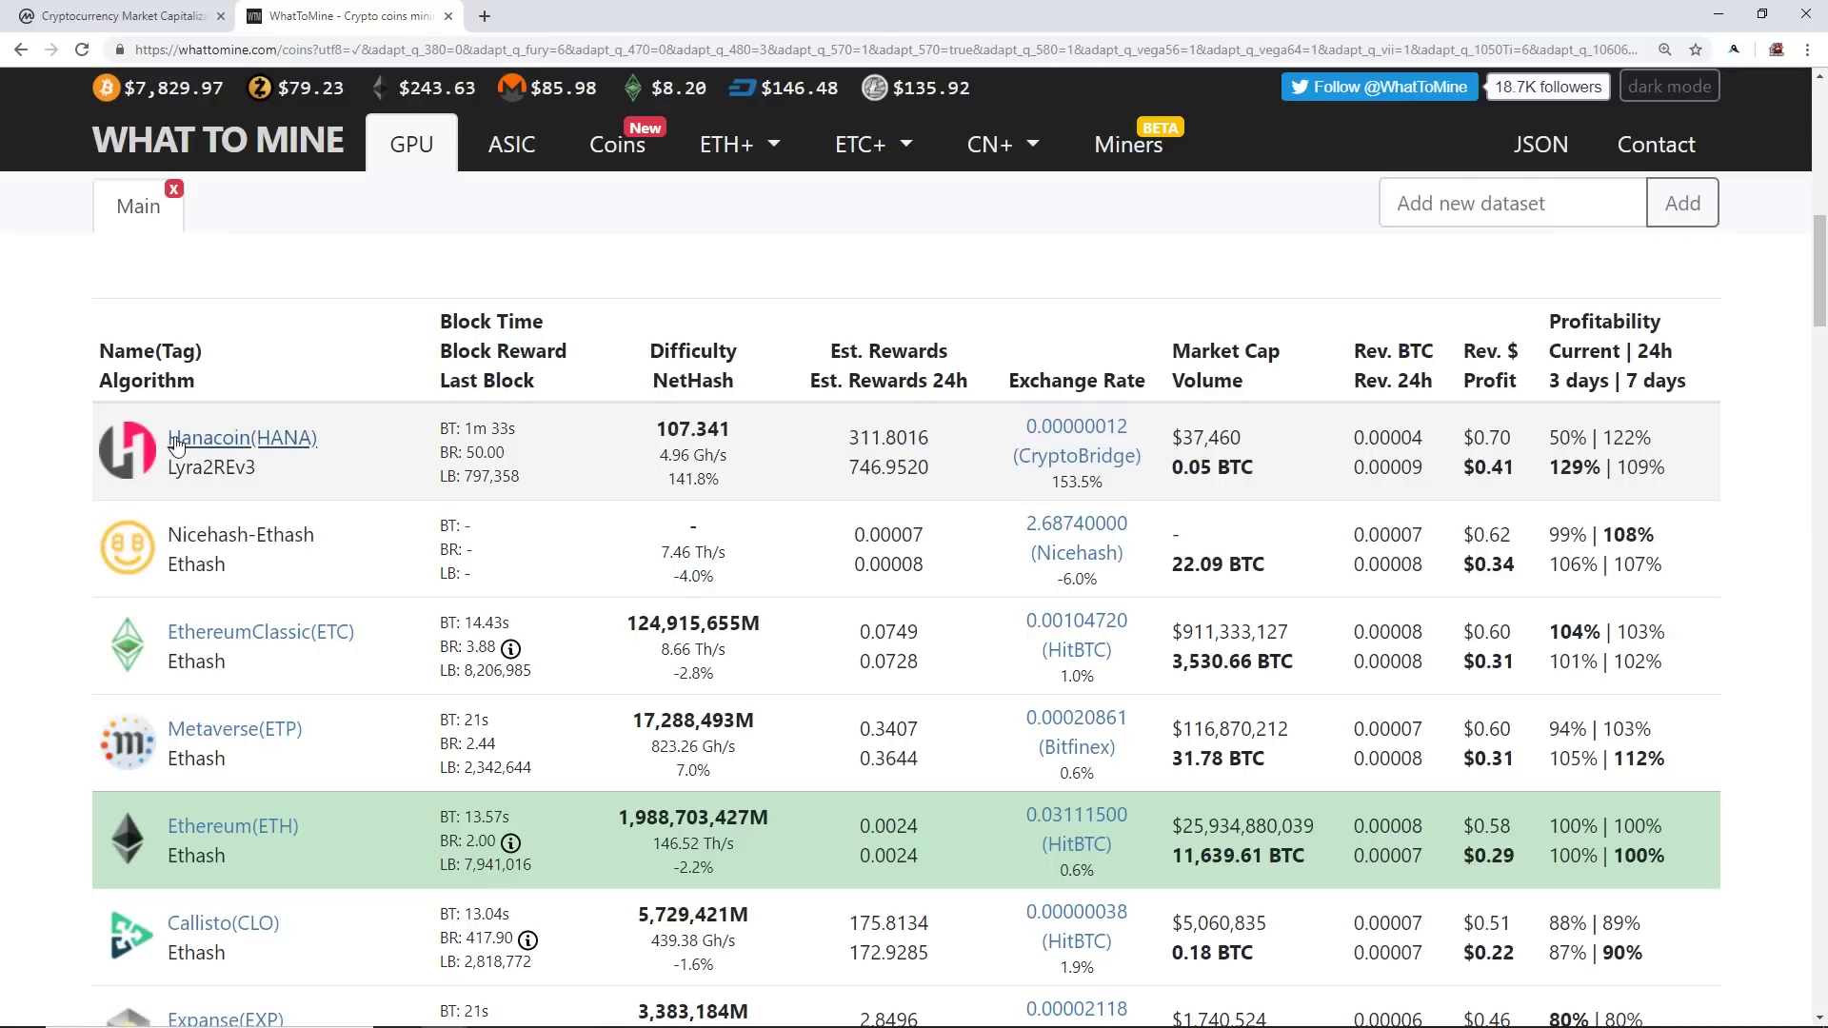
pyautogui.click(360, 457)
pyautogui.moveTo(844, 442); pyautogui.dragTo(933, 470)
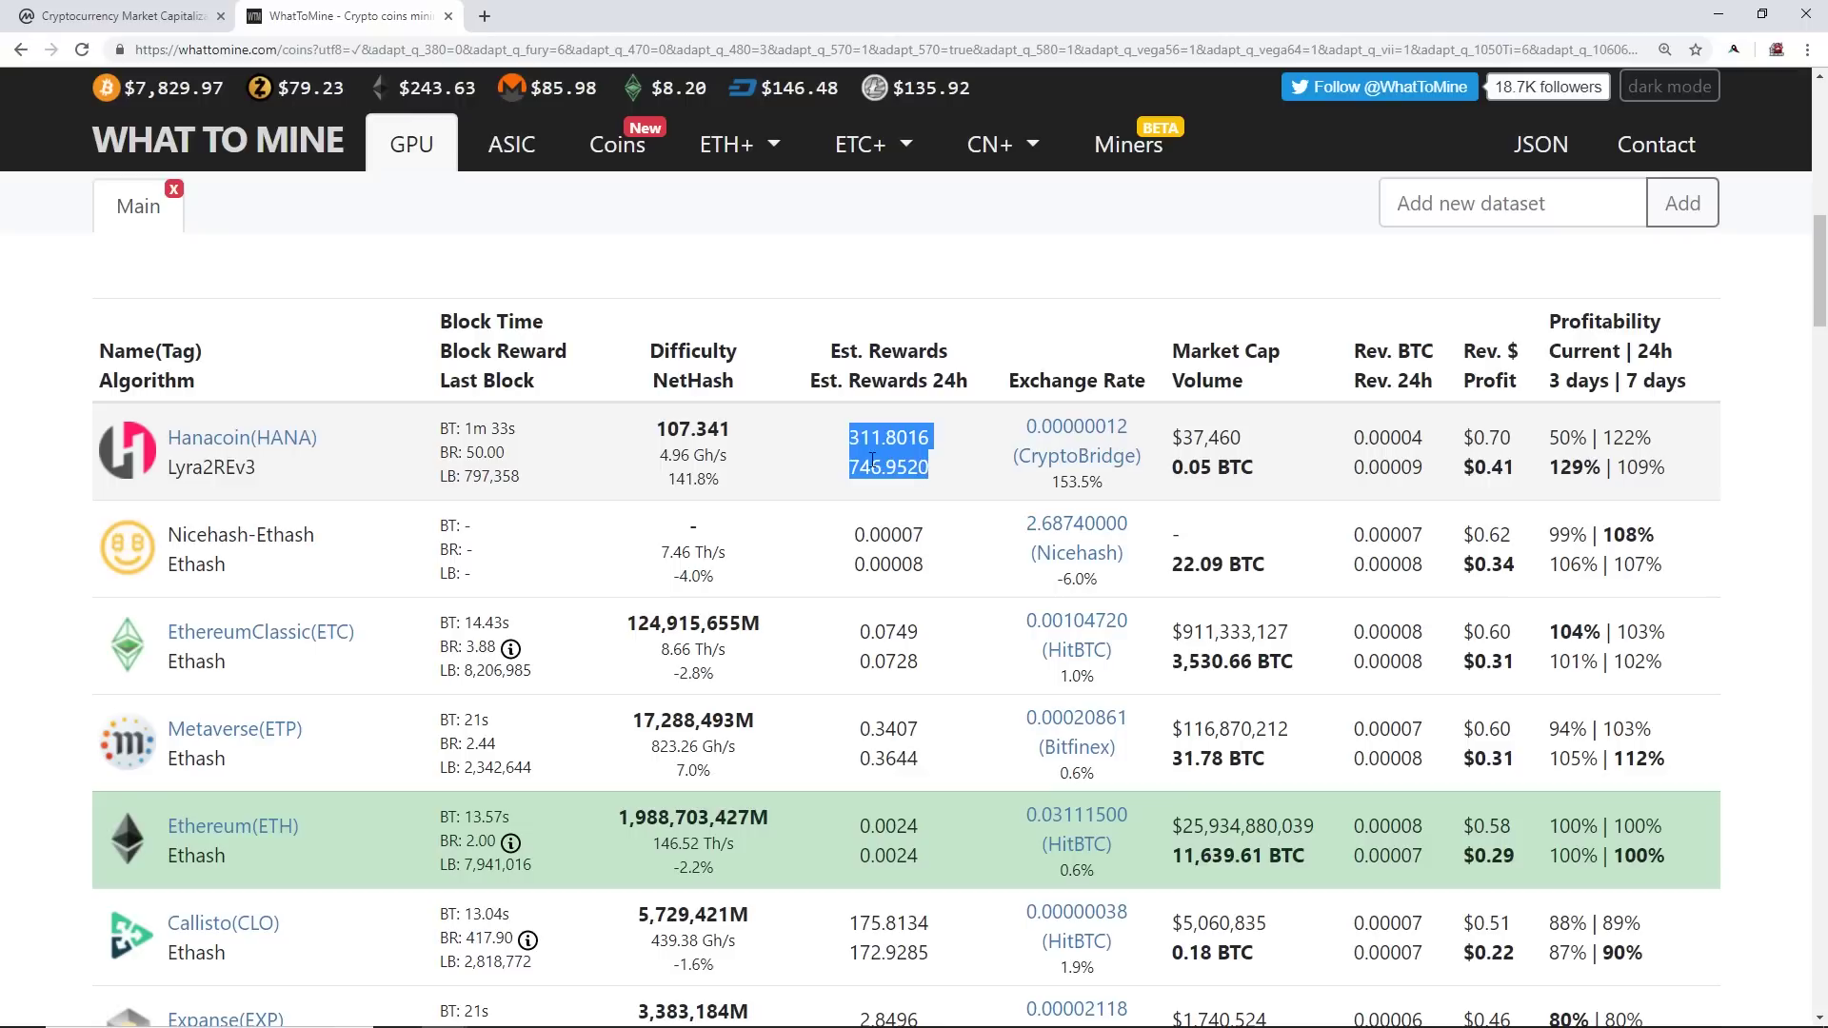
pyautogui.moveTo(845, 438); pyautogui.dragTo(938, 481)
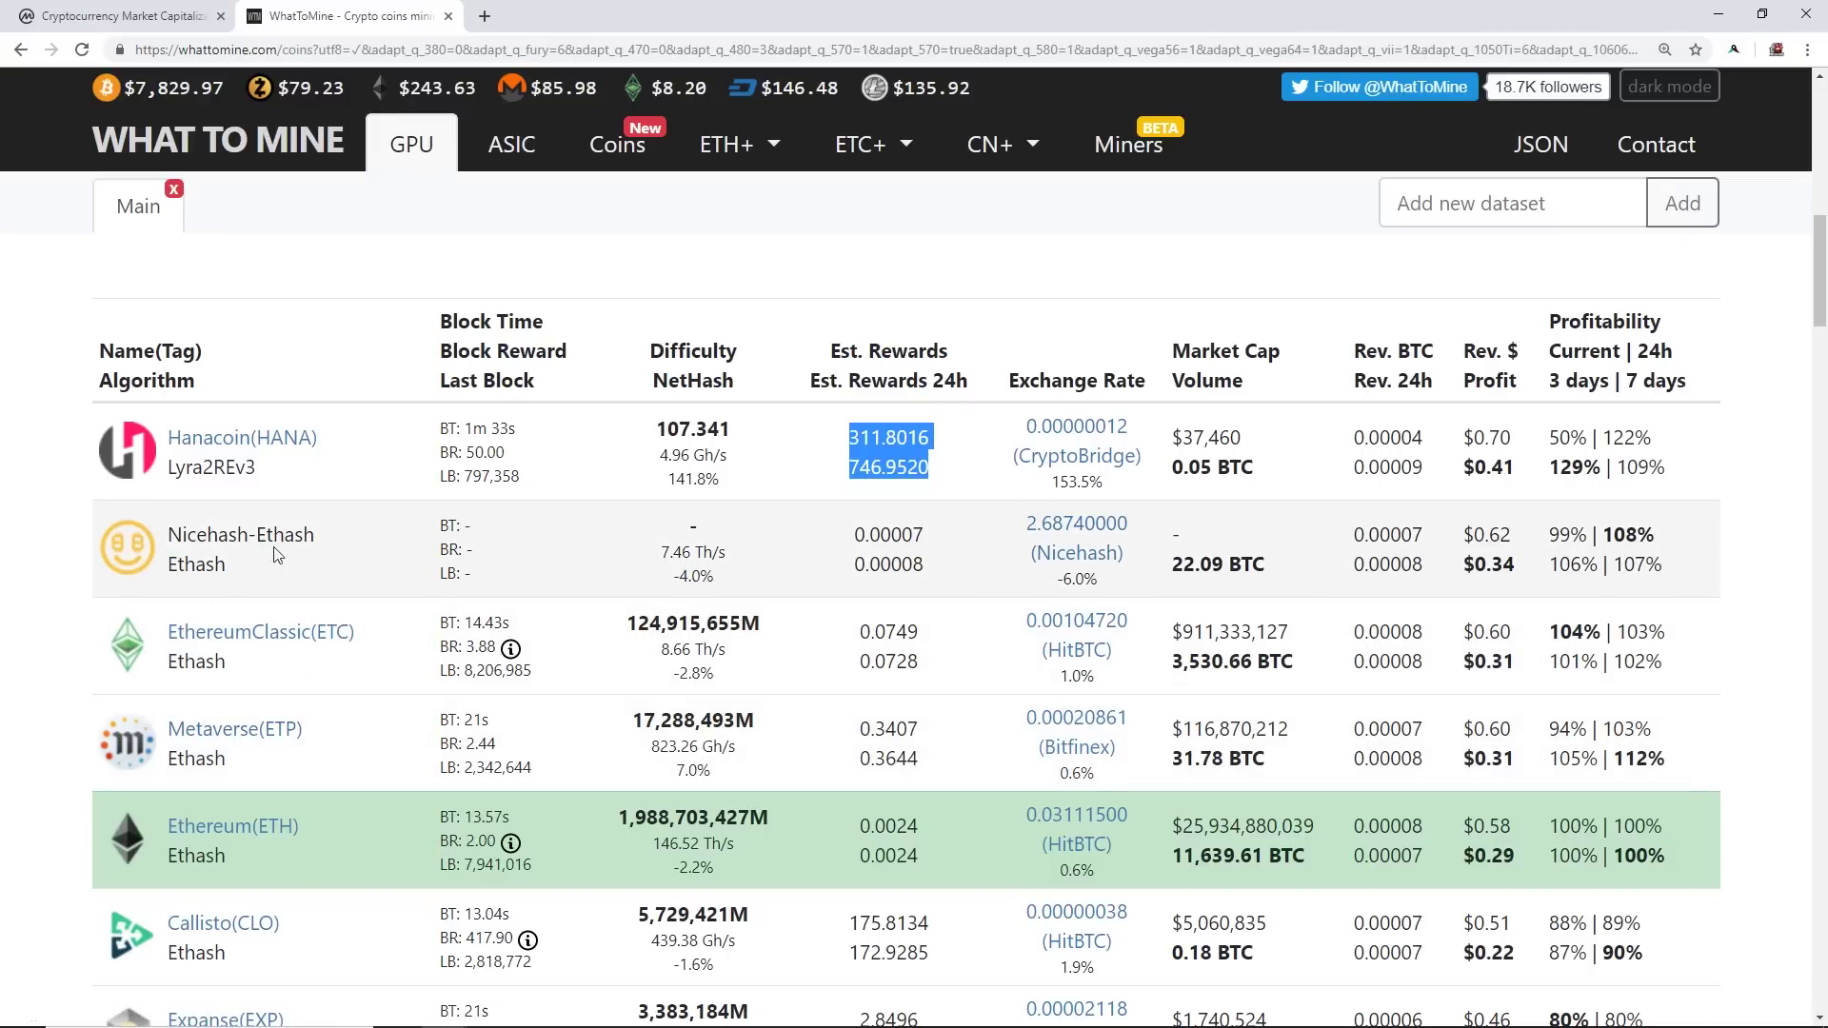
pyautogui.moveTo(250, 535); pyautogui.dragTo(172, 562)
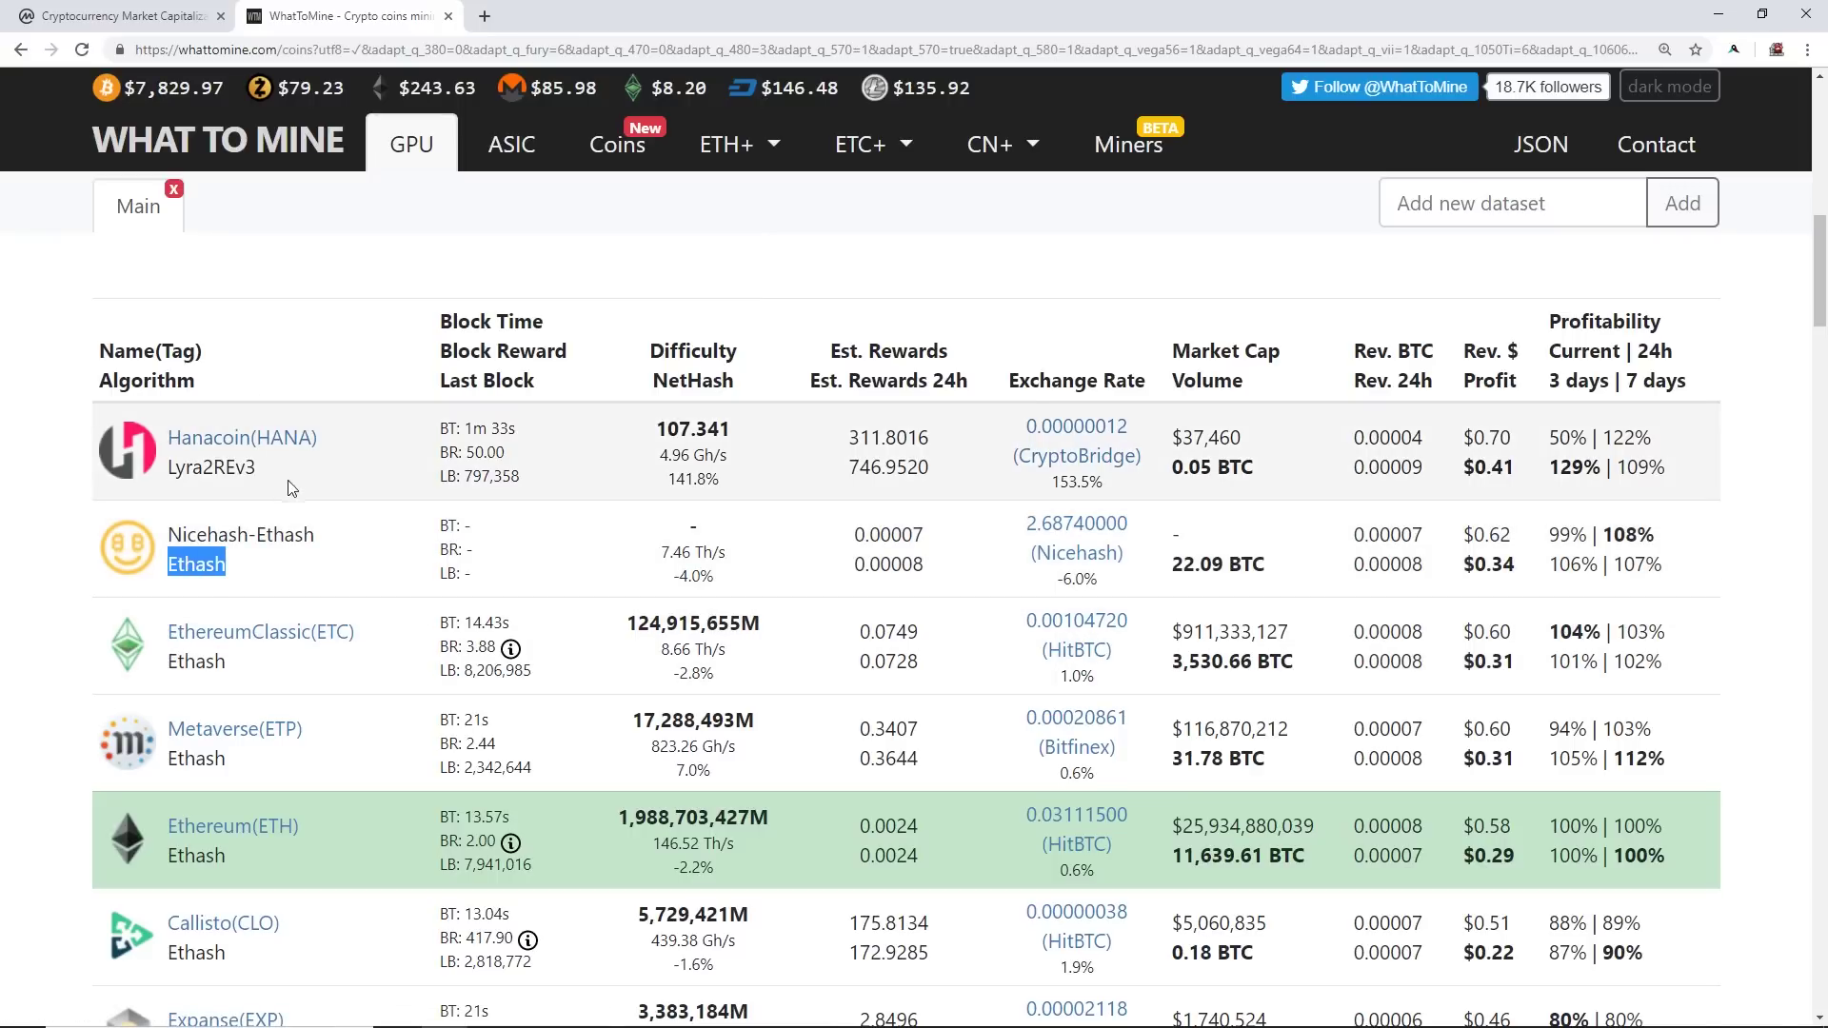
pyautogui.moveTo(255, 668); pyautogui.dragTo(164, 669)
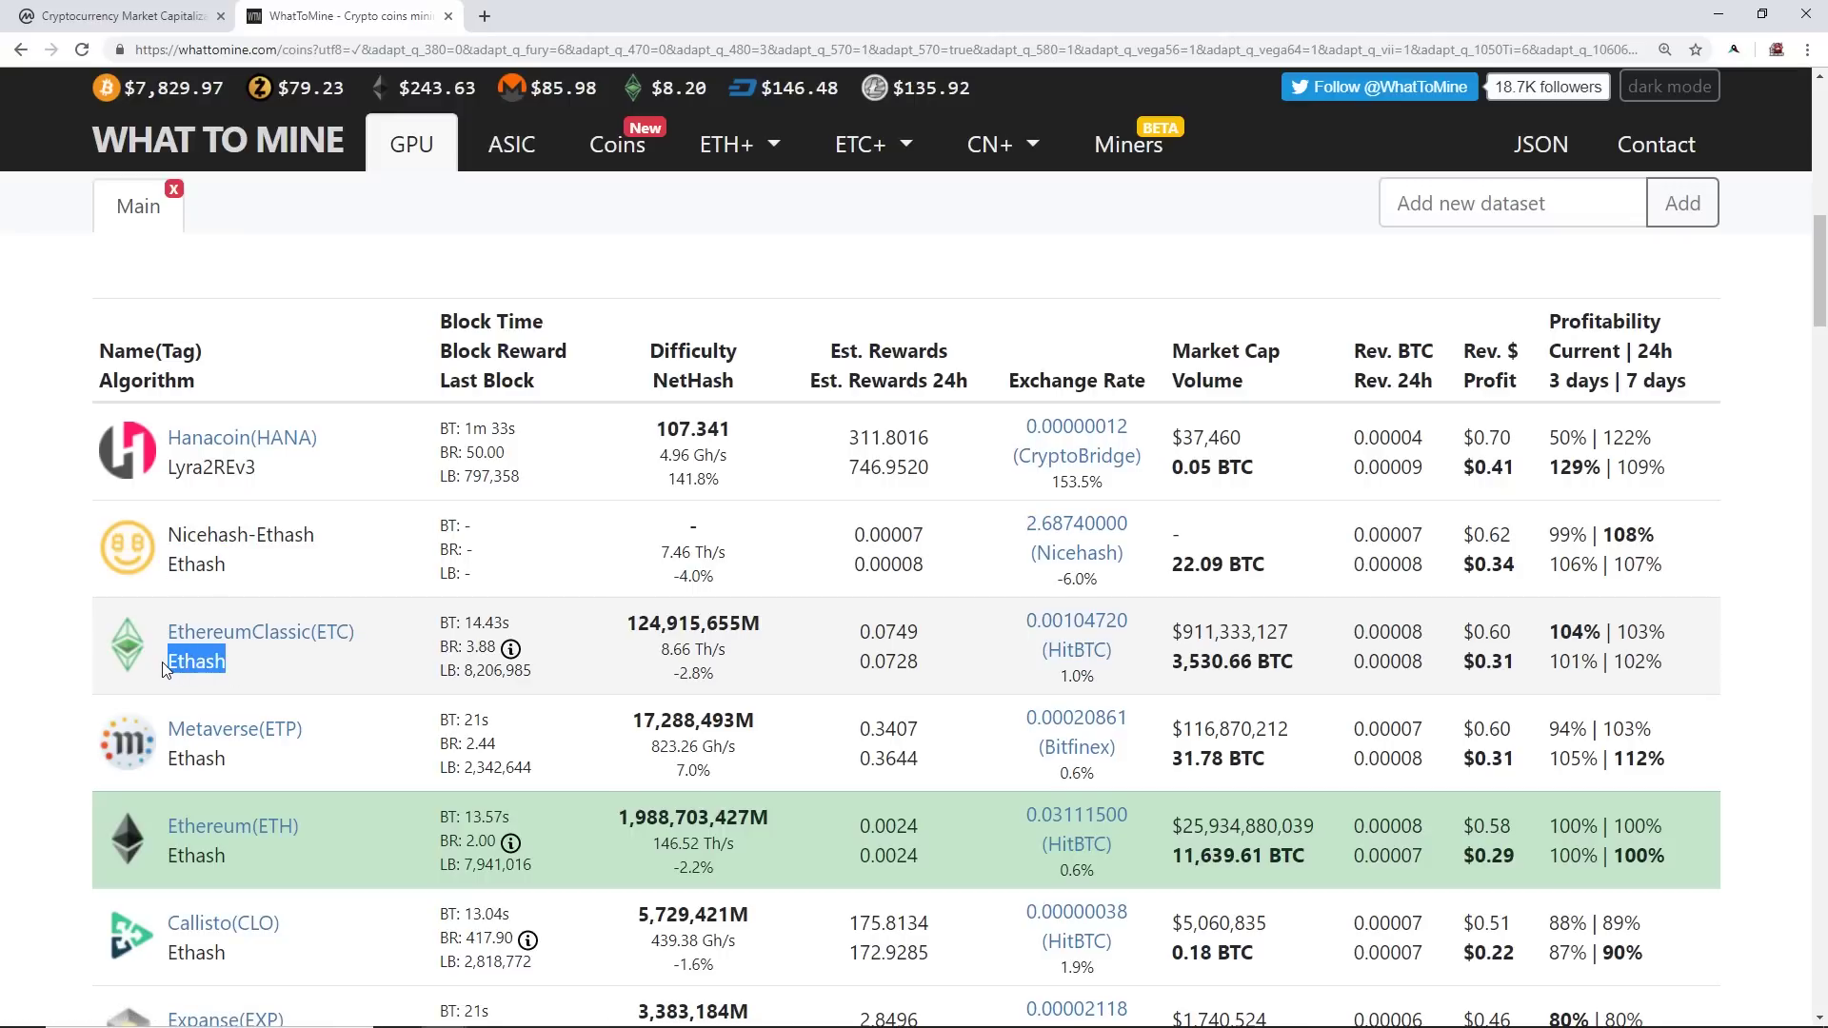
pyautogui.scroll(-1, 247, 703)
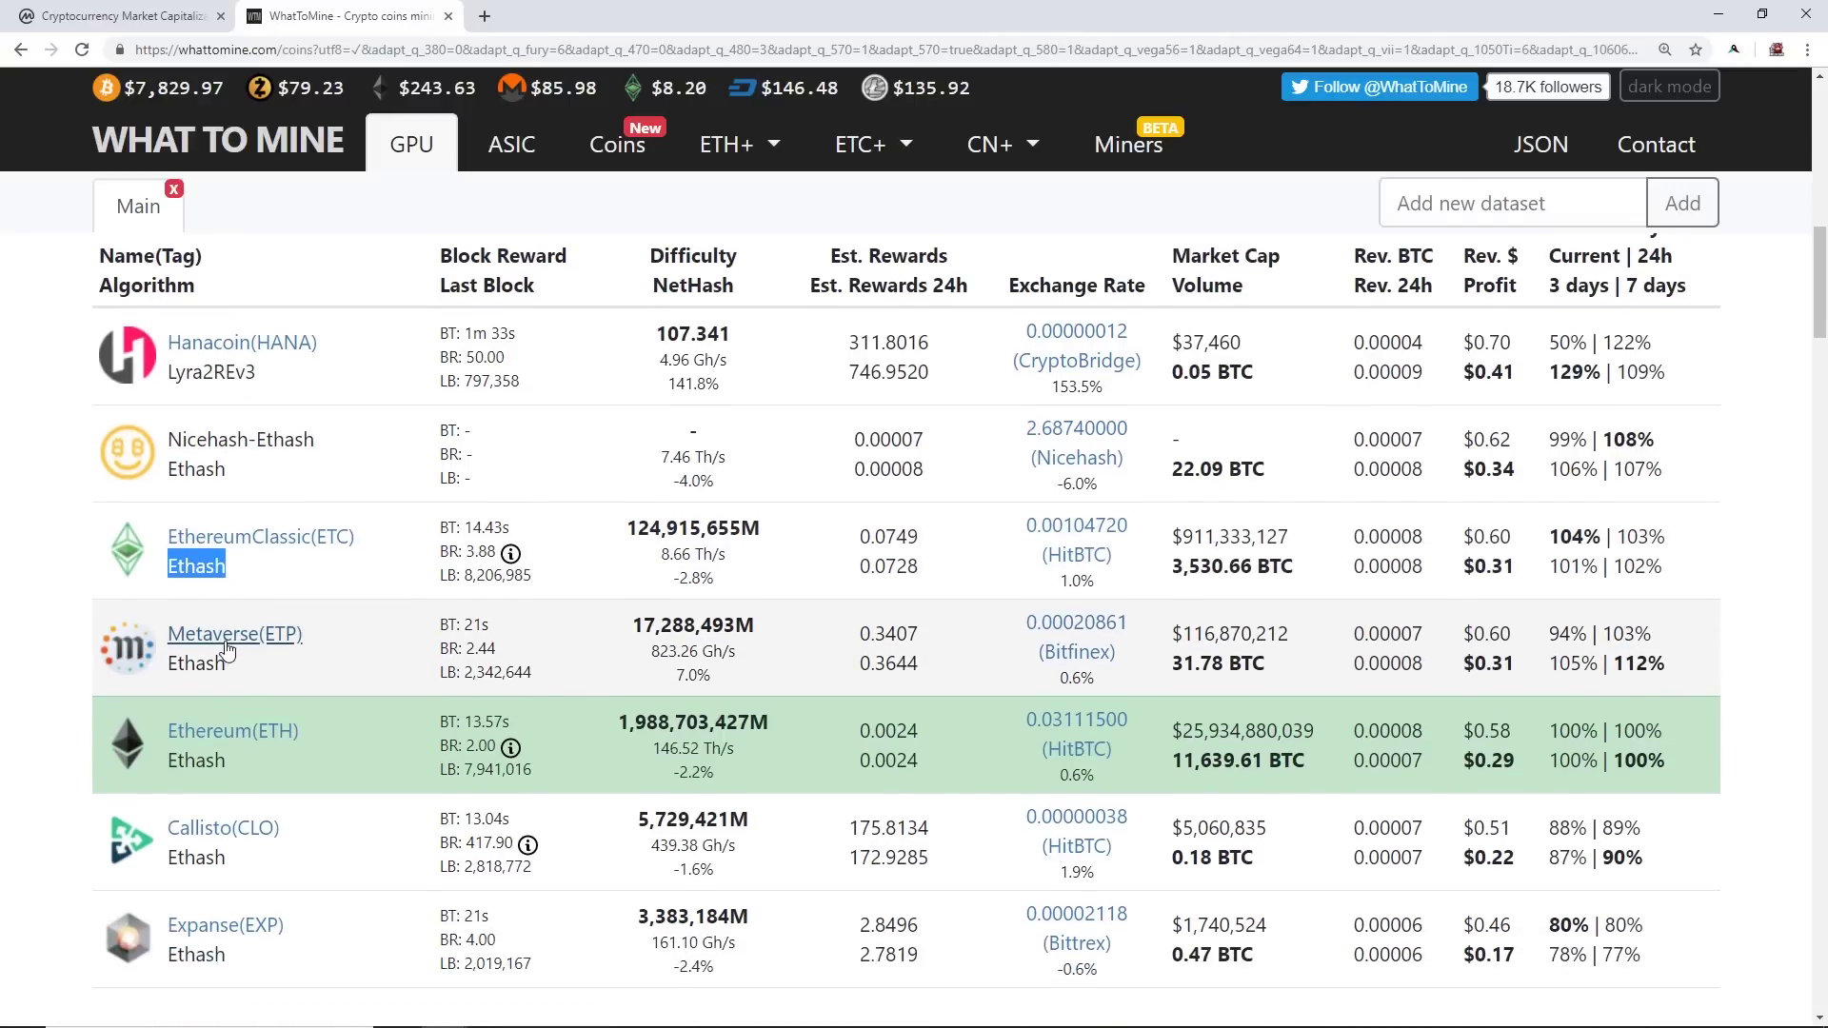
pyautogui.moveTo(228, 663); pyautogui.dragTo(177, 655)
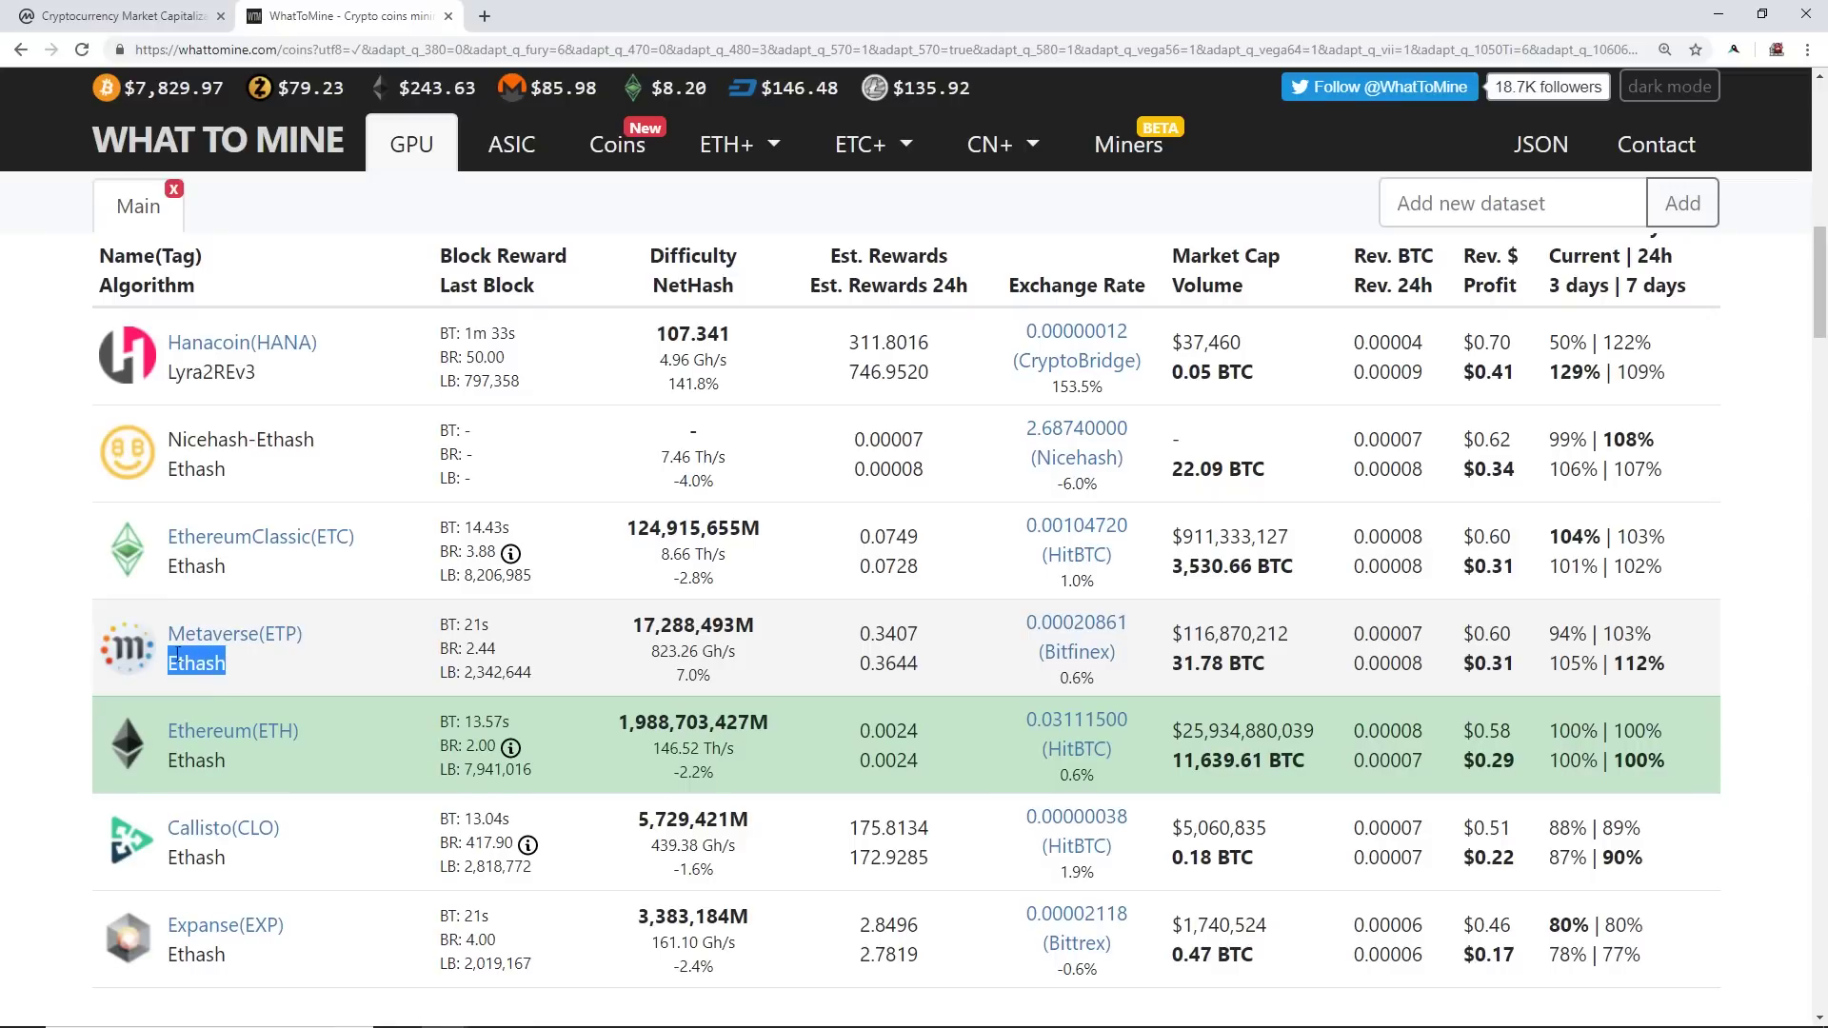
pyautogui.moveTo(229, 771); pyautogui.dragTo(166, 766)
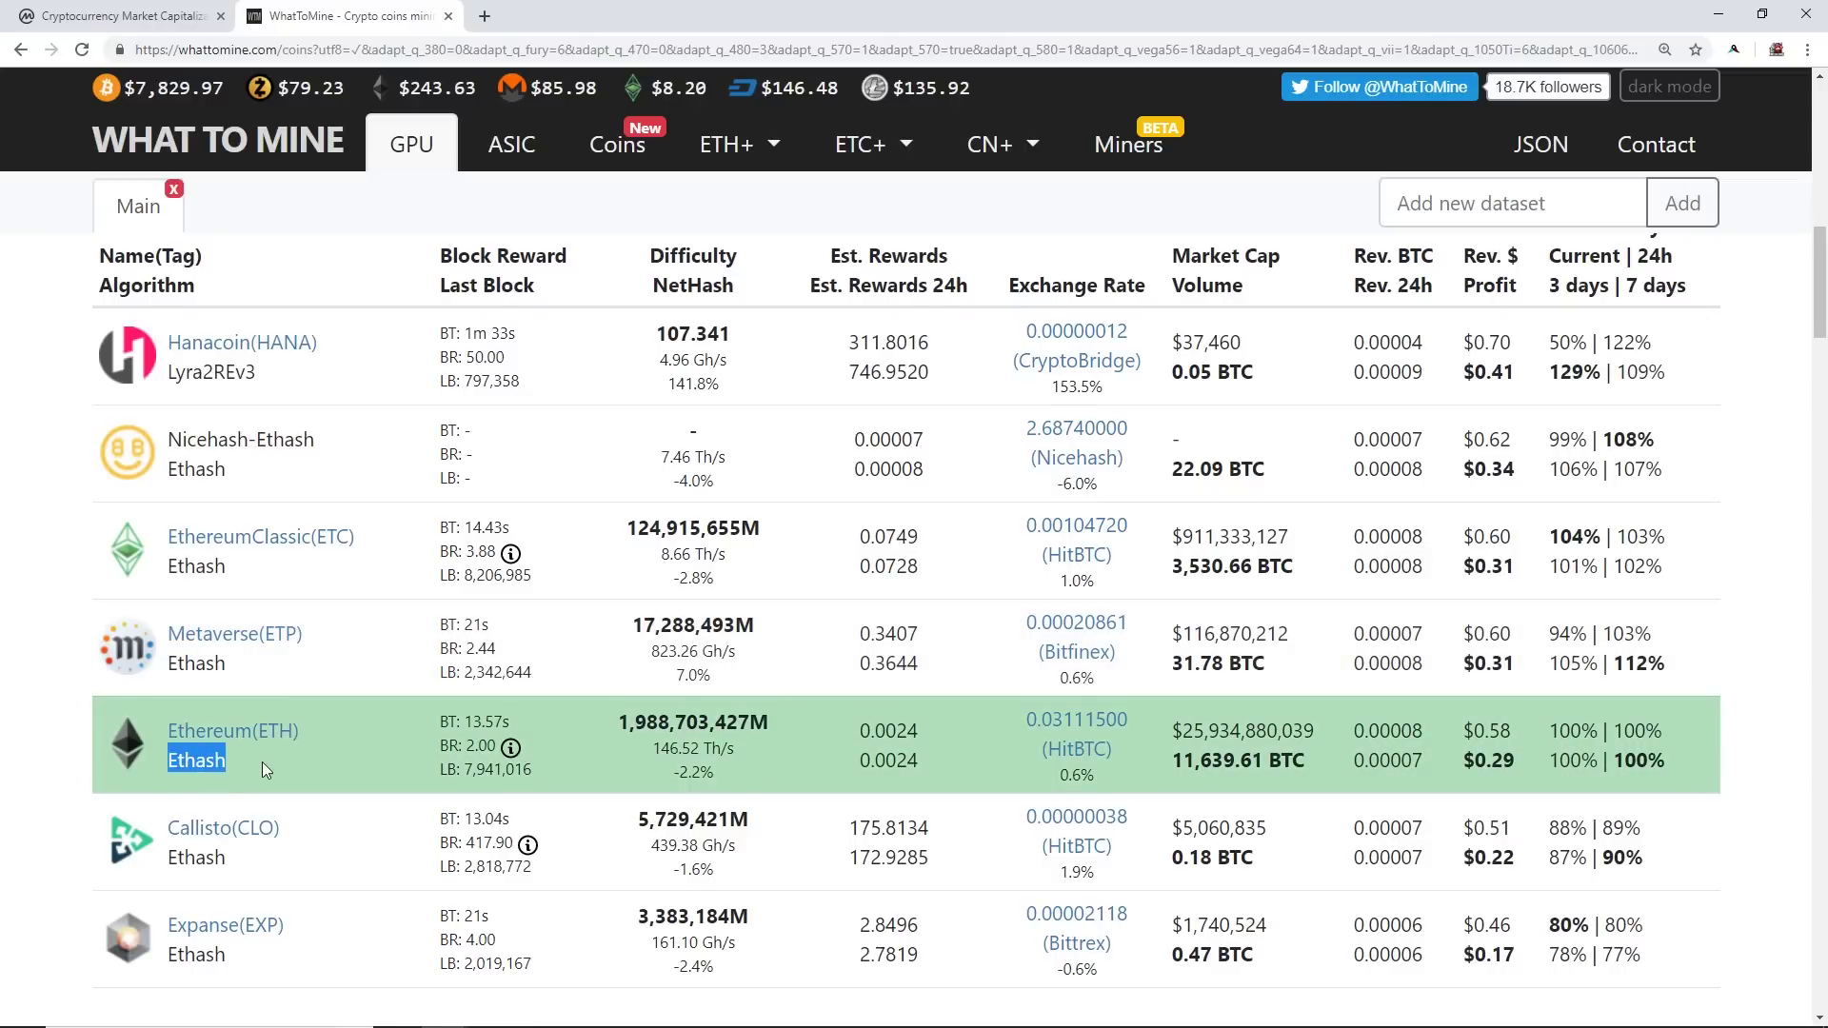
pyautogui.scroll(-2, 264, 770)
pyautogui.moveTo(253, 678); pyautogui.dragTo(167, 681)
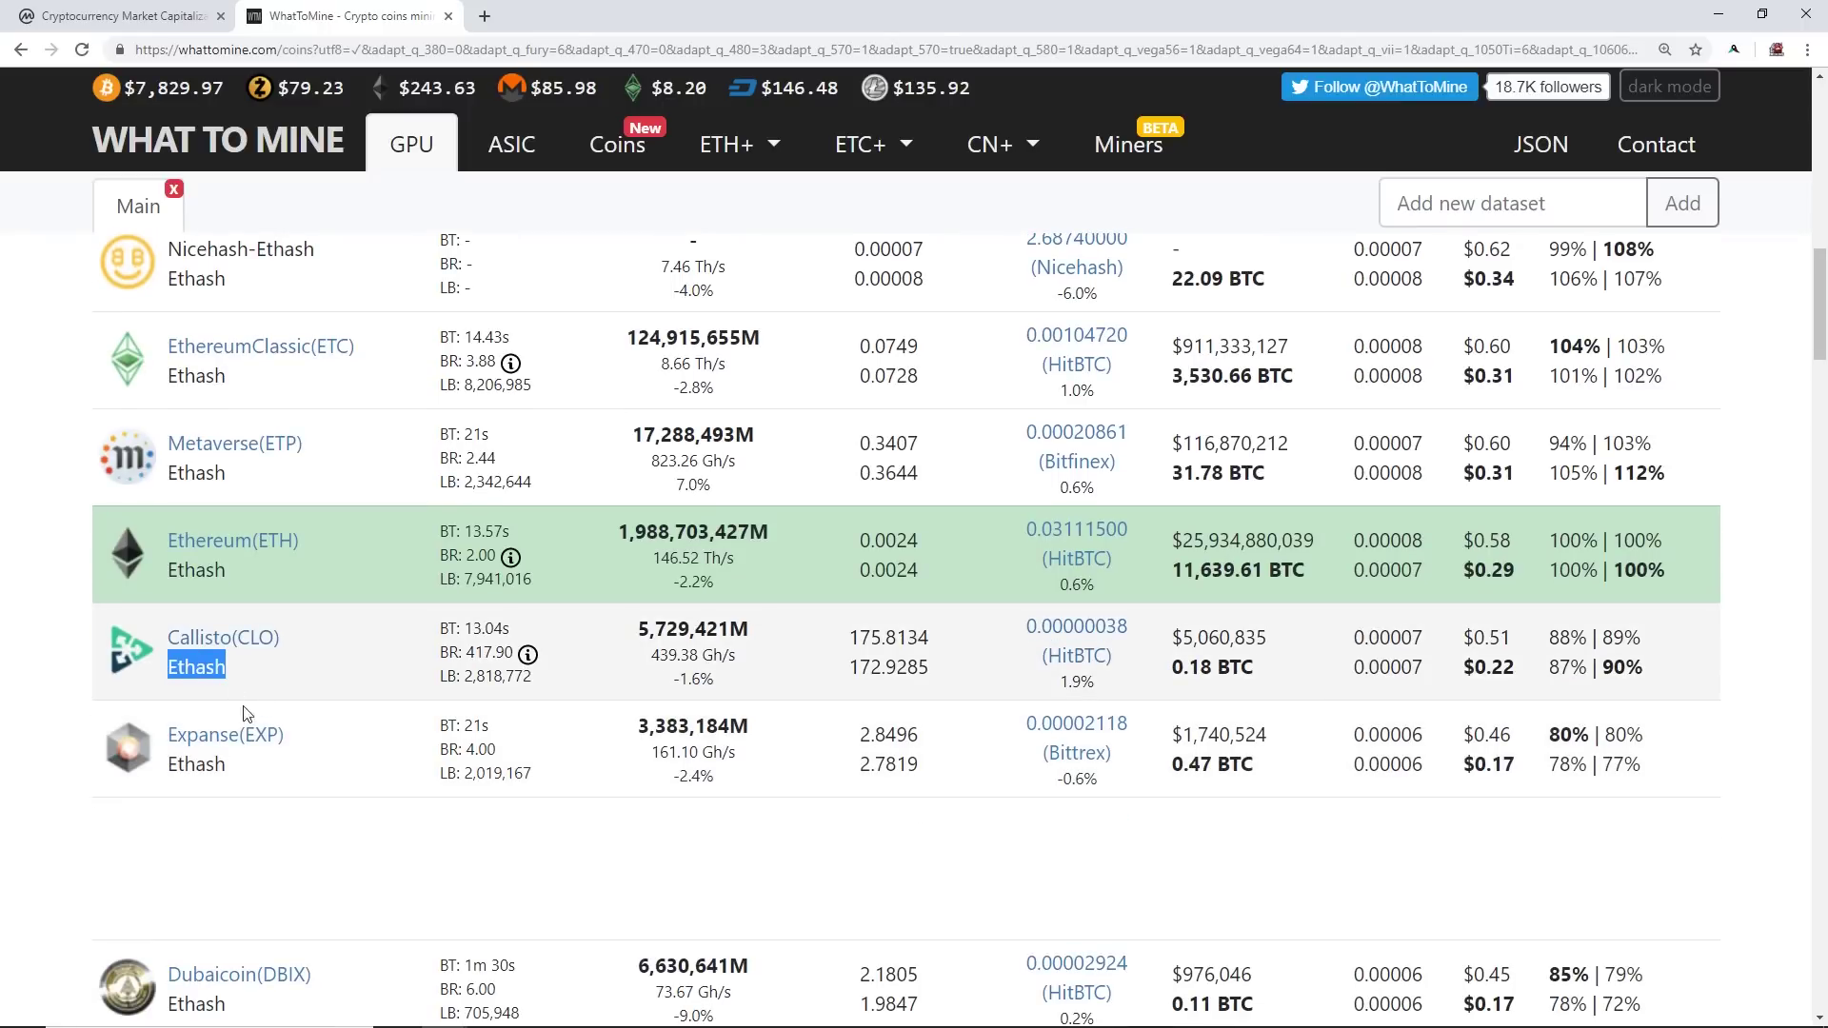
pyautogui.moveTo(253, 771); pyautogui.dragTo(162, 773)
pyautogui.scroll(-1, 262, 771)
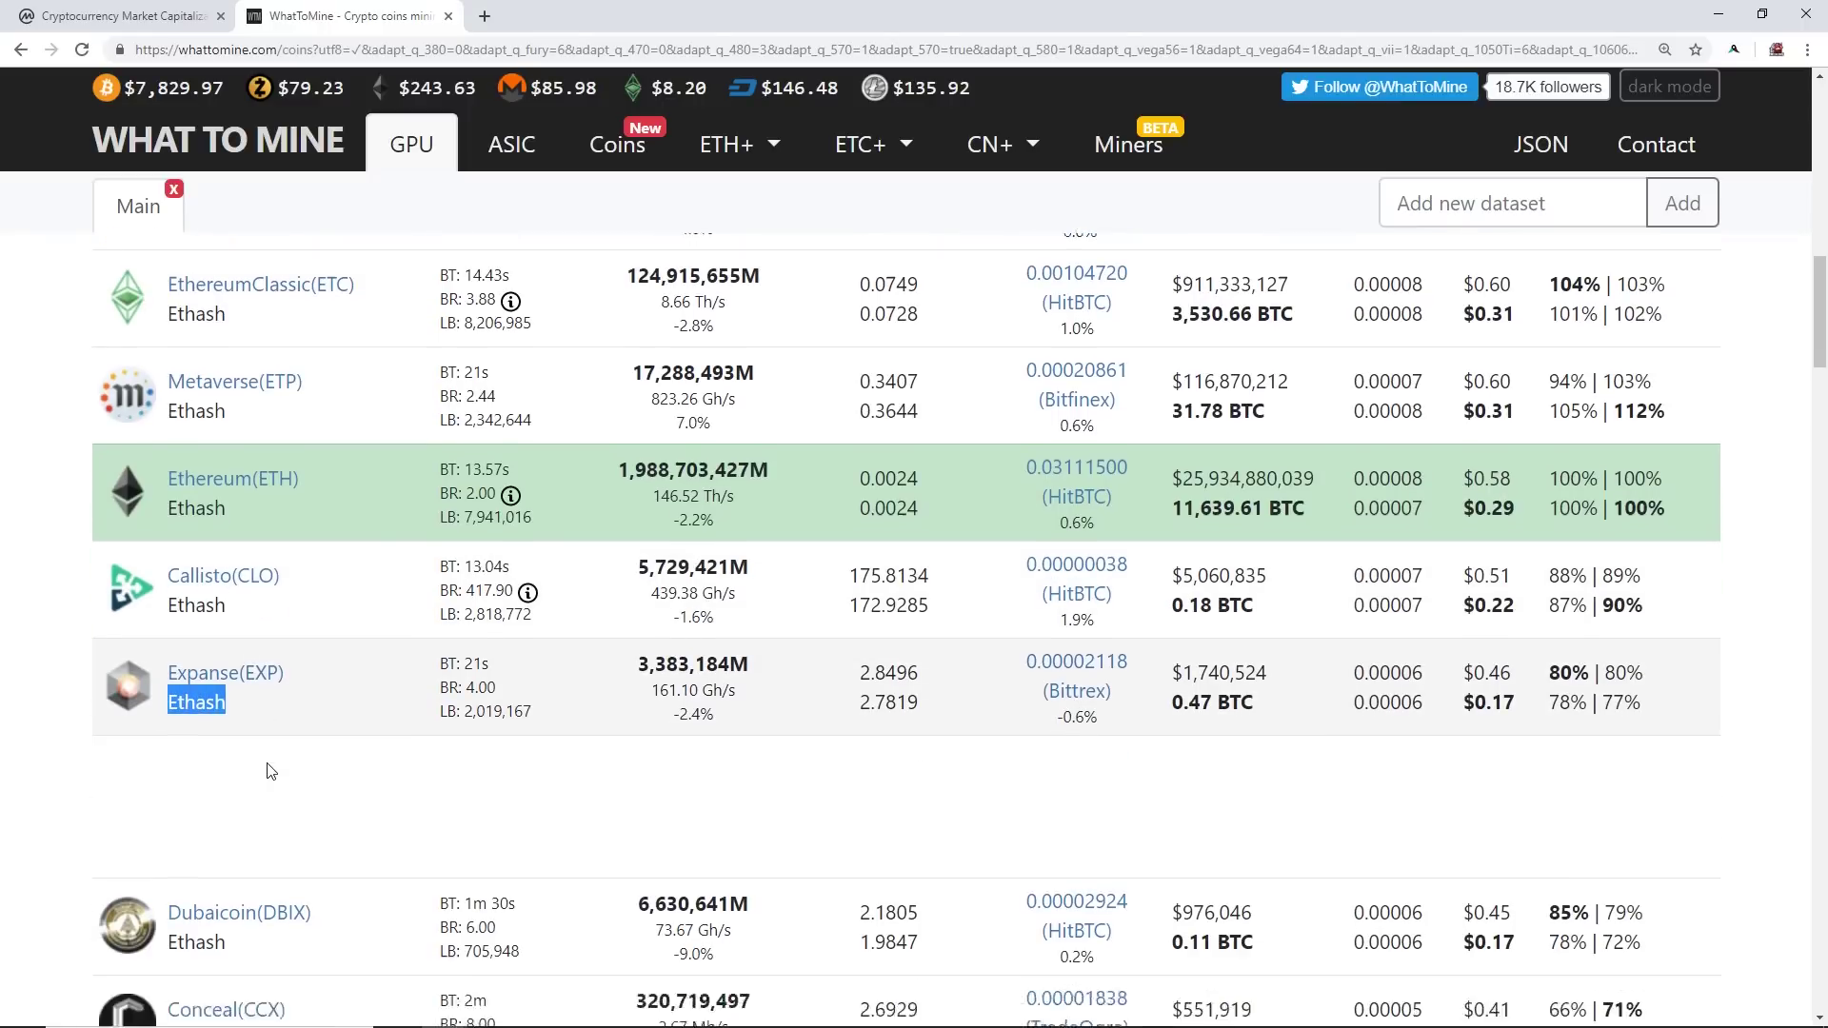
pyautogui.scroll(-1, 271, 772)
pyautogui.scroll(-2, 283, 729)
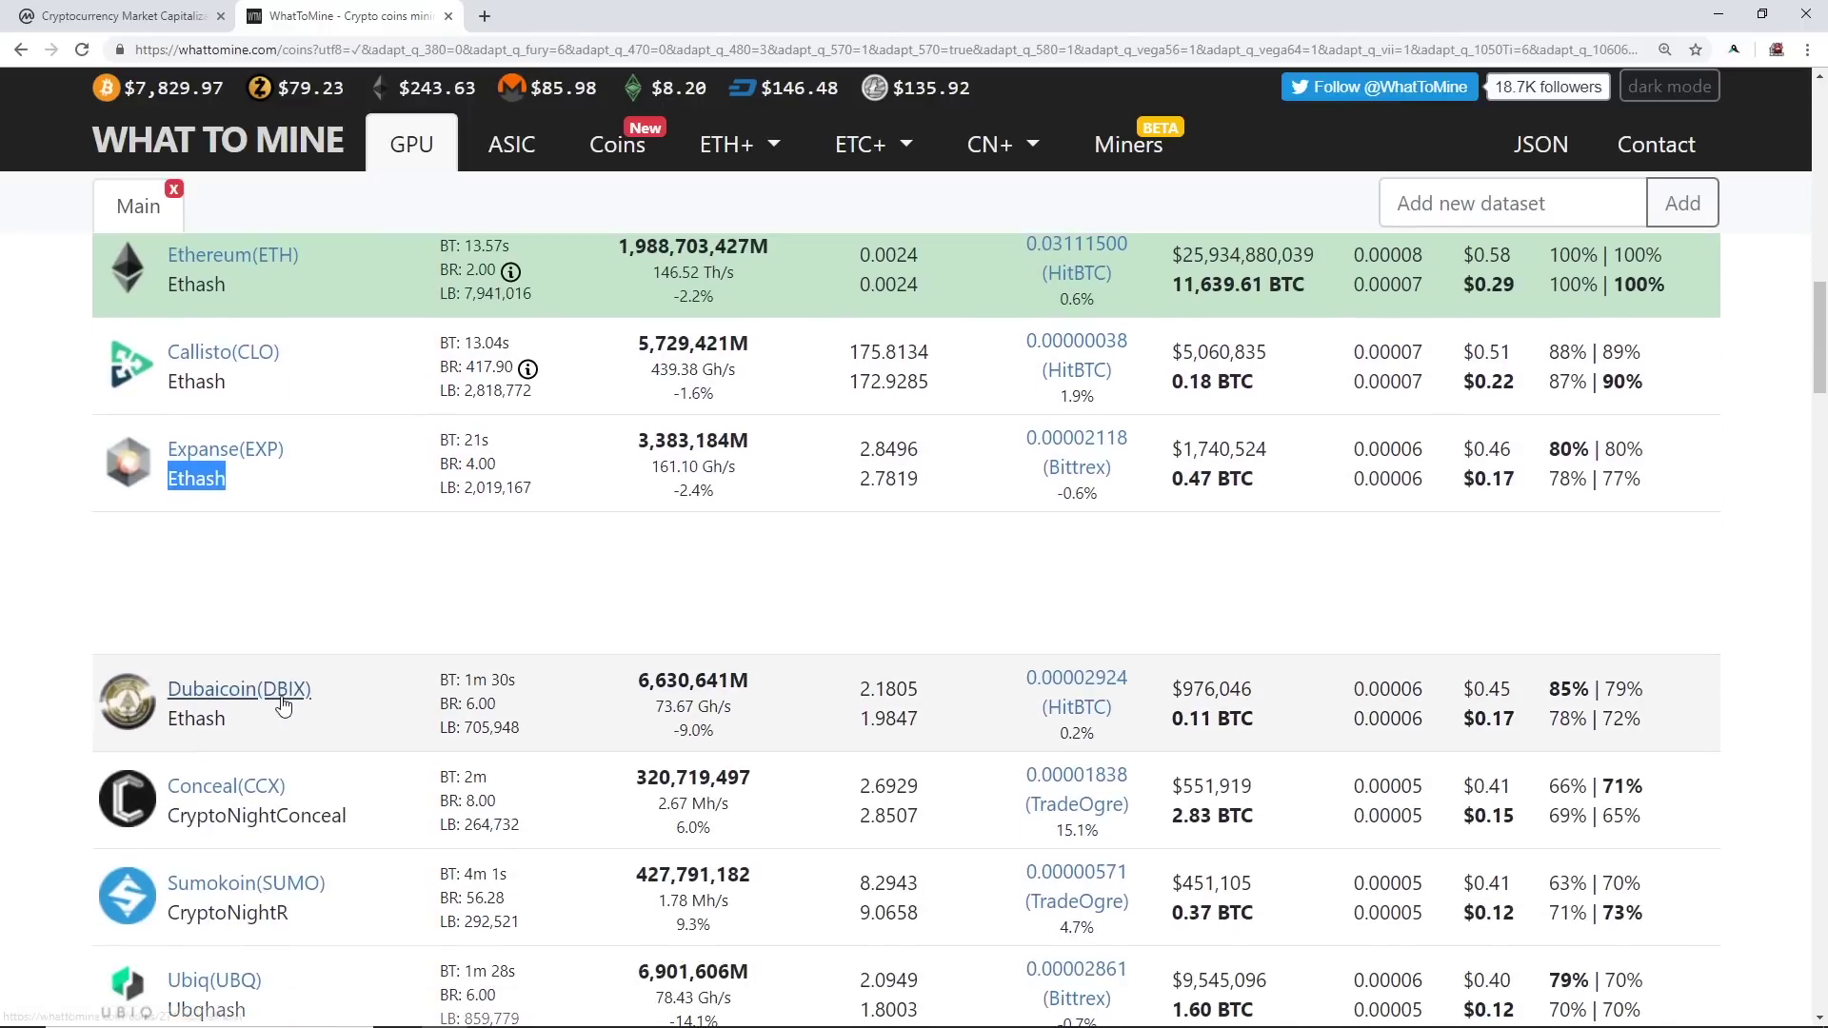
pyautogui.scroll(-1, 297, 686)
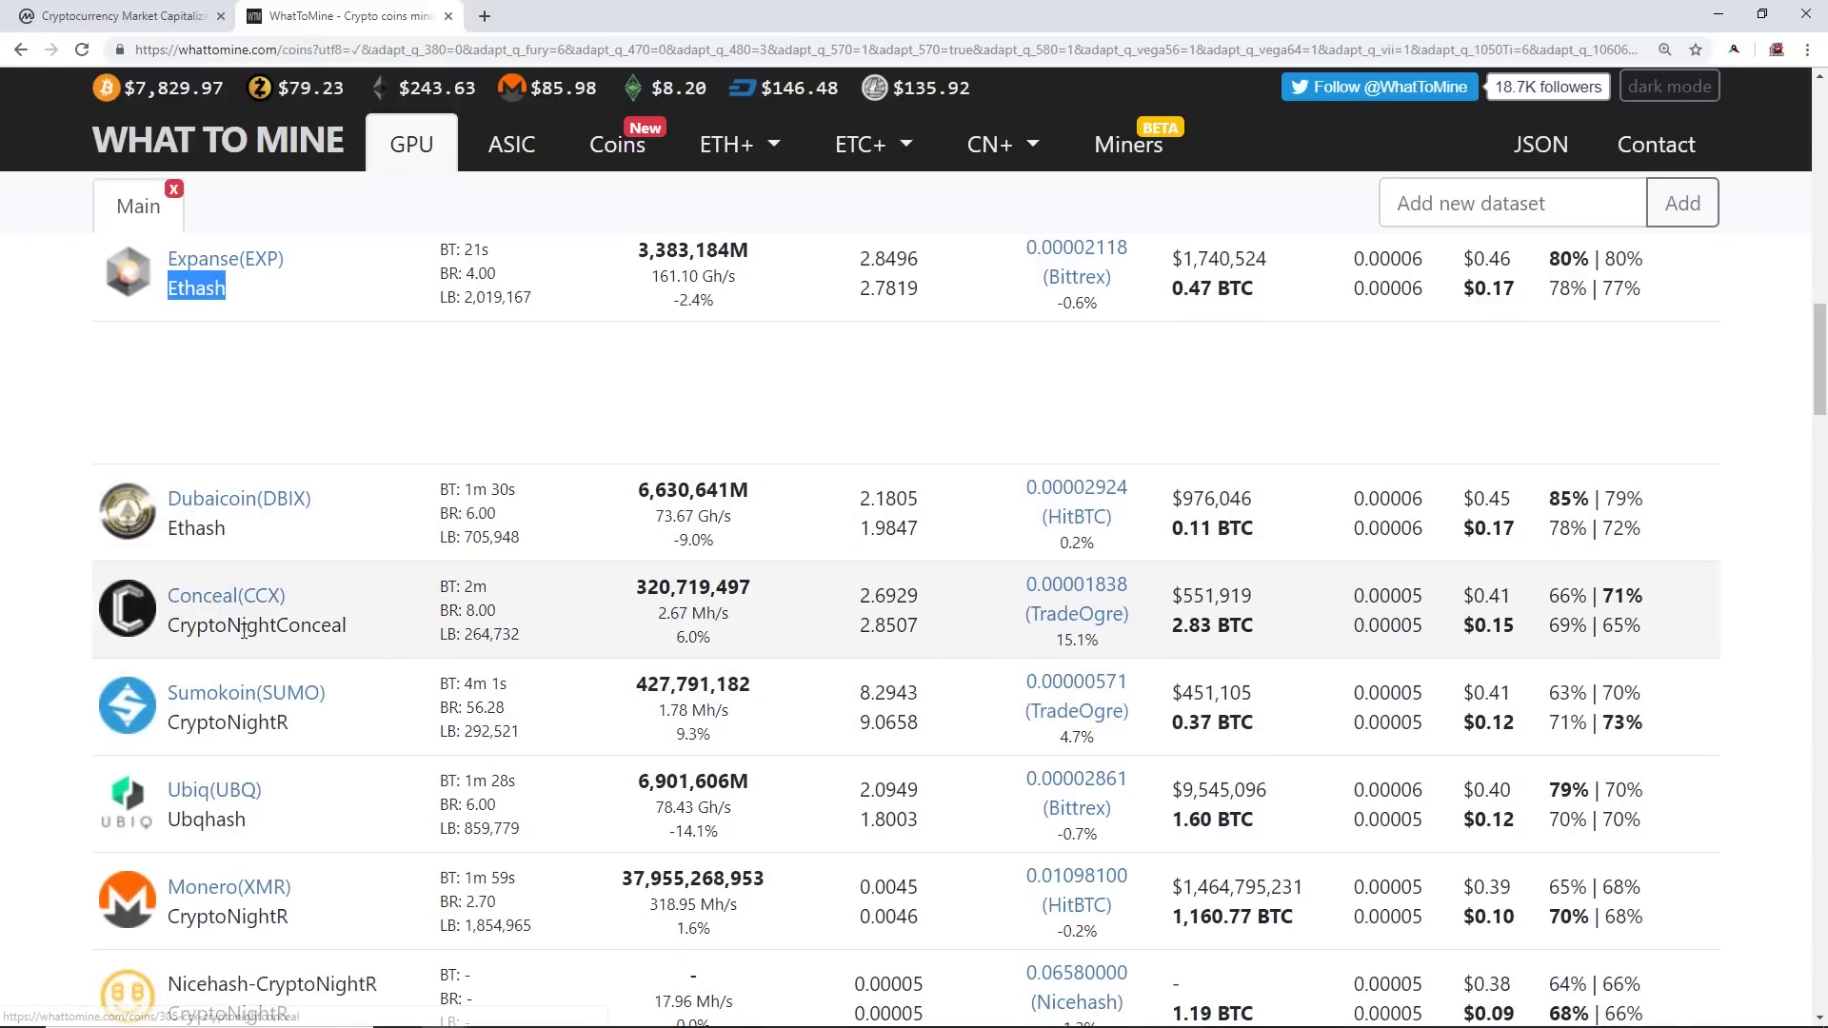
pyautogui.moveTo(196, 626); pyautogui.dragTo(312, 627)
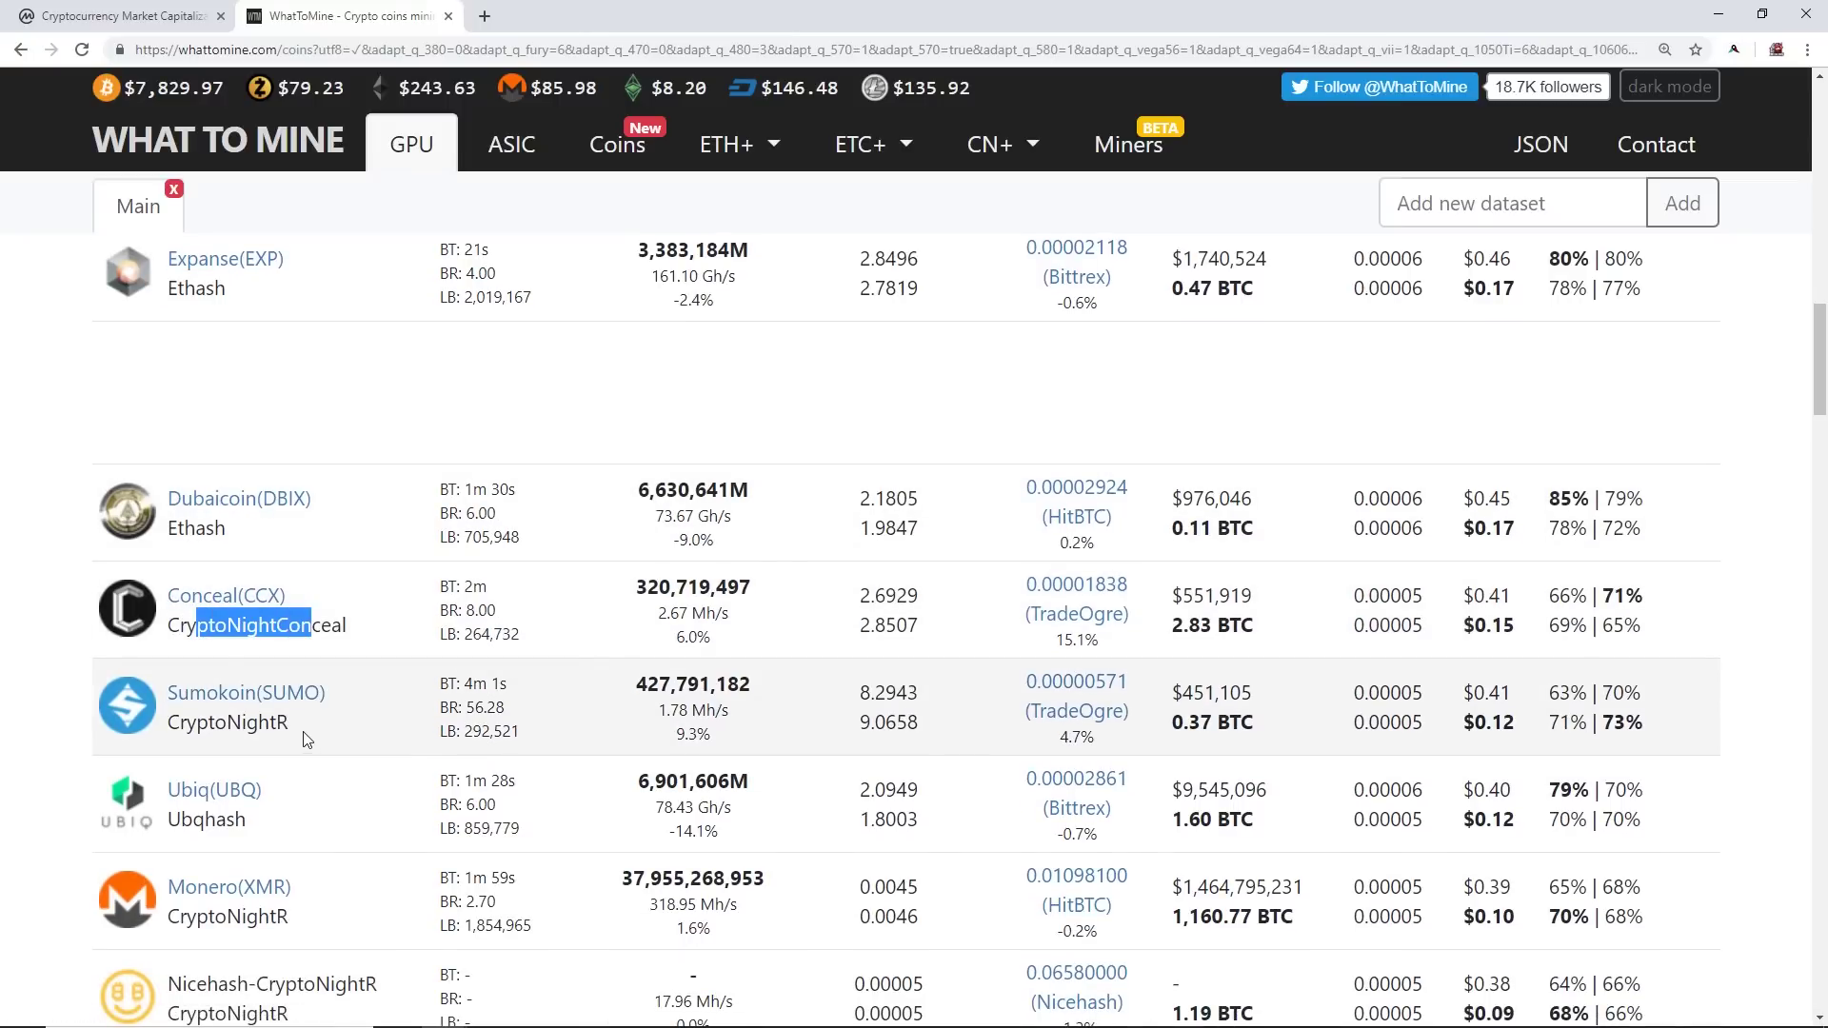
pyautogui.doubleClick(303, 725)
pyautogui.click(363, 733)
pyautogui.scroll(-3, 363, 733)
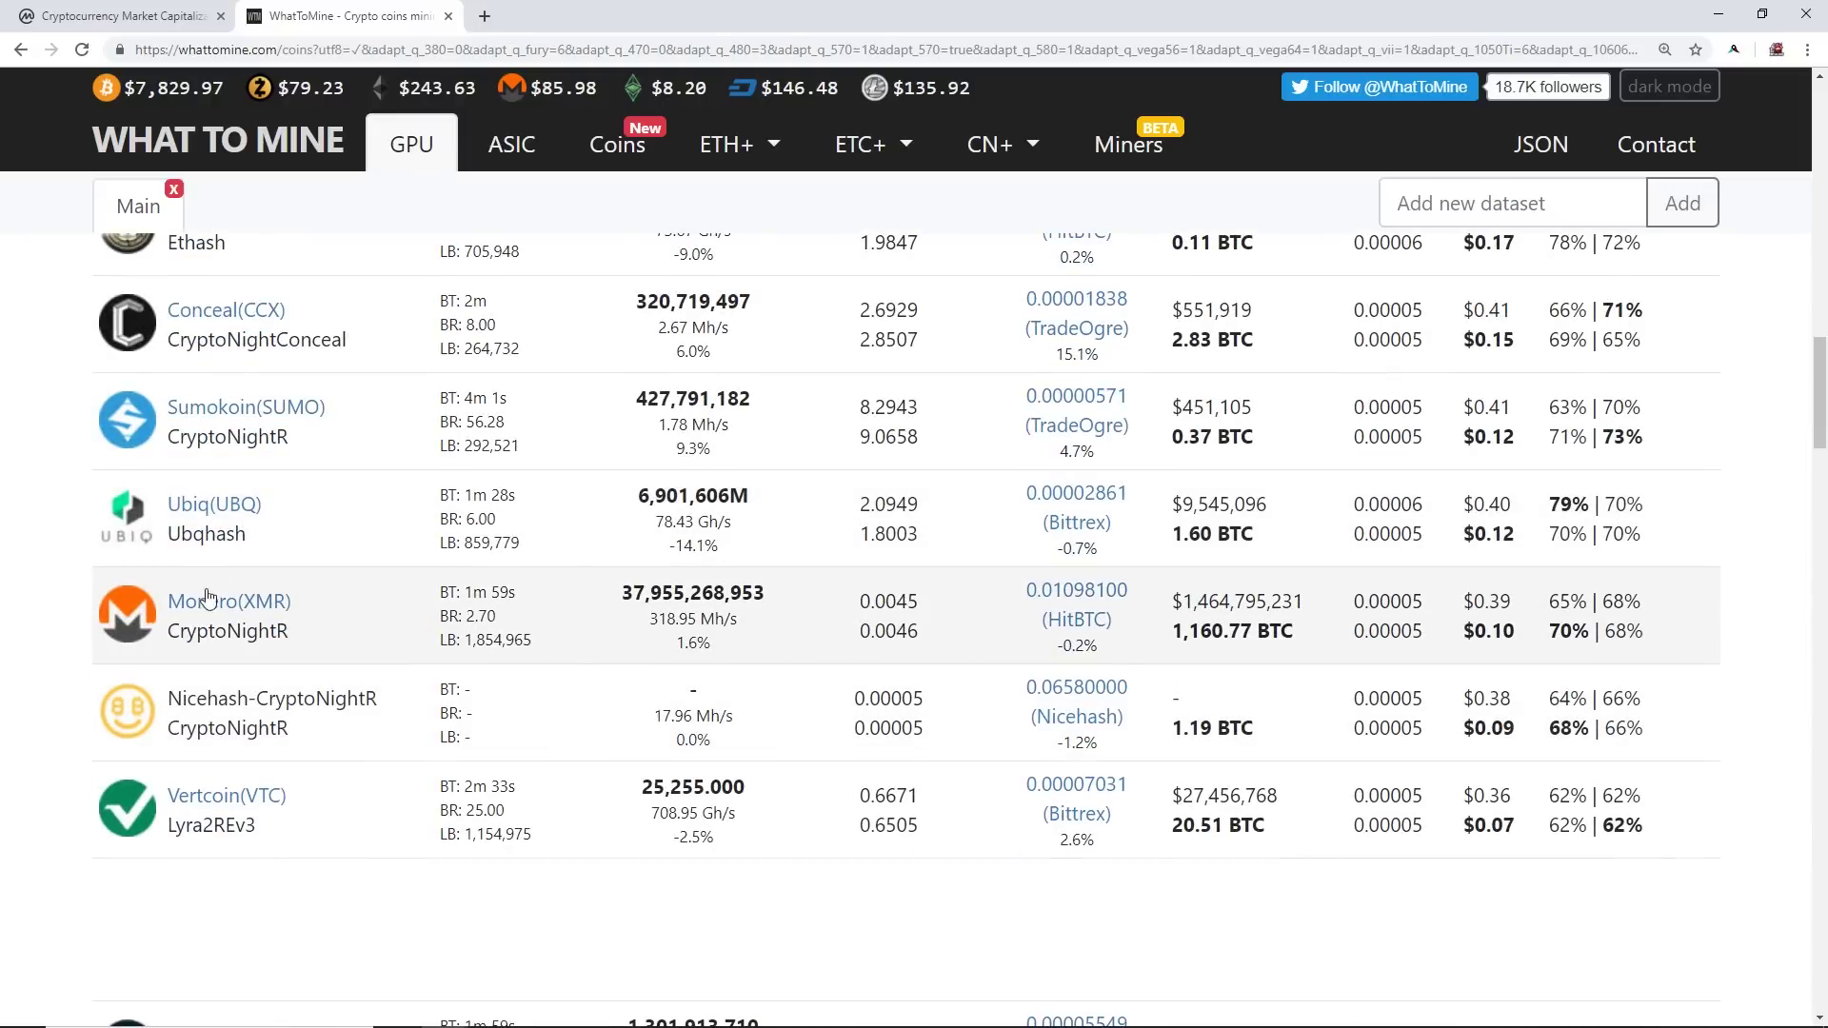
pyautogui.moveTo(246, 535); pyautogui.dragTo(181, 535)
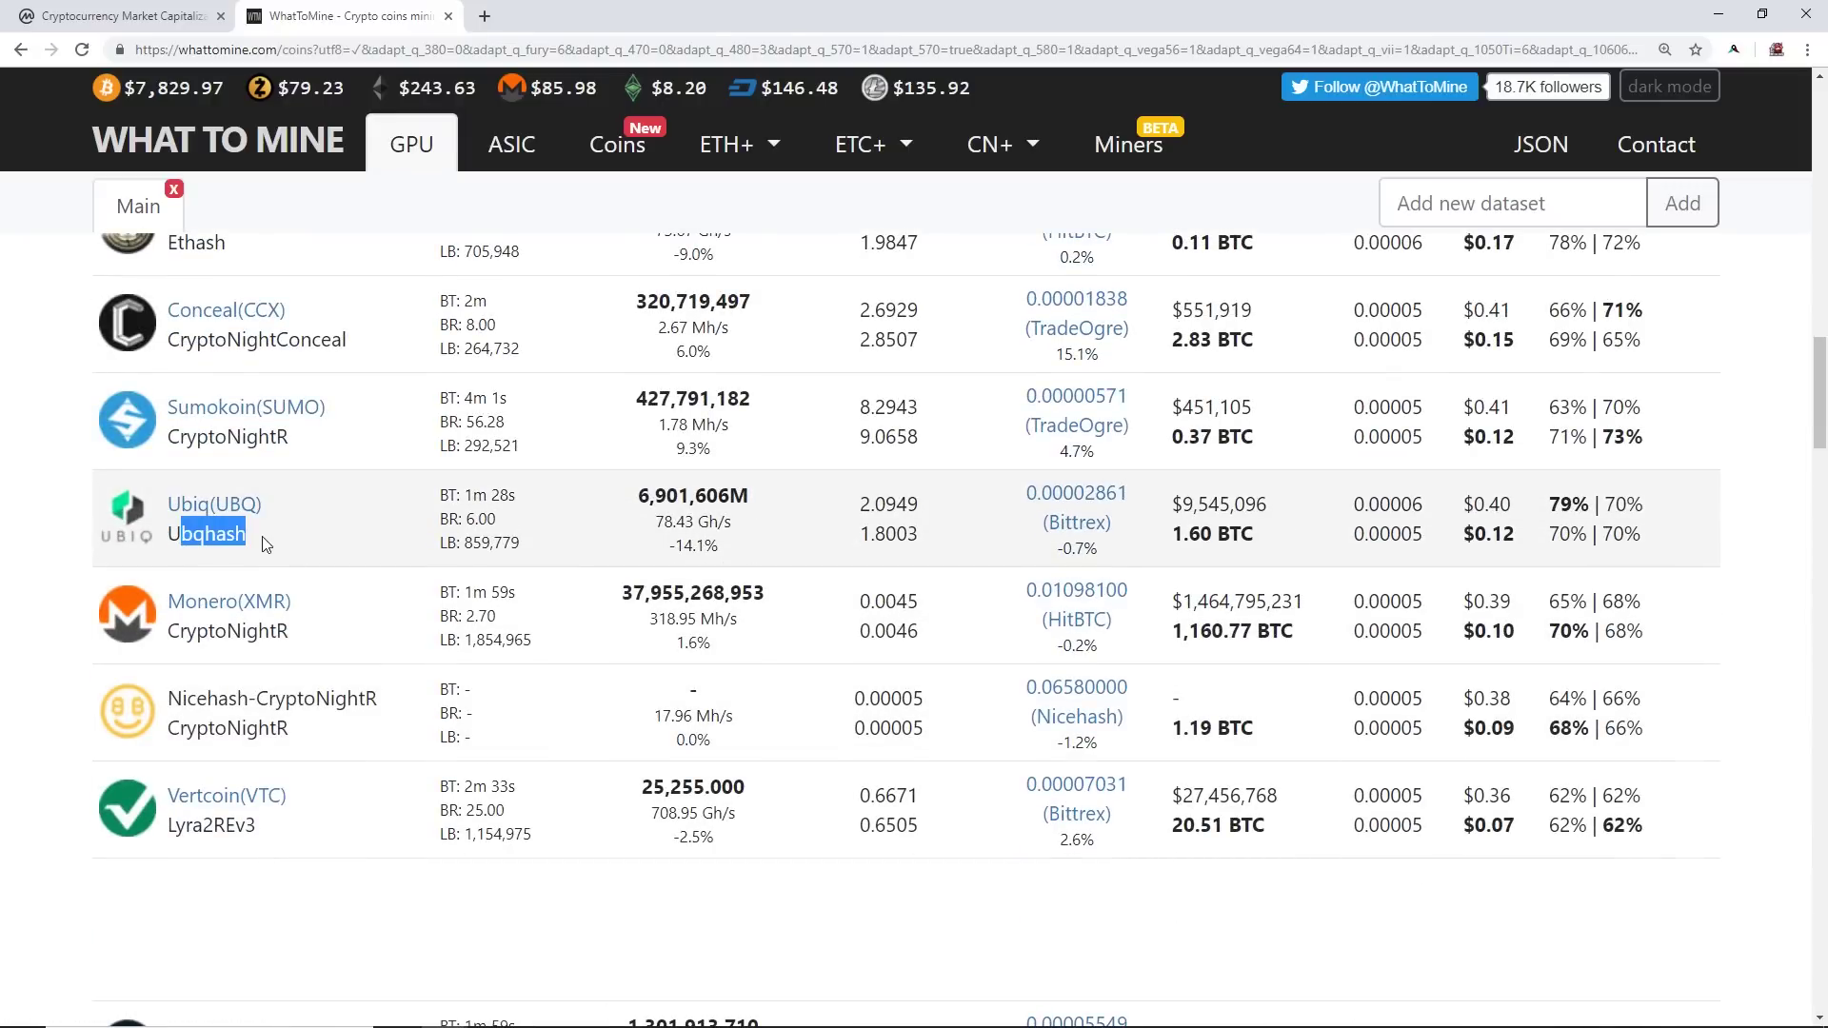
pyautogui.click(267, 545)
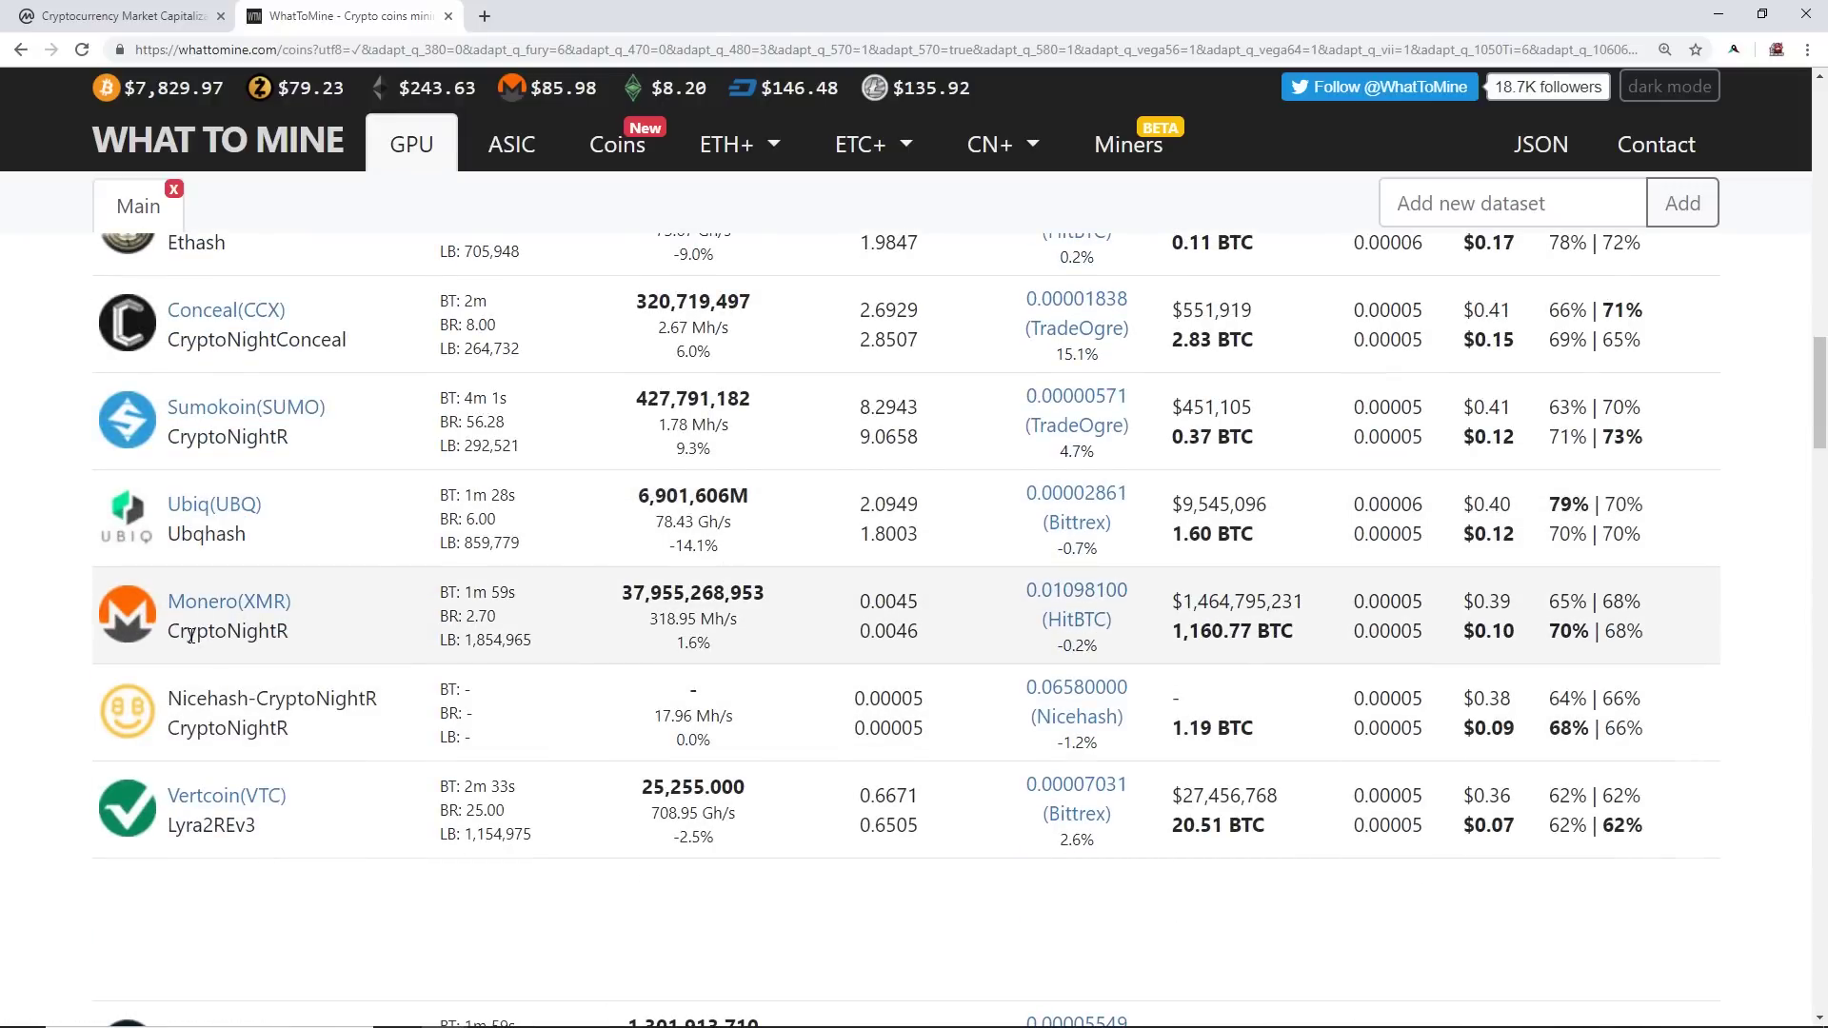
pyautogui.moveTo(189, 630); pyautogui.dragTo(310, 629)
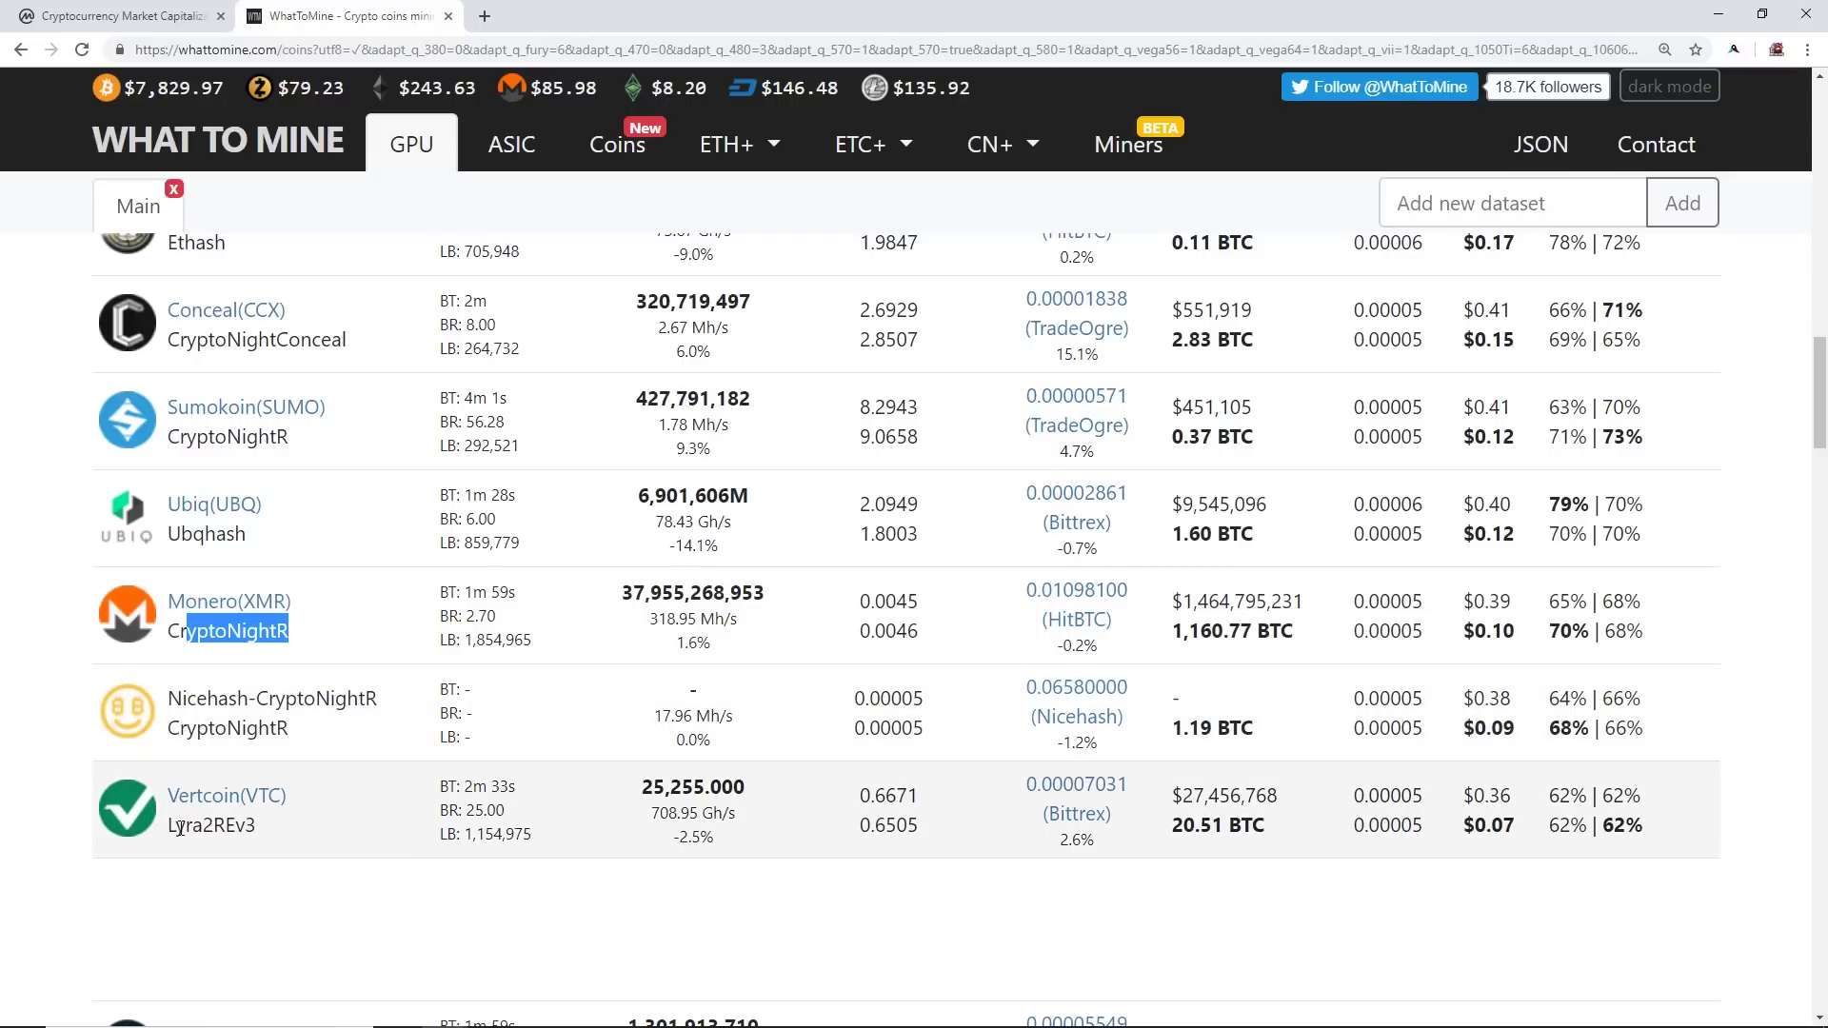
pyautogui.moveTo(165, 835); pyautogui.dragTo(266, 840)
pyautogui.click(270, 833)
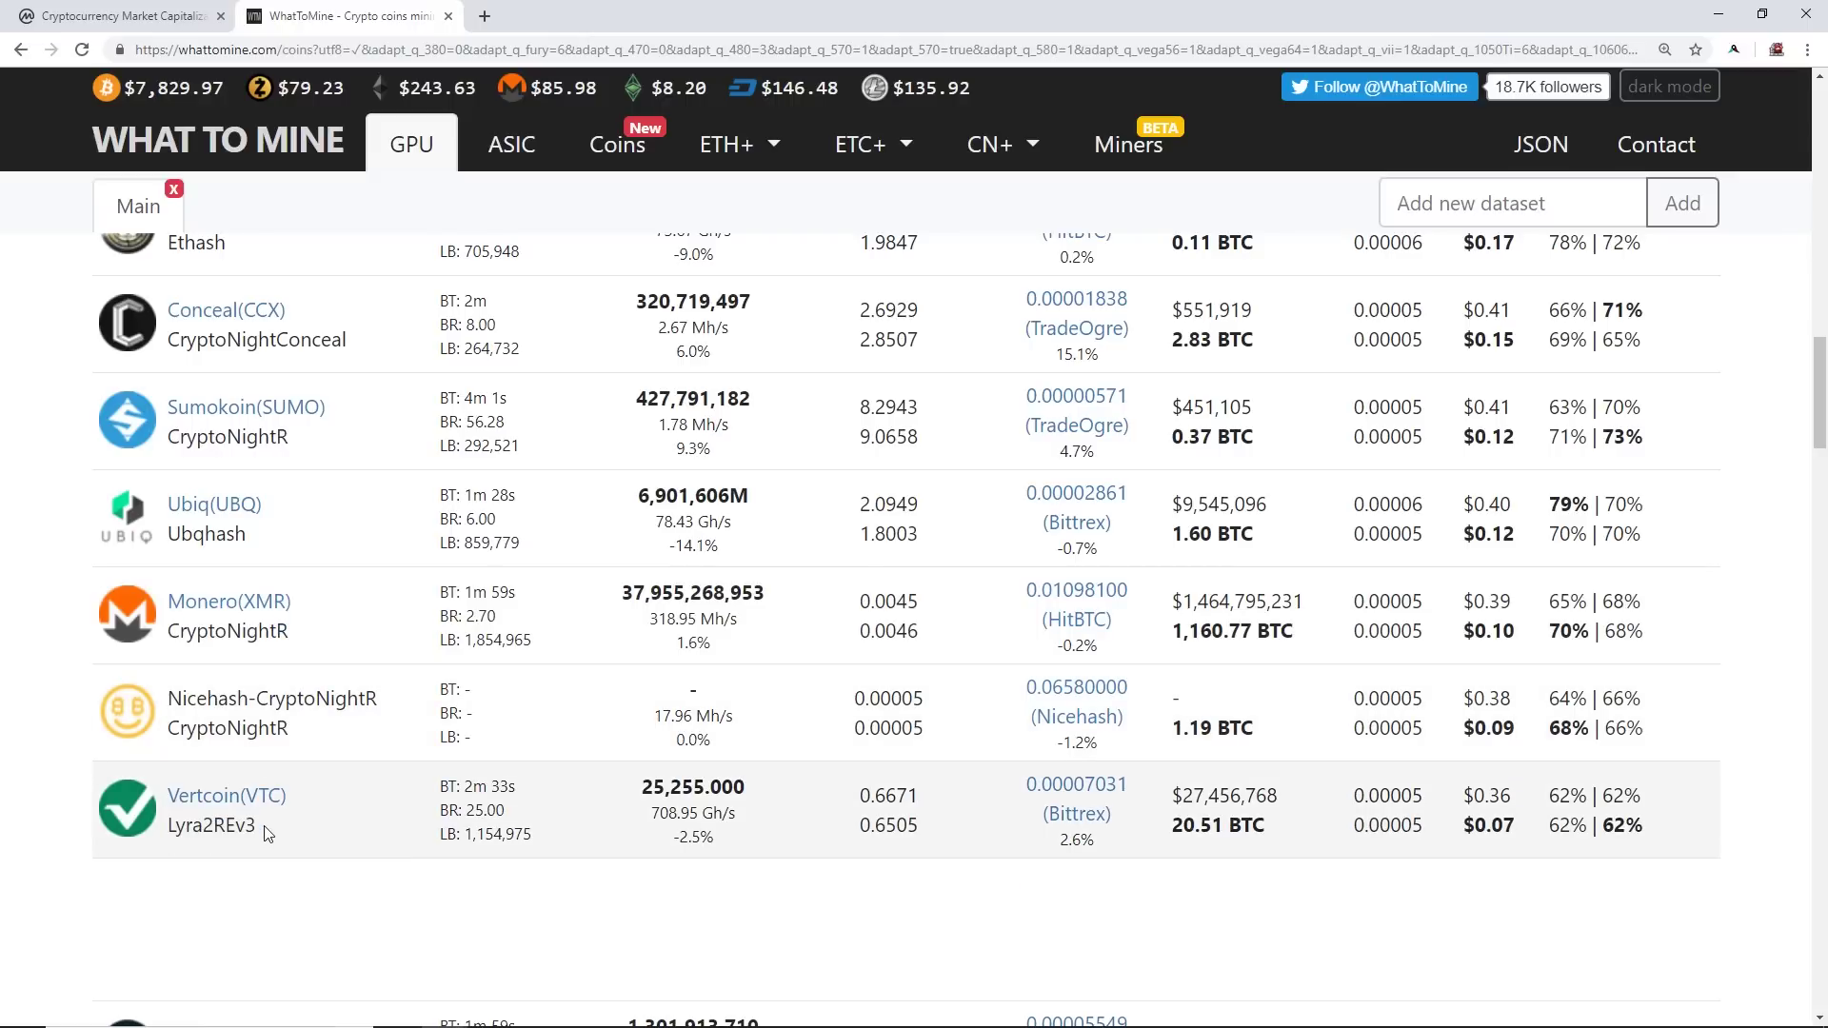
pyautogui.scroll(8, 272, 827)
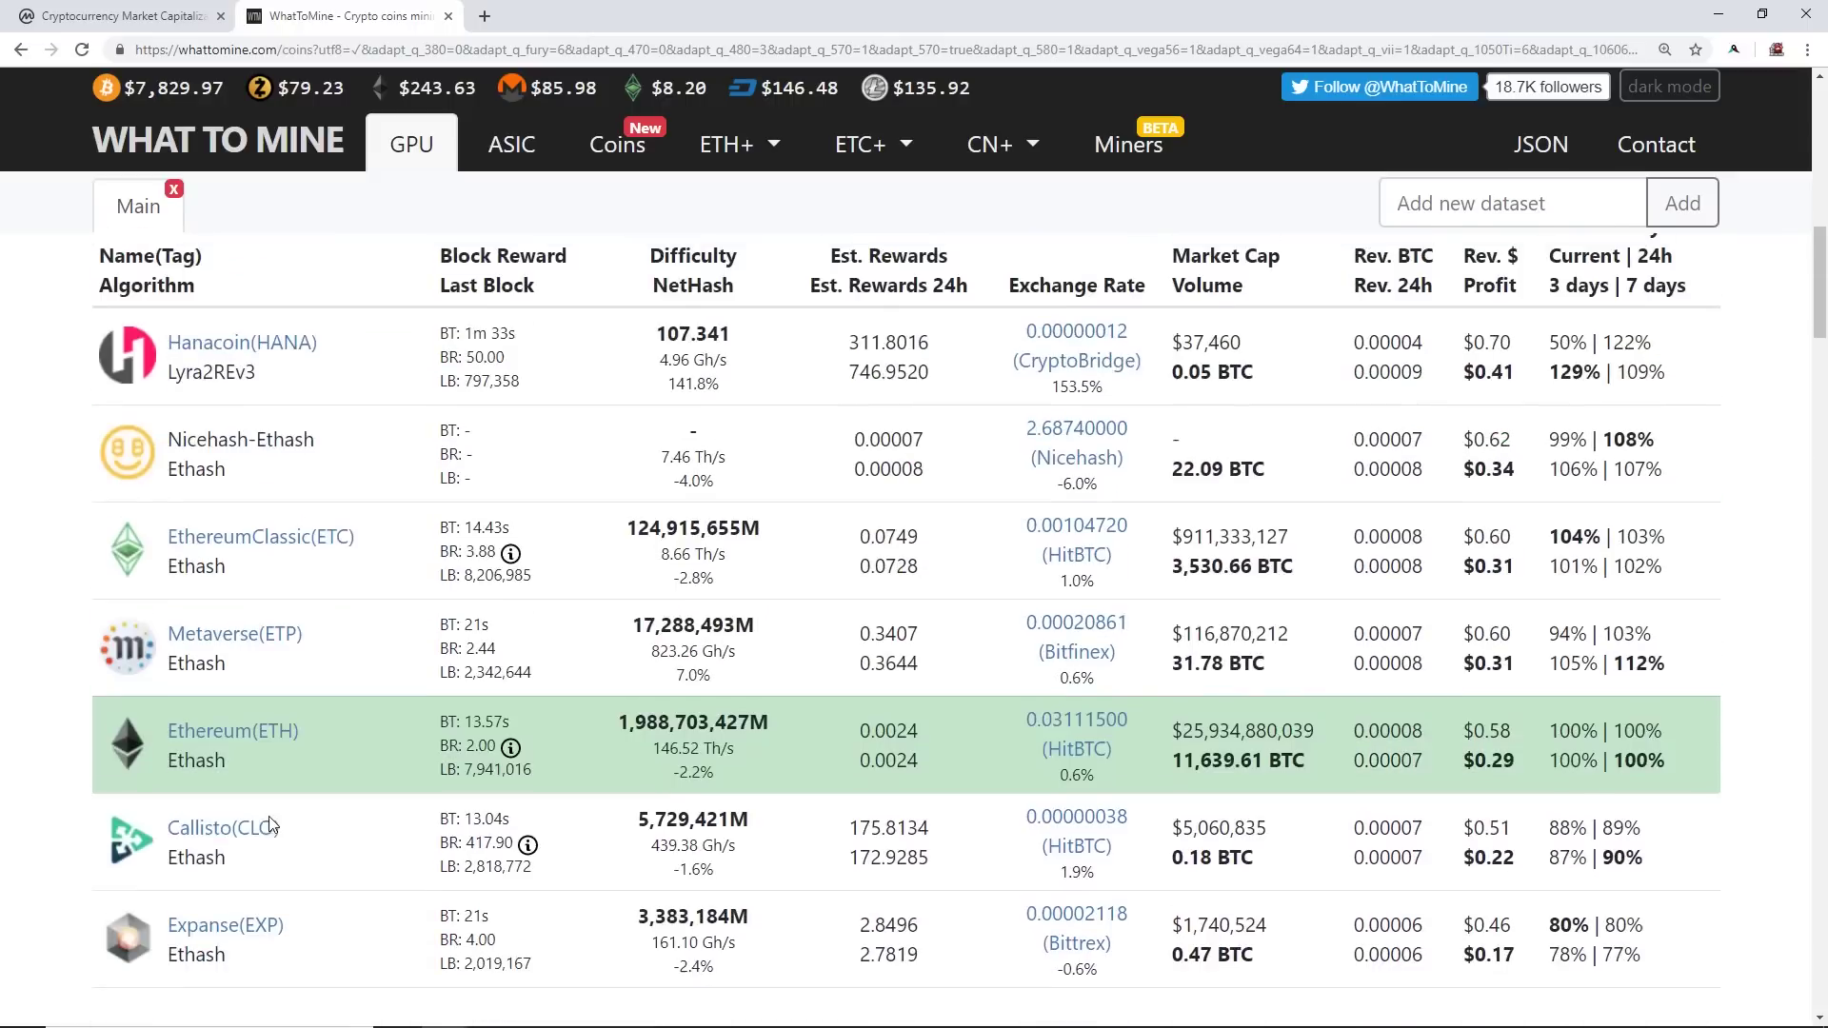
pyautogui.scroll(-4, 272, 824)
pyautogui.scroll(-2, 276, 817)
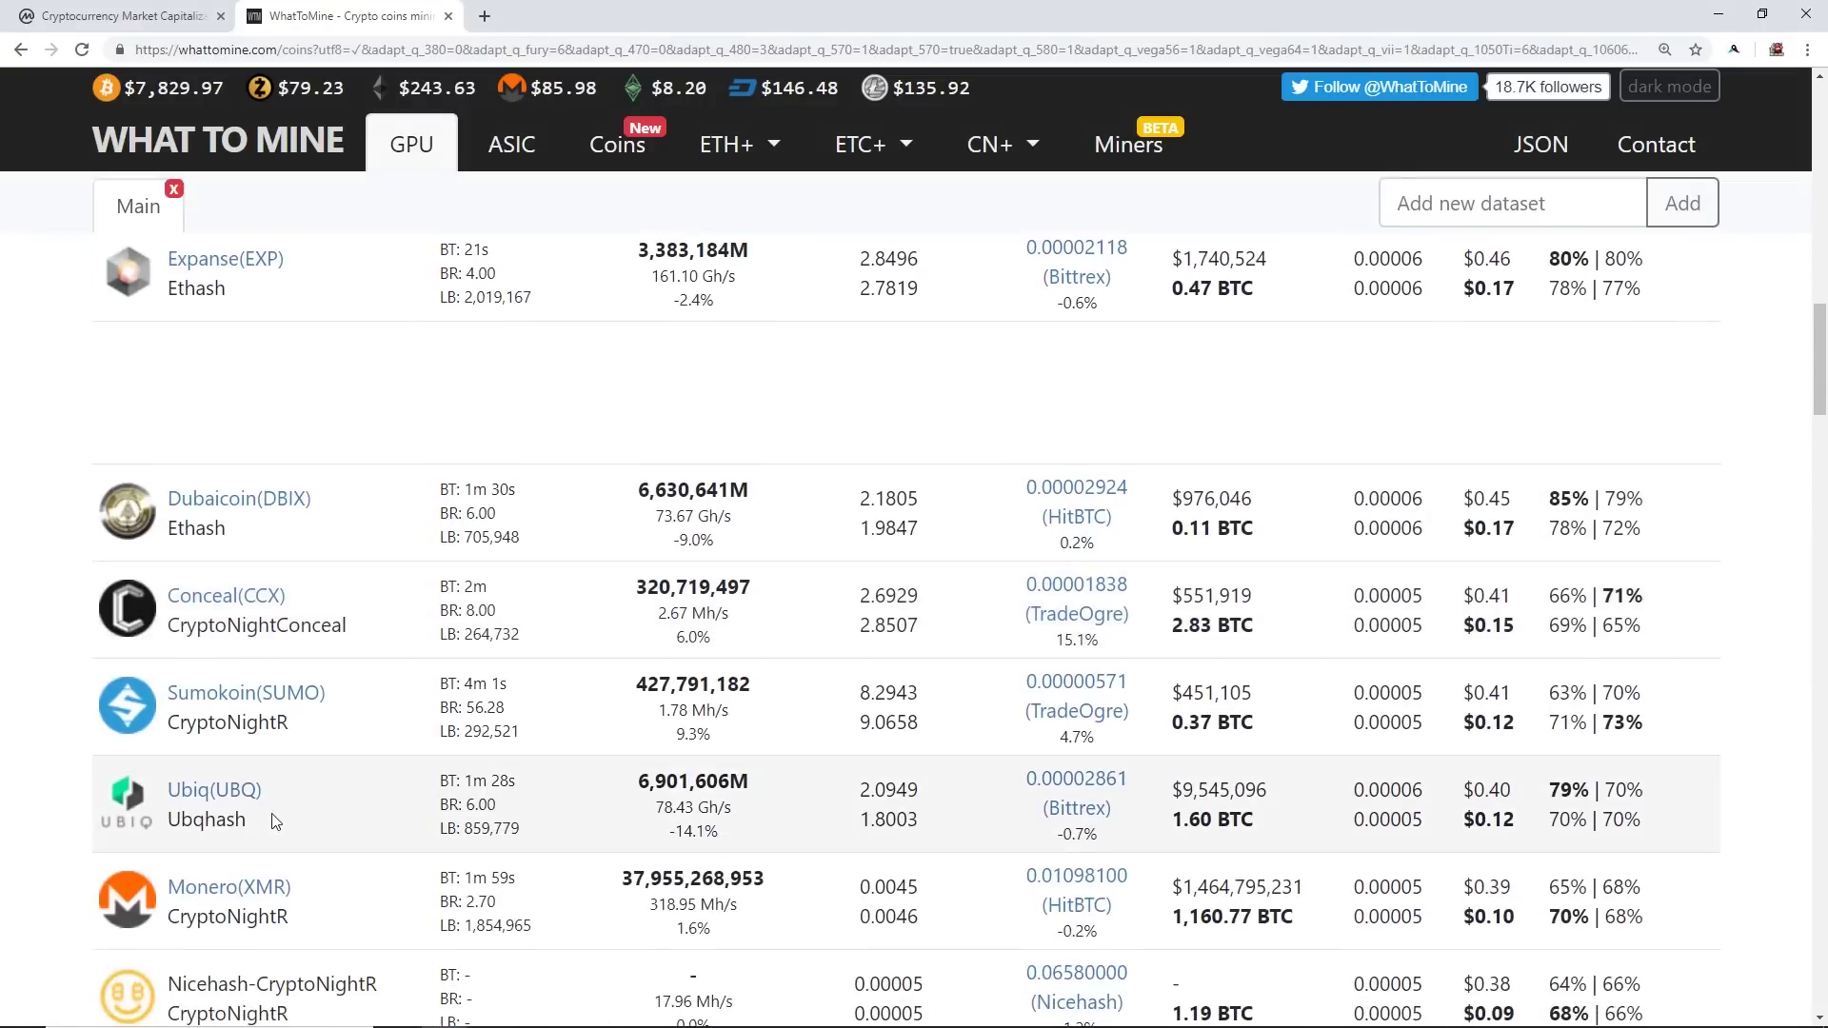
pyautogui.scroll(6, 286, 801)
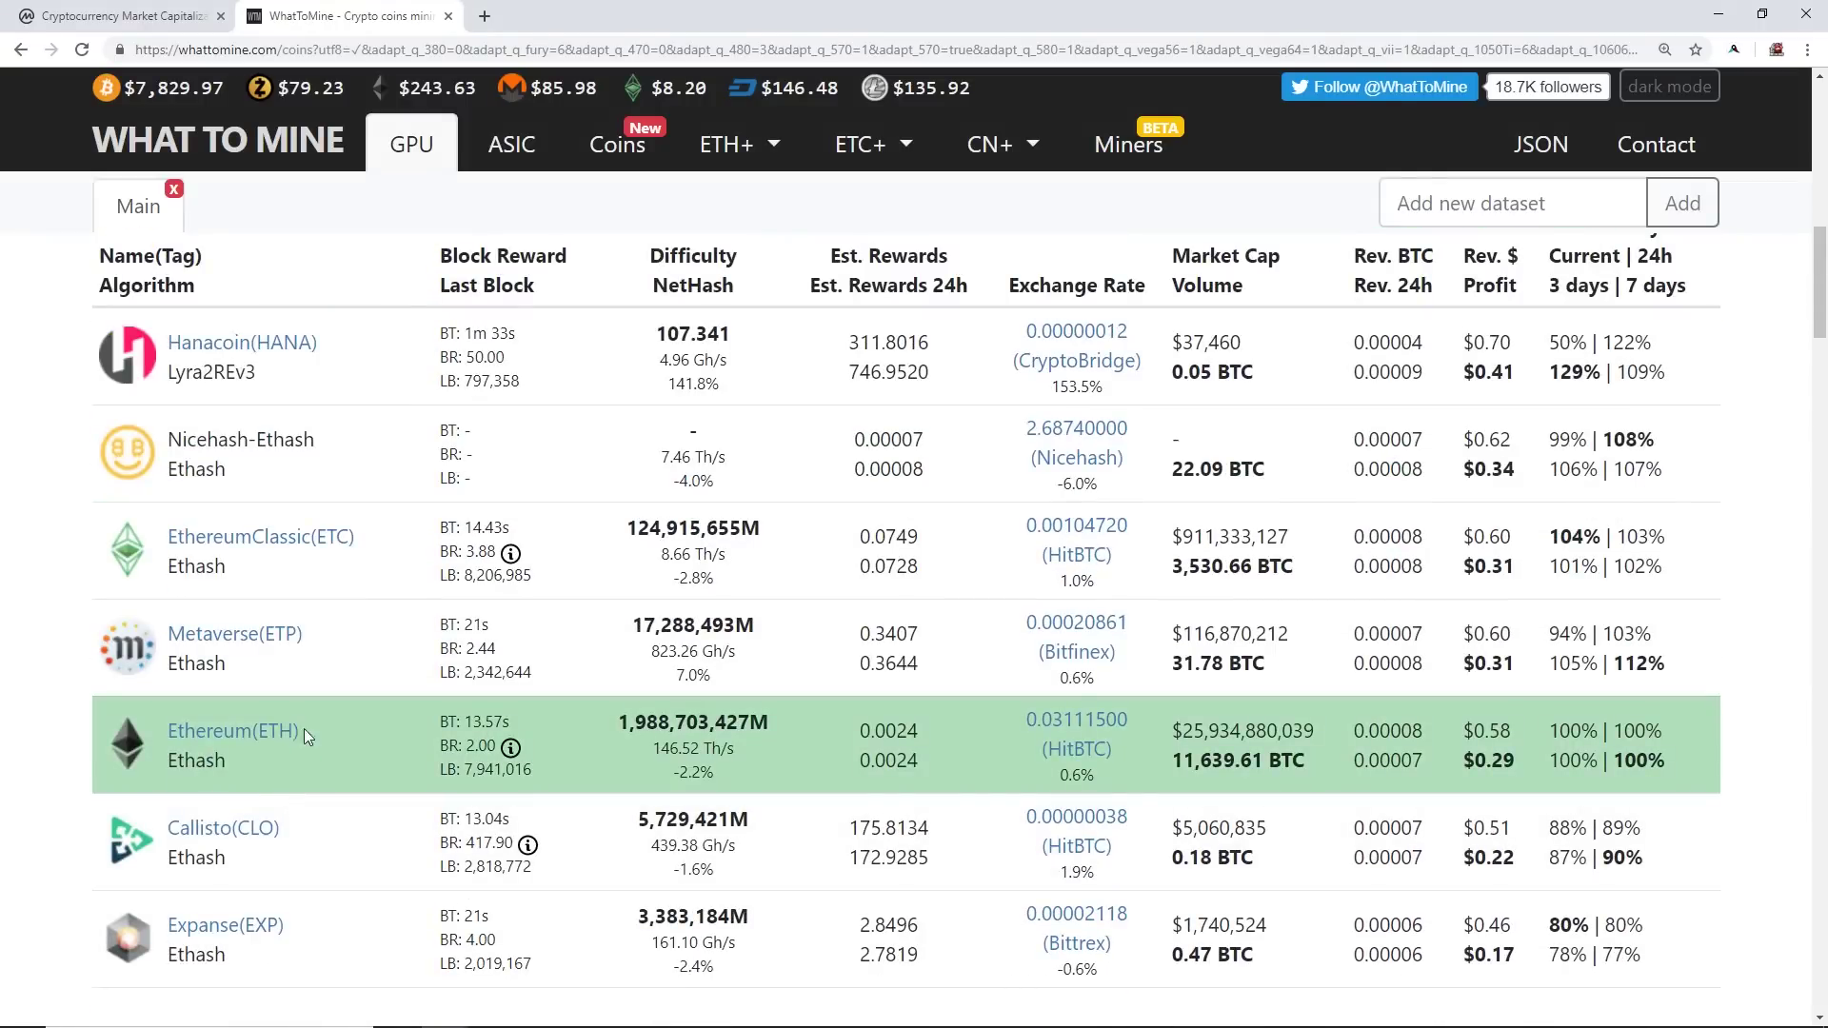
pyautogui.scroll(2, 417, 568)
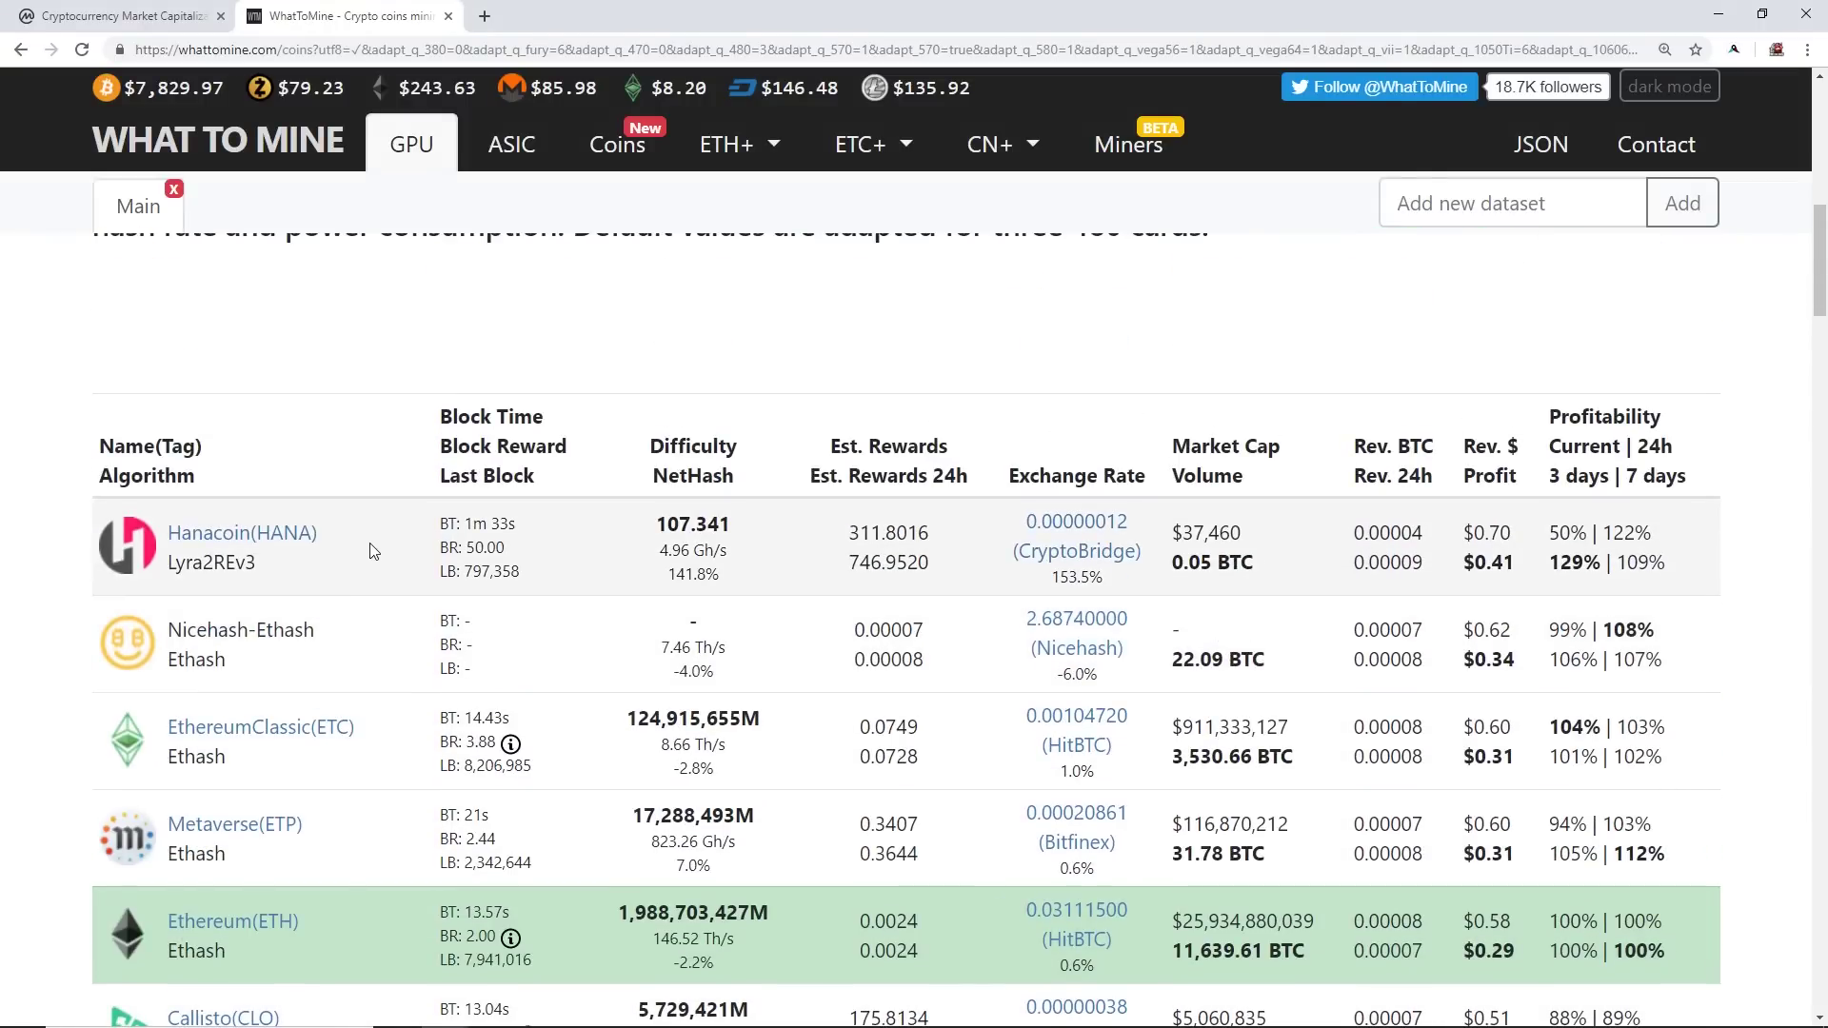
# - Swap the RX 570 for a Radeon VII, loading Ethash at 78.00 Mh/s
pyautogui.scroll(10, 373, 552)
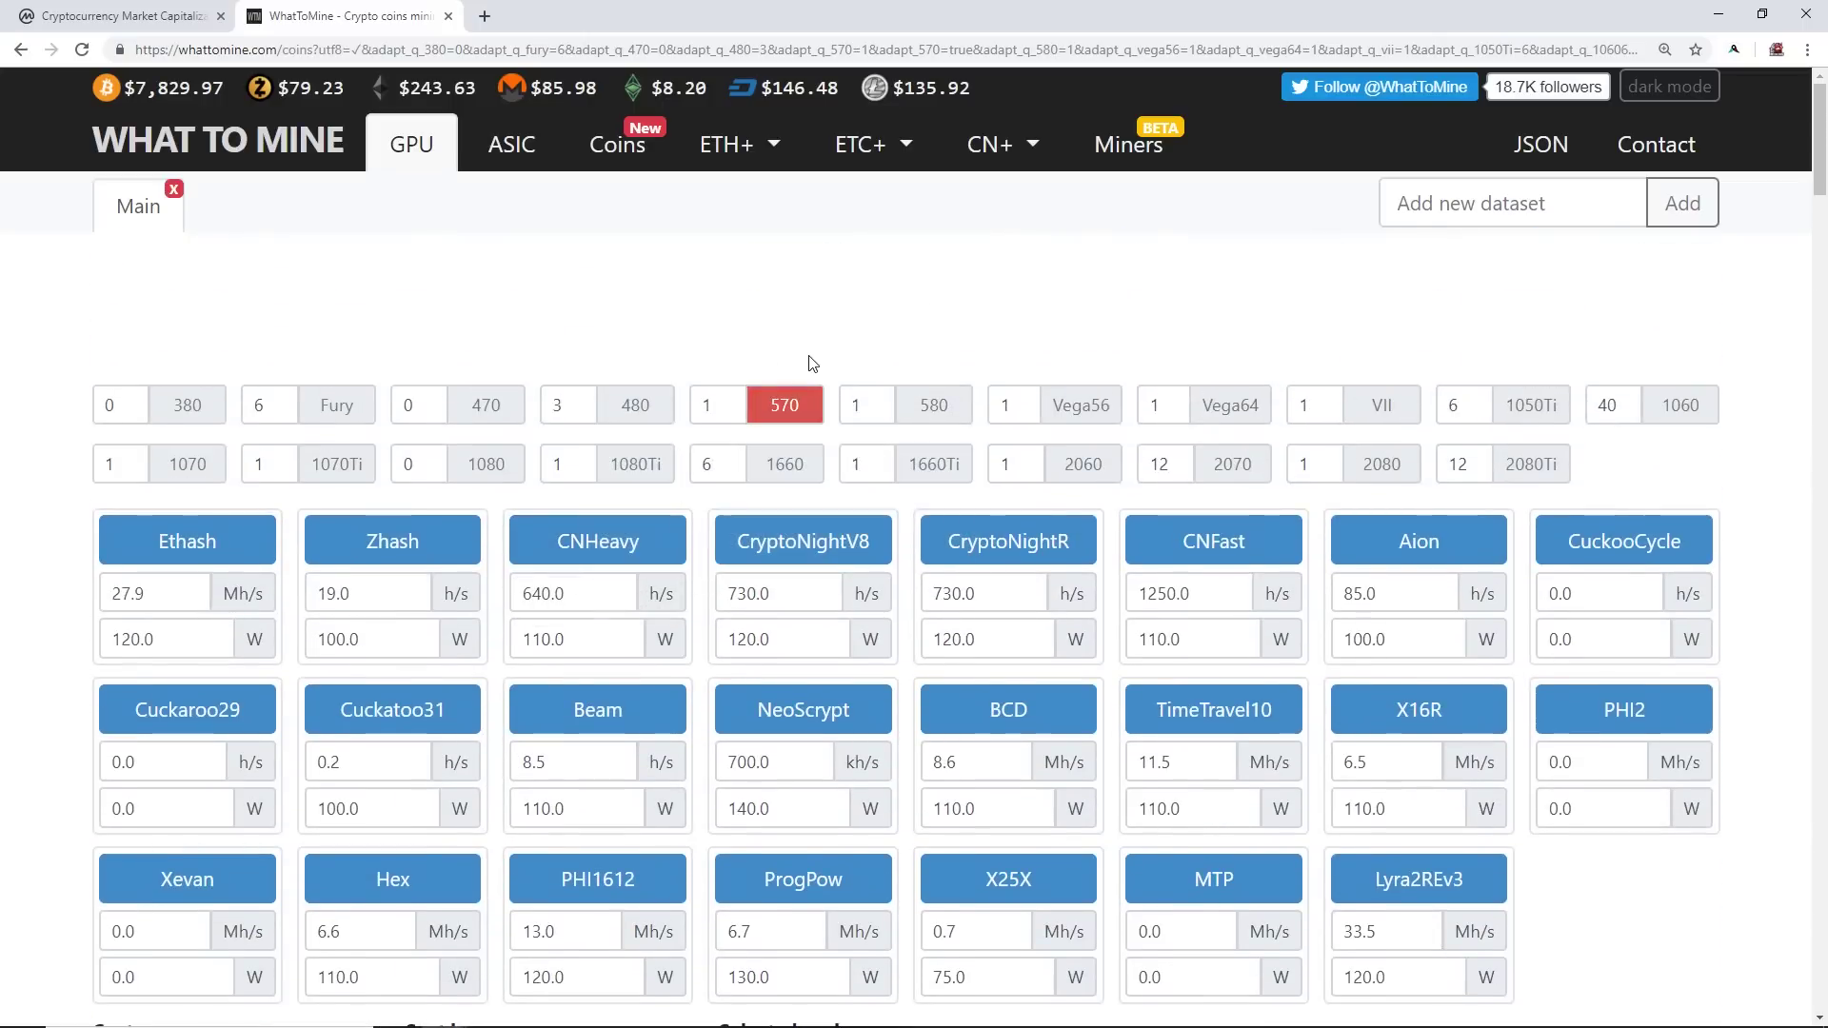
pyautogui.click(779, 402)
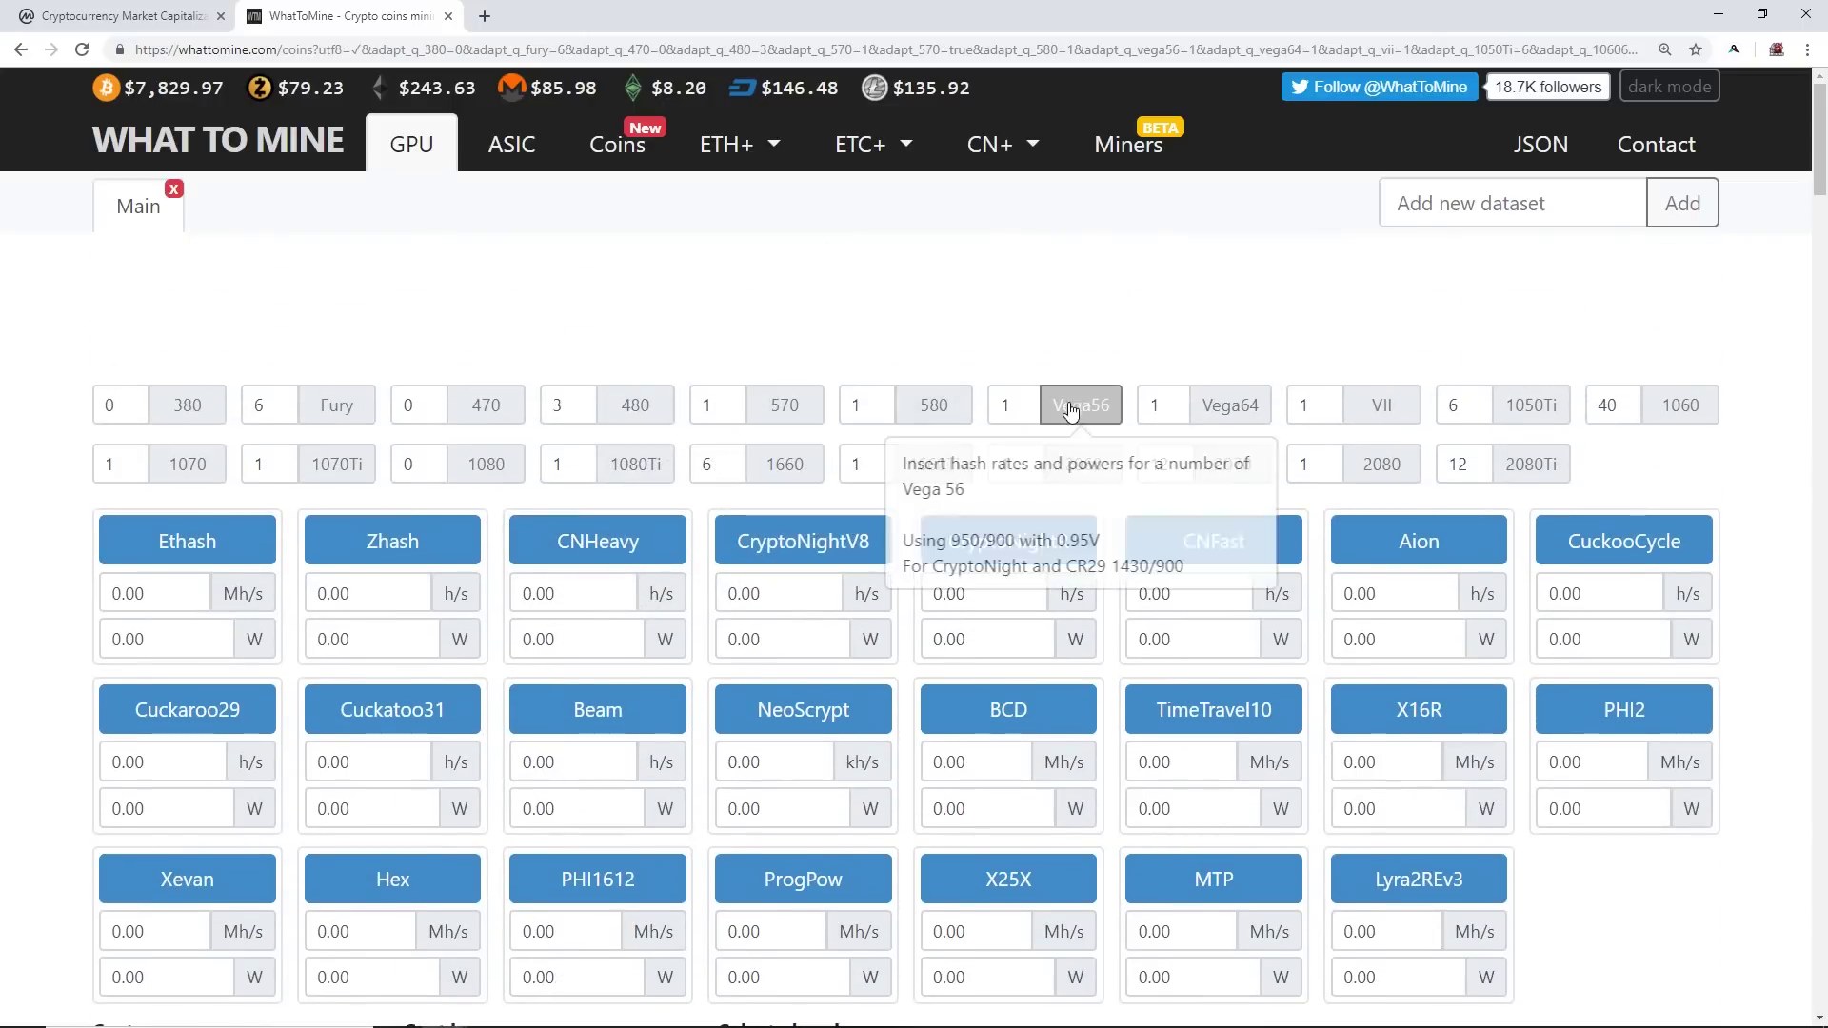
pyautogui.click(1406, 417)
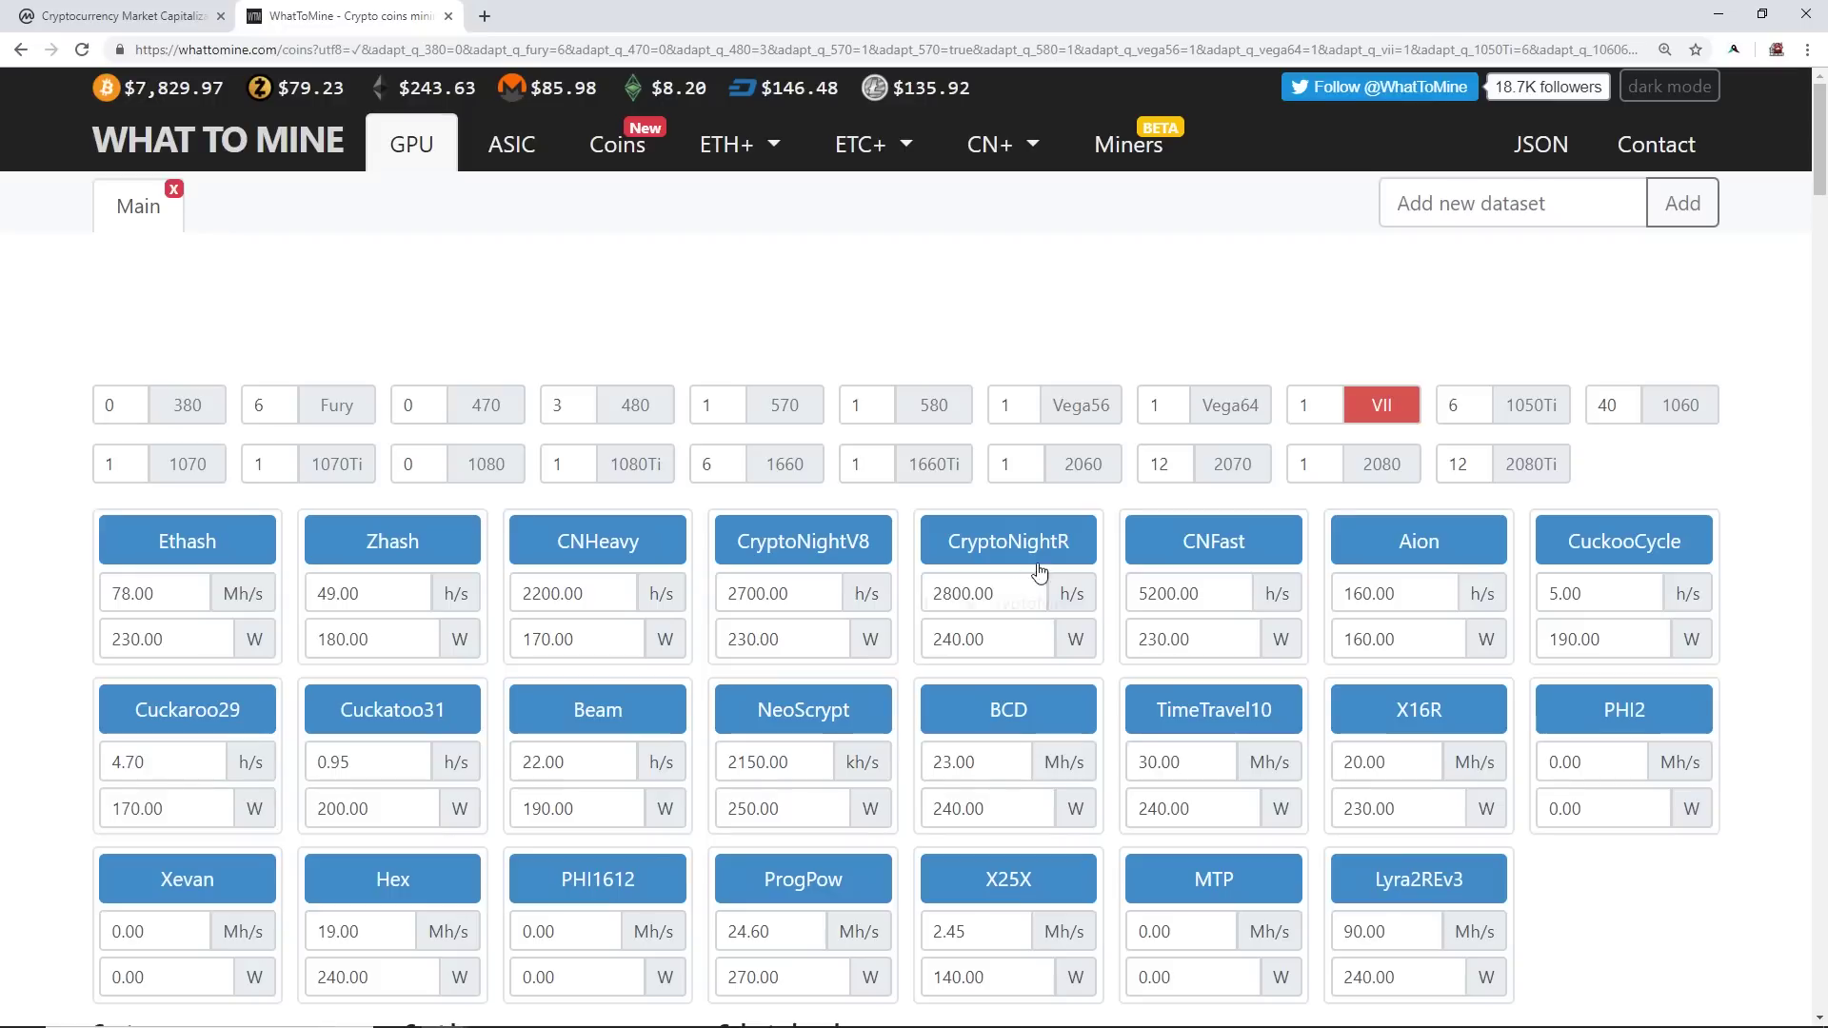
pyautogui.click(103, 601)
# - Calculate Radeon VII profitability at 0.1 $/kWh and scroll to the coin results
pyautogui.scroll(-4, 42, 634)
pyautogui.click(1430, 693)
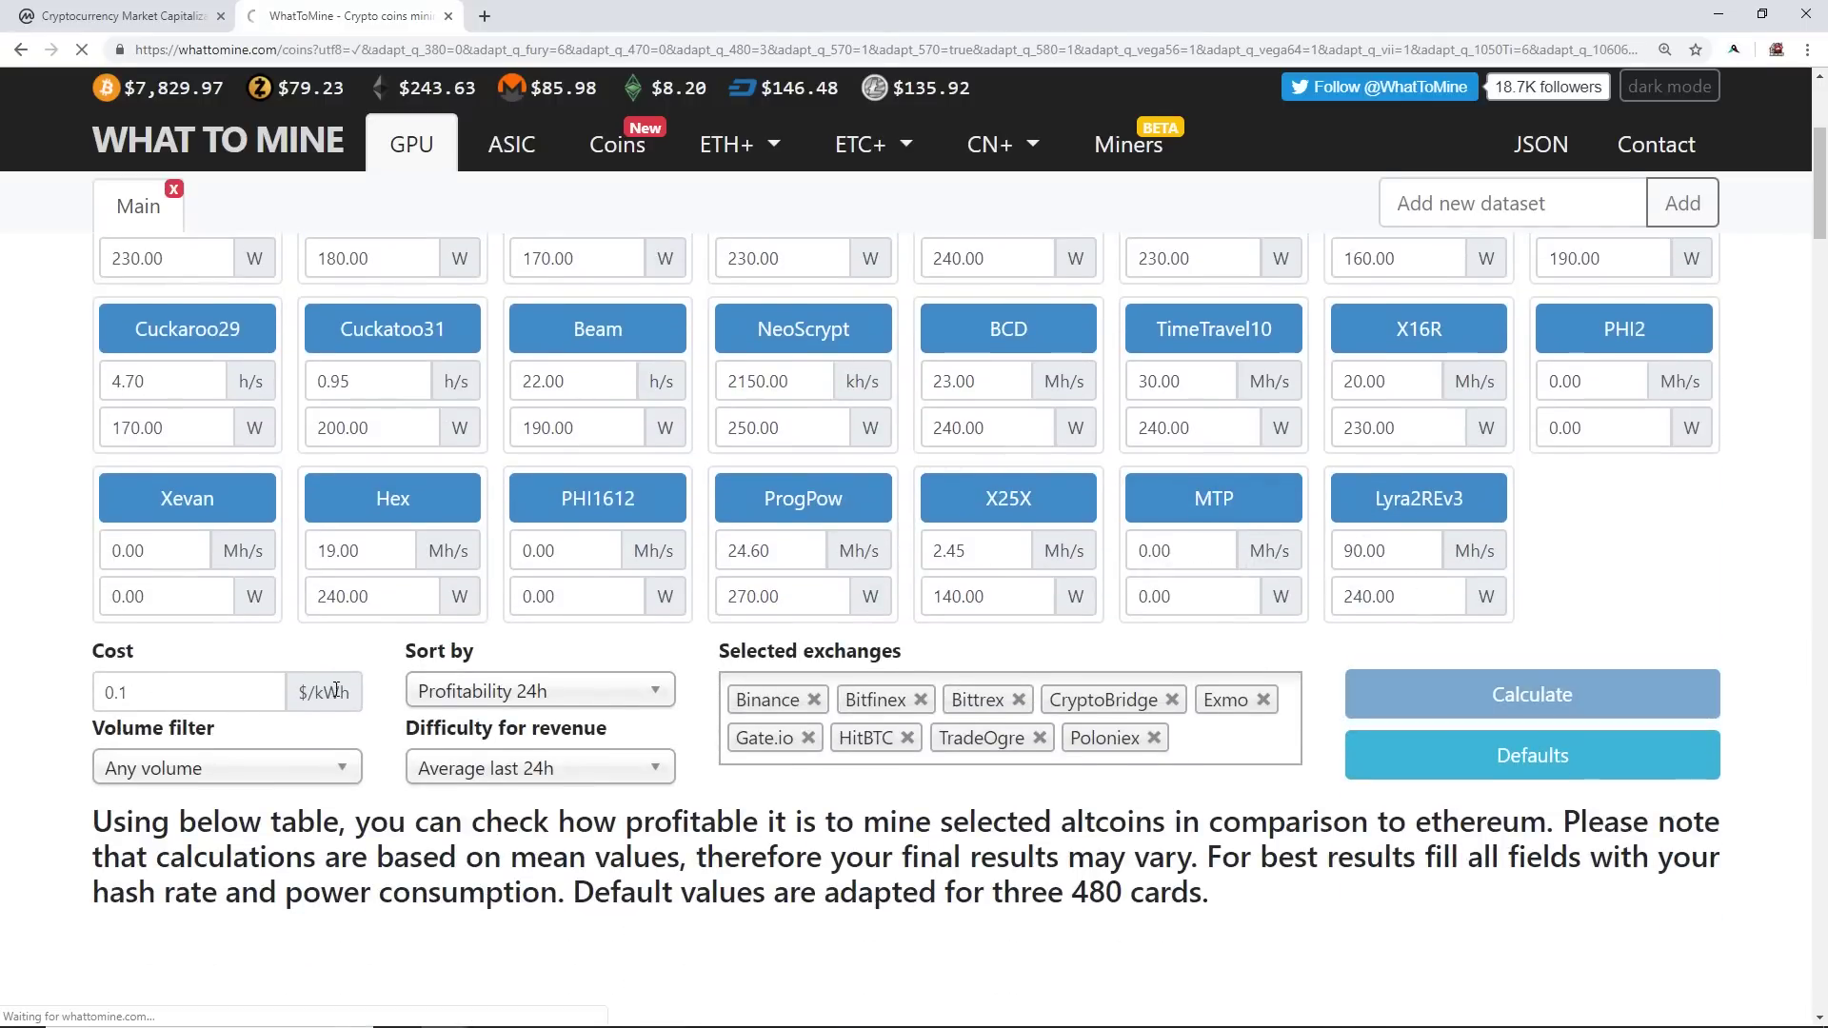
pyautogui.scroll(-12, 353, 657)
pyautogui.scroll(-1, 352, 657)
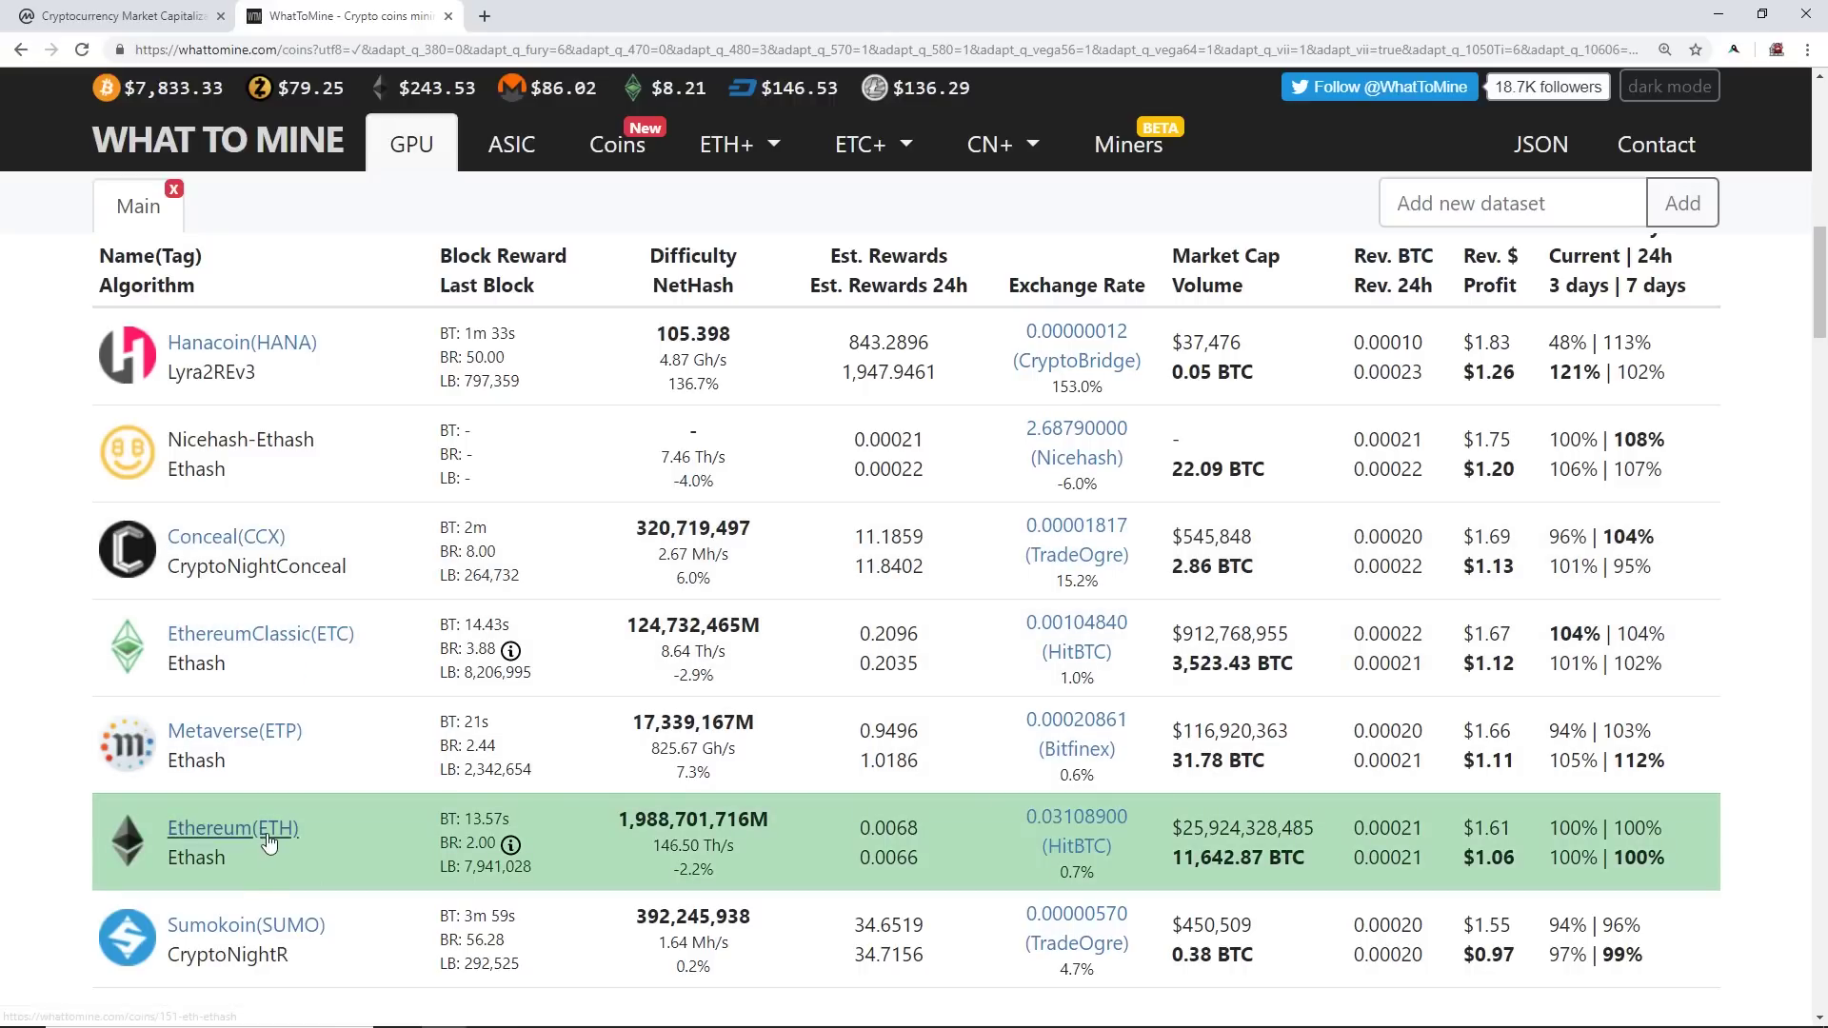
pyautogui.scroll(10, 262, 848)
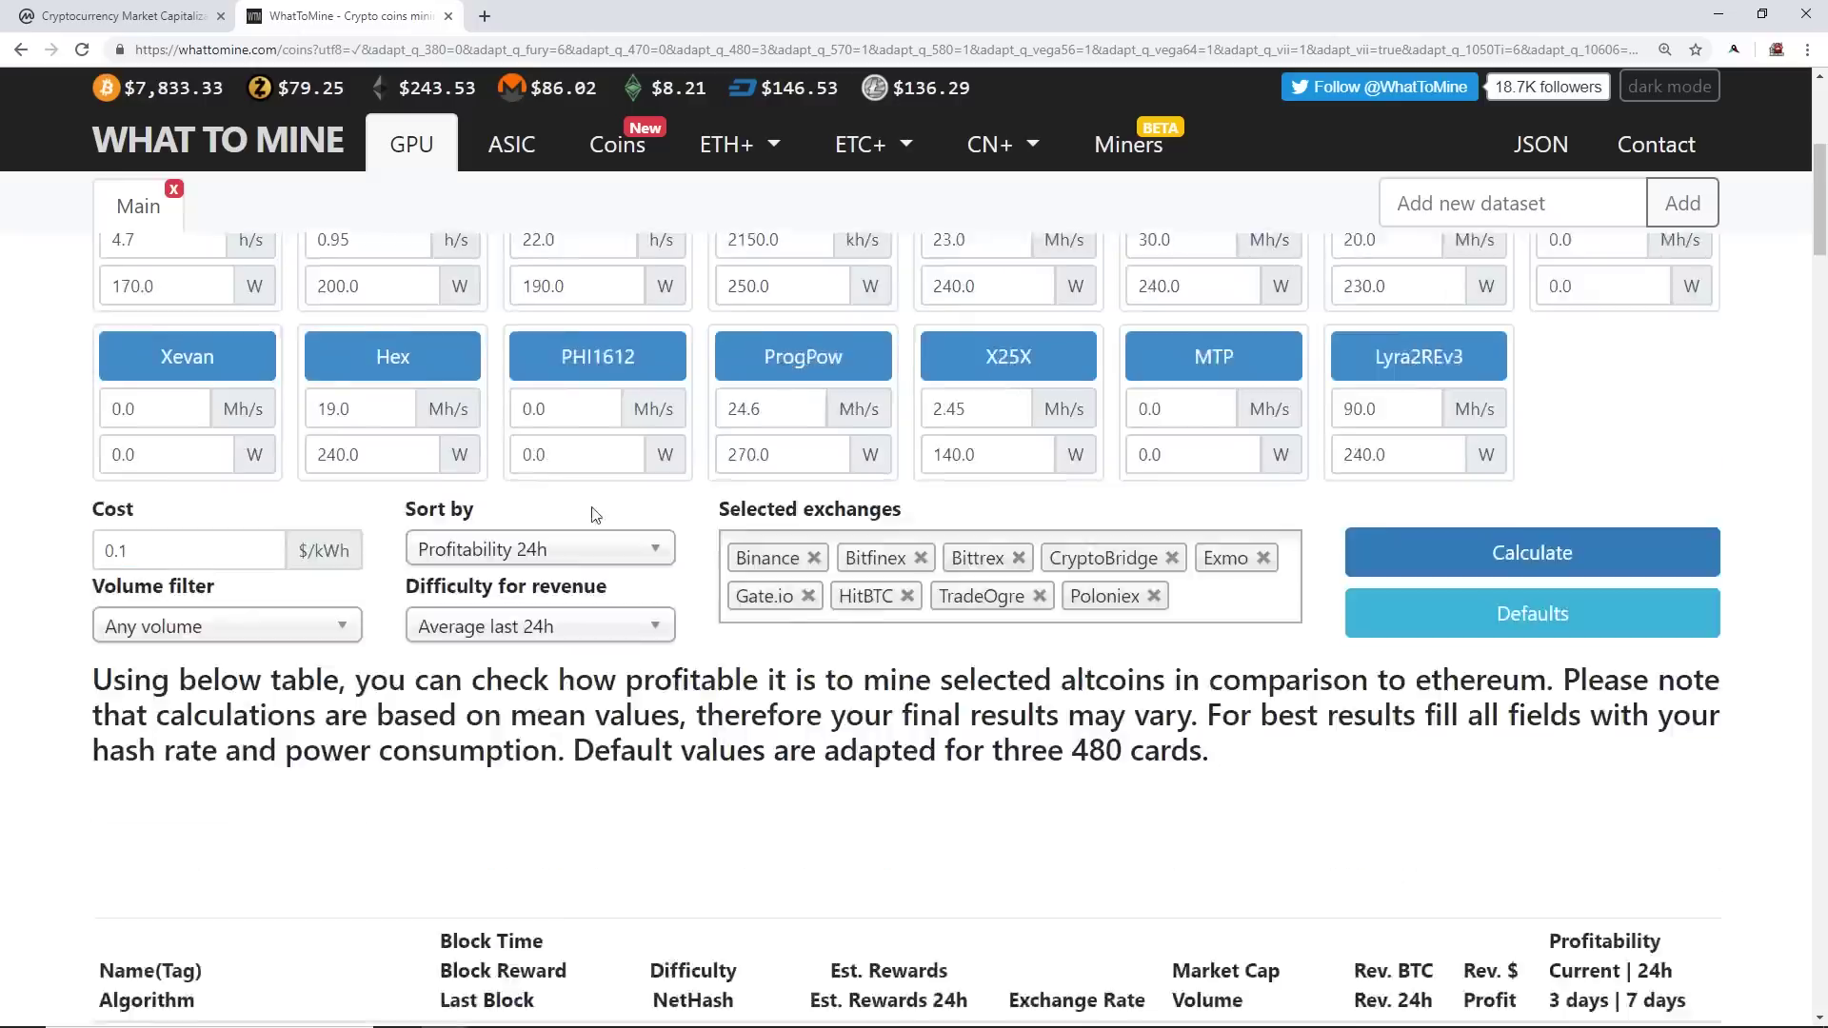
pyautogui.scroll(-10, 595, 515)
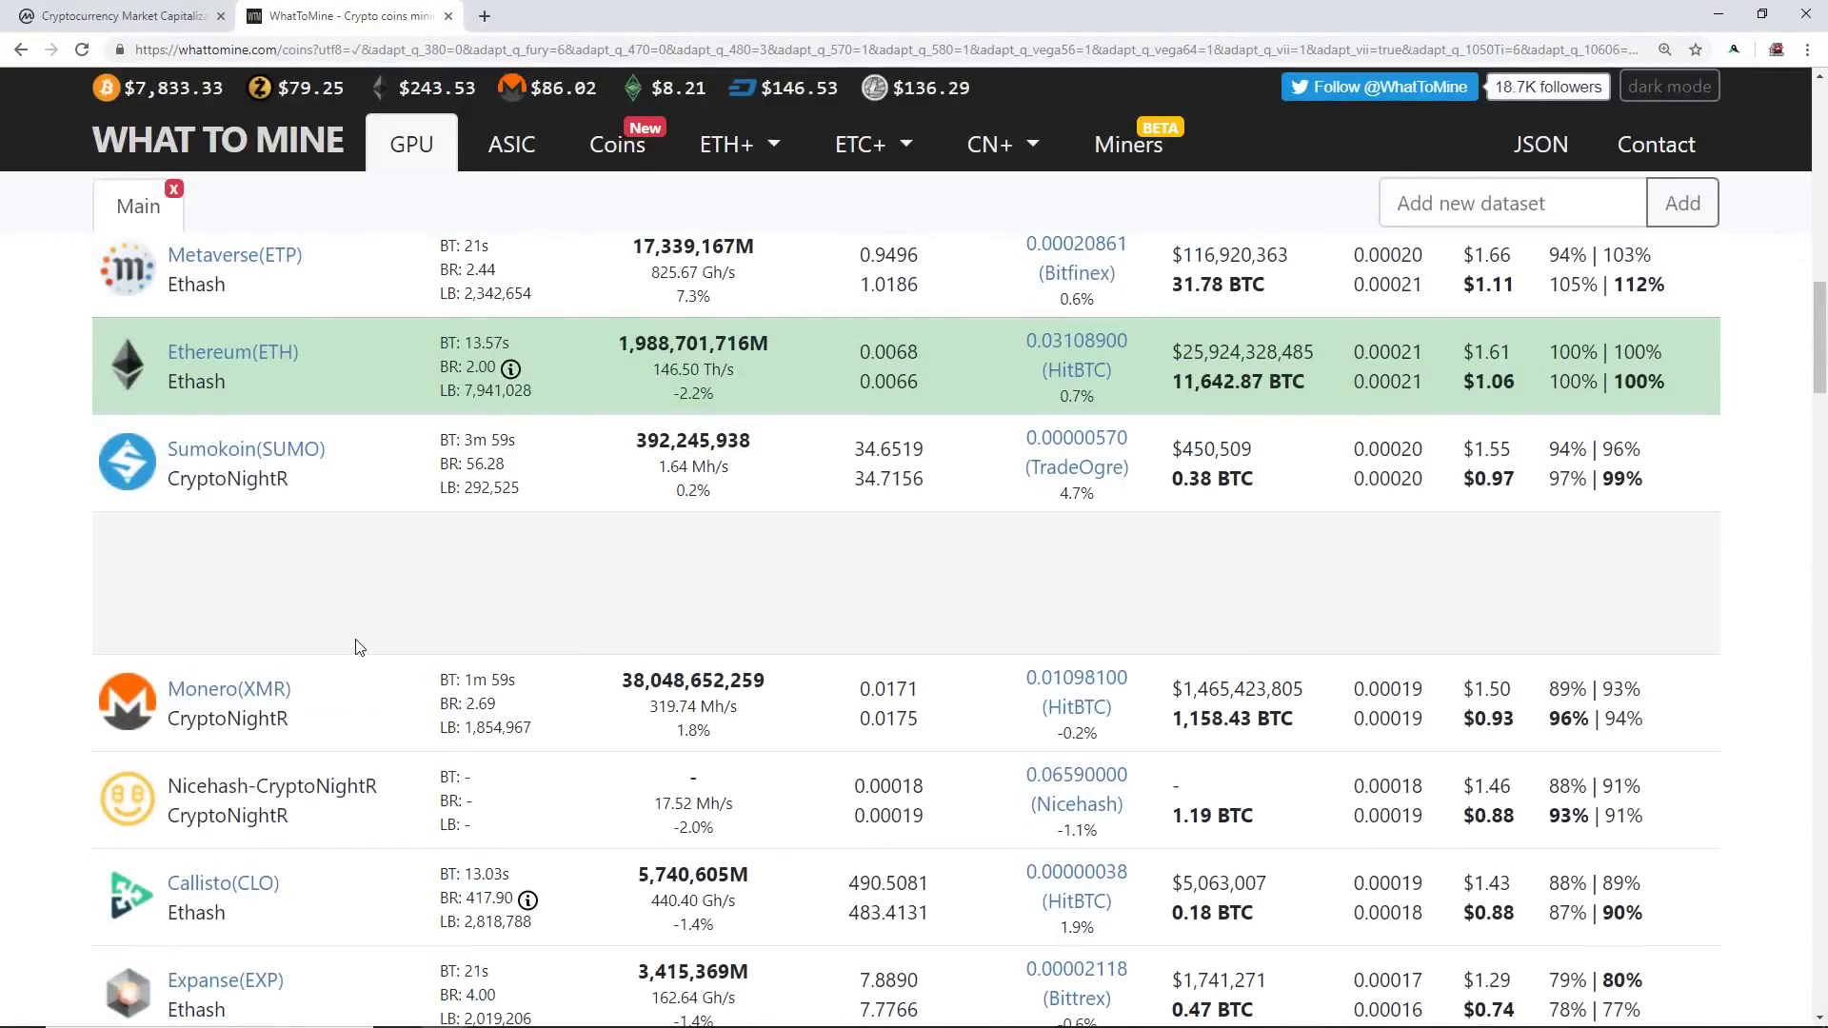
pyautogui.scroll(10, 352, 638)
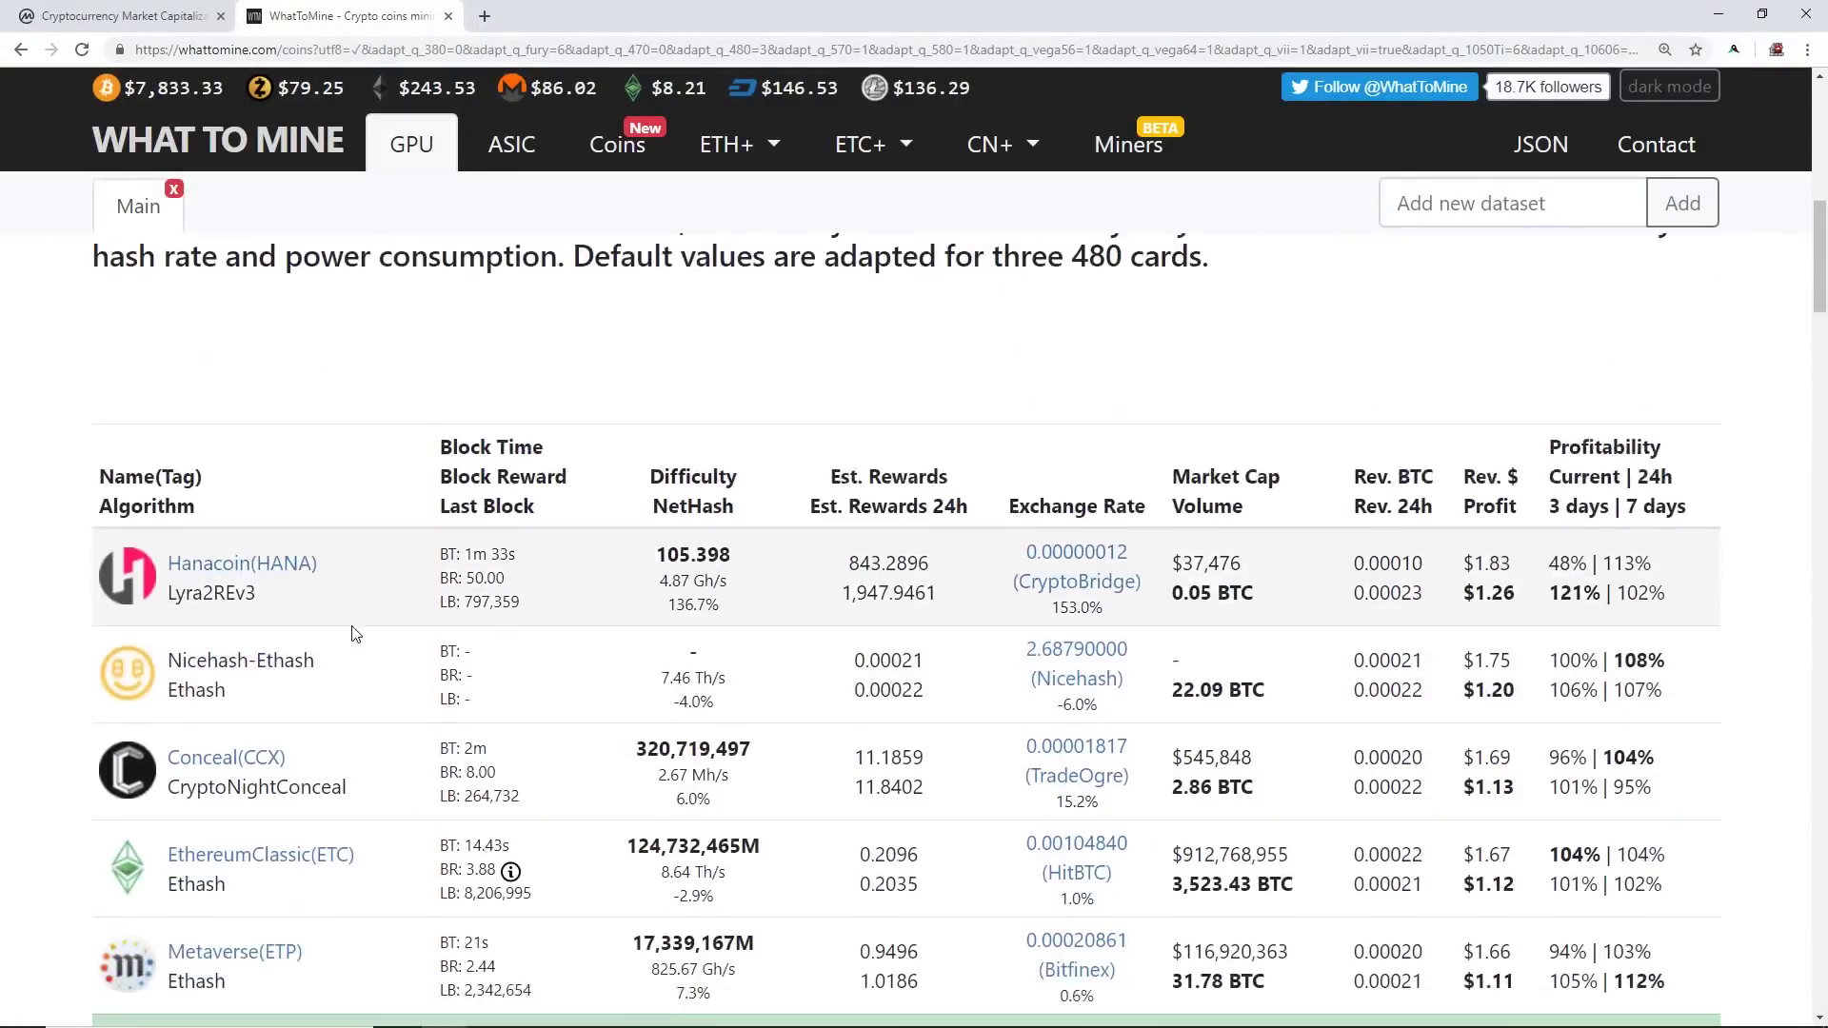
pyautogui.scroll(5, 474, 600)
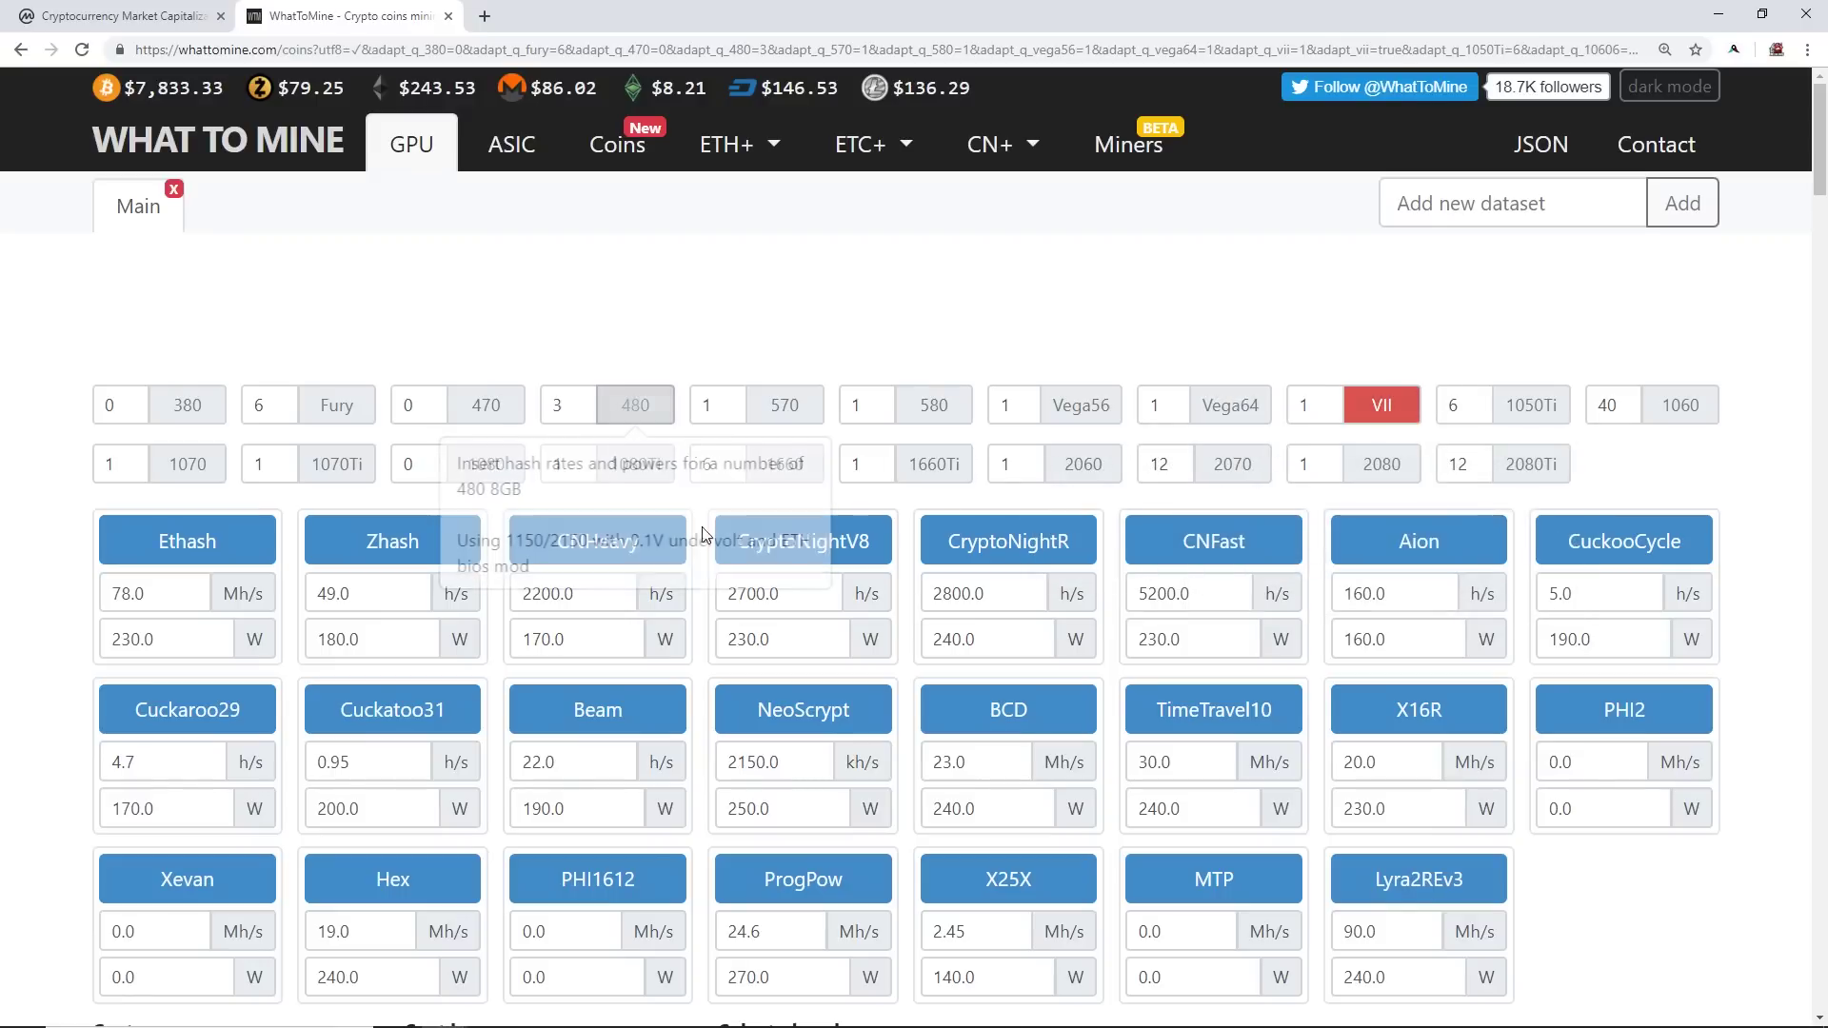
pyautogui.scroll(-7, 717, 624)
pyautogui.scroll(-7, 717, 623)
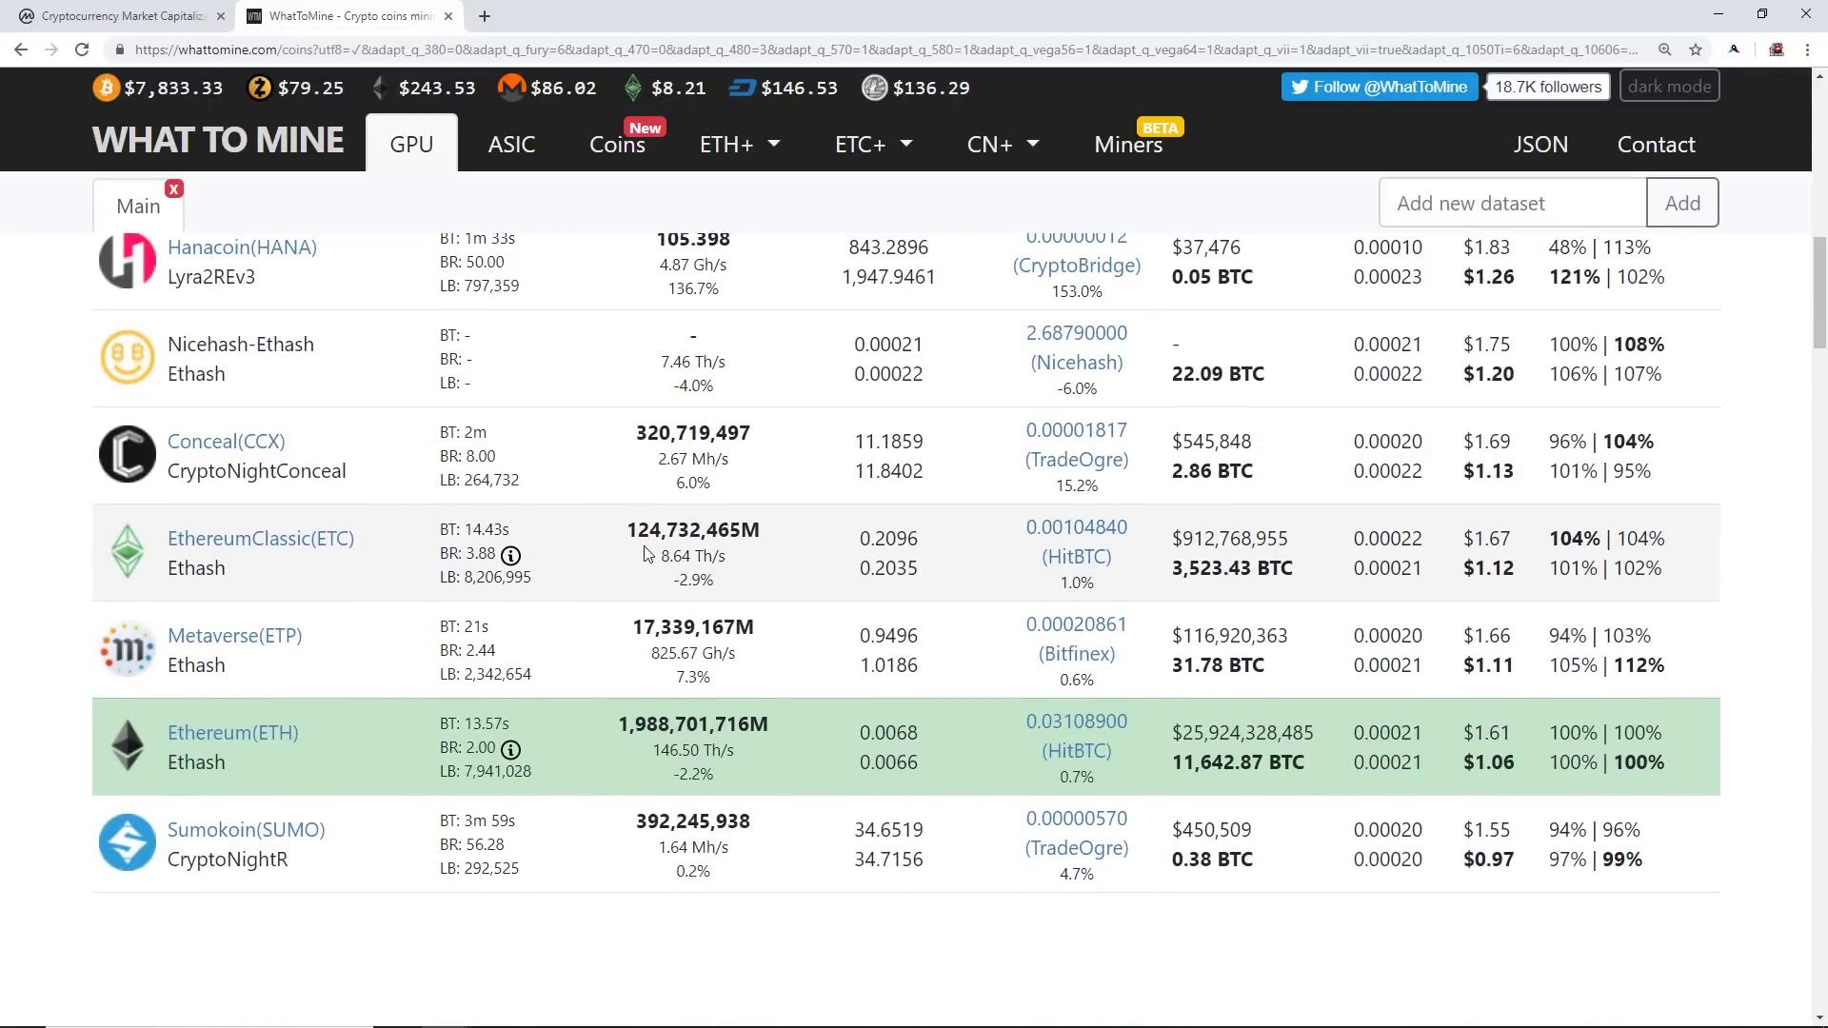
pyautogui.scroll(14, 637, 562)
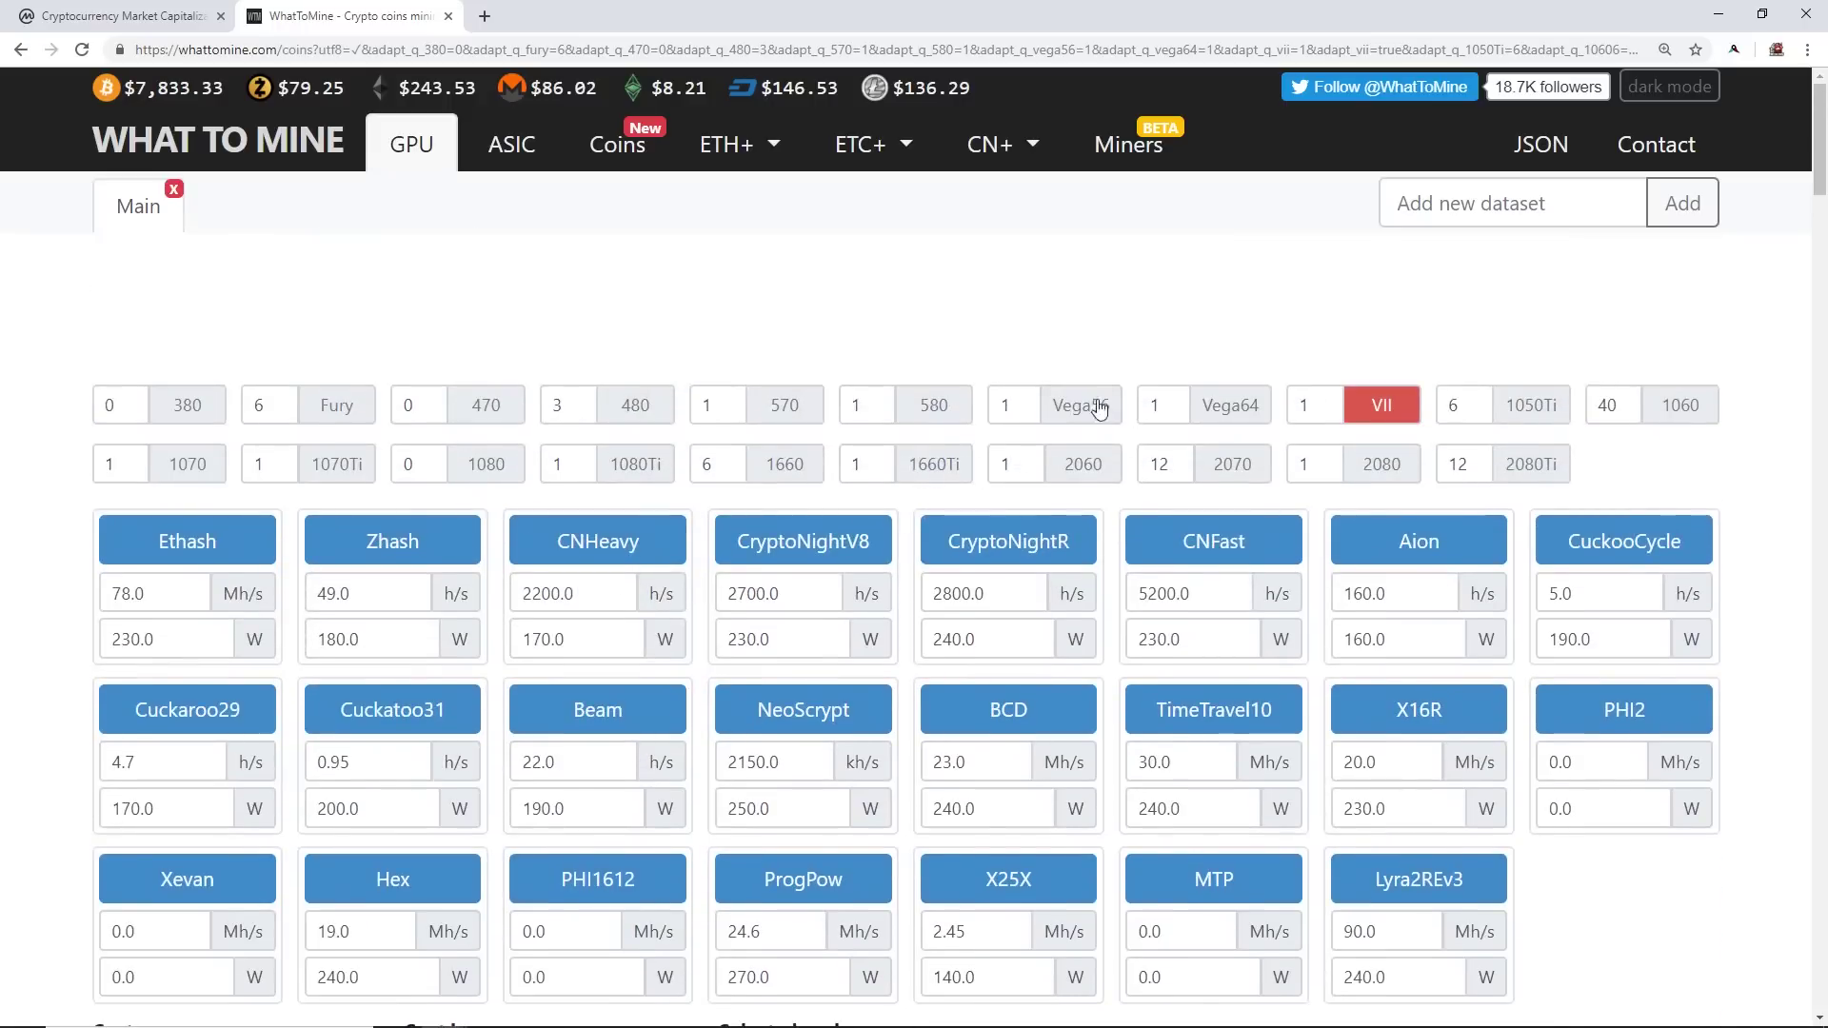
pyautogui.click(138, 594)
pyautogui.moveTo(122, 596); pyautogui.dragTo(109, 595)
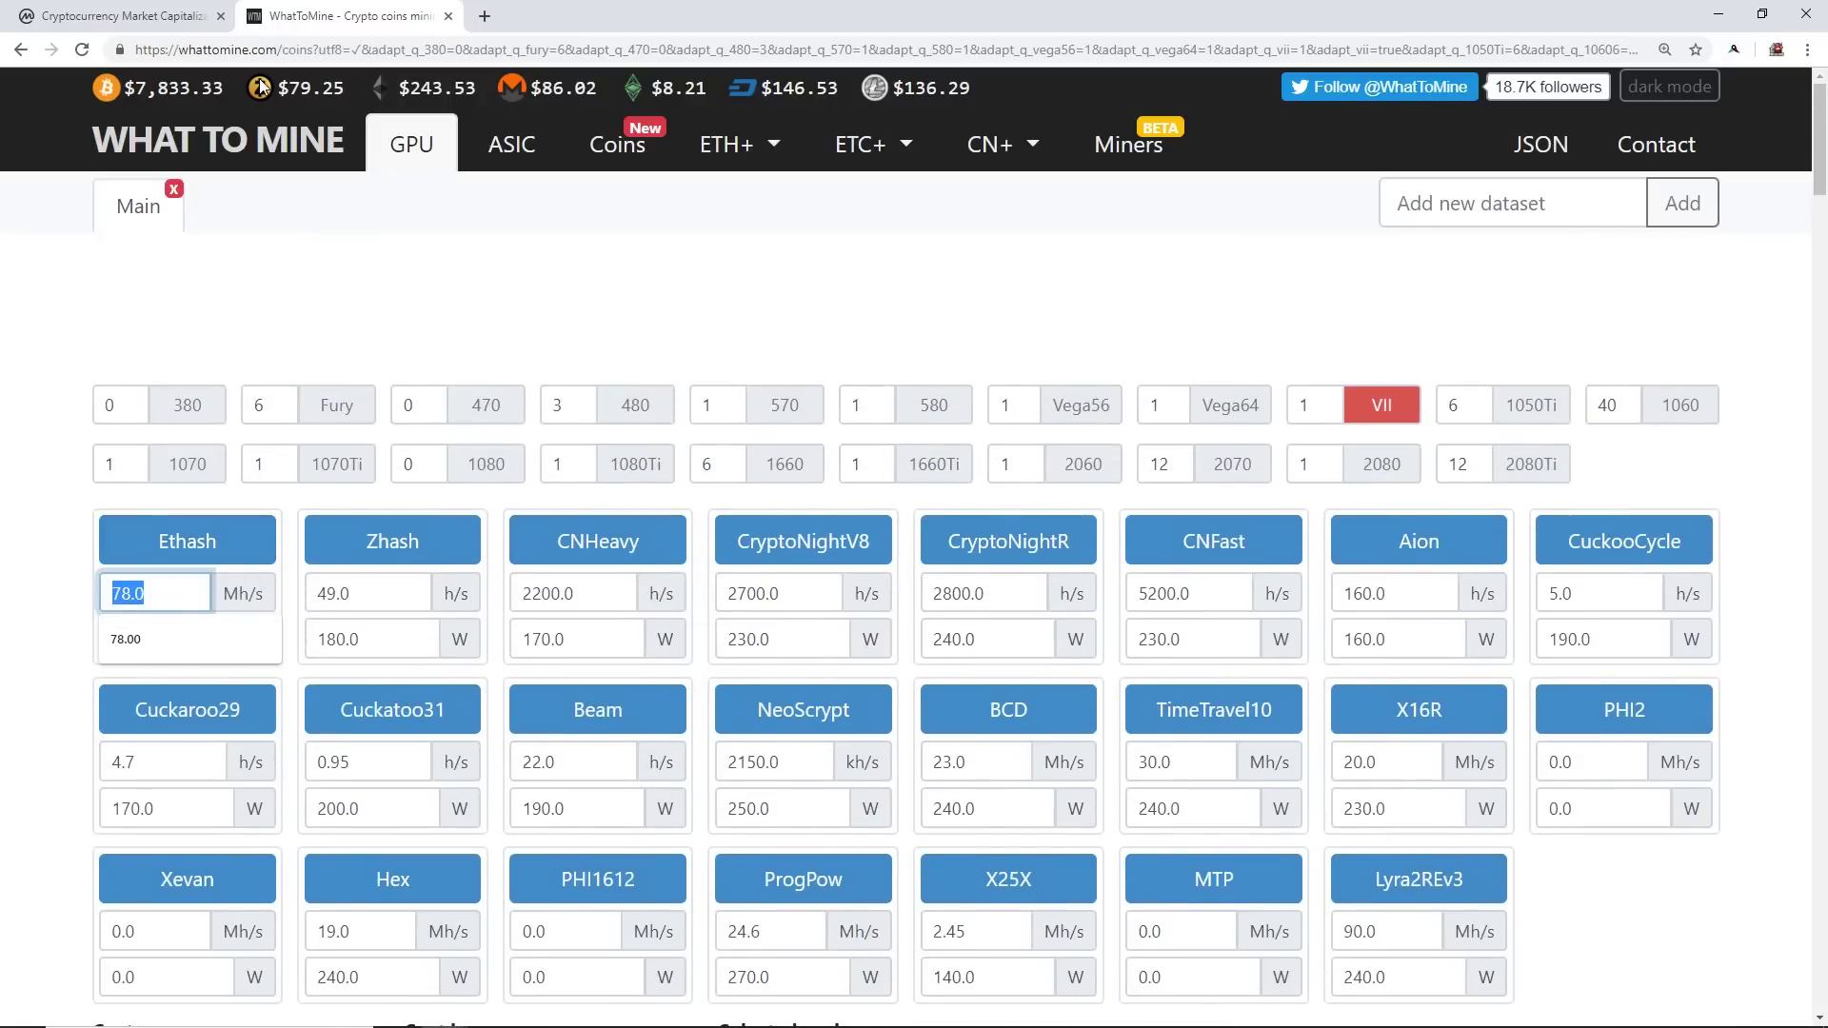
pyautogui.moveTo(173, 53); pyautogui.dragTo(271, 53)
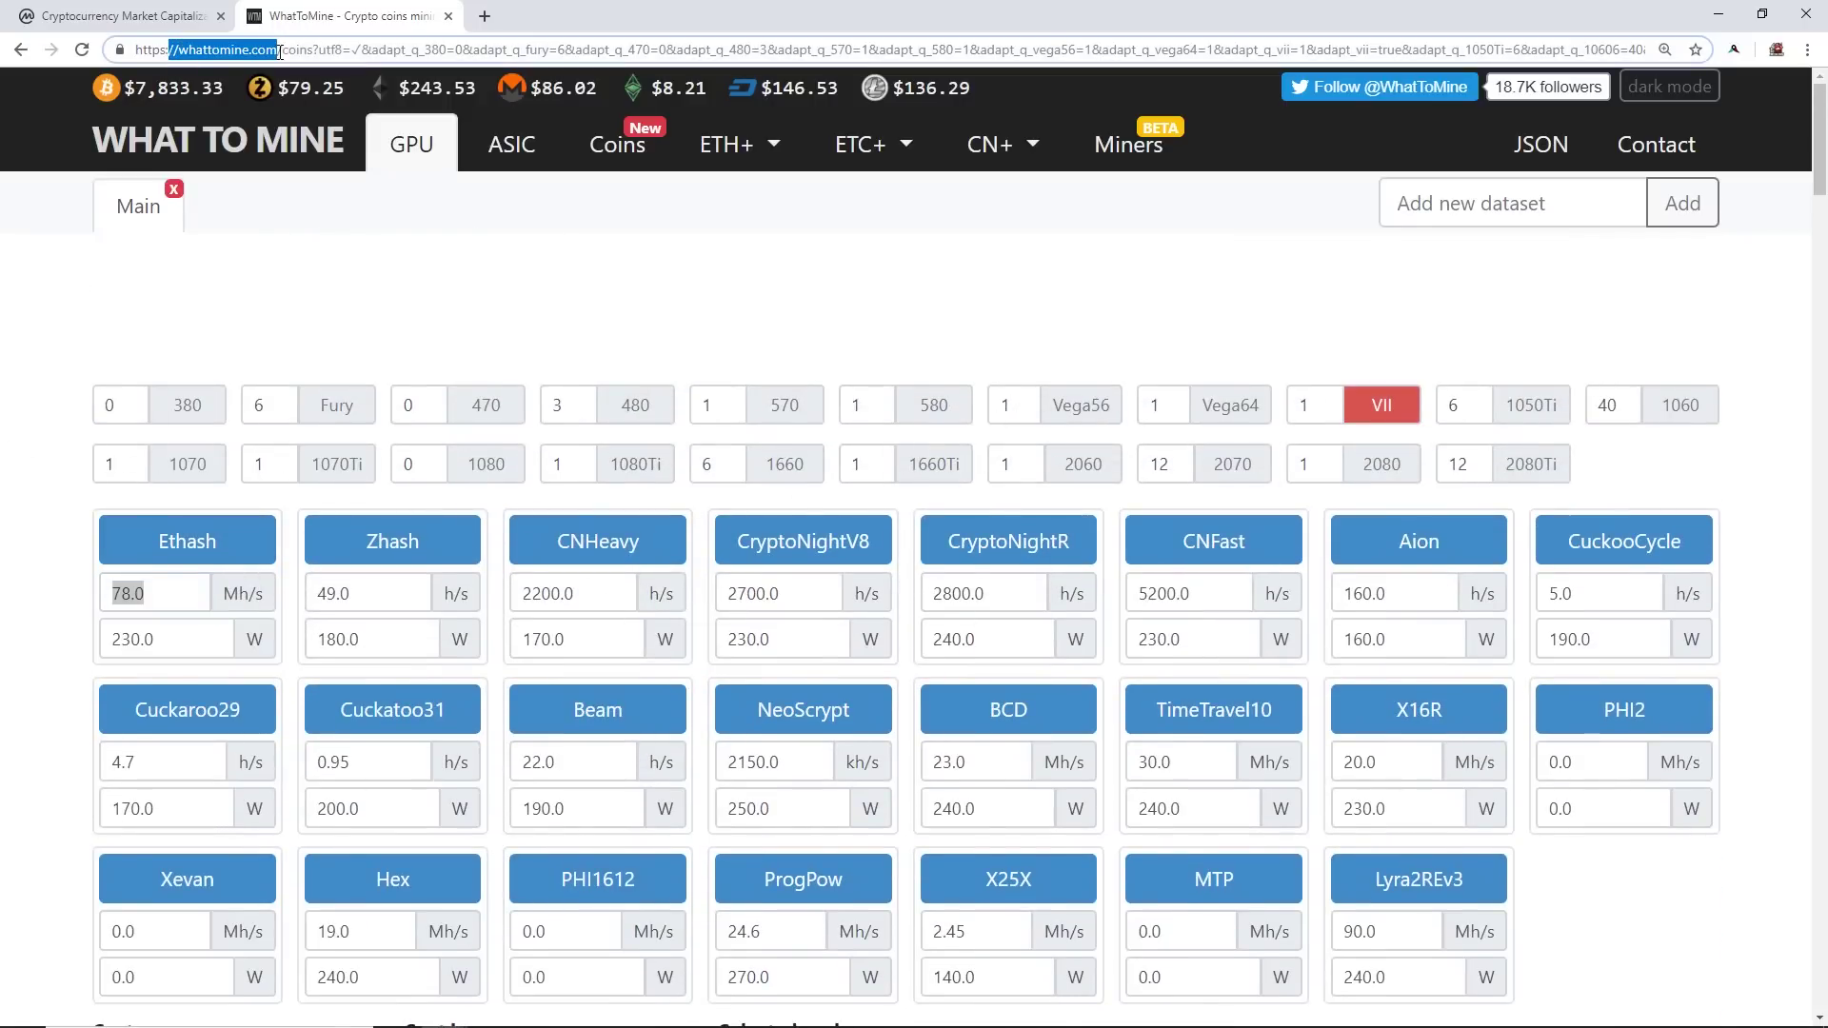
pyautogui.click(150, 592)
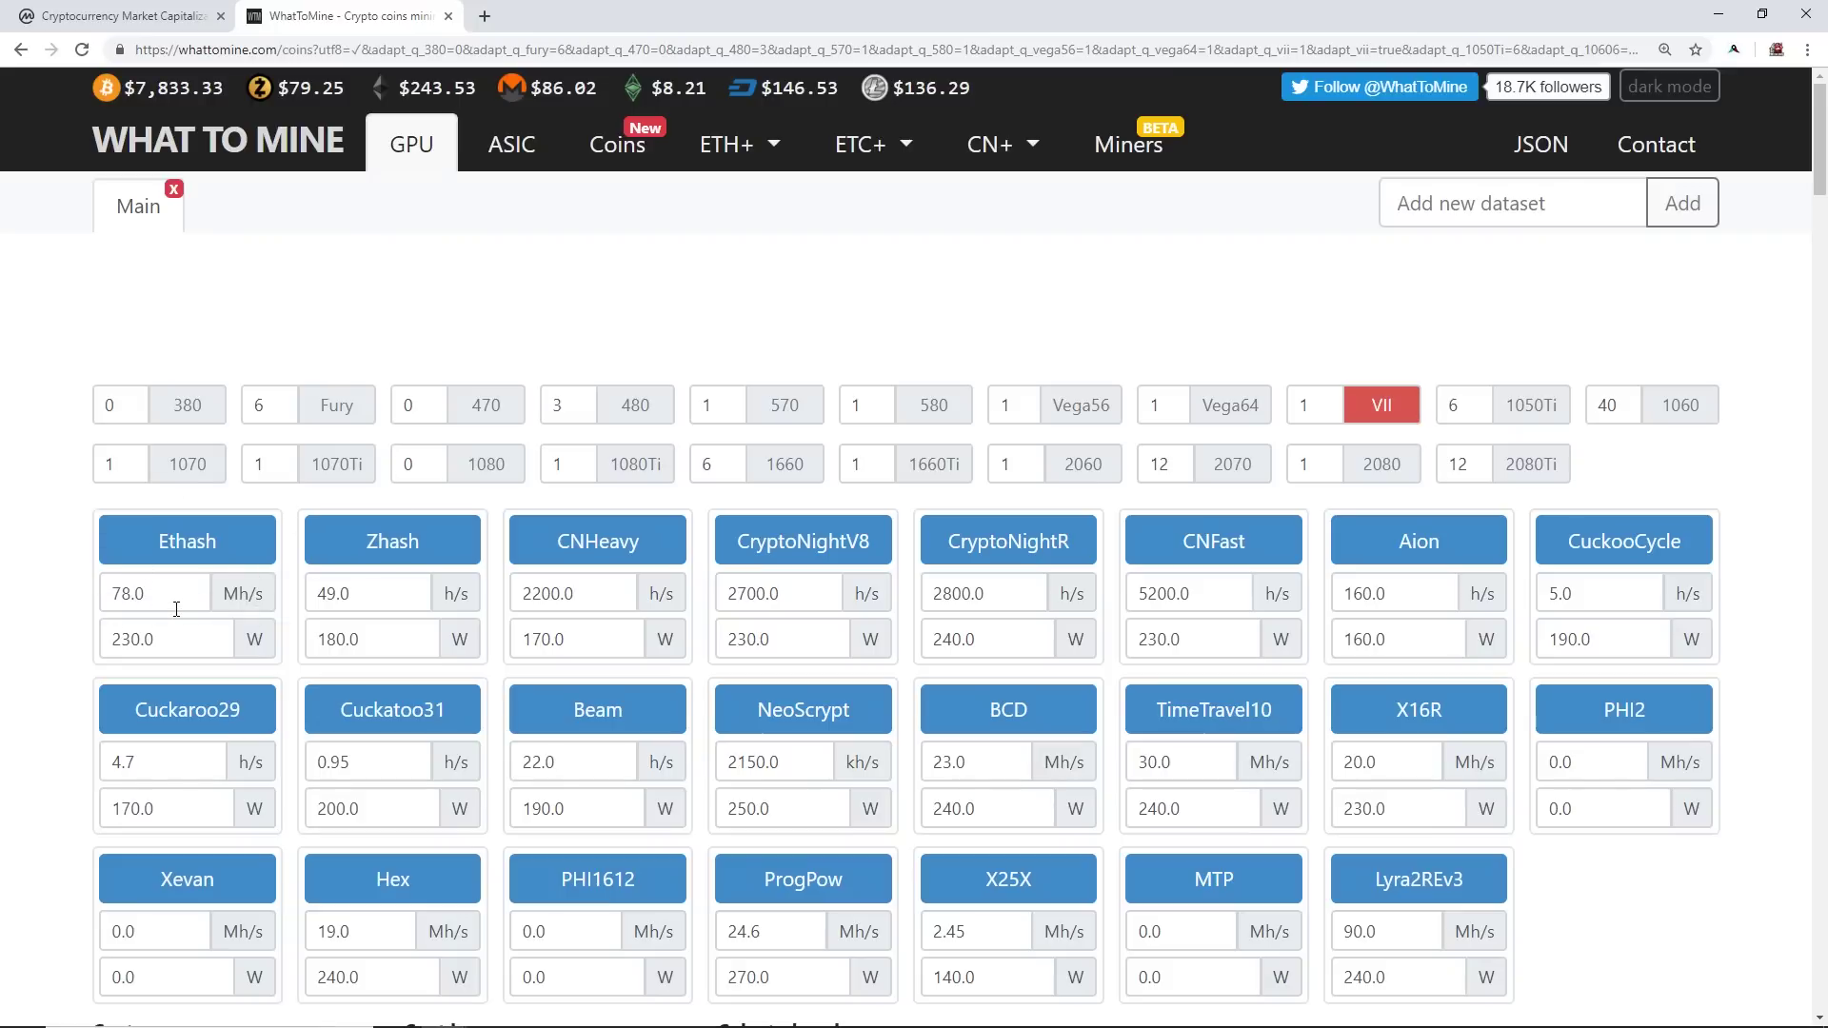
pyautogui.moveTo(108, 592); pyautogui.dragTo(189, 585)
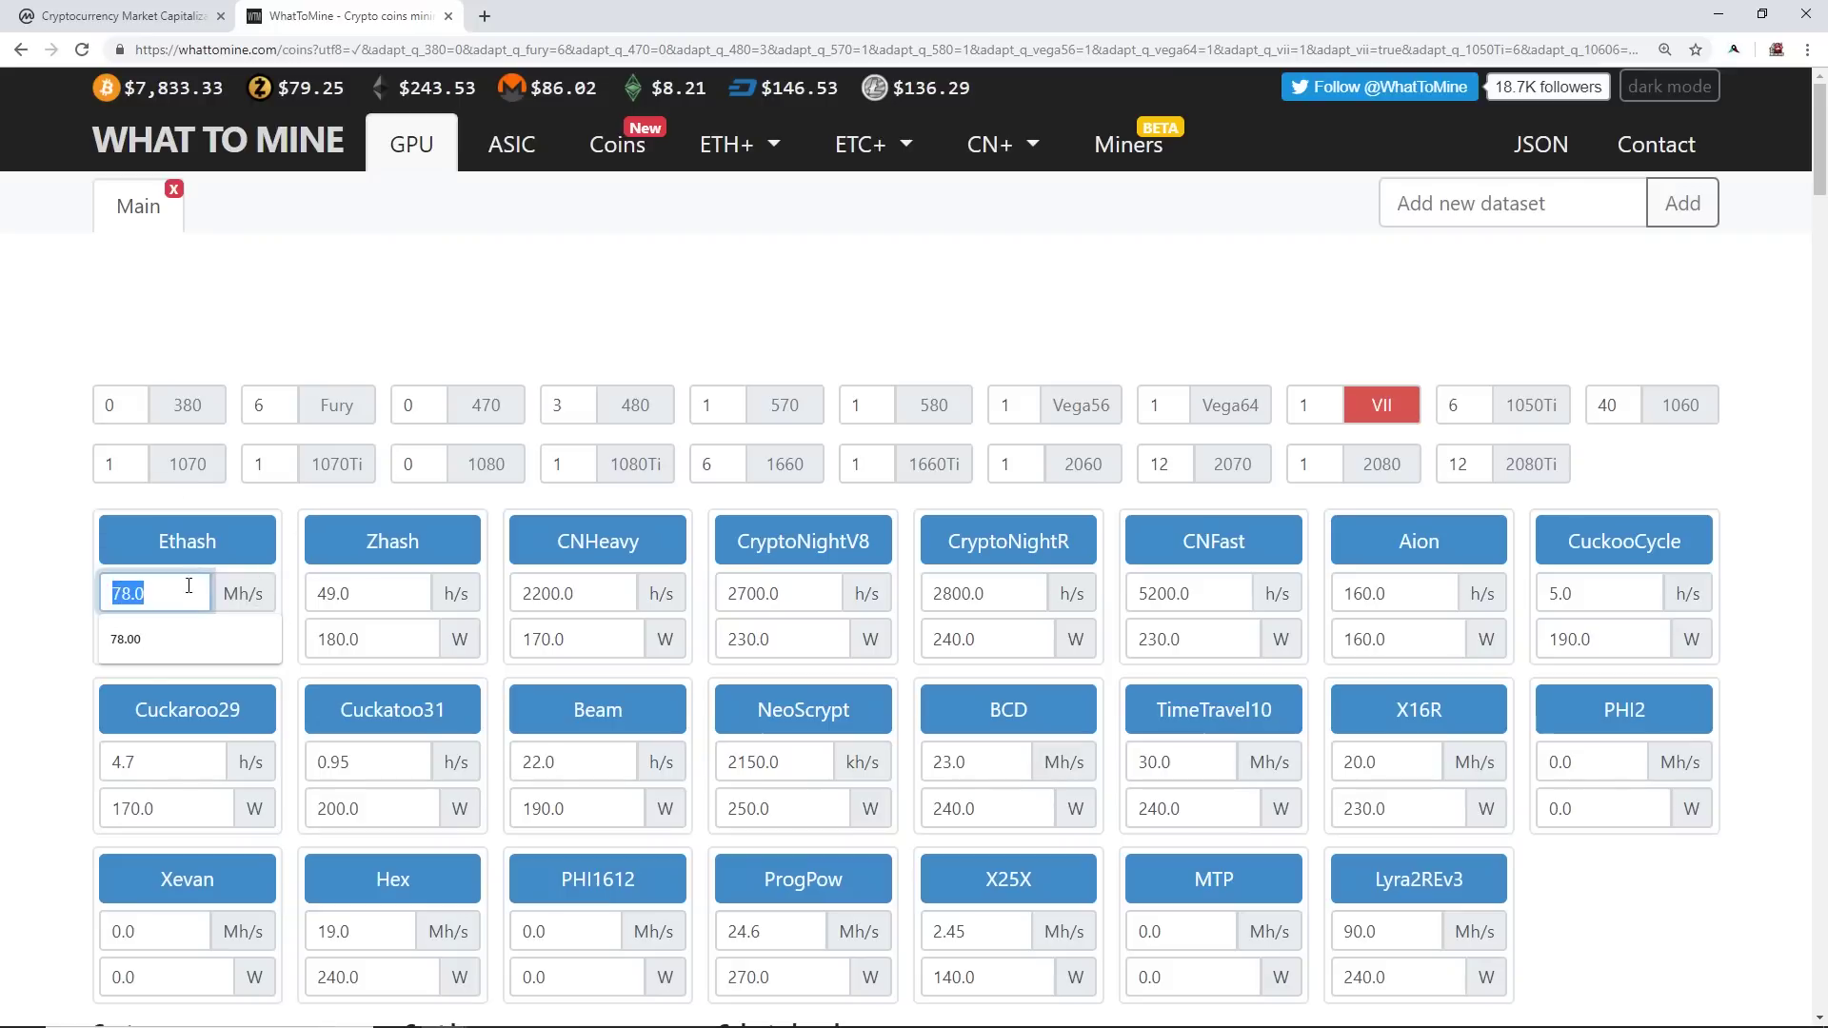
pyautogui.press('Tab')
pyautogui.click(68, 643)
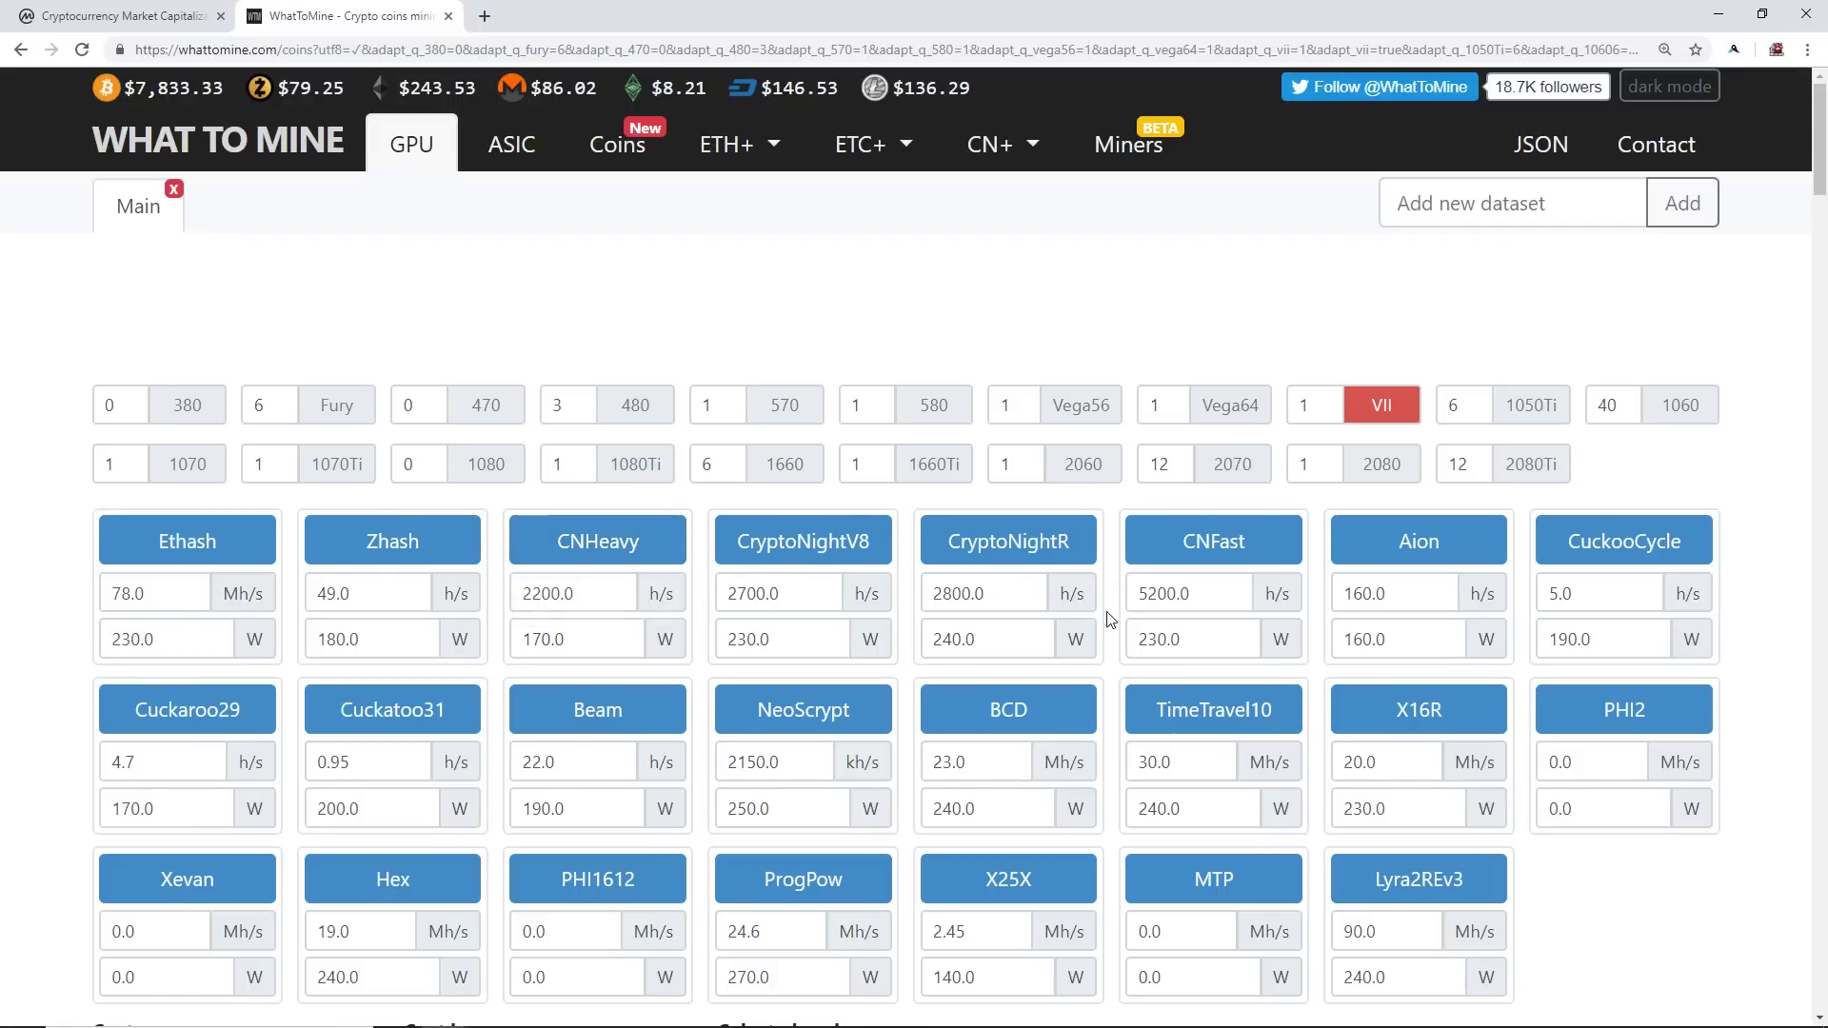
pyautogui.scroll(-6, 1108, 621)
pyautogui.scroll(2, 709, 696)
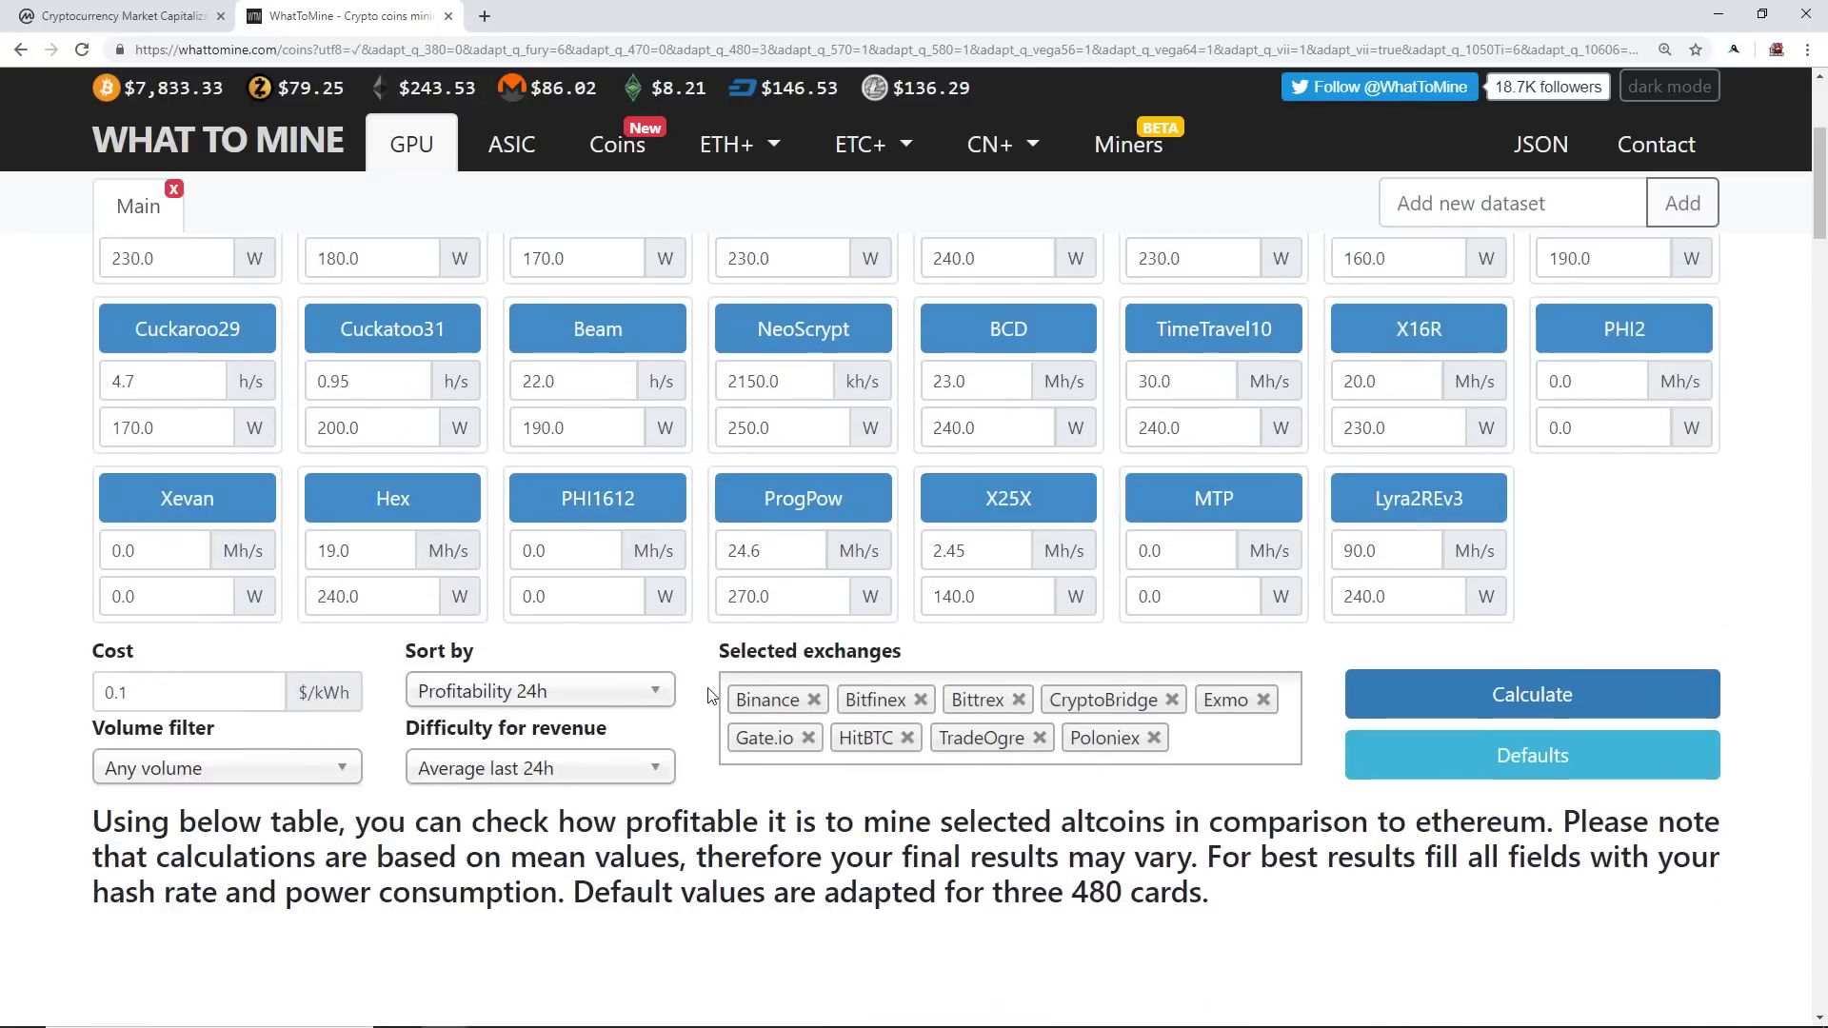
pyautogui.scroll(4, 744, 700)
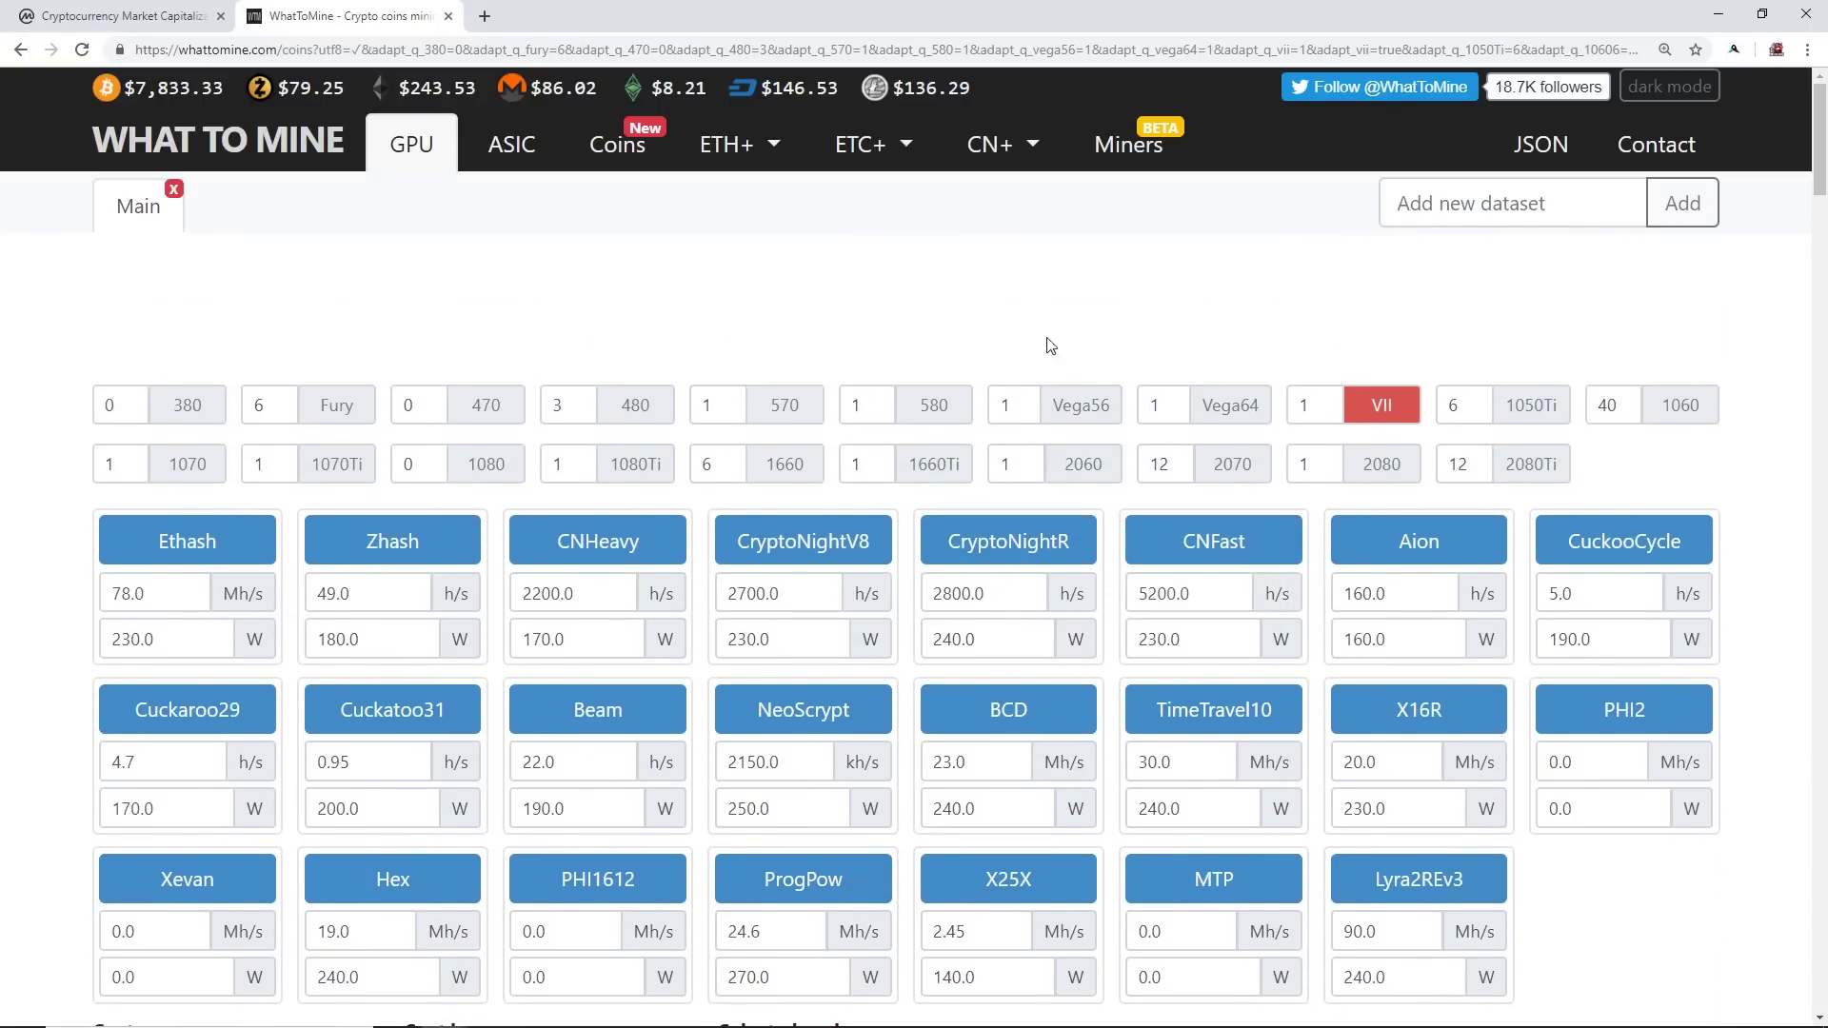
# - Deselect the Radeon VII and try adding the 1050Ti and GTX 1060 cards
pyautogui.click(1381, 405)
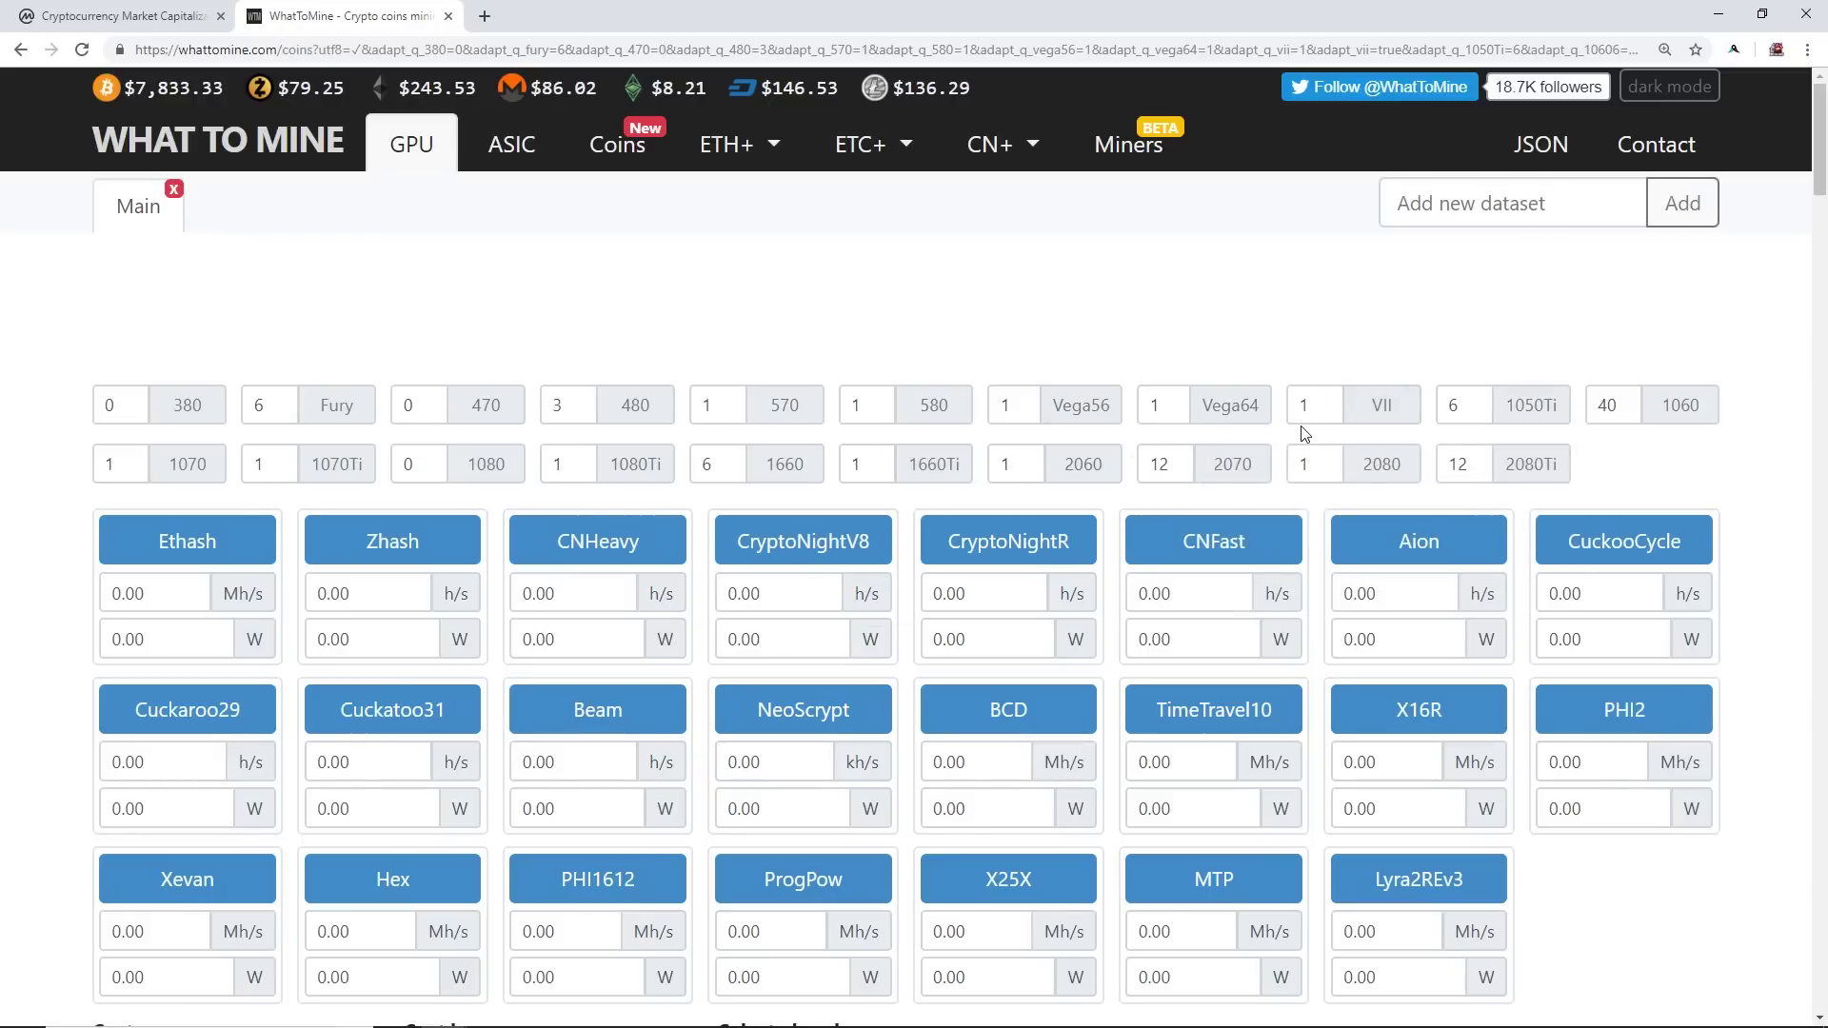
pyautogui.scroll(-8, 1273, 443)
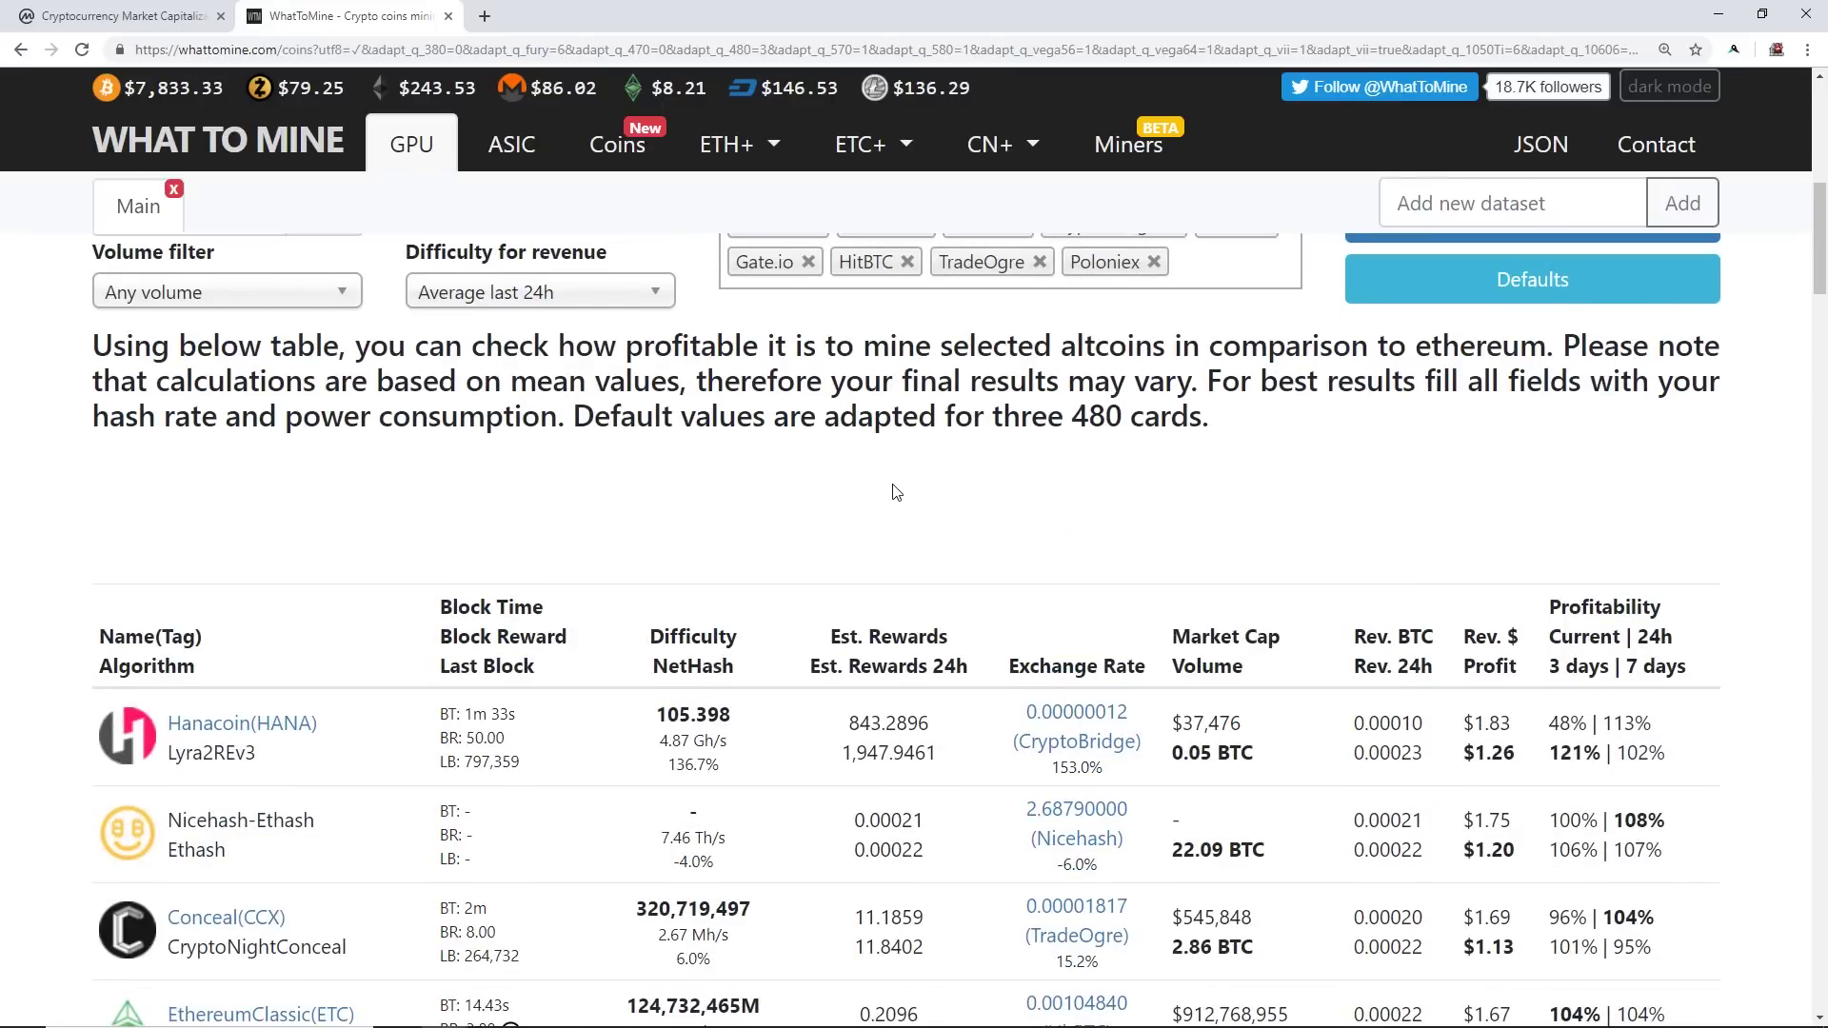
pyautogui.scroll(-1, 896, 492)
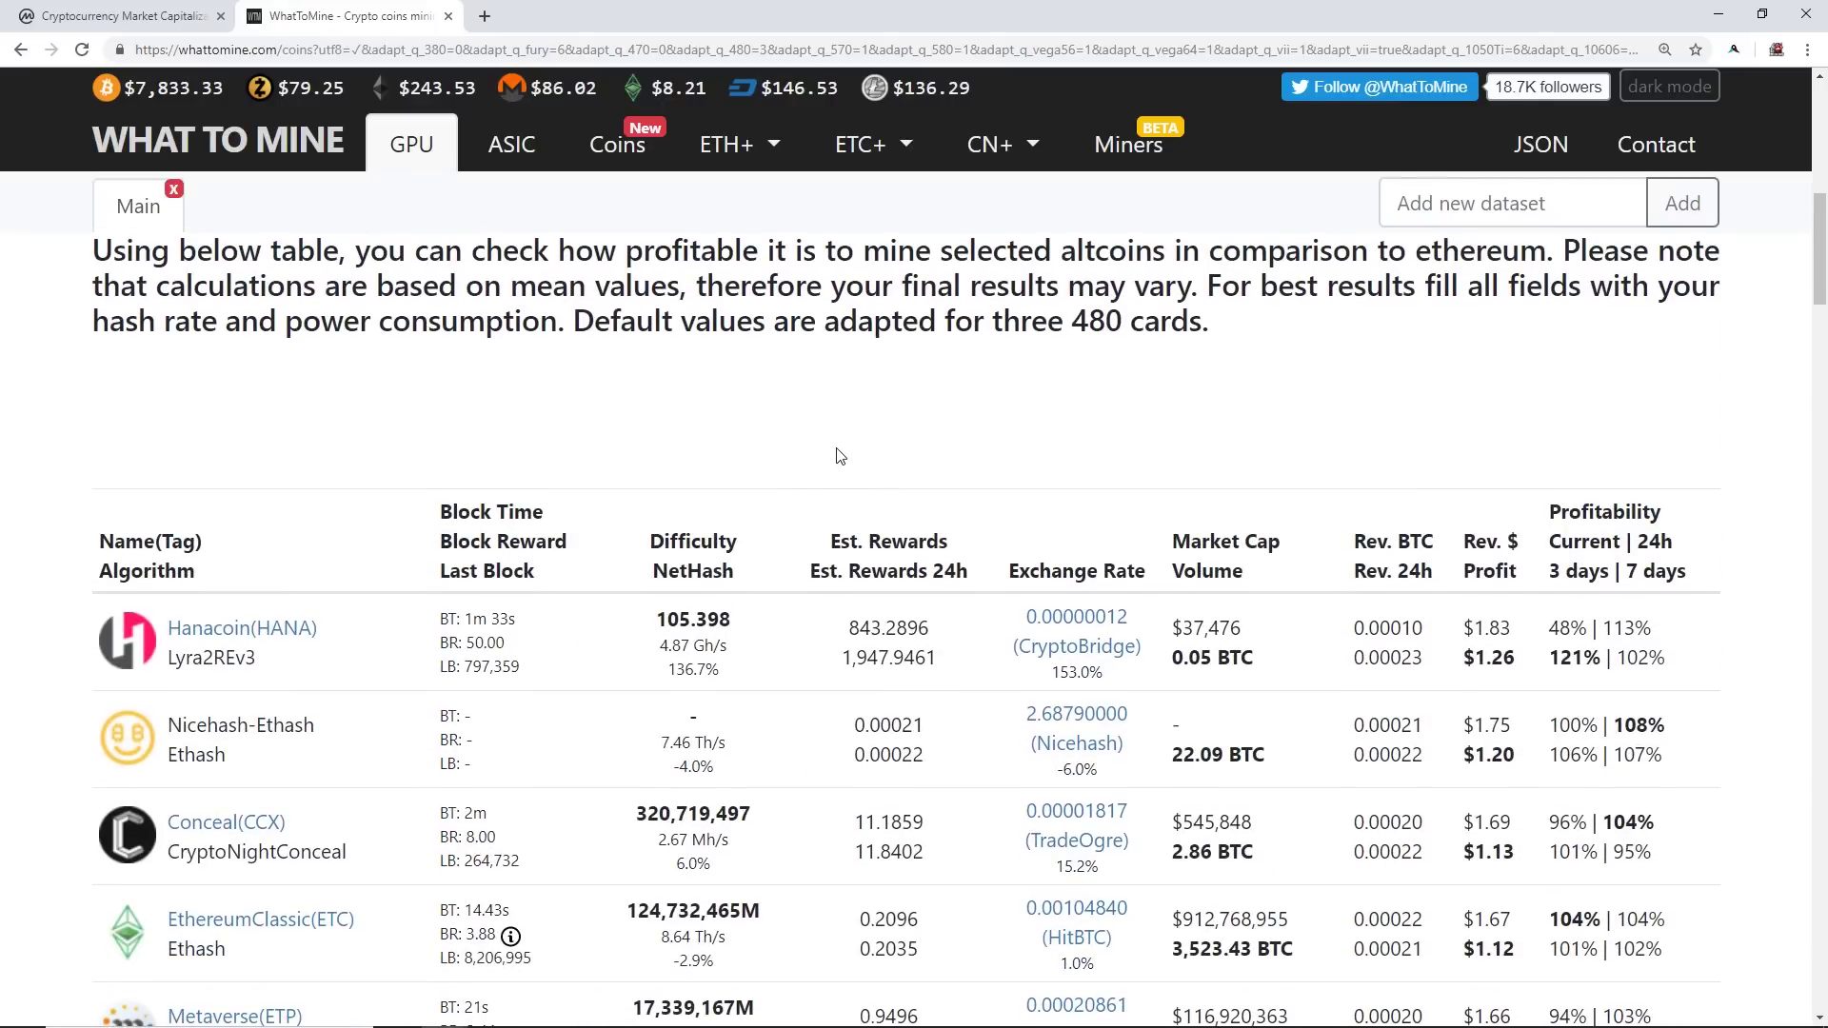
pyautogui.scroll(10, 830, 415)
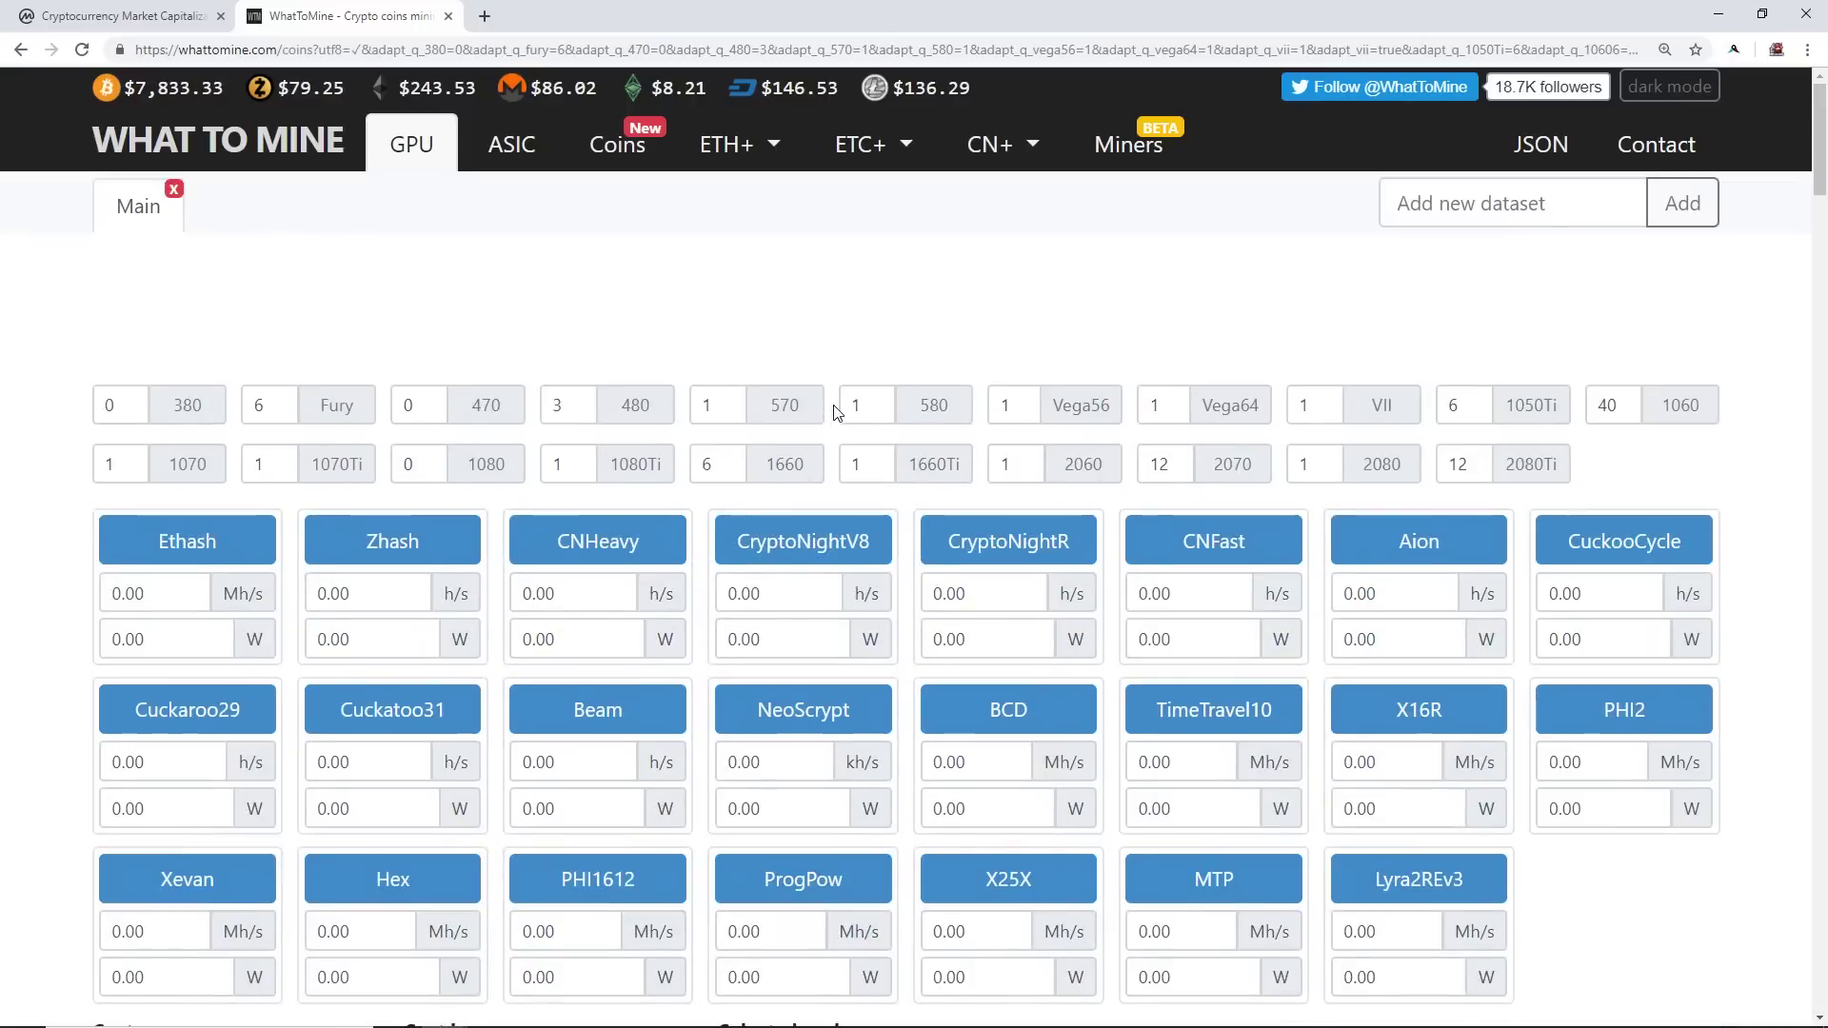
pyautogui.click(1534, 419)
pyautogui.click(1533, 411)
pyautogui.click(1687, 411)
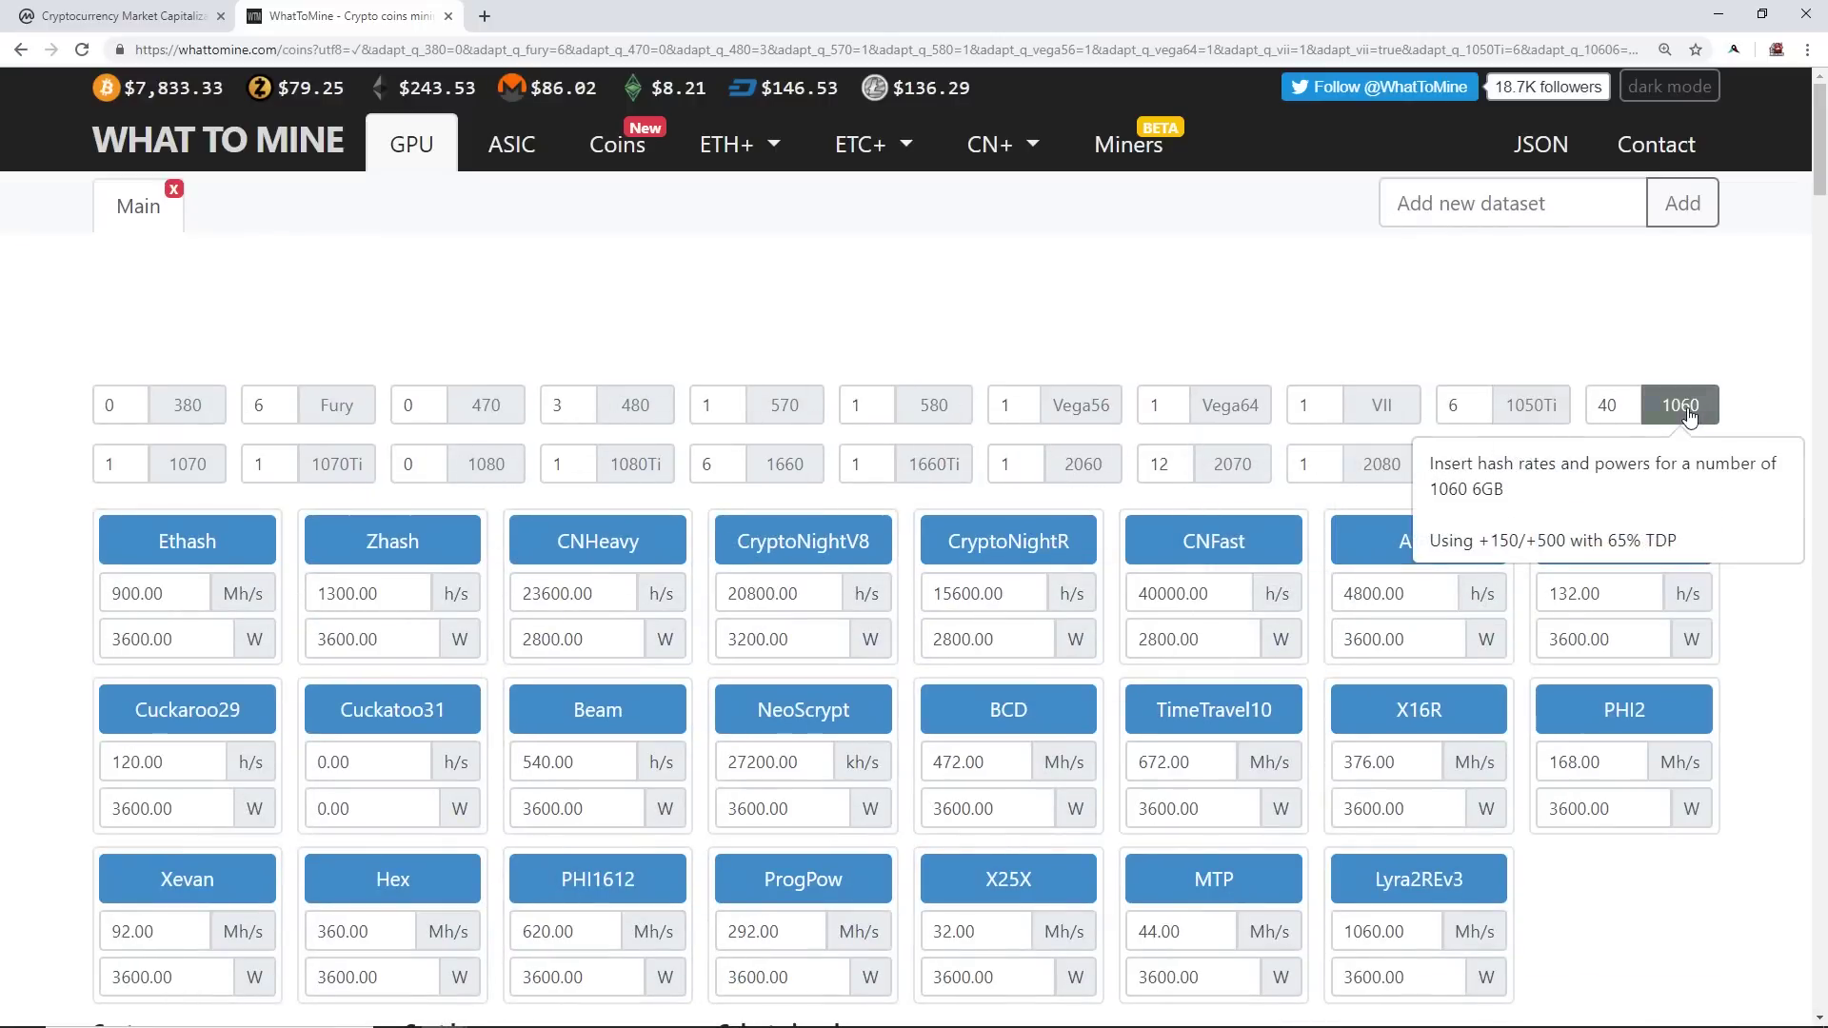
# - Toggle the GTX 1070 through 1660Ti cards off again, leaving a single GTX 1070 loaded
pyautogui.click(188, 463)
pyautogui.click(336, 463)
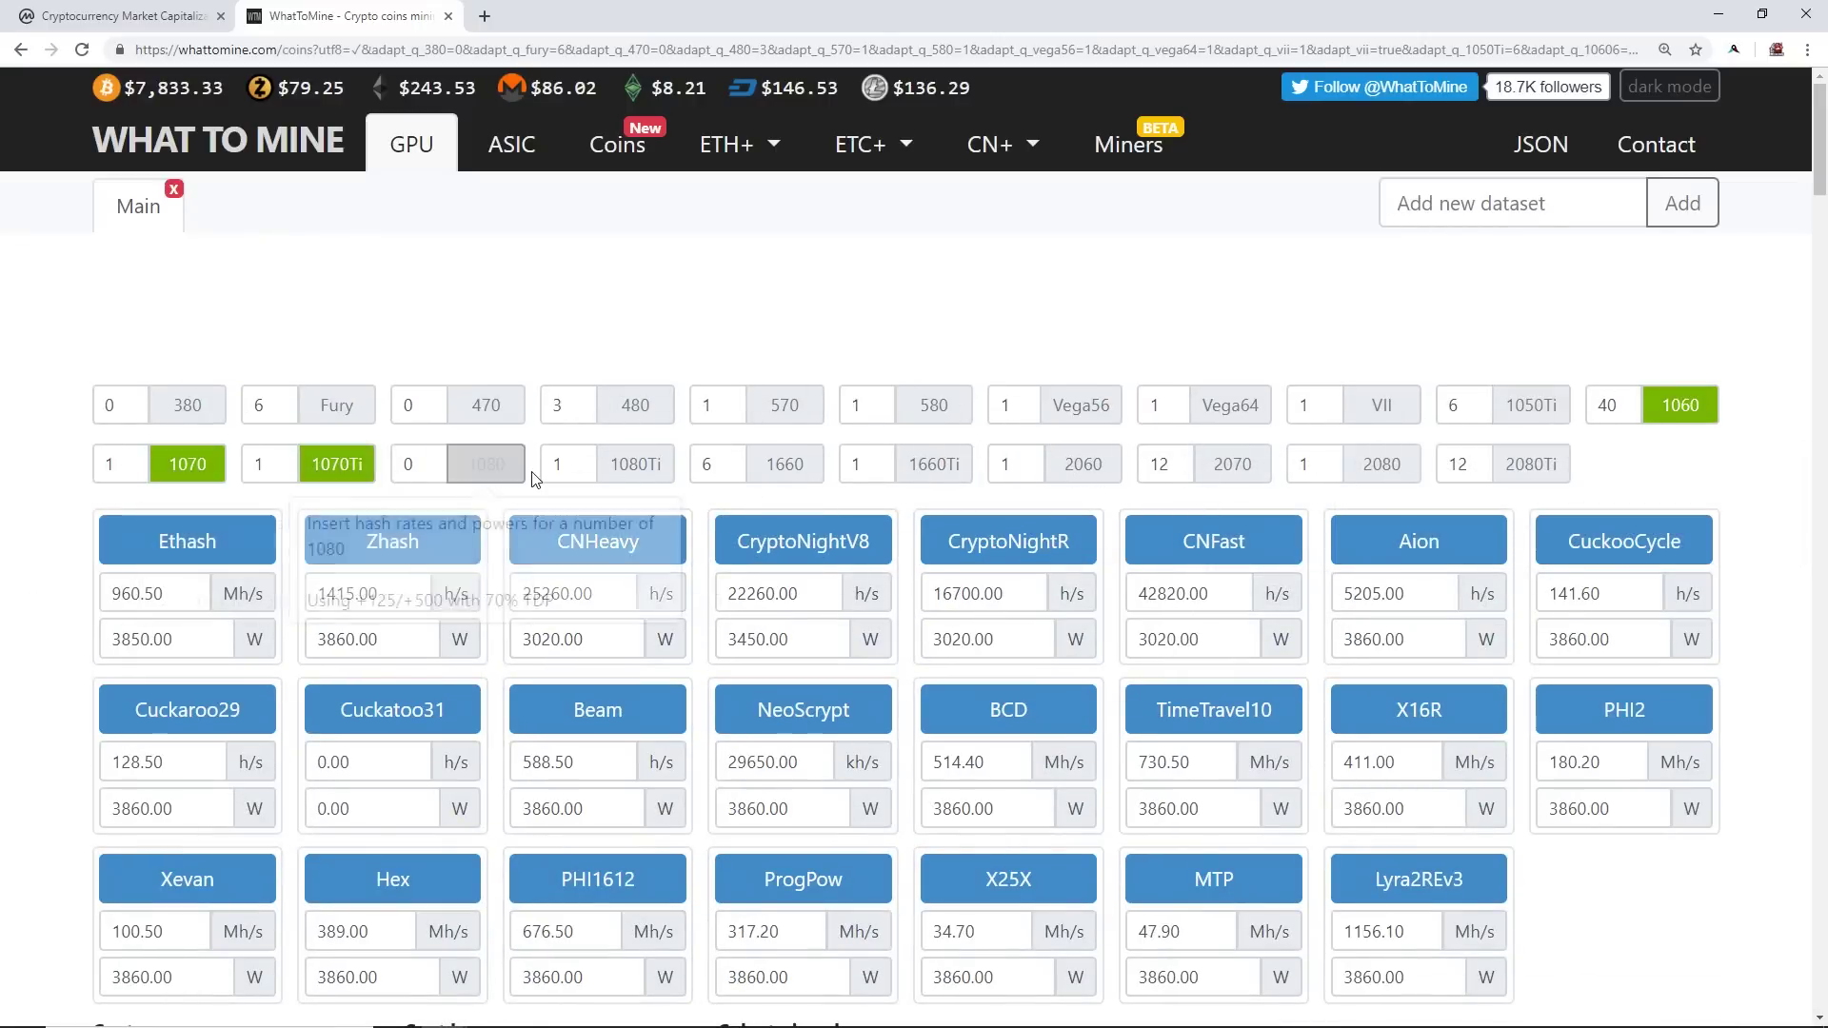
pyautogui.click(505, 467)
pyautogui.click(635, 464)
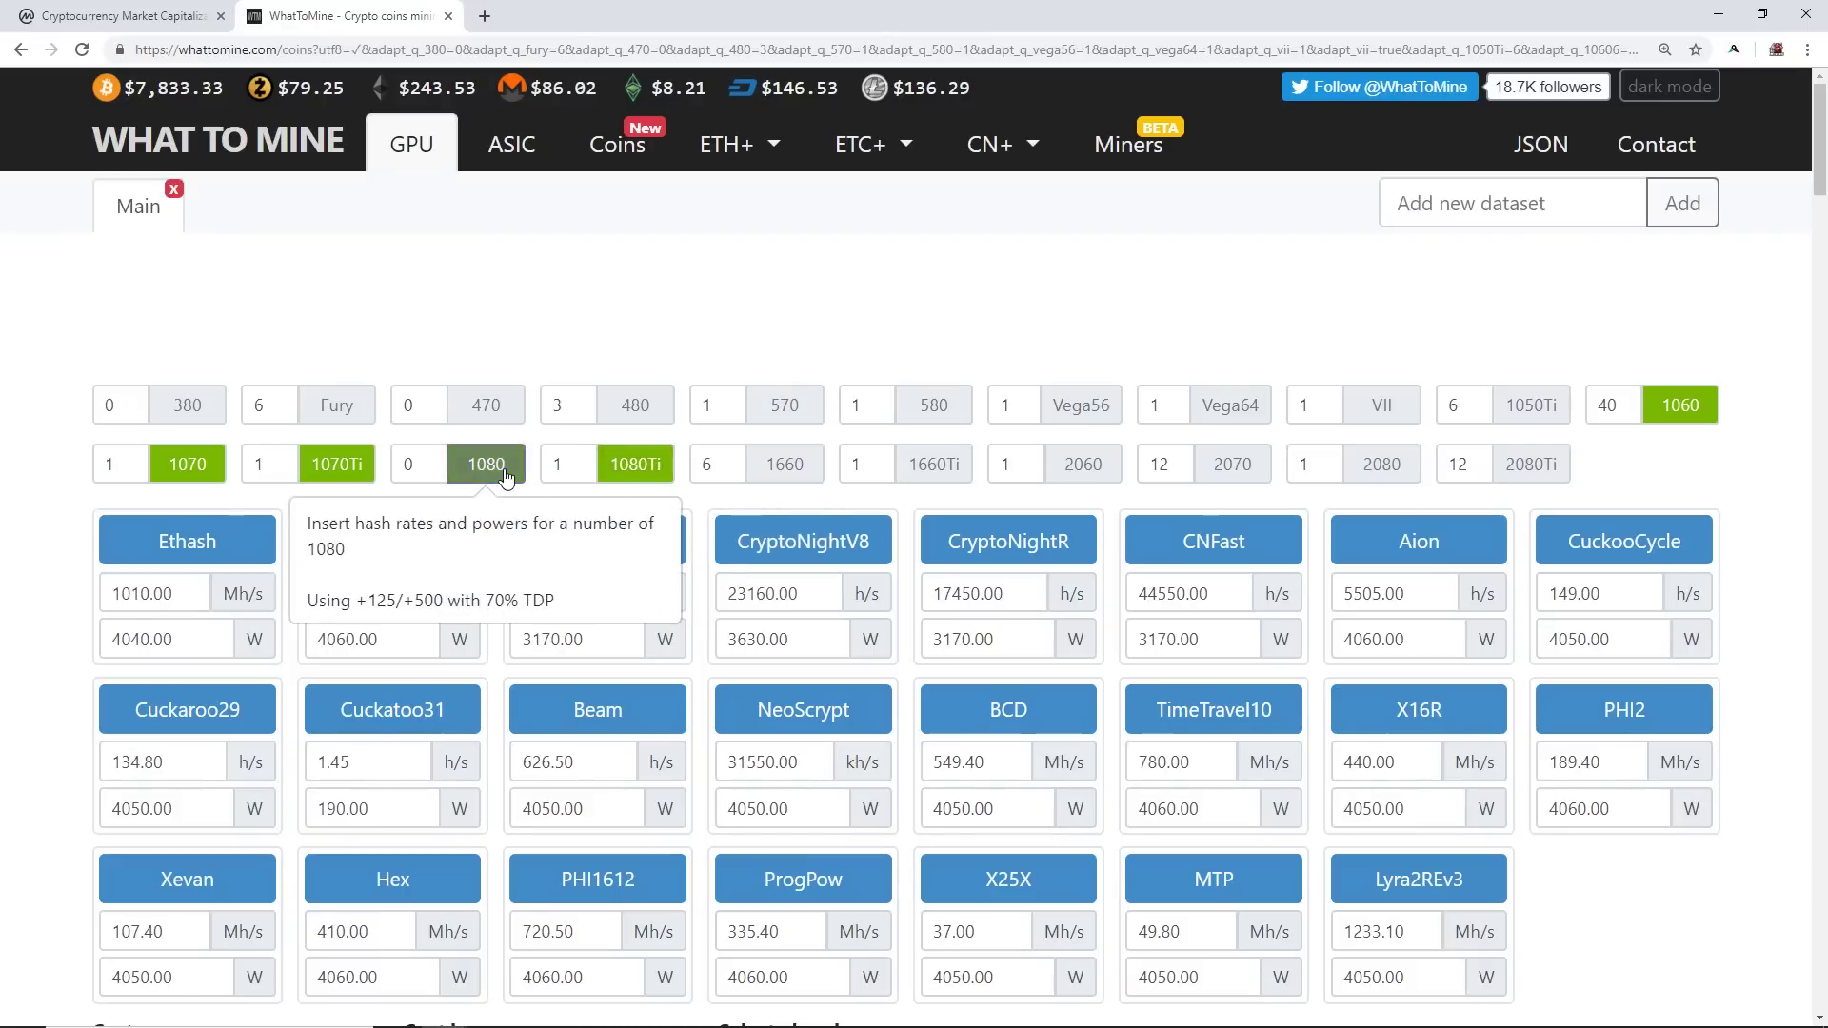
pyautogui.click(504, 467)
pyautogui.click(336, 464)
pyautogui.click(188, 464)
pyautogui.click(635, 464)
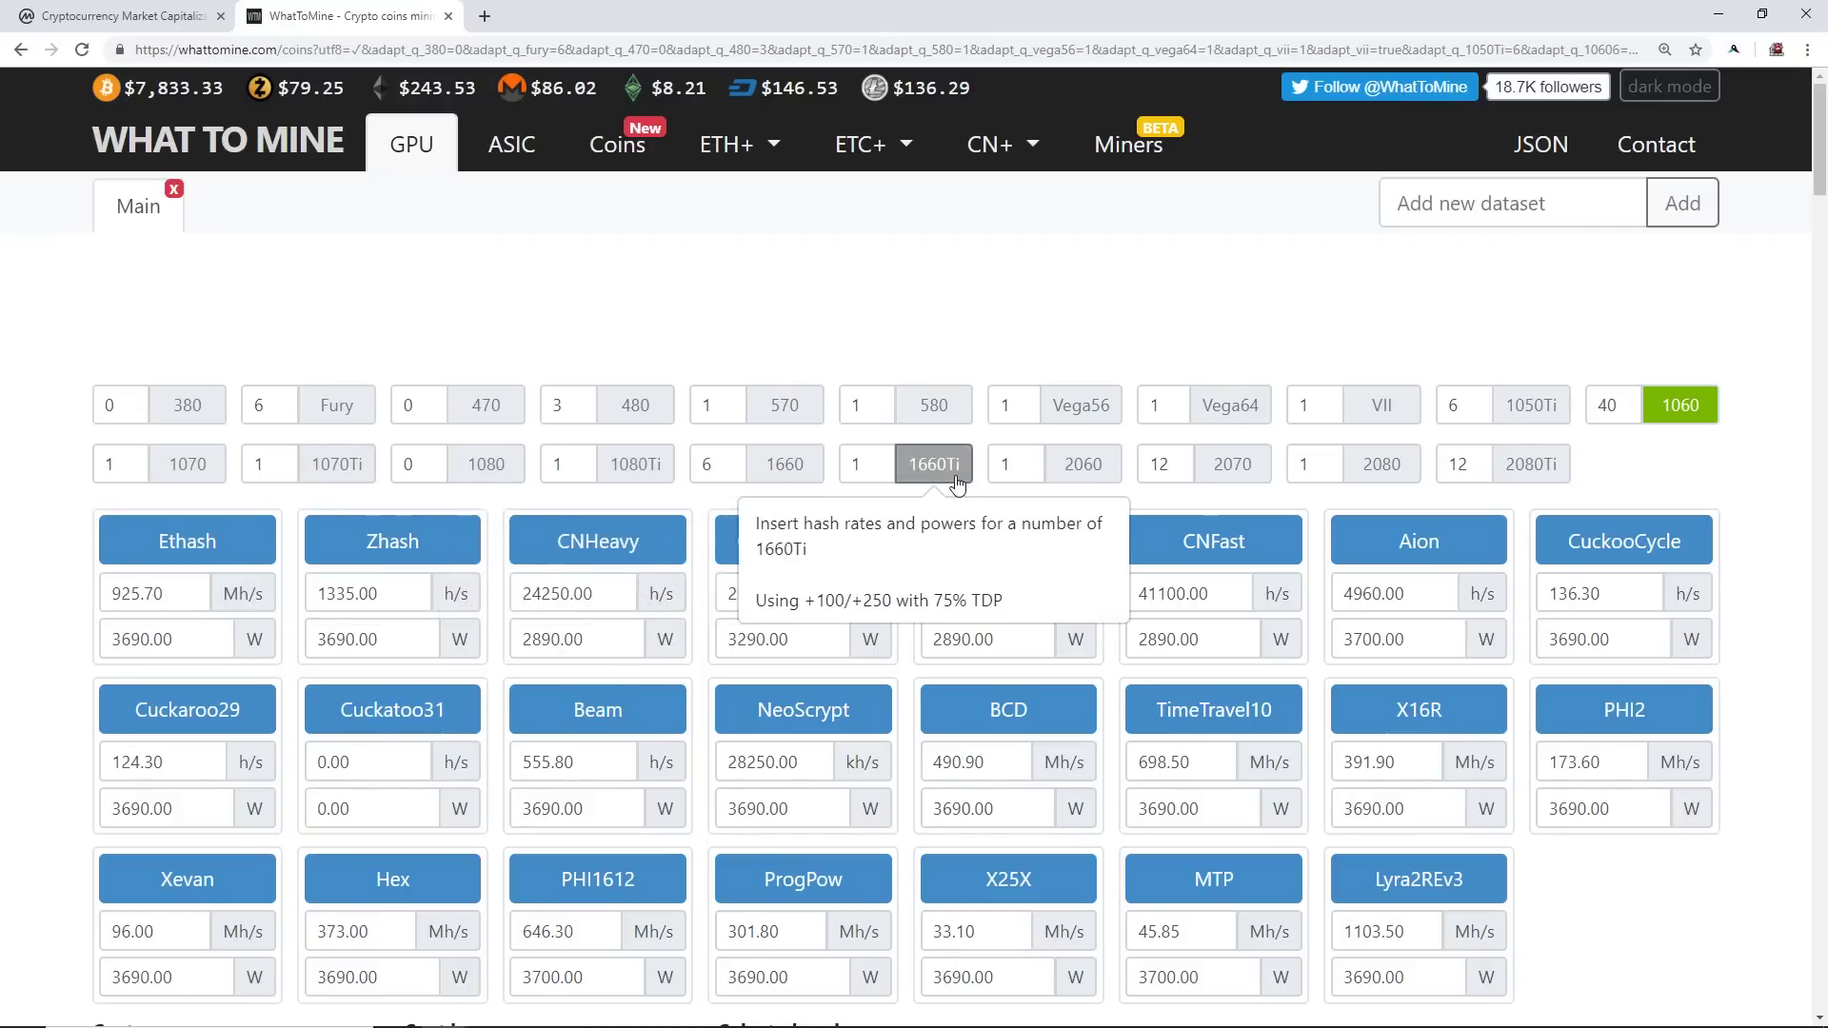
pyautogui.click(934, 464)
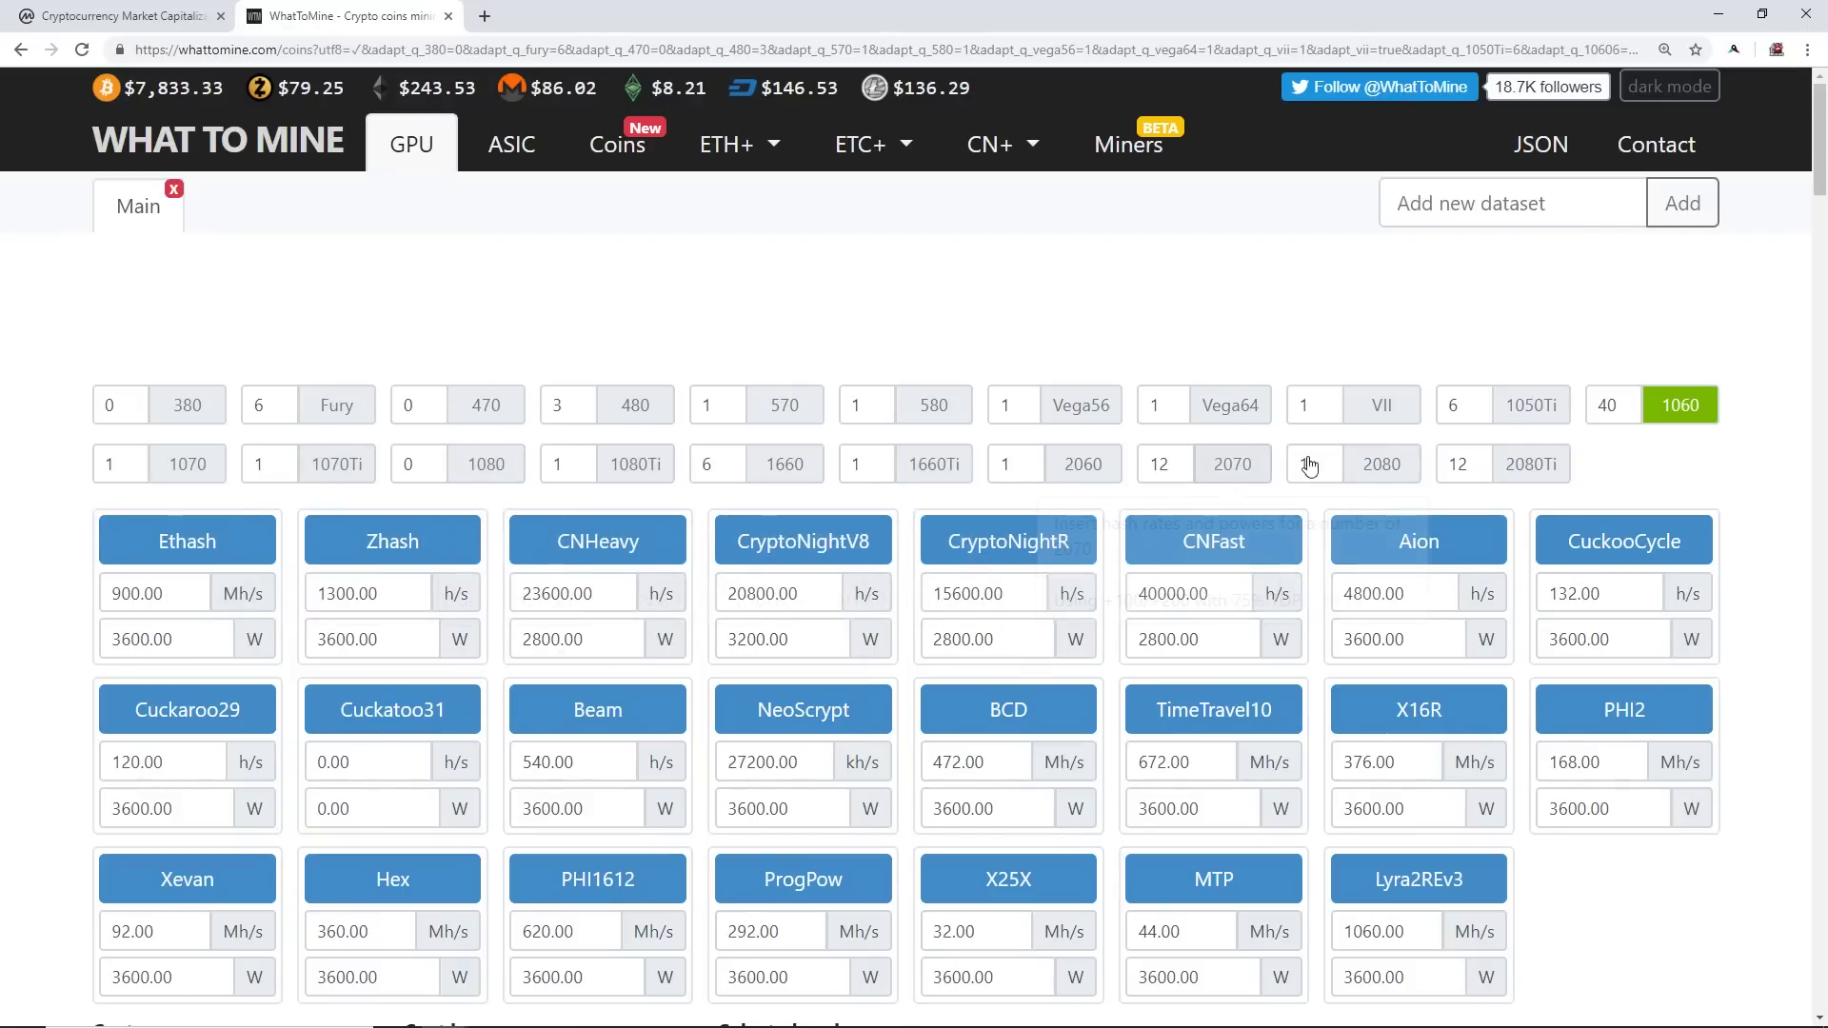
pyautogui.click(1678, 409)
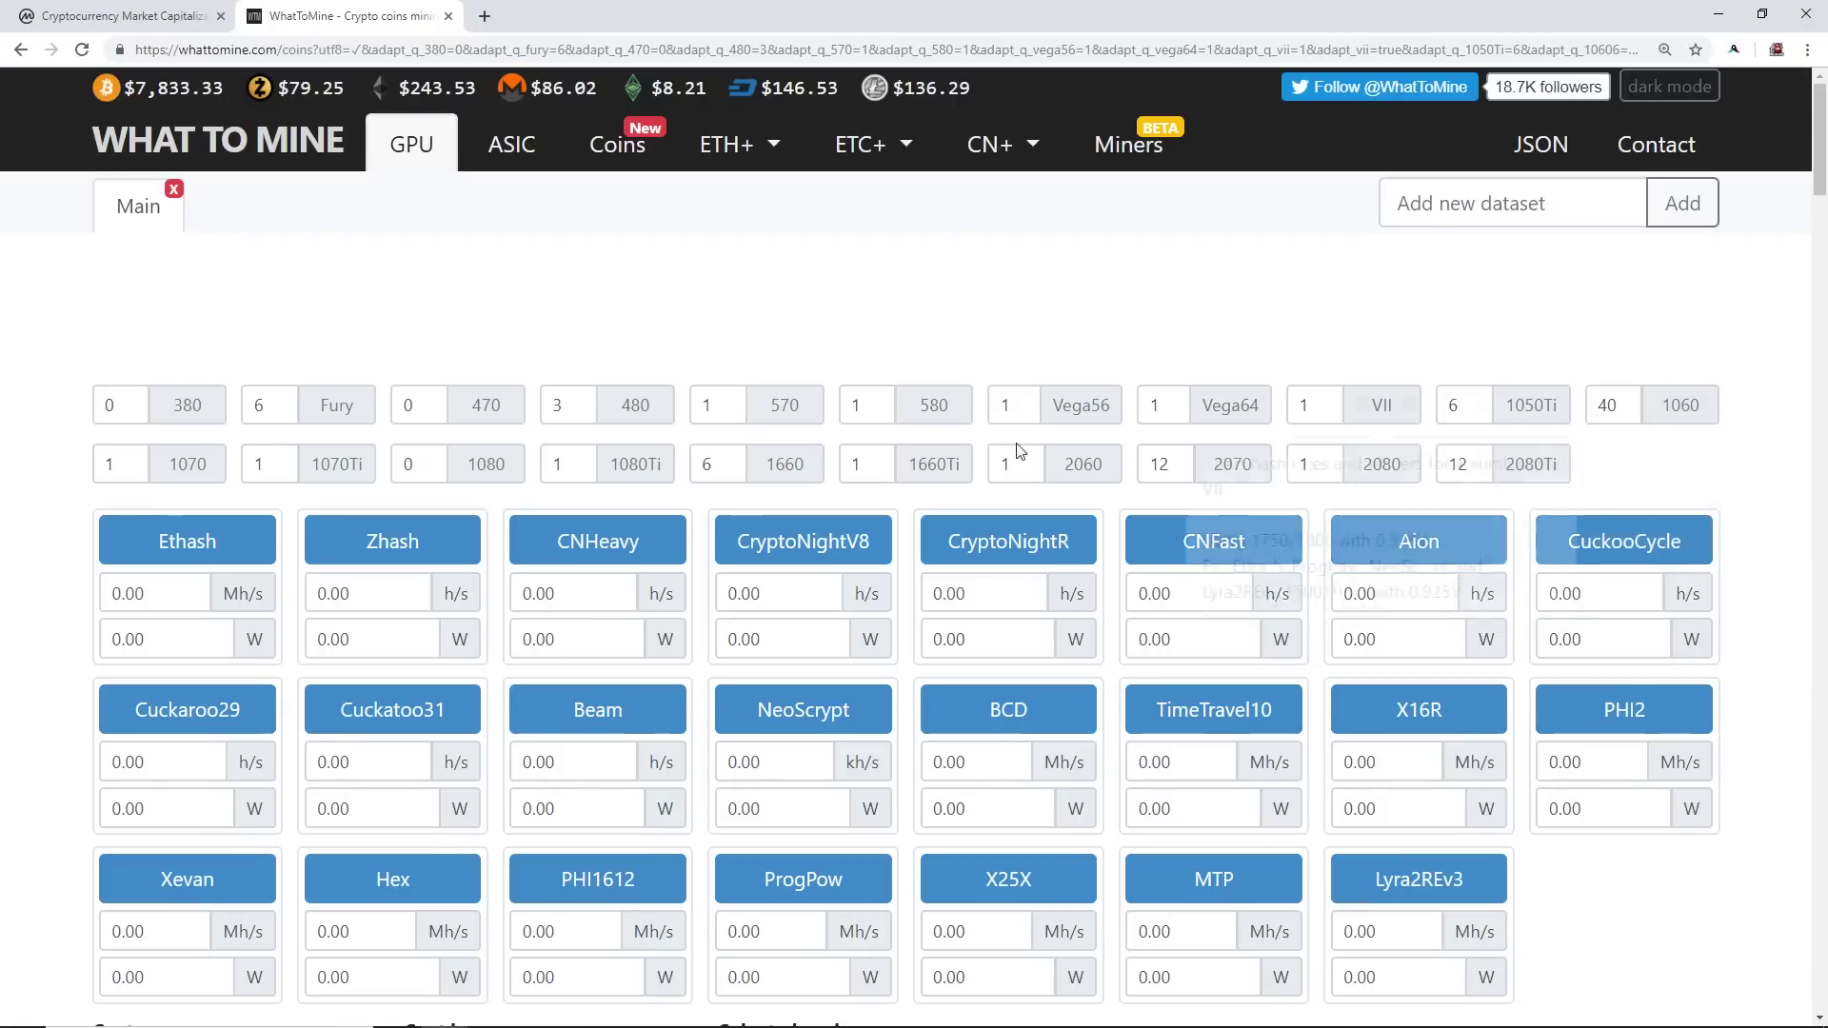
pyautogui.click(181, 464)
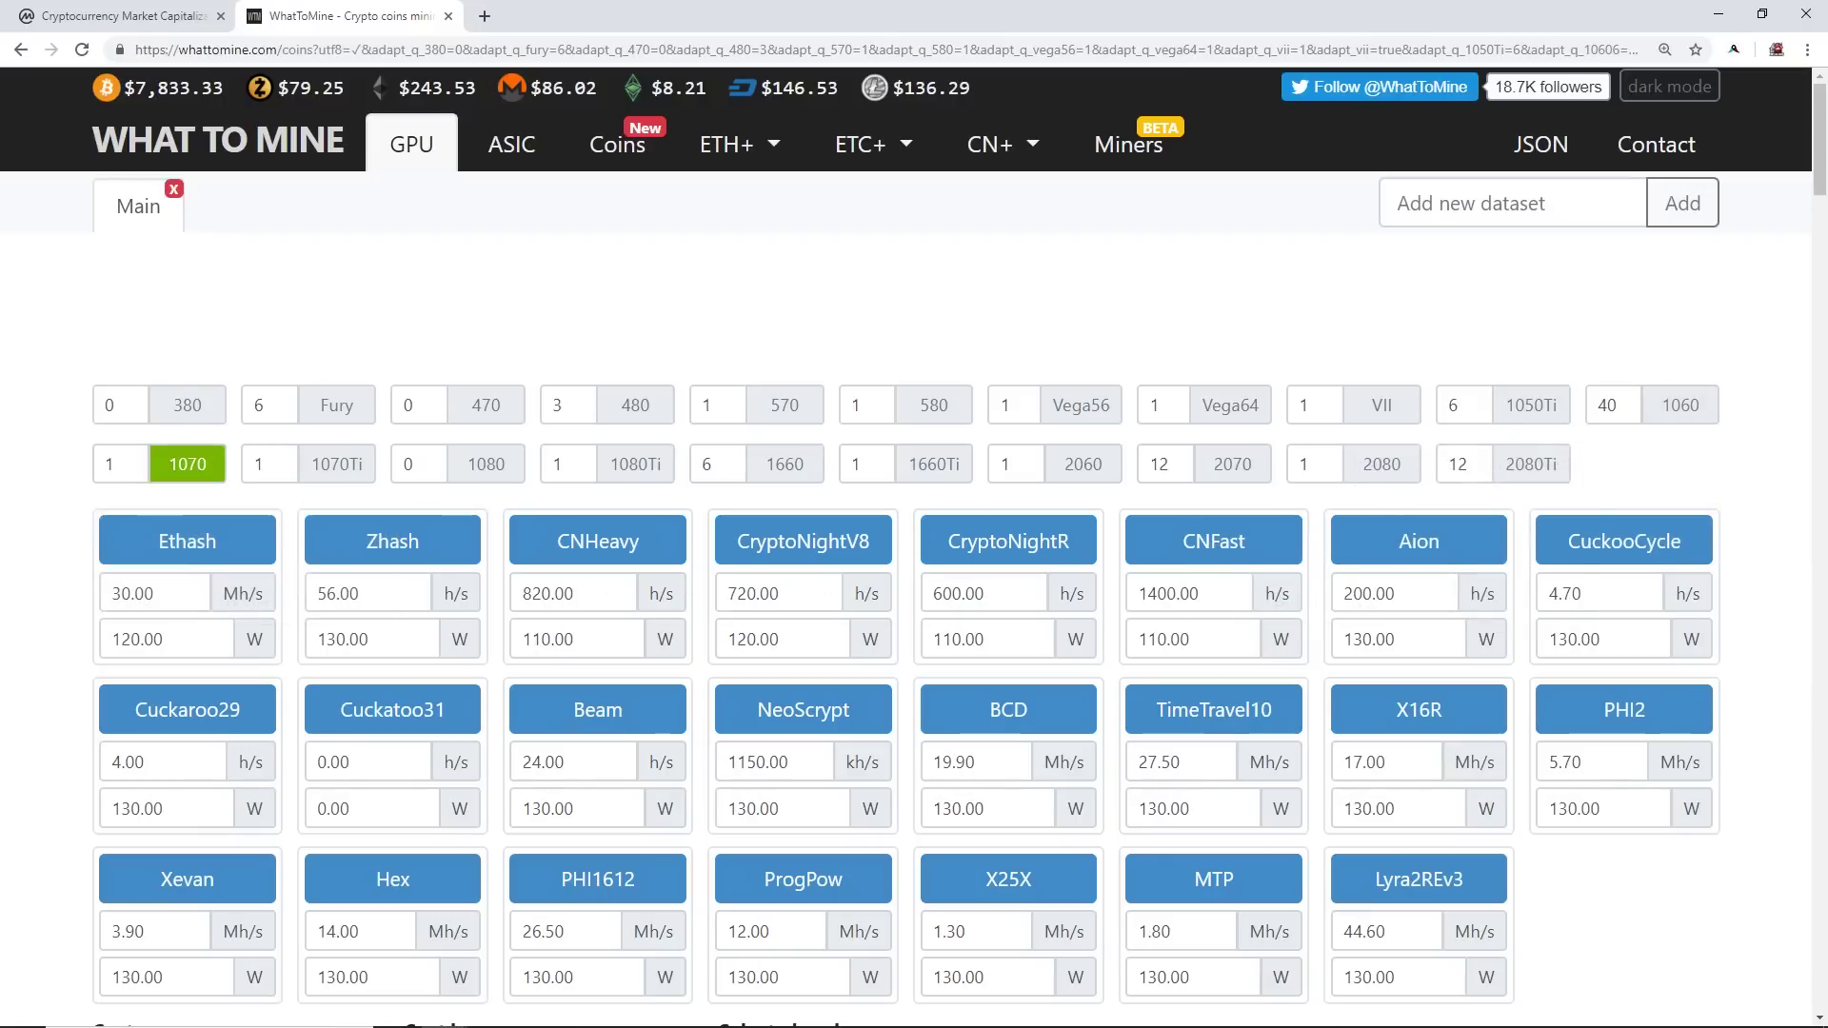
# - Confirm the 0.1 $/kWh cost and selected exchanges, then calculate for one GTX 1070
pyautogui.scroll(-5, 1482, 602)
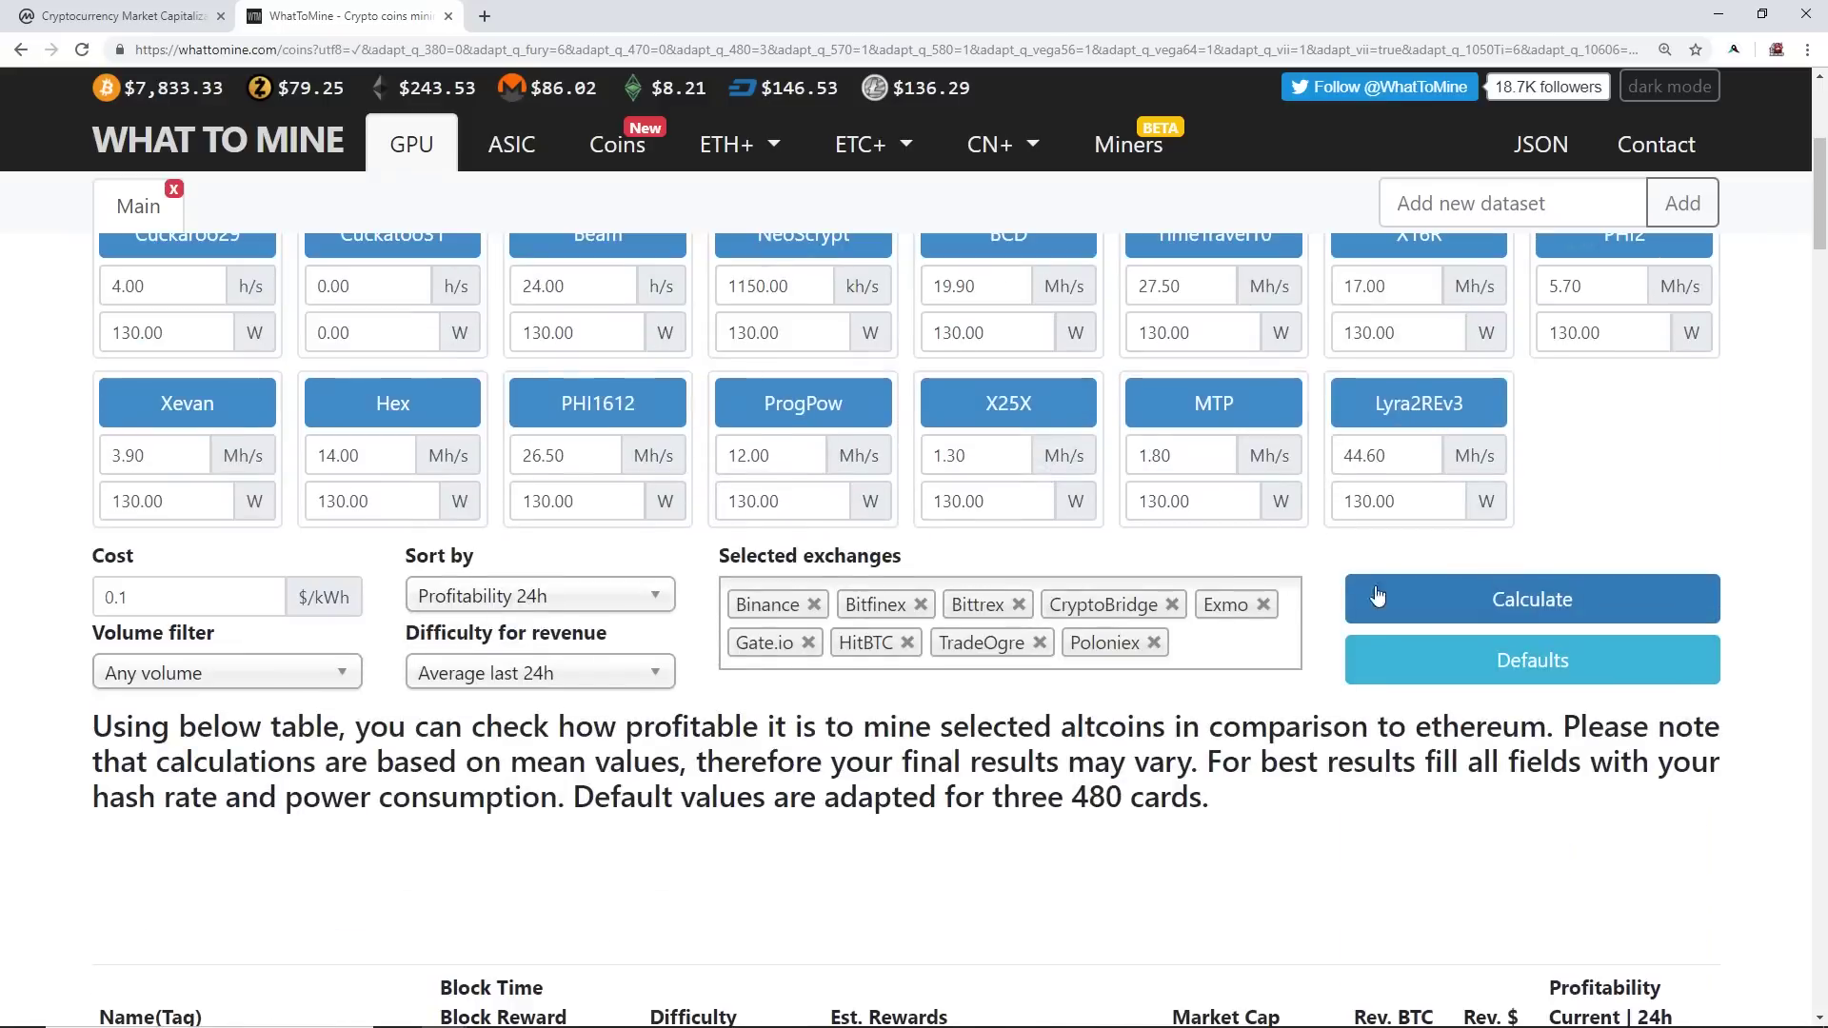
pyautogui.scroll(3, 1482, 602)
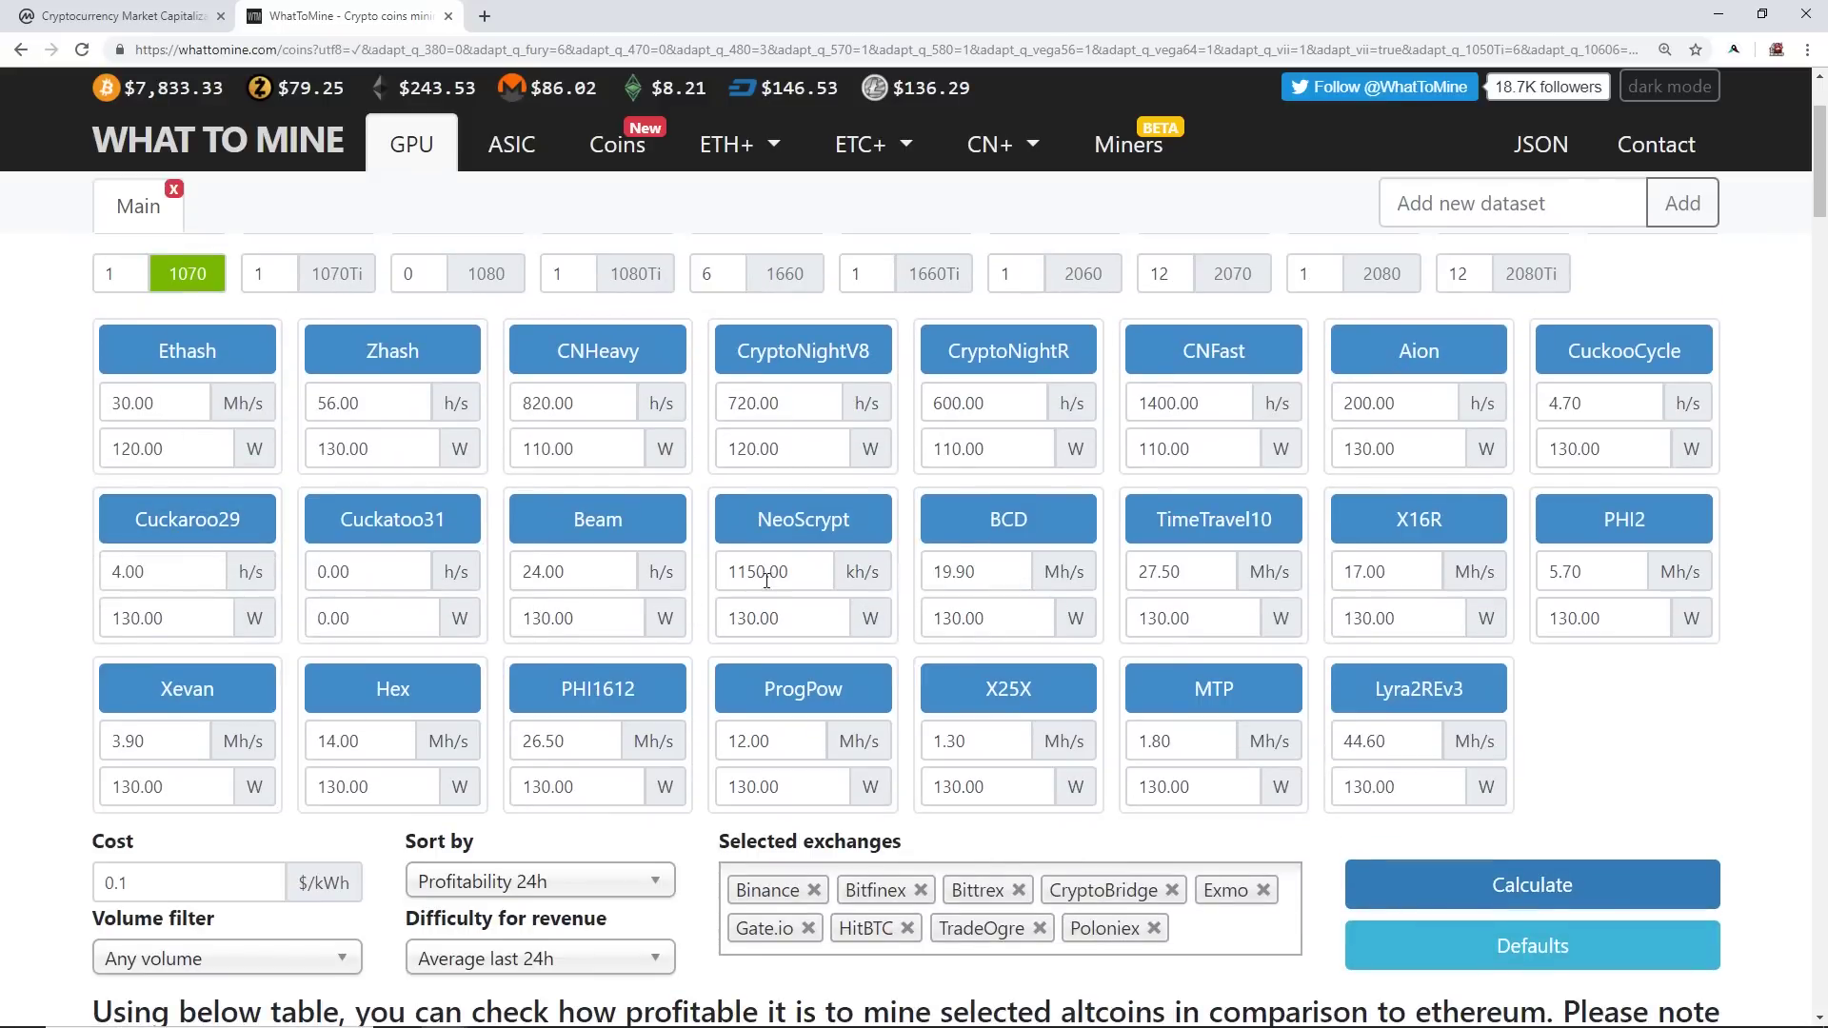
pyautogui.scroll(2, 1214, 362)
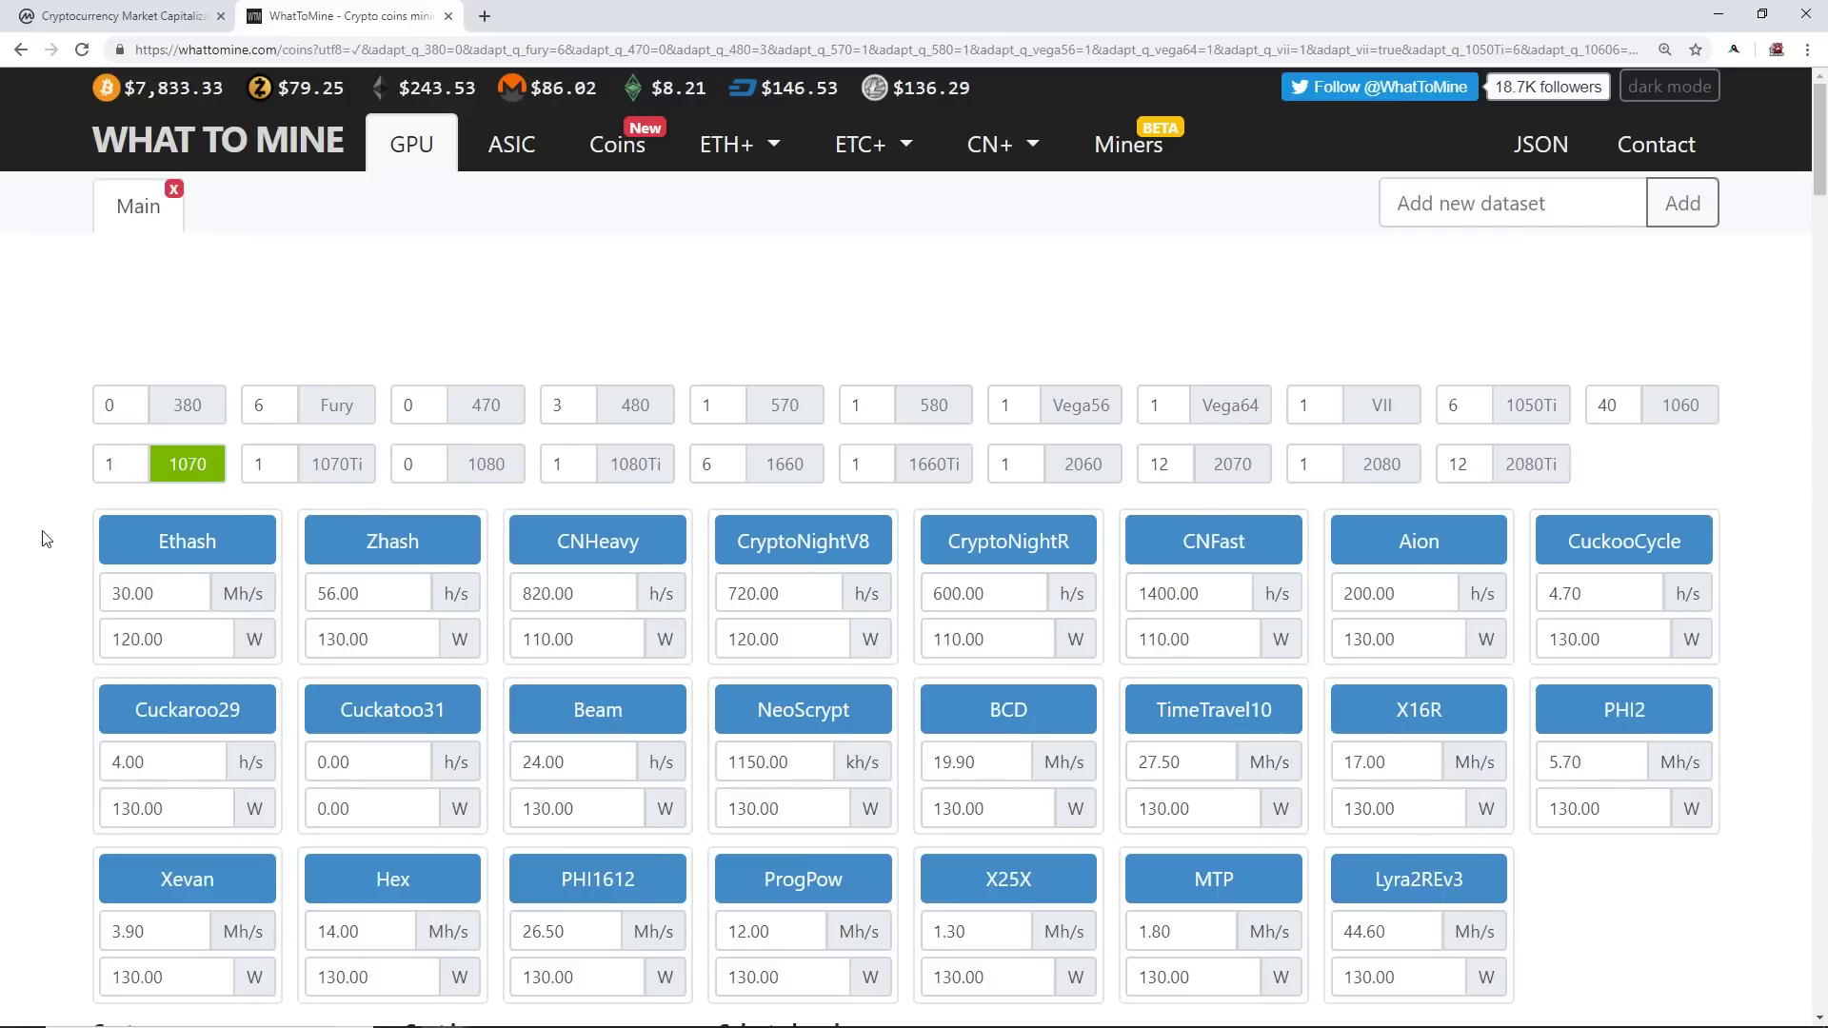
pyautogui.scroll(-1, 43, 539)
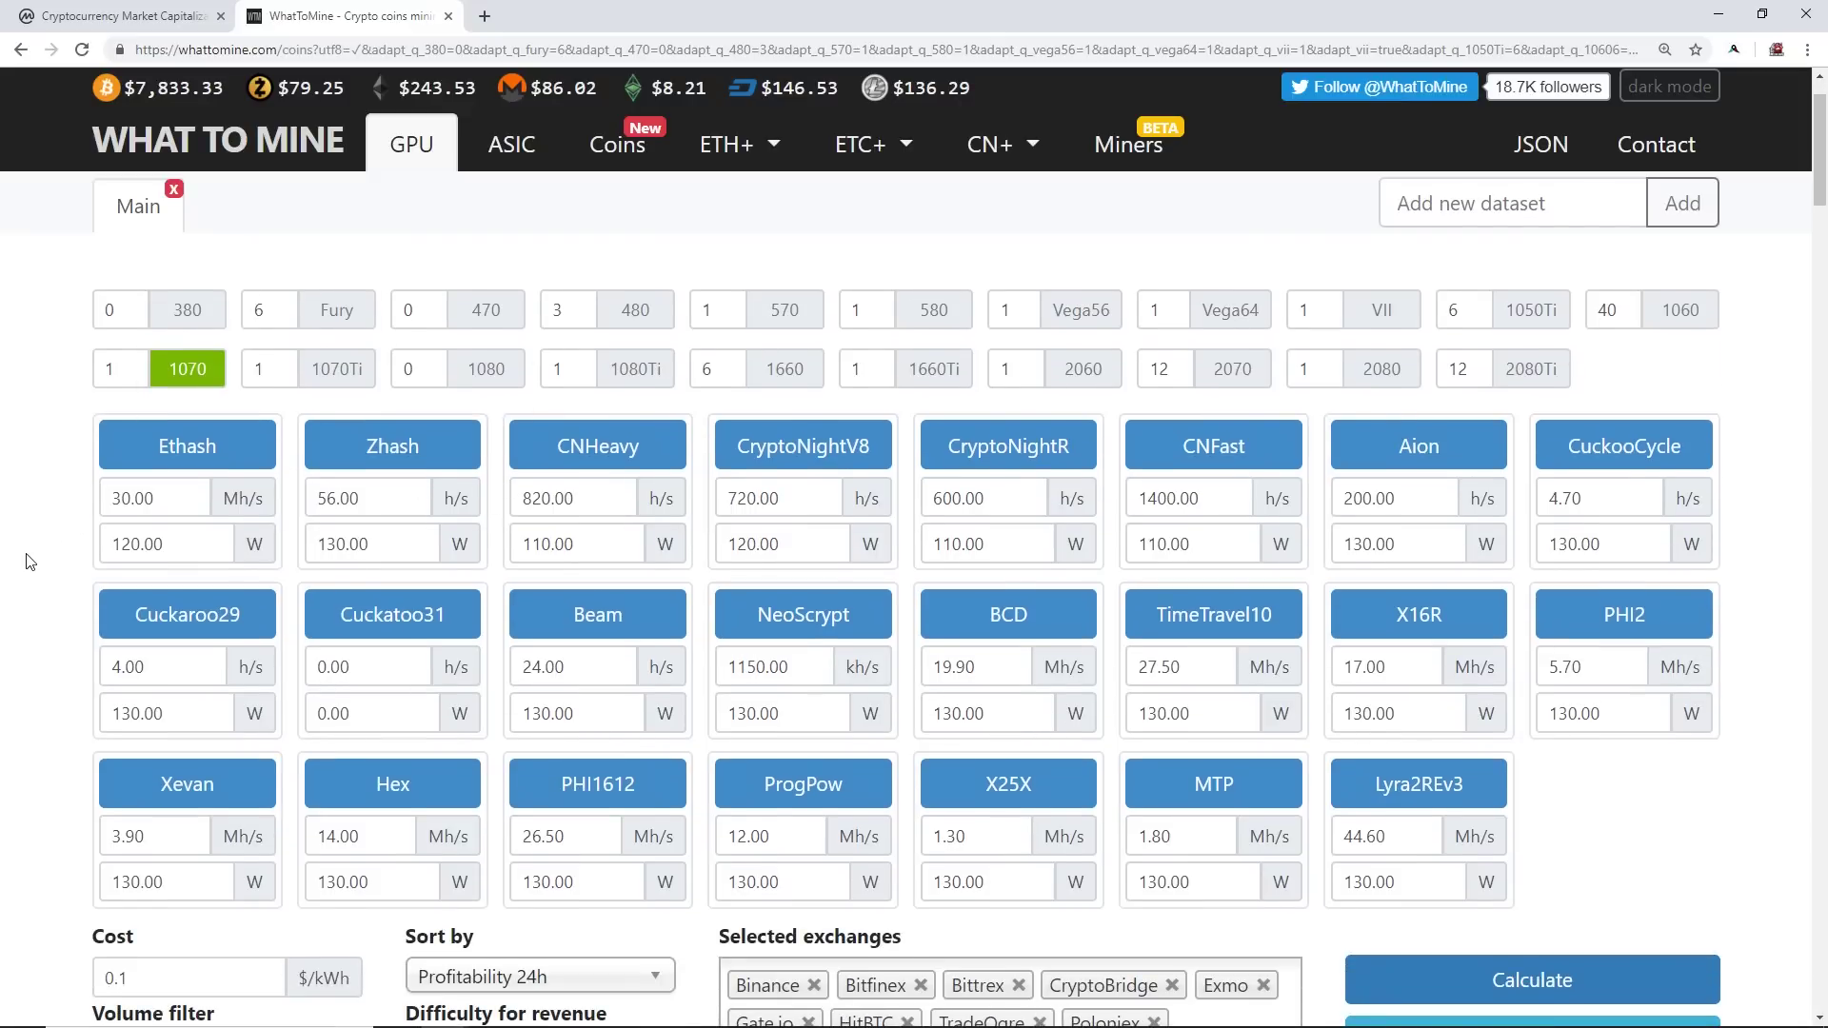
pyautogui.scroll(-2, 43, 563)
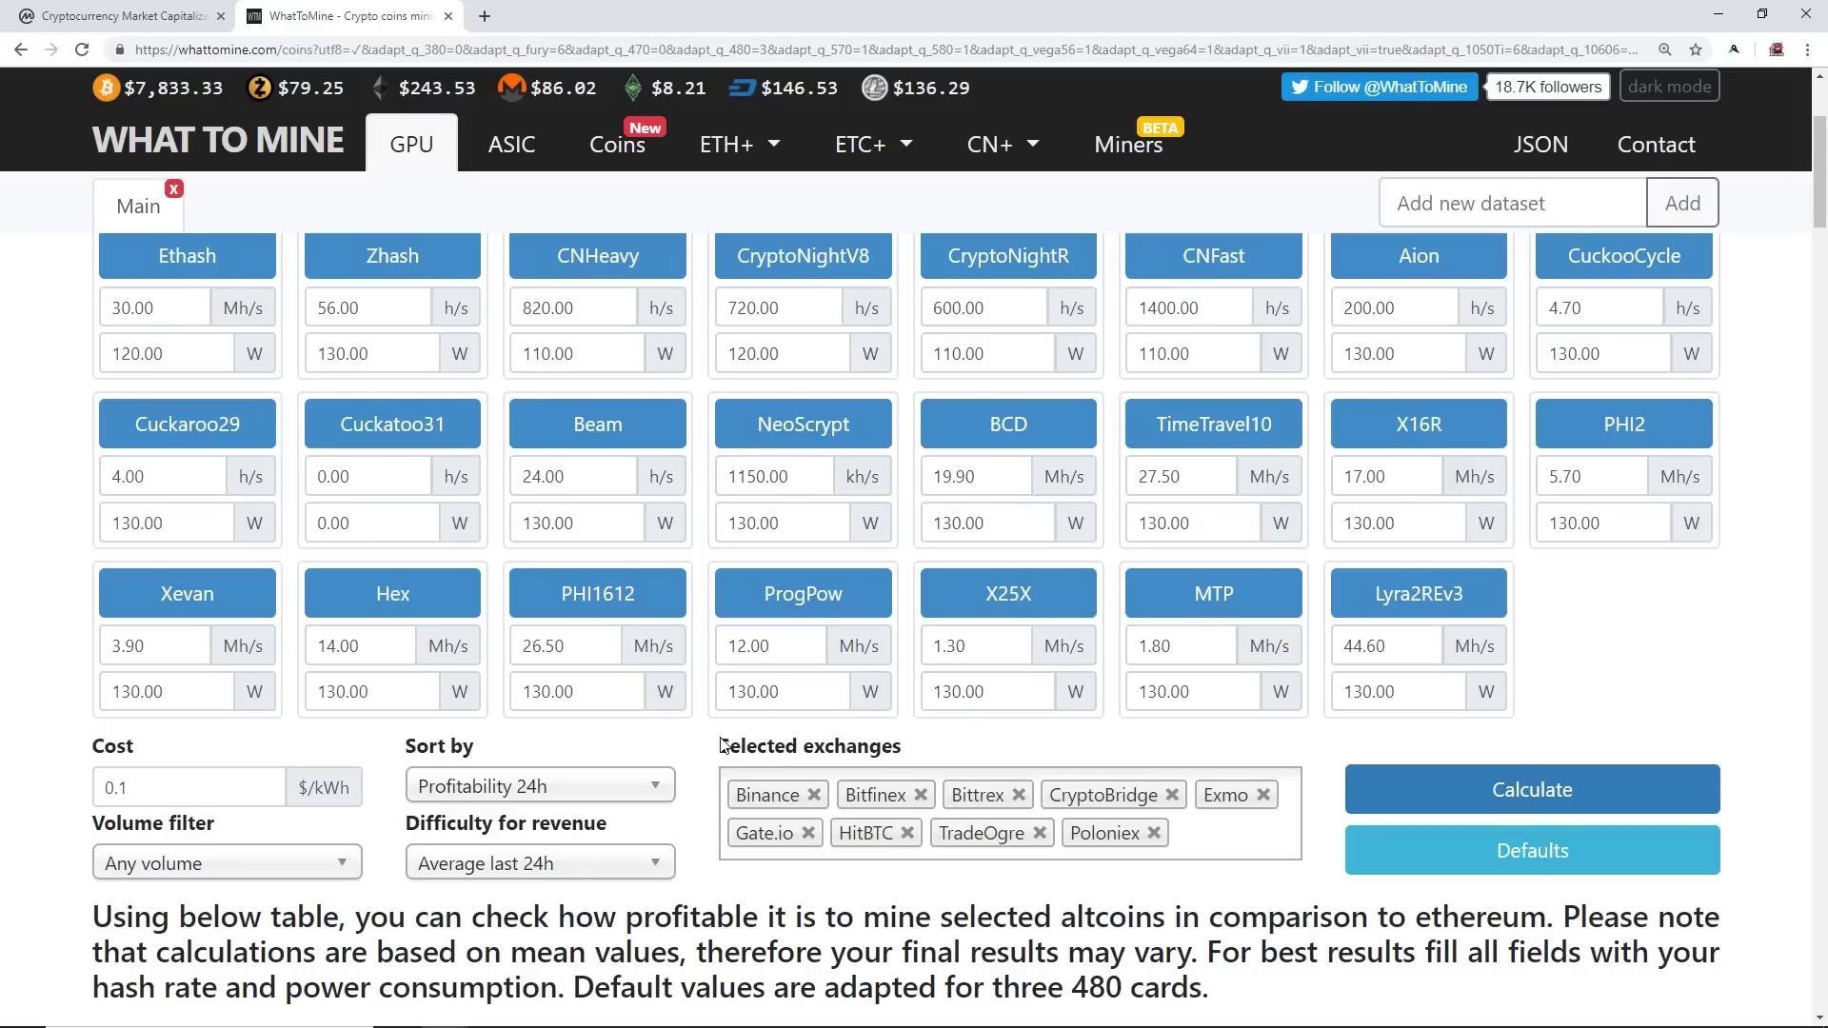
pyautogui.moveTo(735, 743)
pyautogui.mouseDown()
pyautogui.moveTo(909, 745)
pyautogui.moveTo(738, 745)
pyautogui.moveTo(767, 746)
pyautogui.mouseUp()
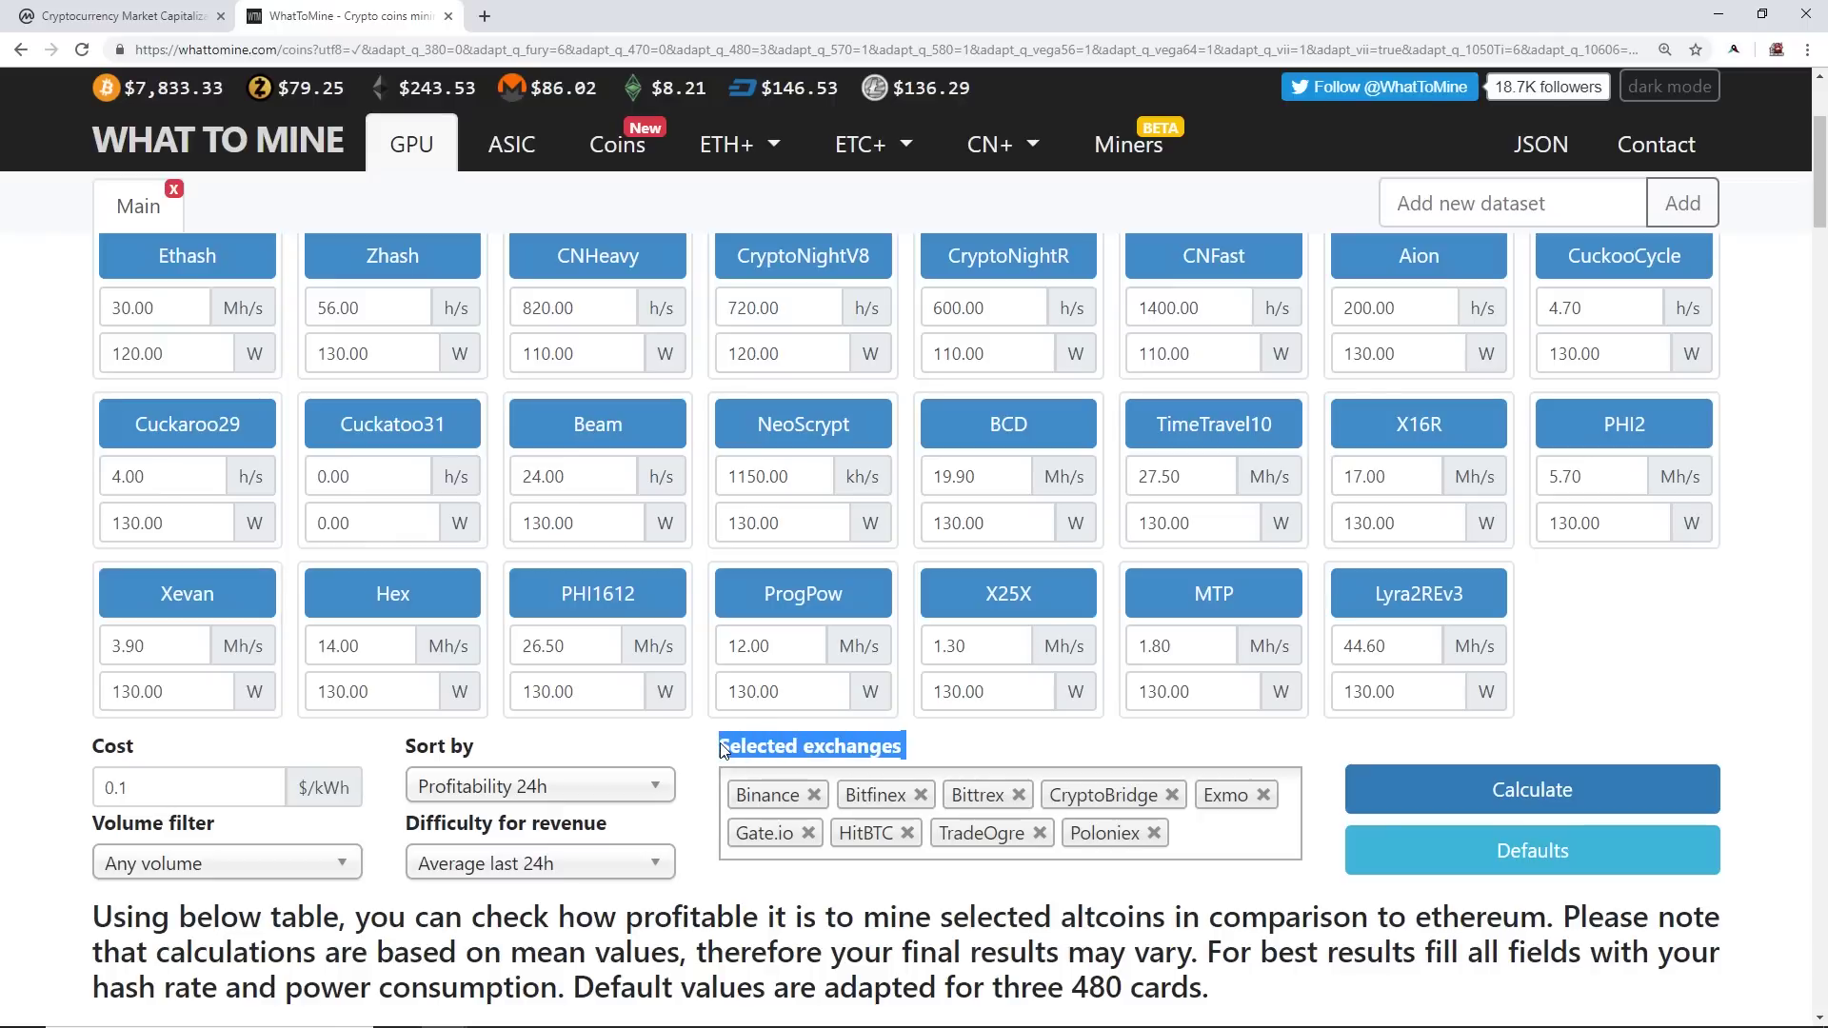
pyautogui.click(1425, 795)
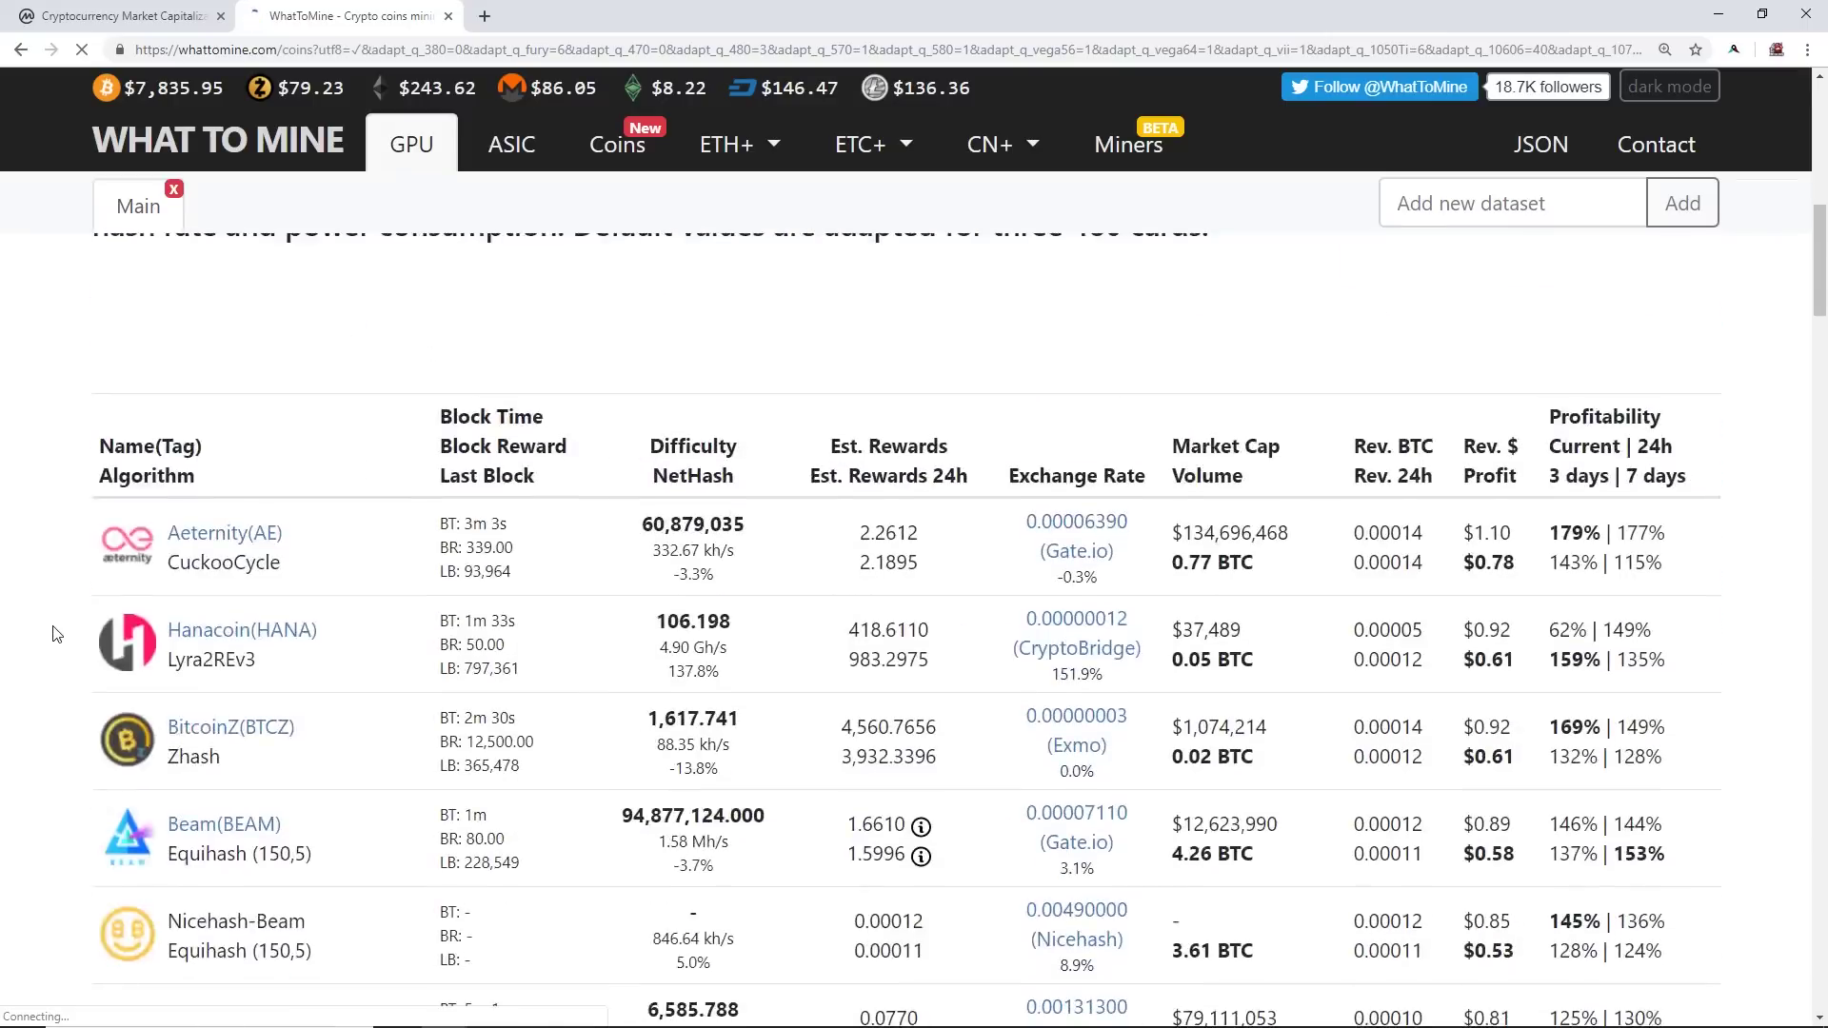
# - Highlight Aeternity's $1.10 revenue and CuckooCycle algorithm, plus Hanacoin's Lyra2REv3 entry
pyautogui.scroll(-10, 54, 617)
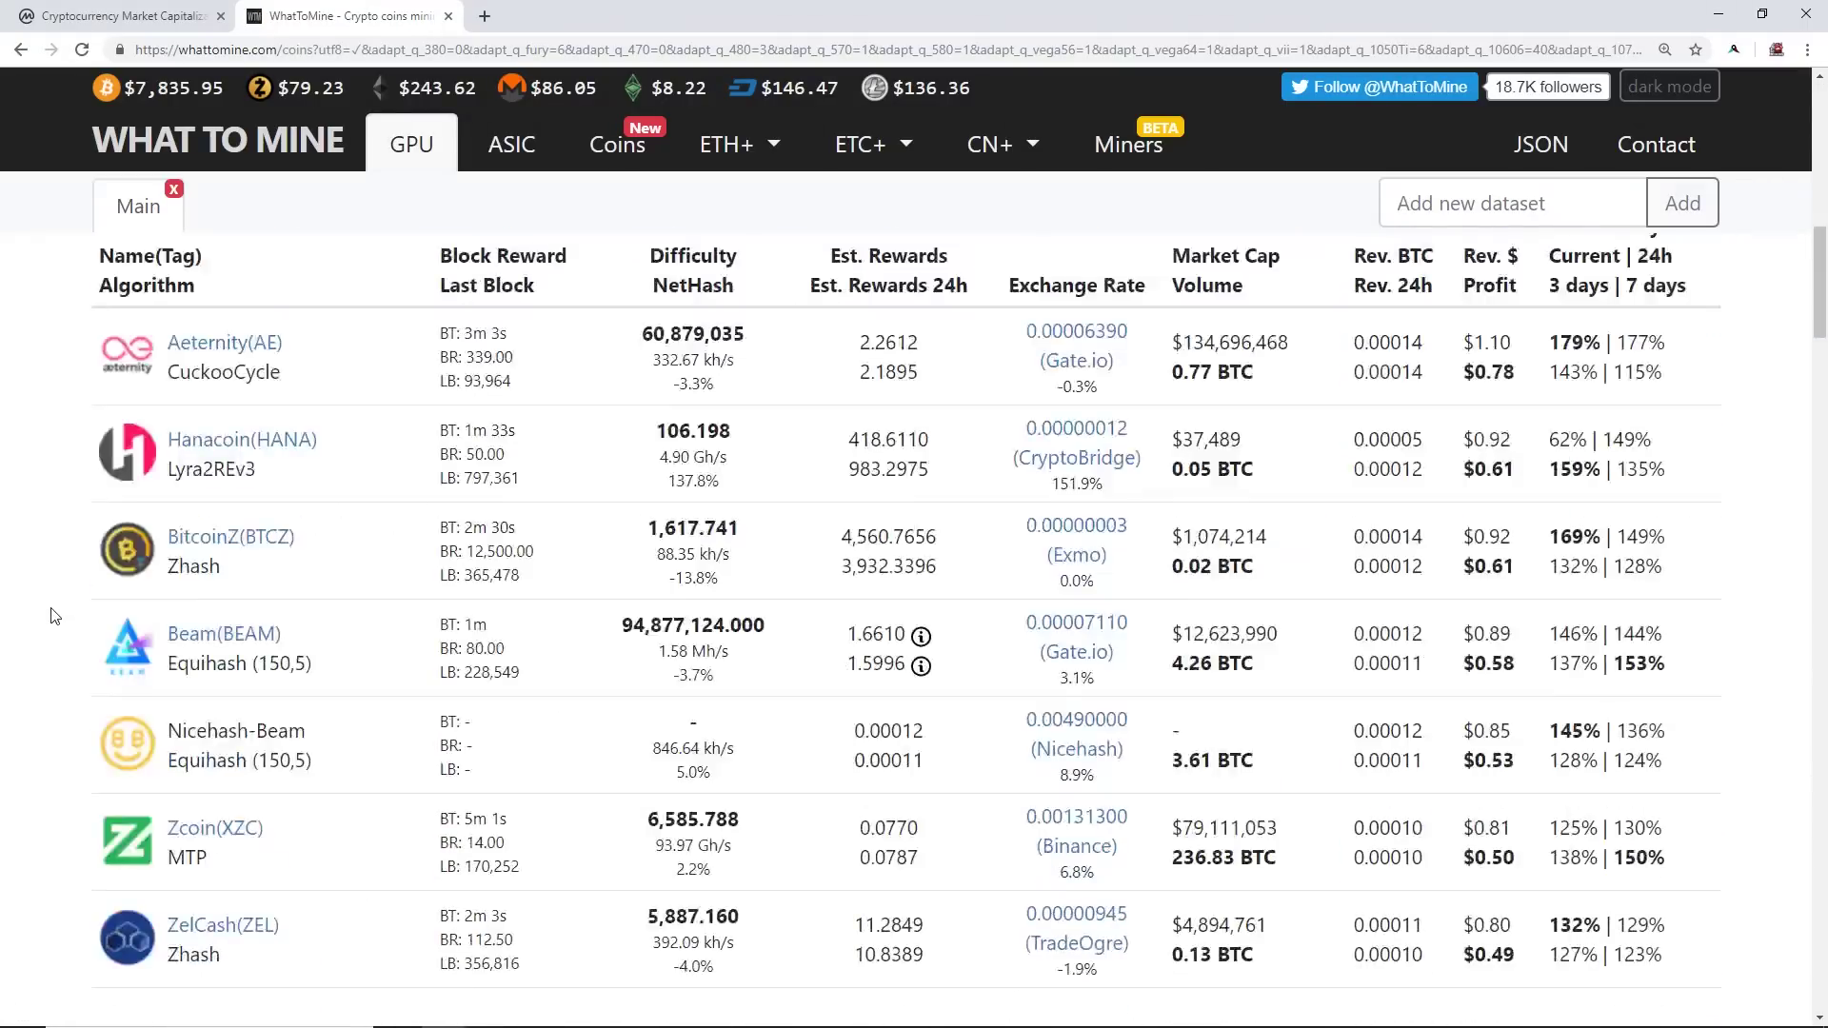
pyautogui.scroll(1, 54, 614)
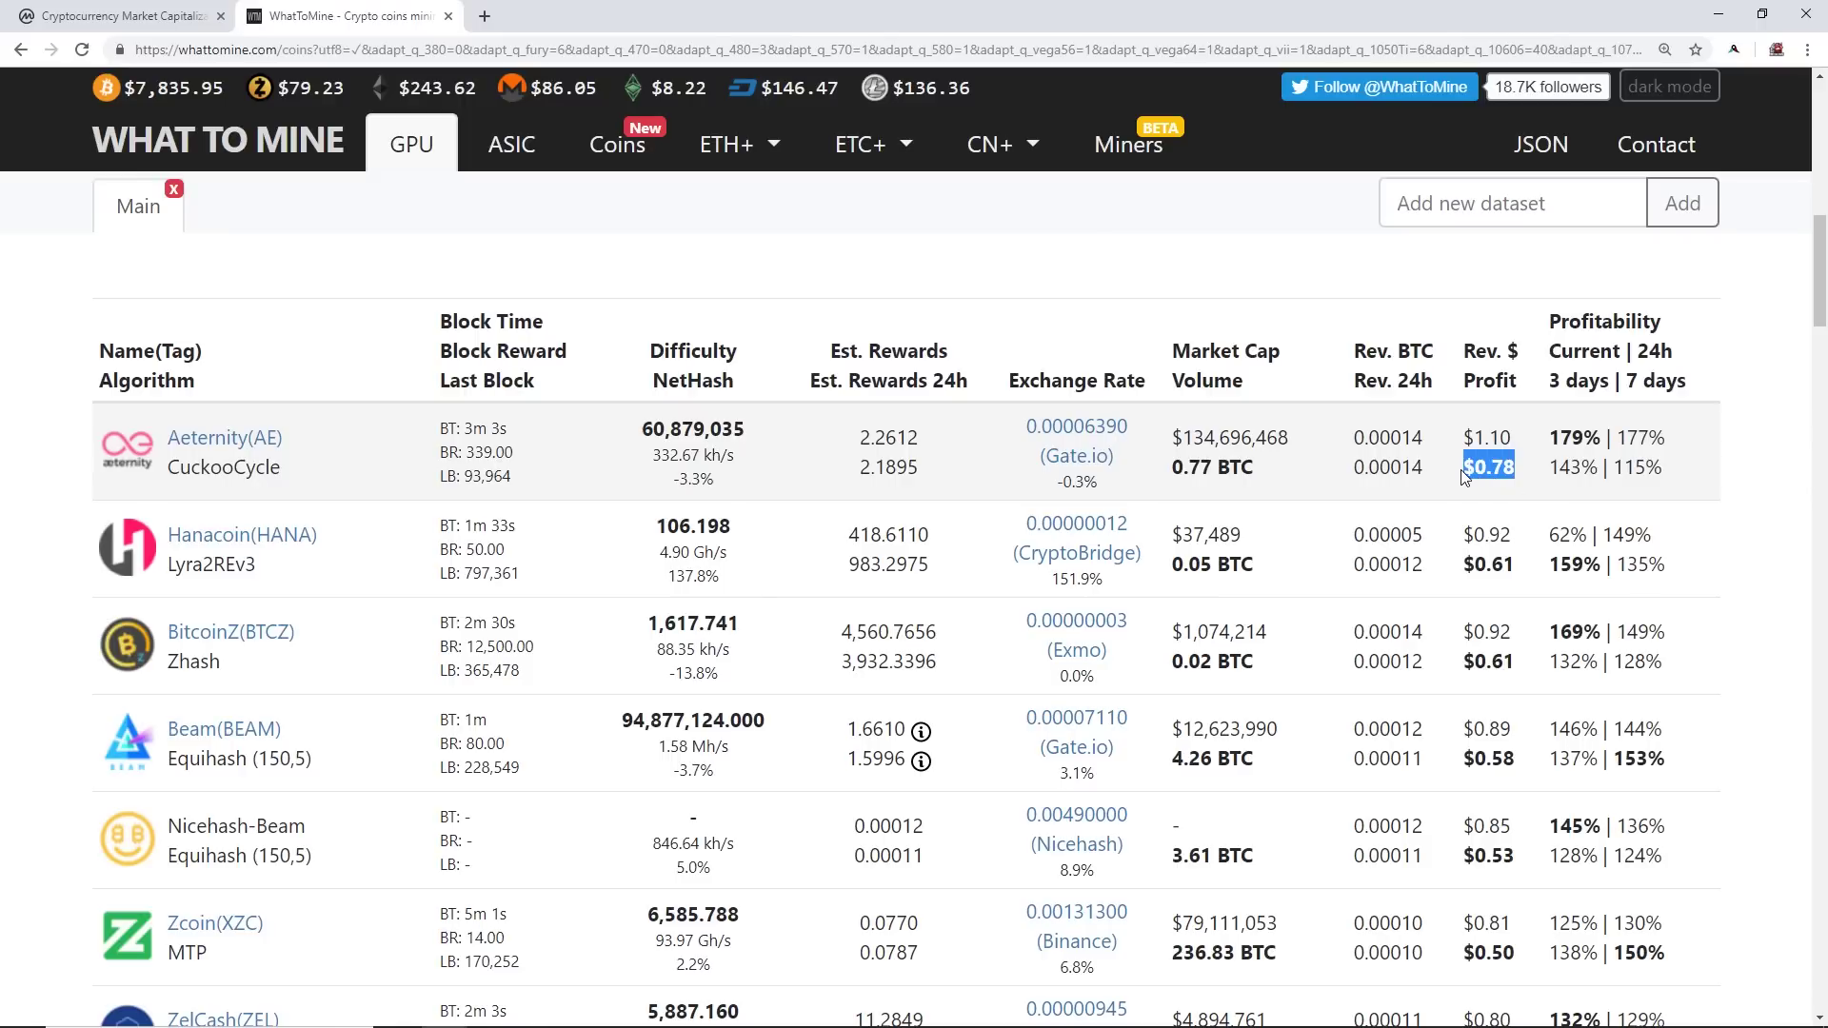
pyautogui.moveTo(1534, 440); pyautogui.dragTo(1463, 436)
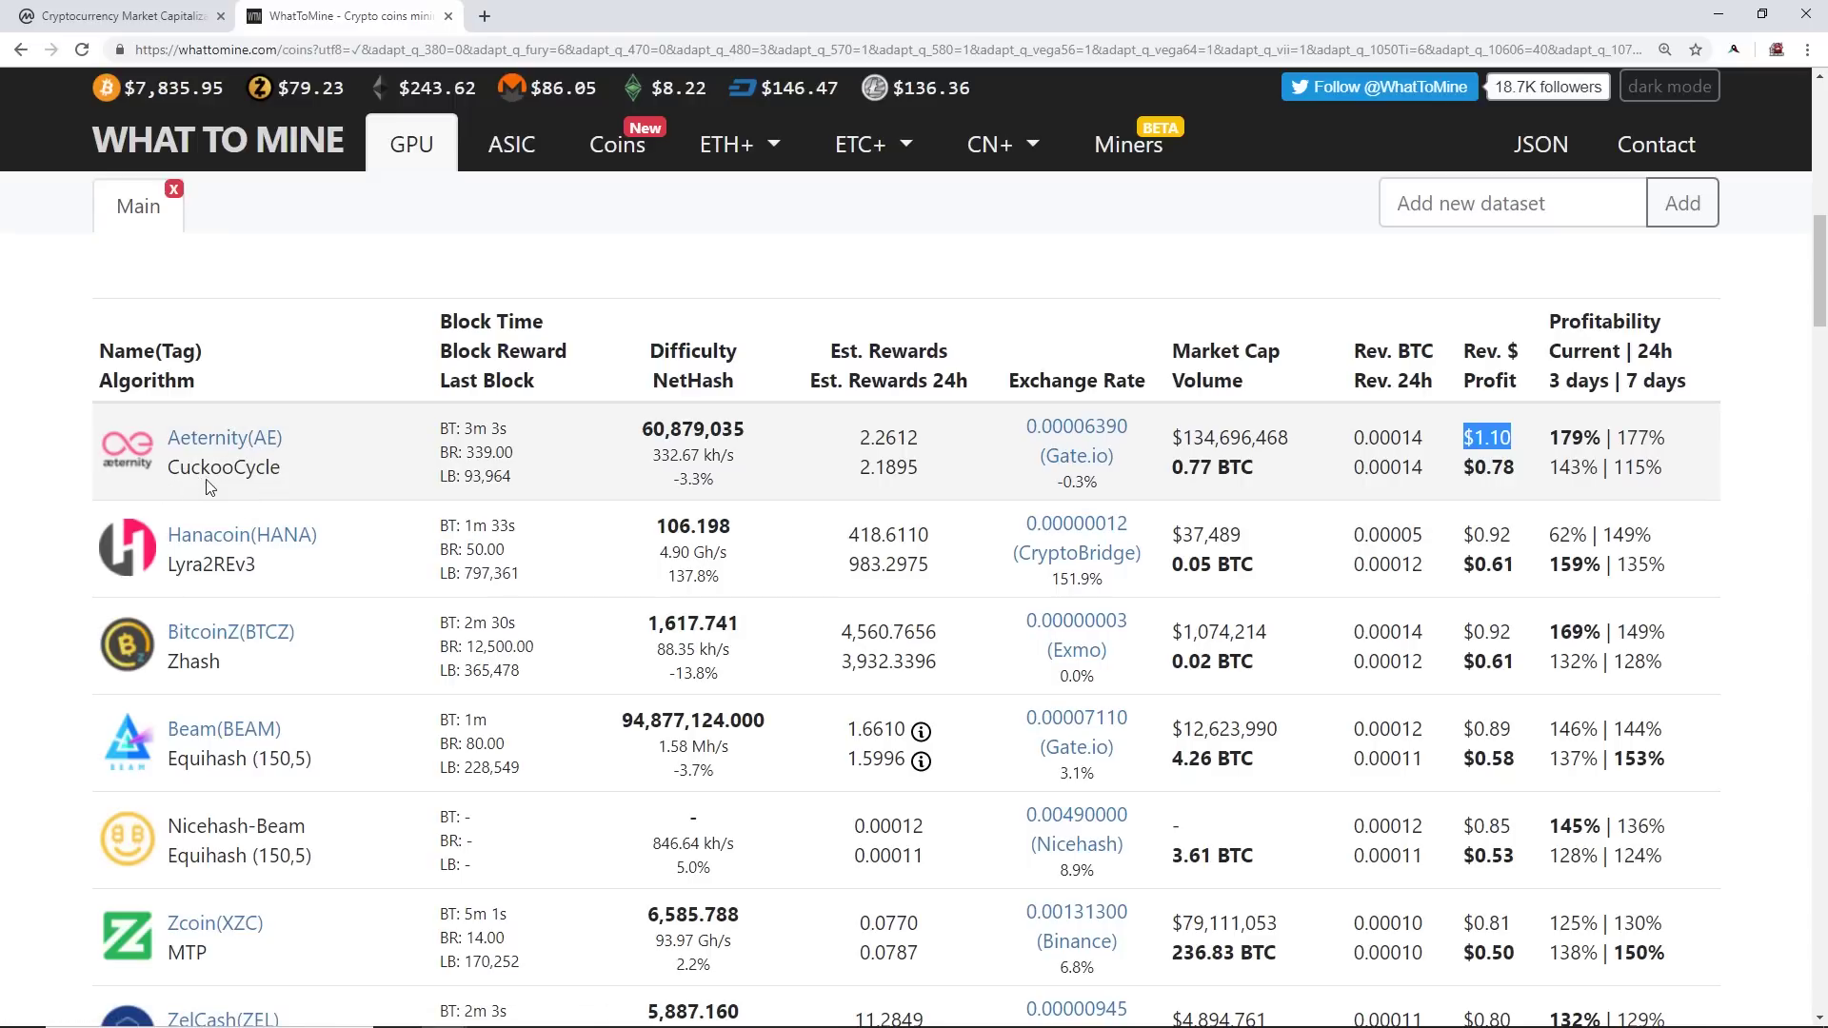
pyautogui.moveTo(286, 470); pyautogui.dragTo(190, 466)
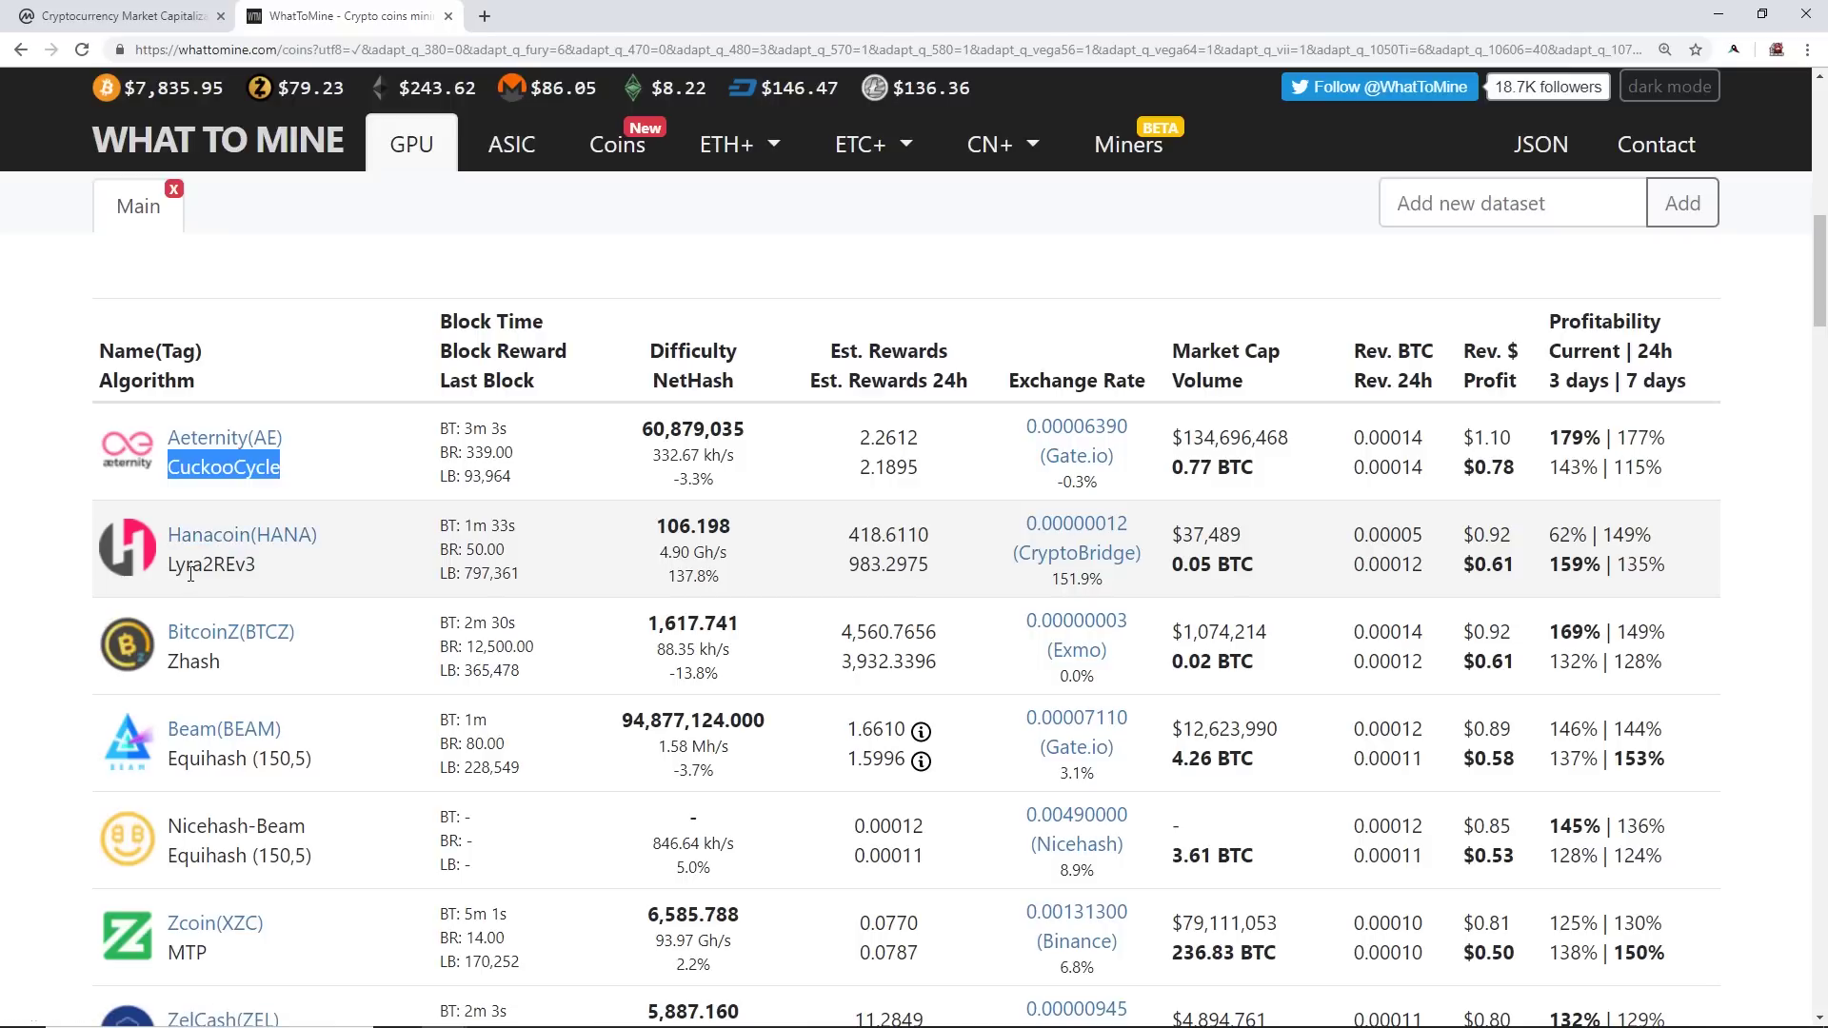
pyautogui.moveTo(253, 568); pyautogui.dragTo(154, 532)
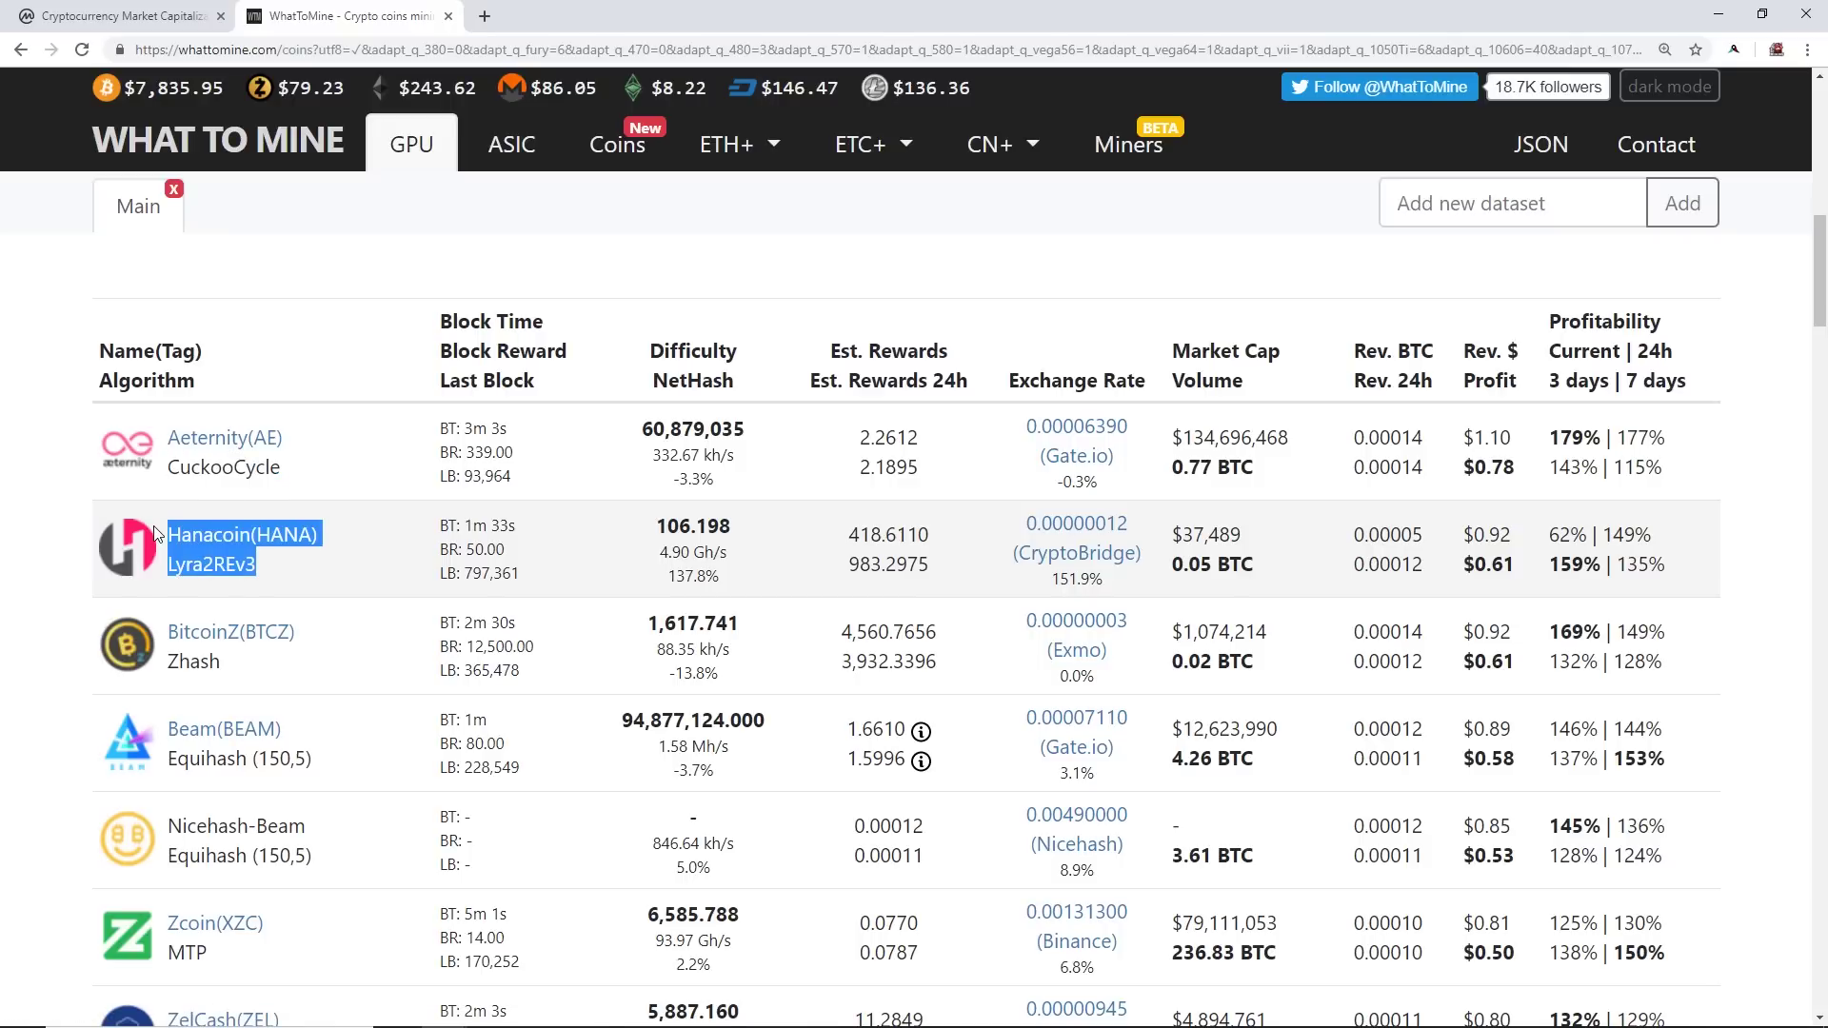
pyautogui.click(303, 576)
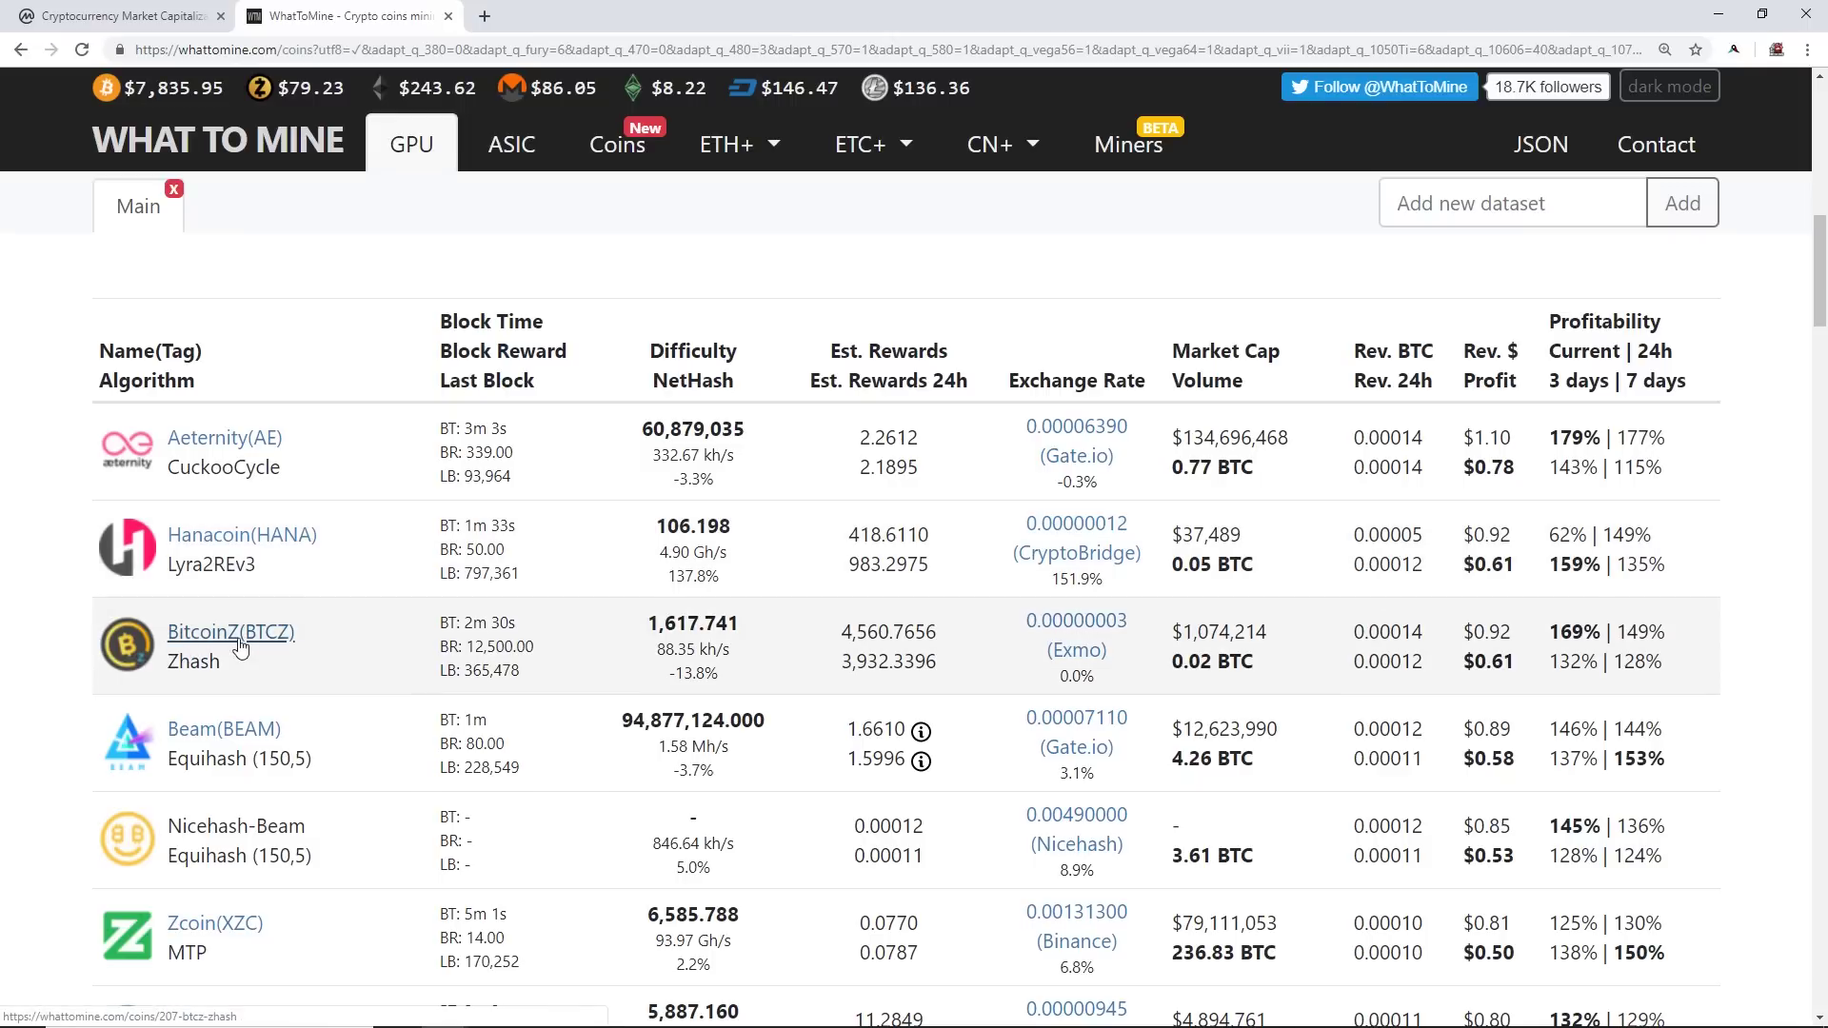
# - Highlight BitcoinZ's Zhash and Zcoin's MTP algorithms in the GTX 1070 results
pyautogui.moveTo(221, 663); pyautogui.dragTo(170, 666)
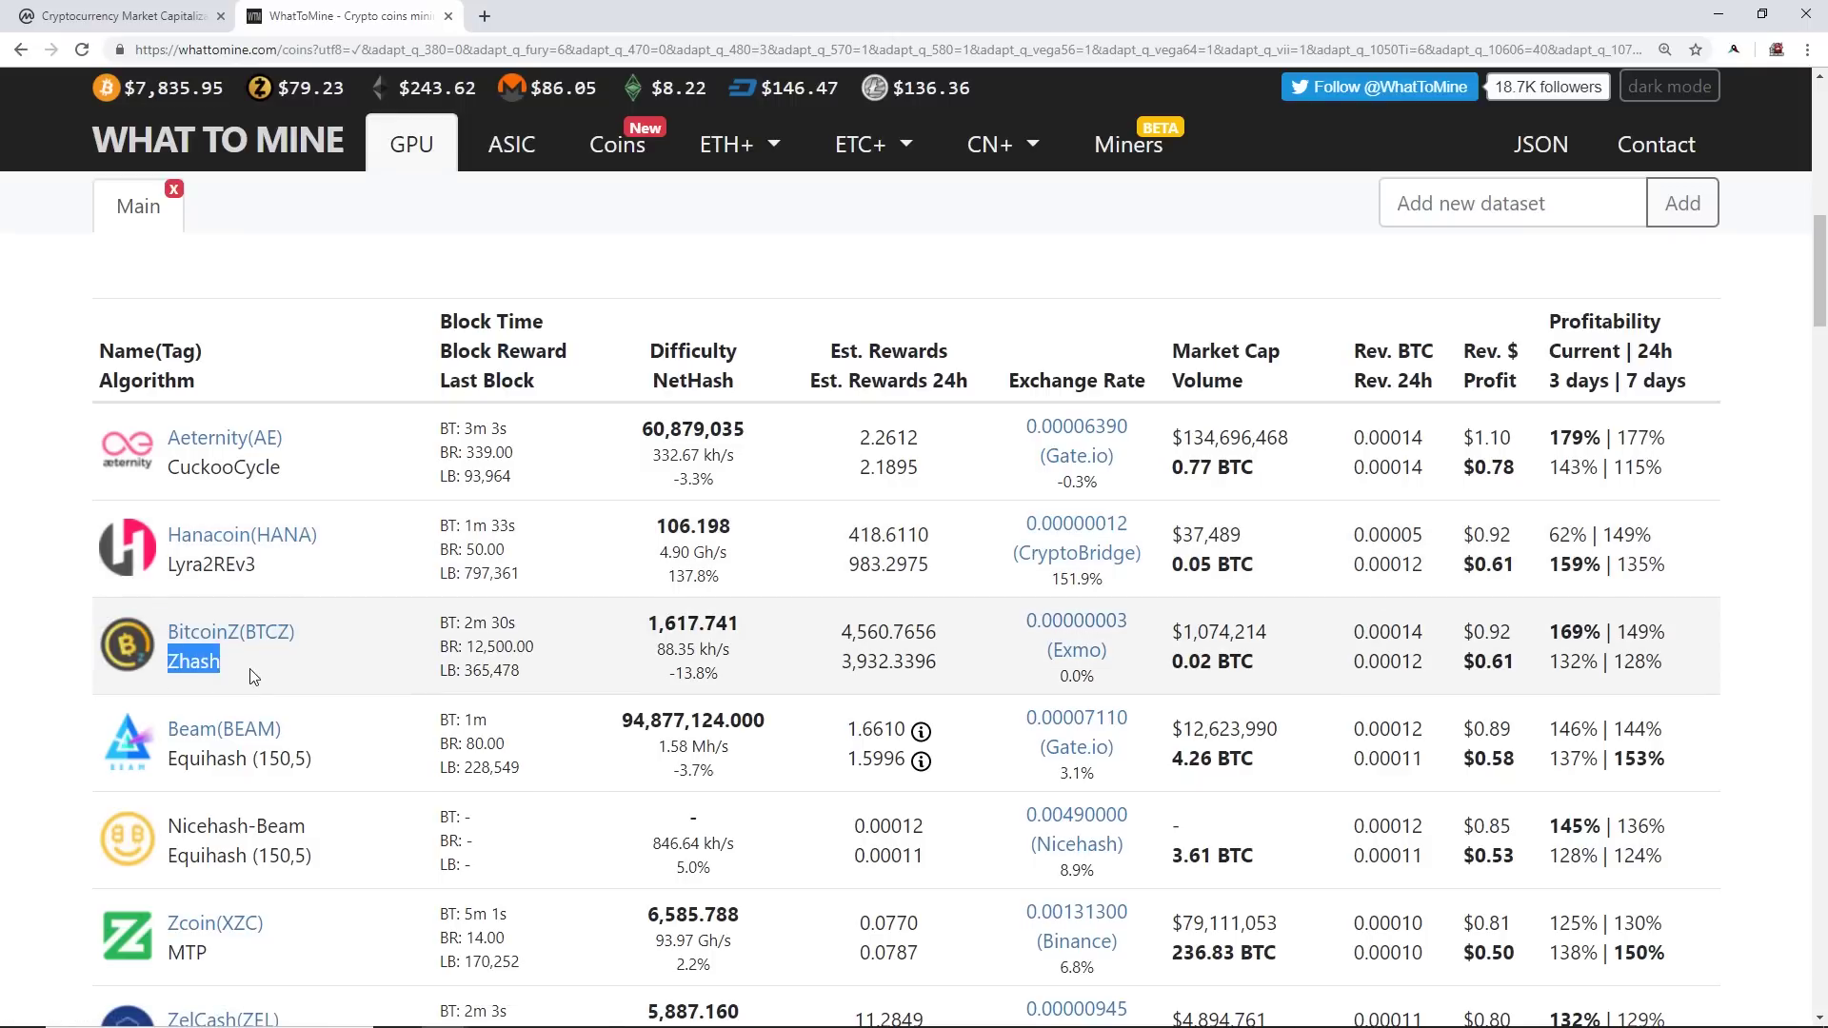
pyautogui.scroll(-2, 254, 676)
pyautogui.moveTo(163, 571); pyautogui.dragTo(280, 570)
pyautogui.scroll(10, 439, 584)
pyautogui.scroll(-7, 440, 585)
pyautogui.scroll(-4, 381, 586)
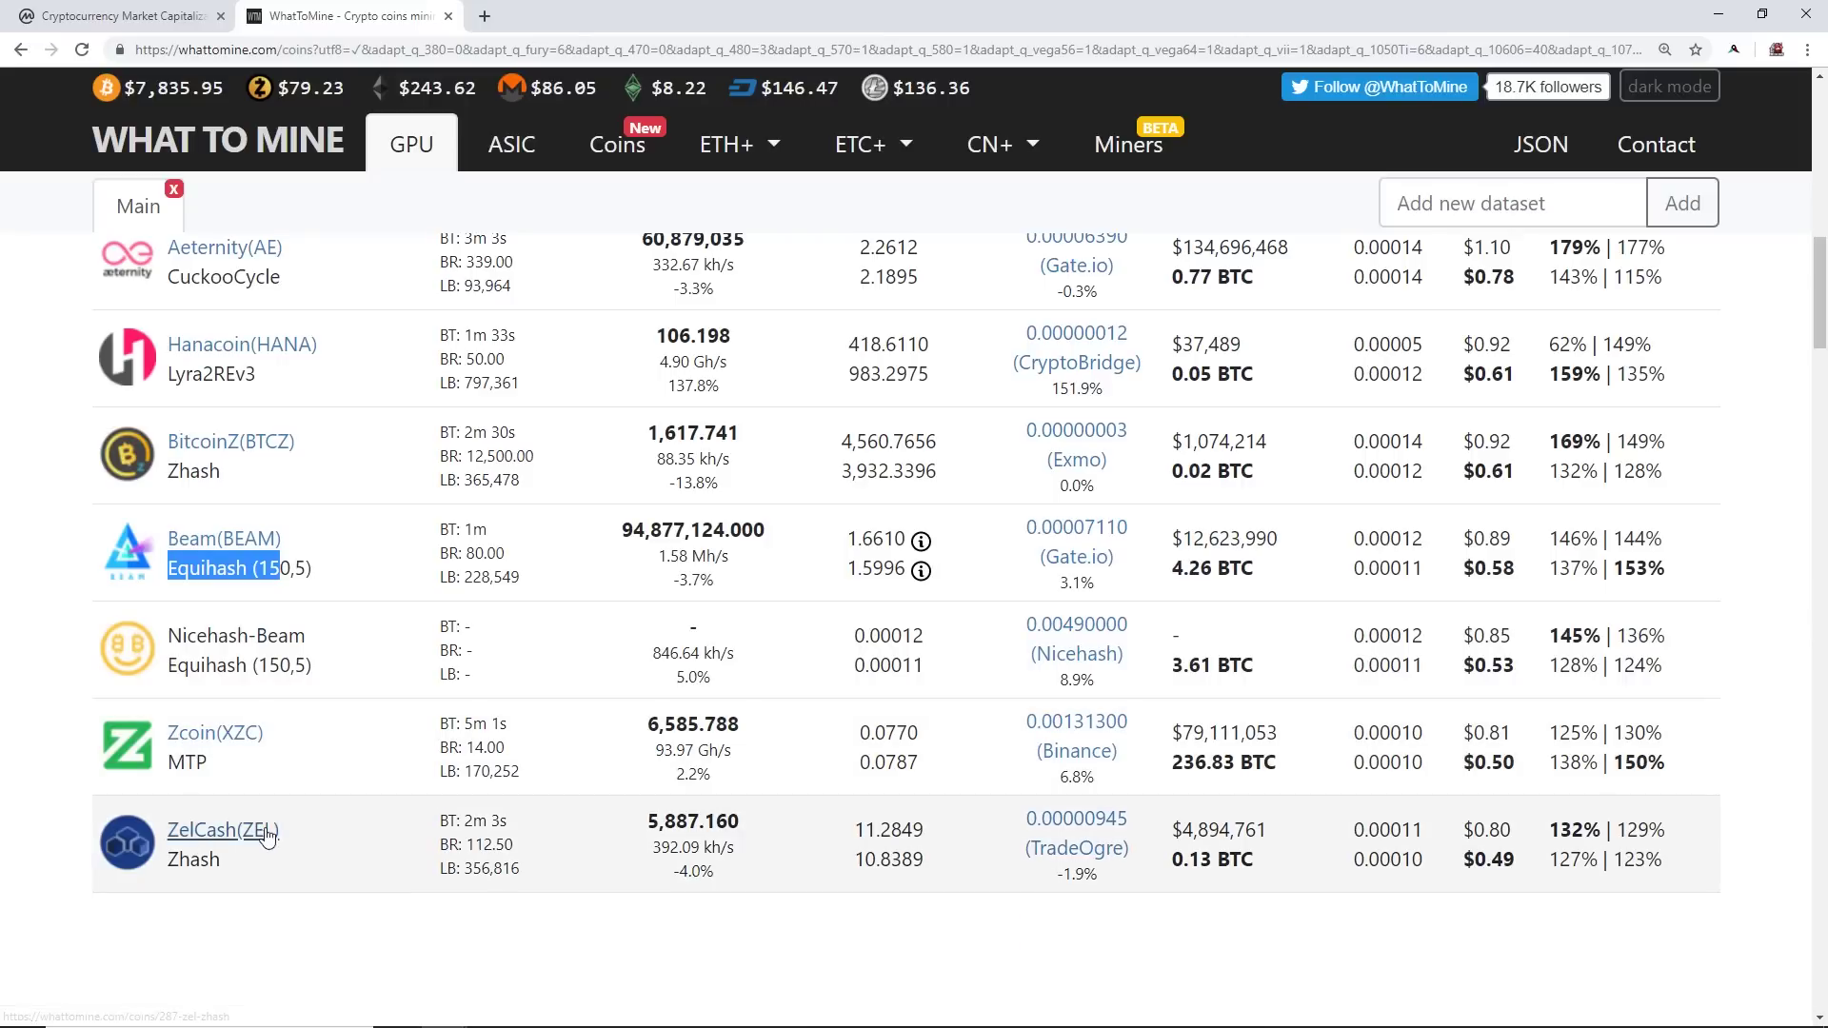
pyautogui.moveTo(234, 768); pyautogui.dragTo(148, 754)
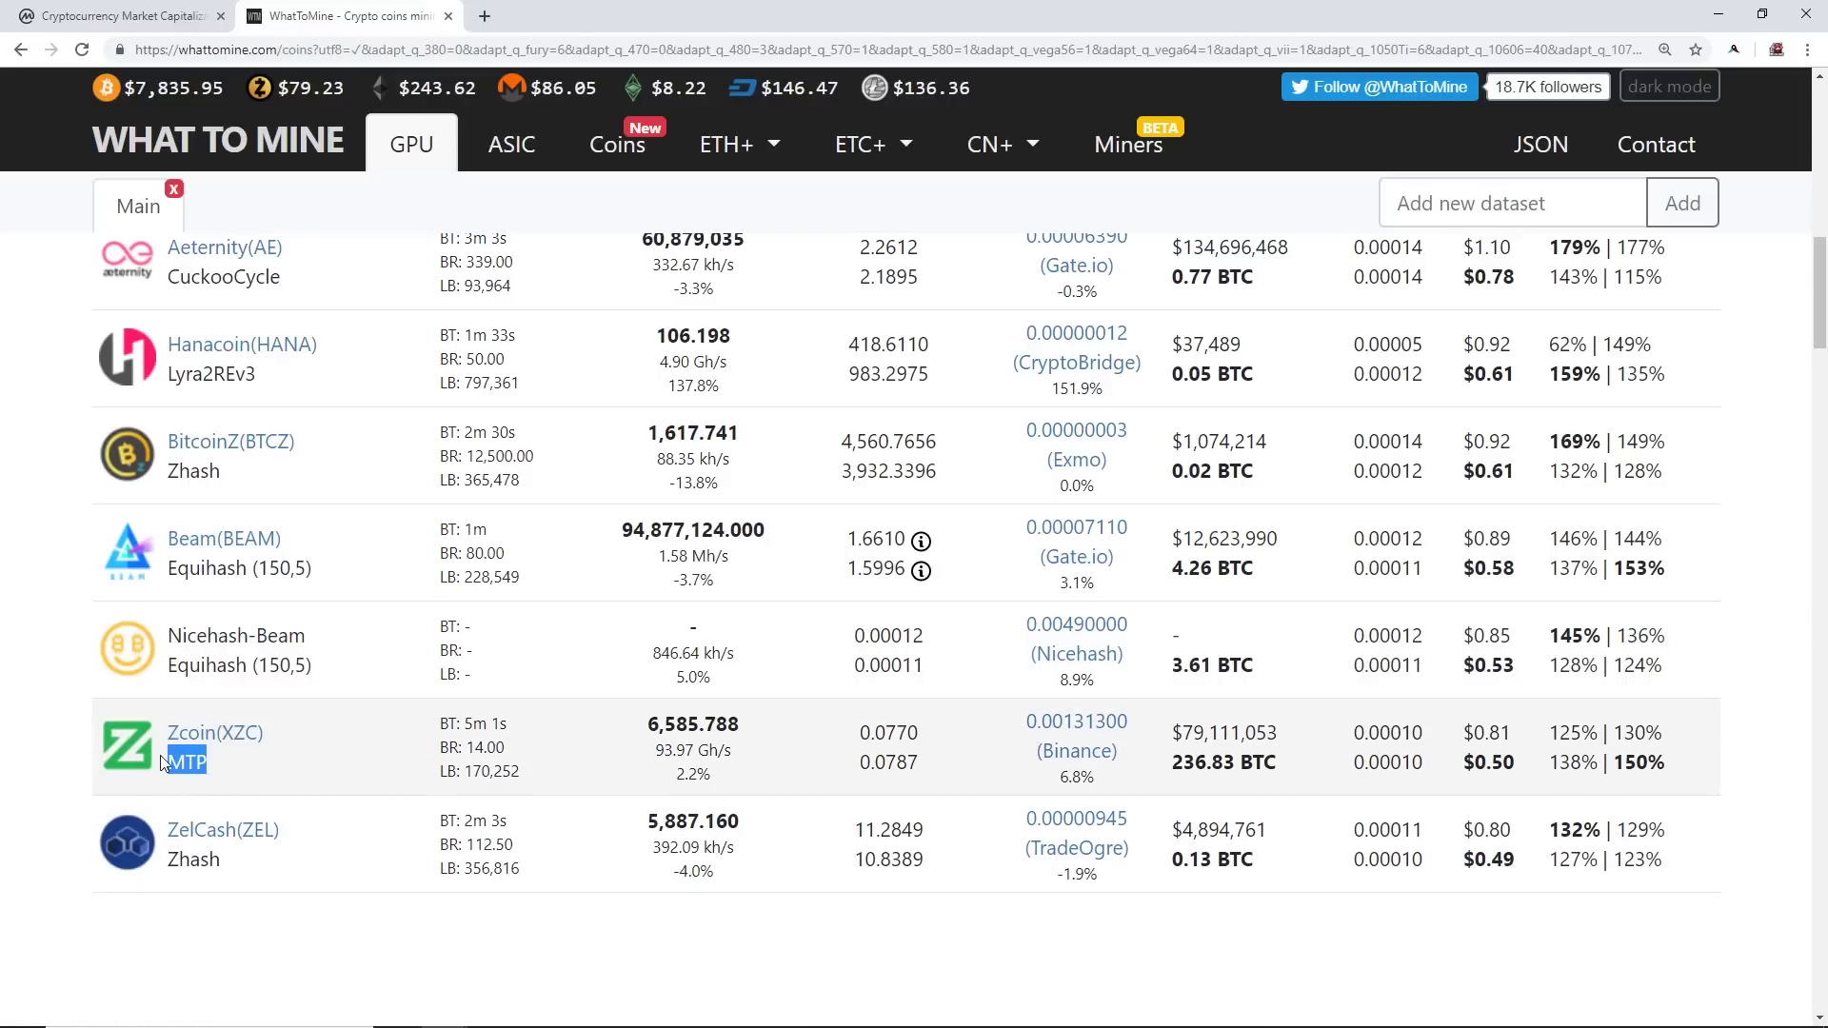
pyautogui.click(164, 752)
# - Scroll through the rest of the GTX 1070 results table
pyautogui.scroll(-3, 167, 723)
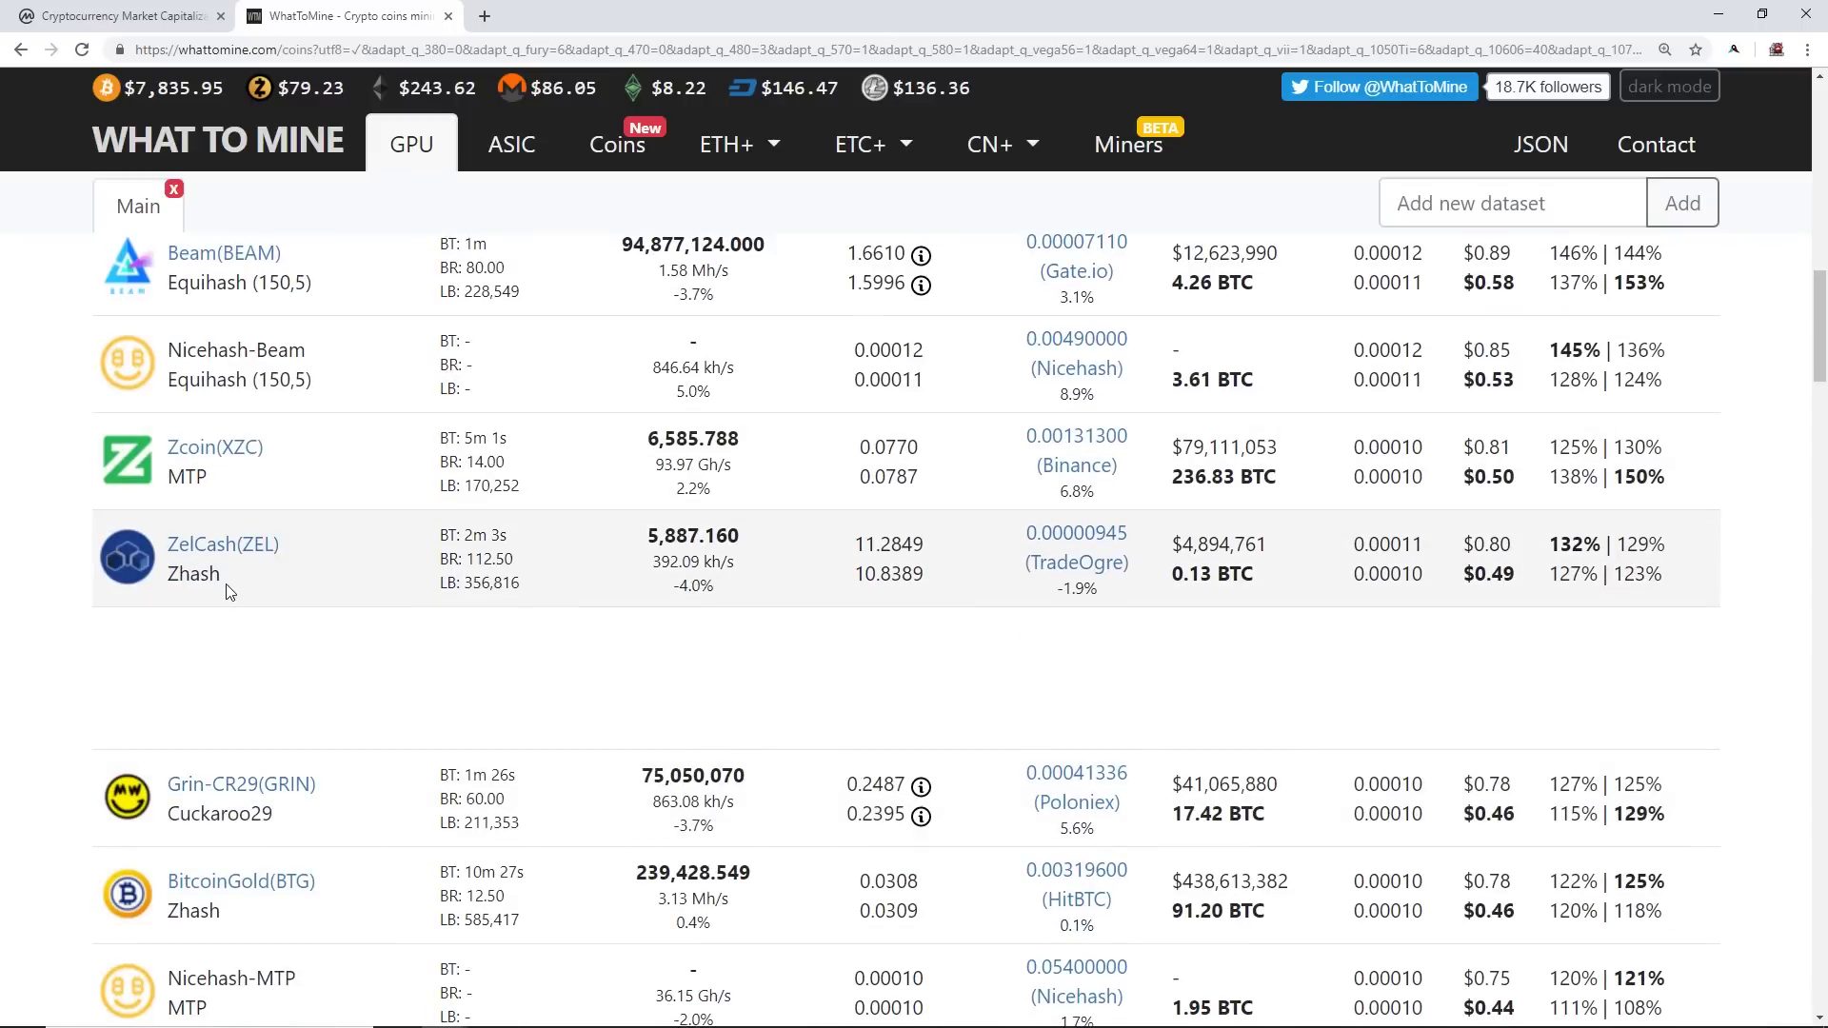
pyautogui.moveTo(176, 578); pyautogui.dragTo(166, 576)
pyautogui.scroll(-3, 318, 641)
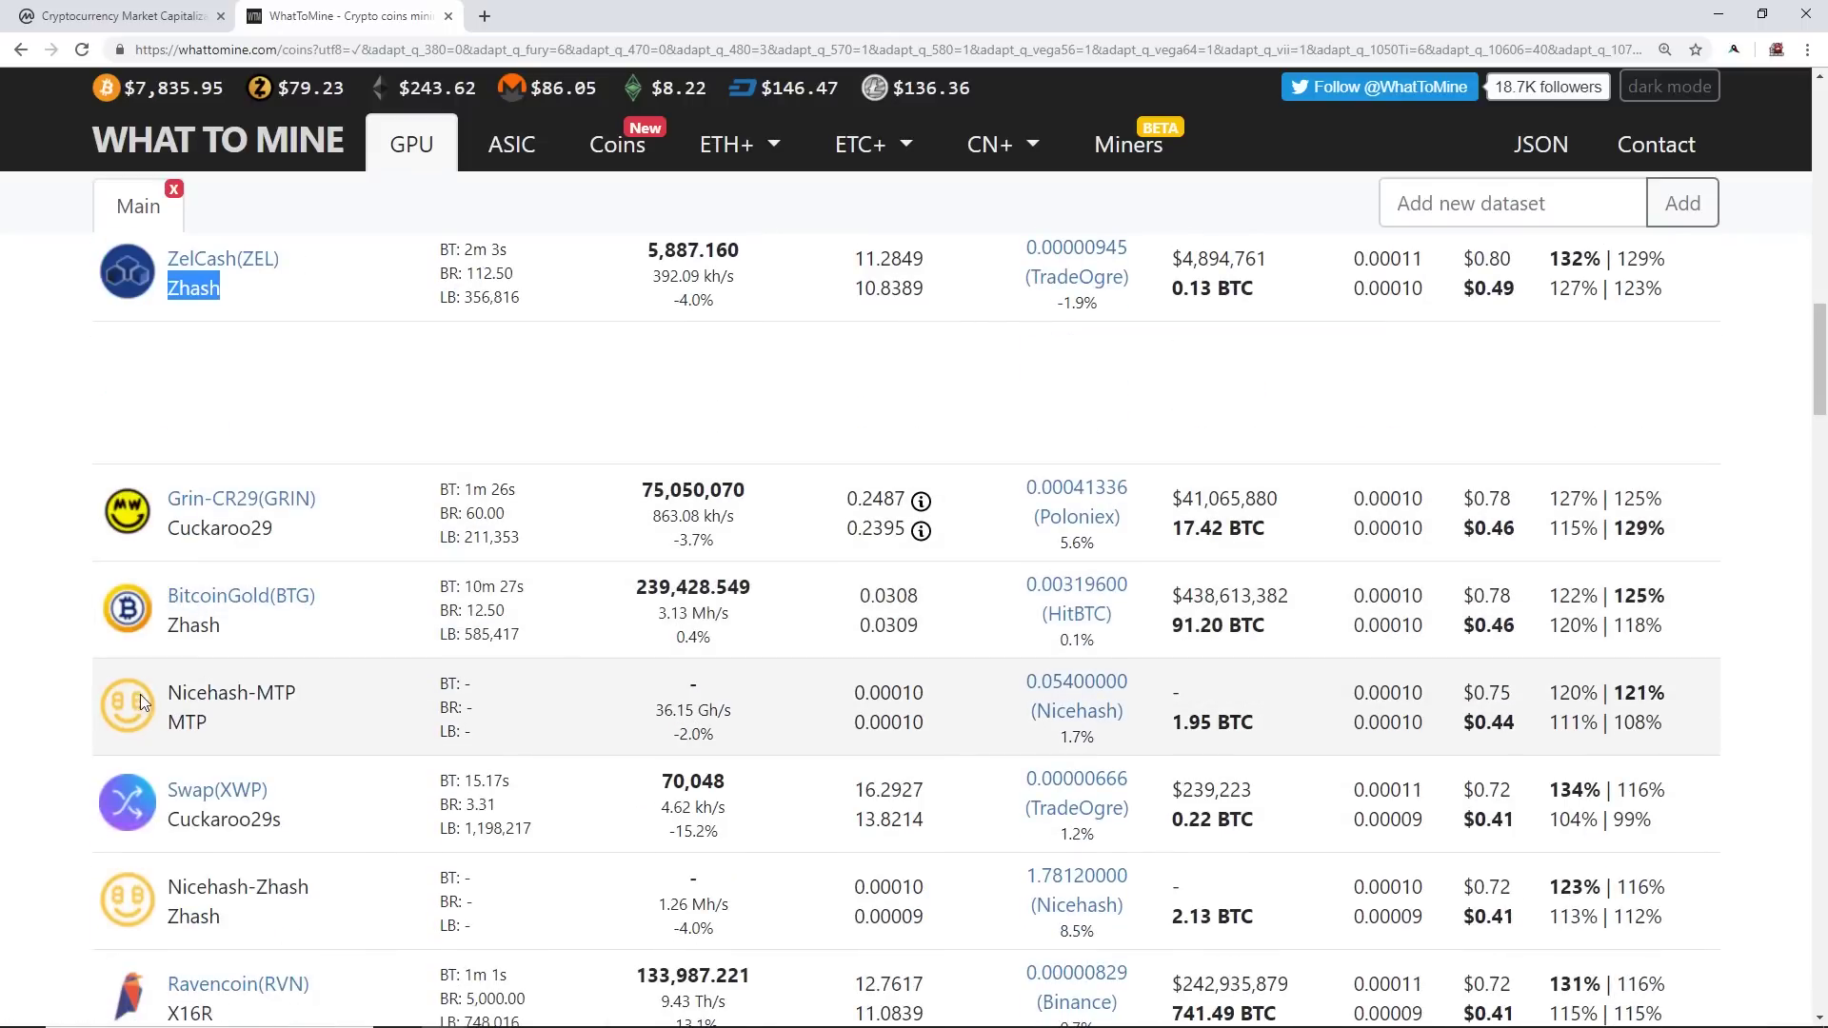
pyautogui.scroll(-2, 257, 720)
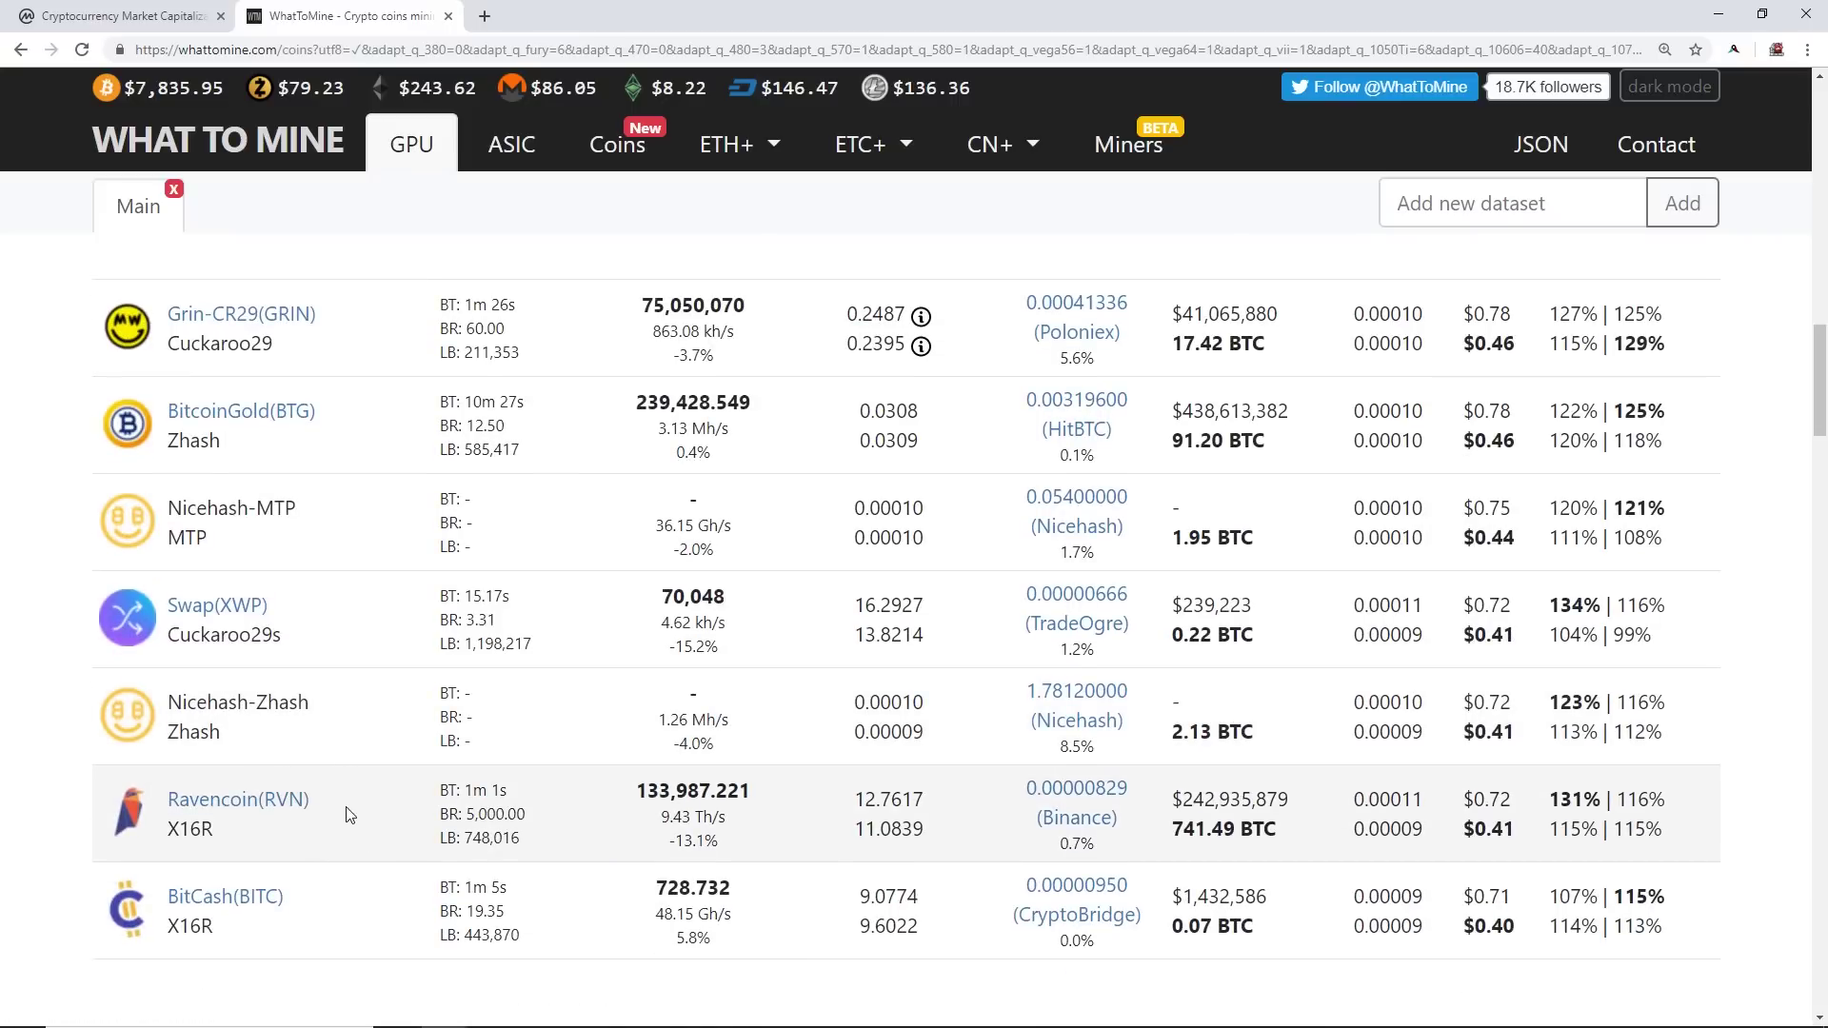
pyautogui.scroll(7, 324, 819)
pyautogui.scroll(-2, 198, 448)
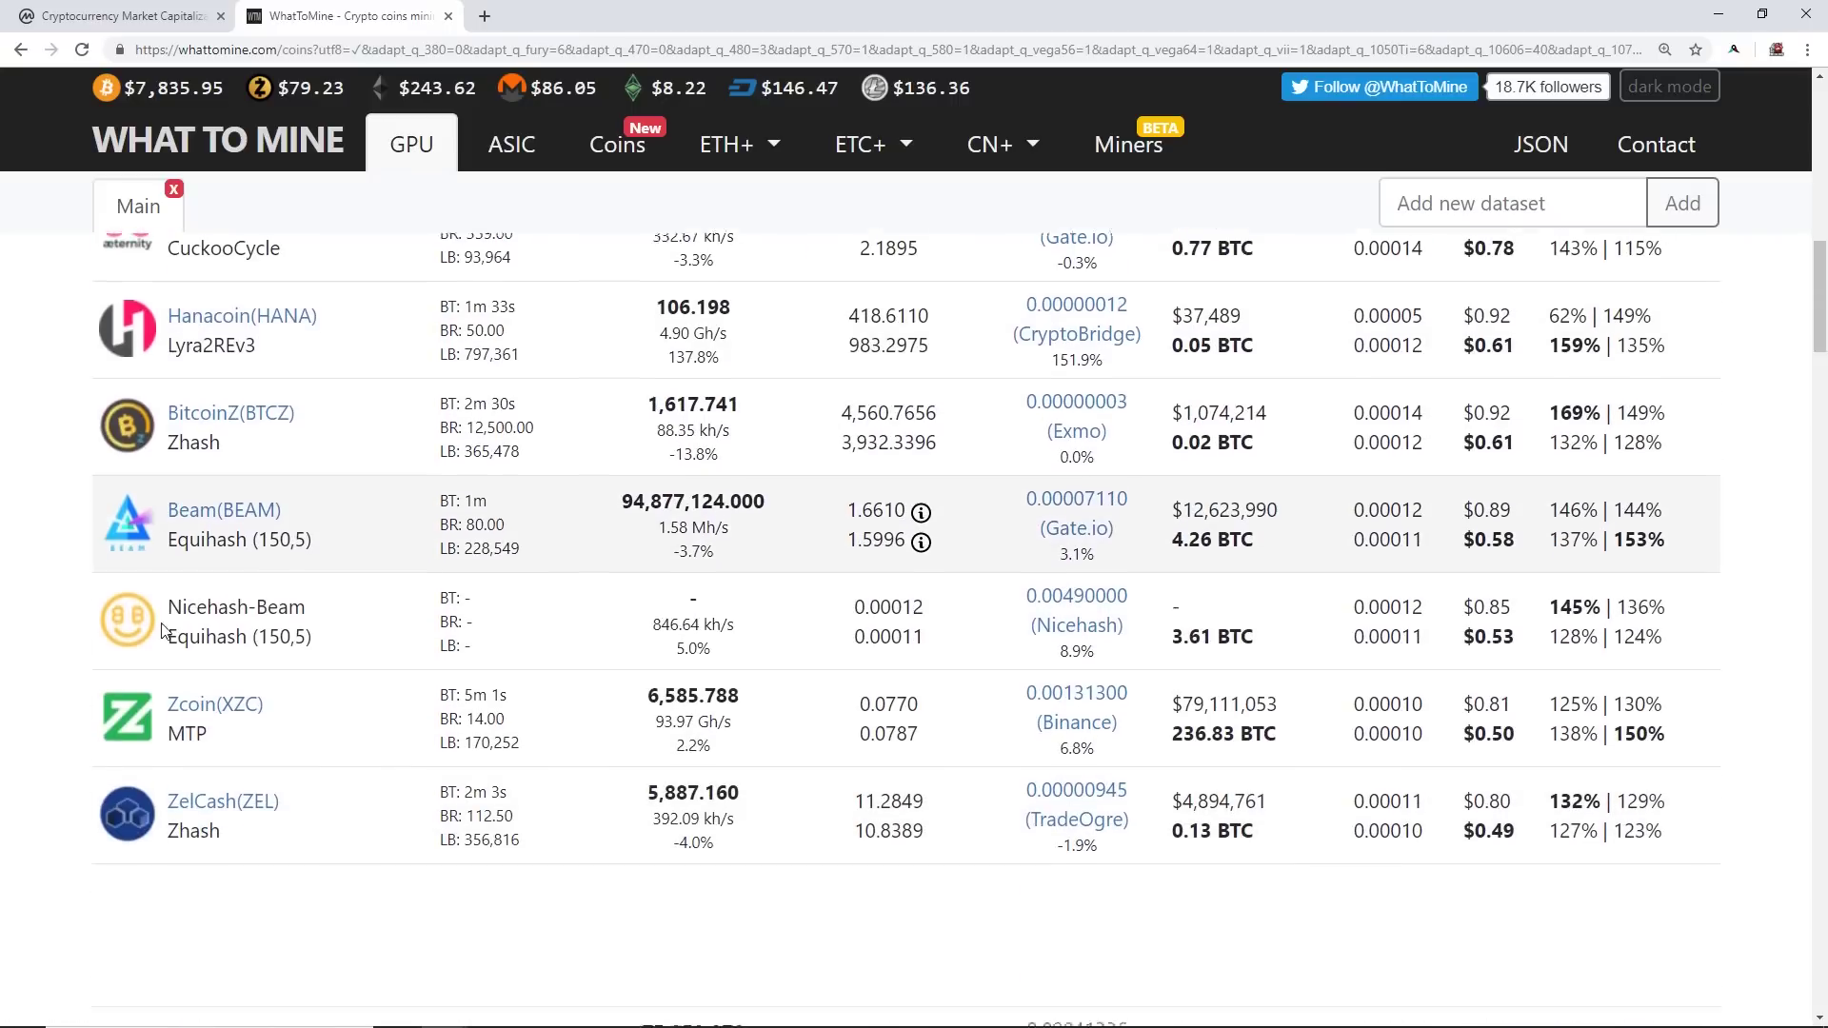
pyautogui.scroll(2, 176, 486)
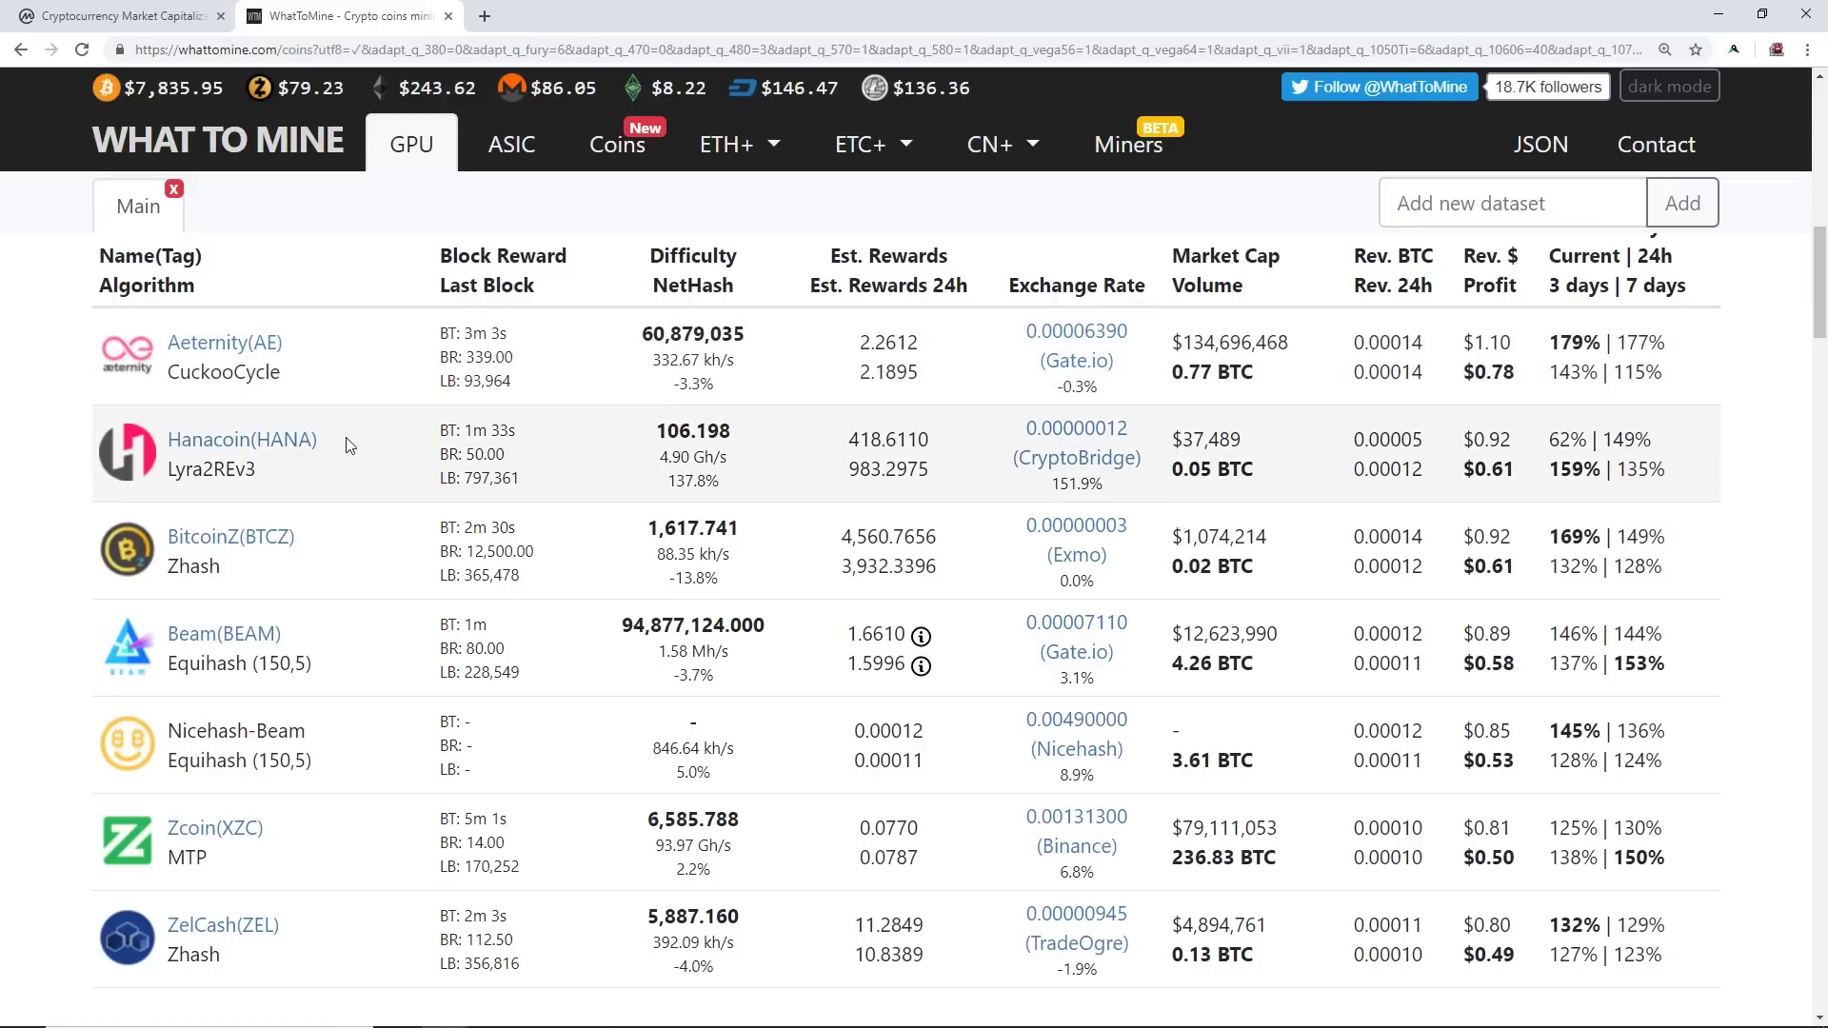
pyautogui.scroll(-7, 347, 452)
pyautogui.scroll(-3, 344, 452)
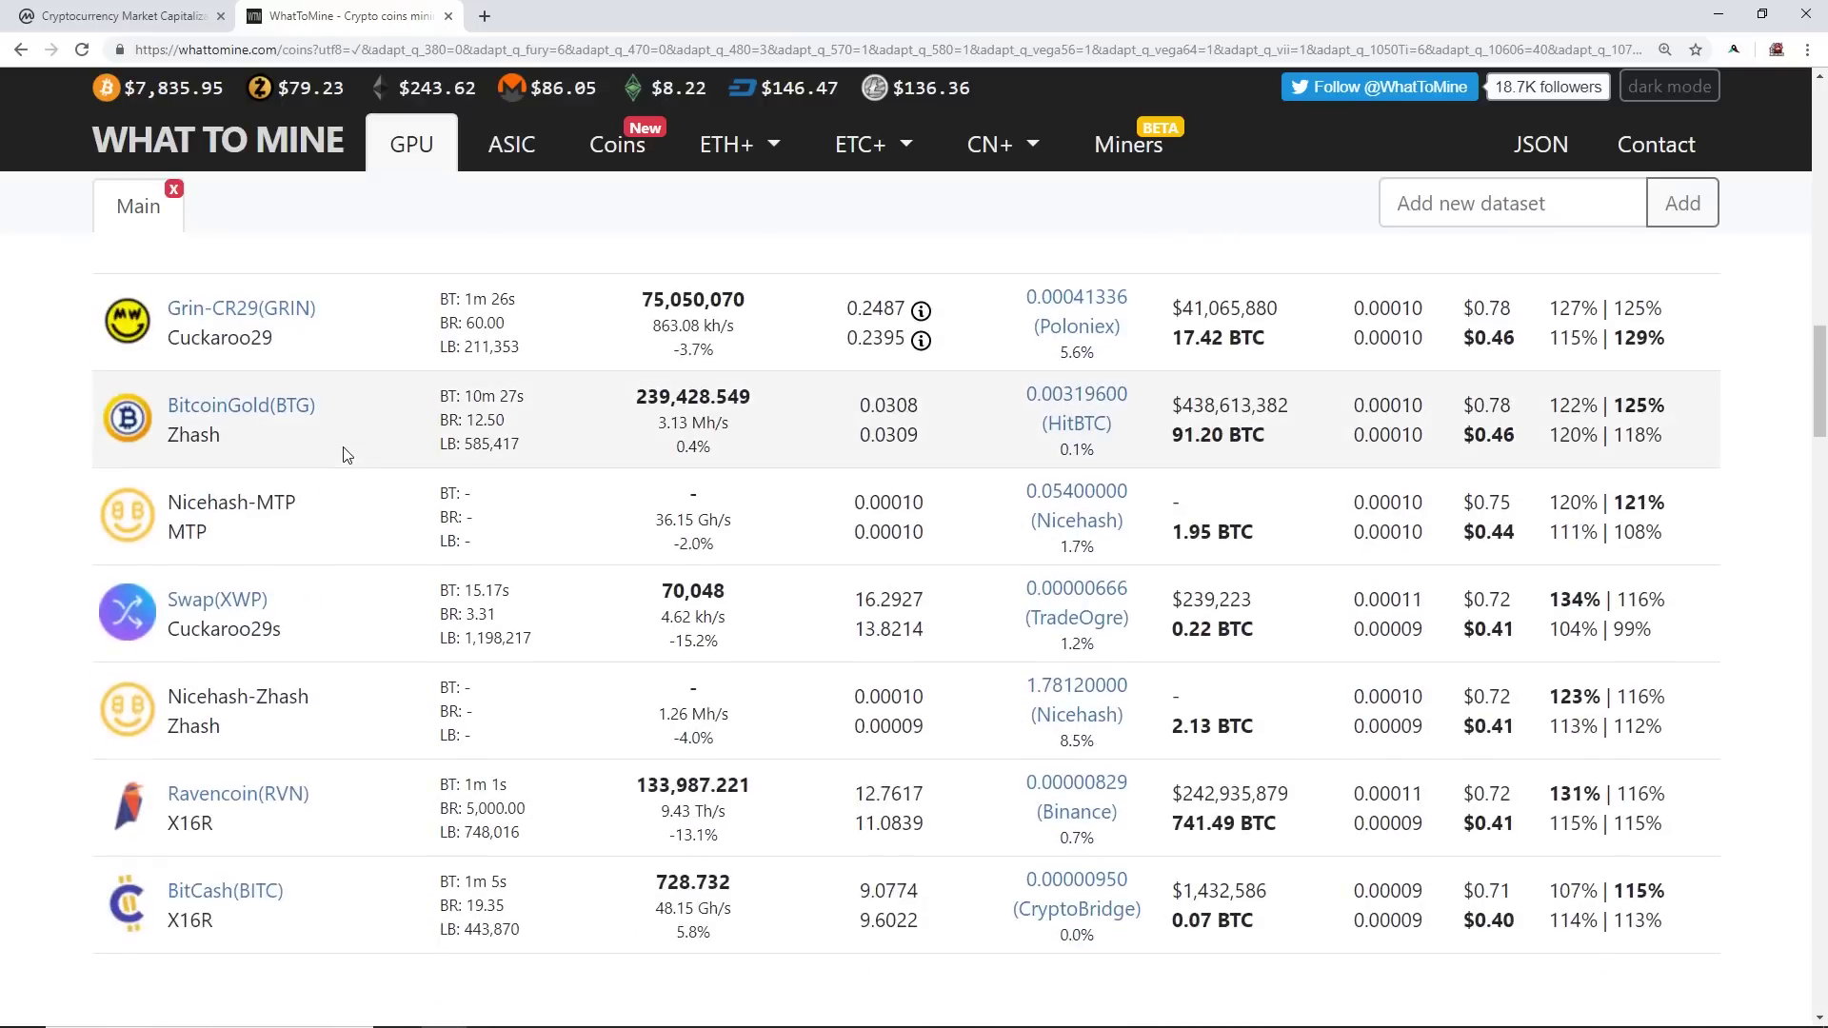
pyautogui.scroll(7, 343, 452)
pyautogui.scroll(13, 290, 458)
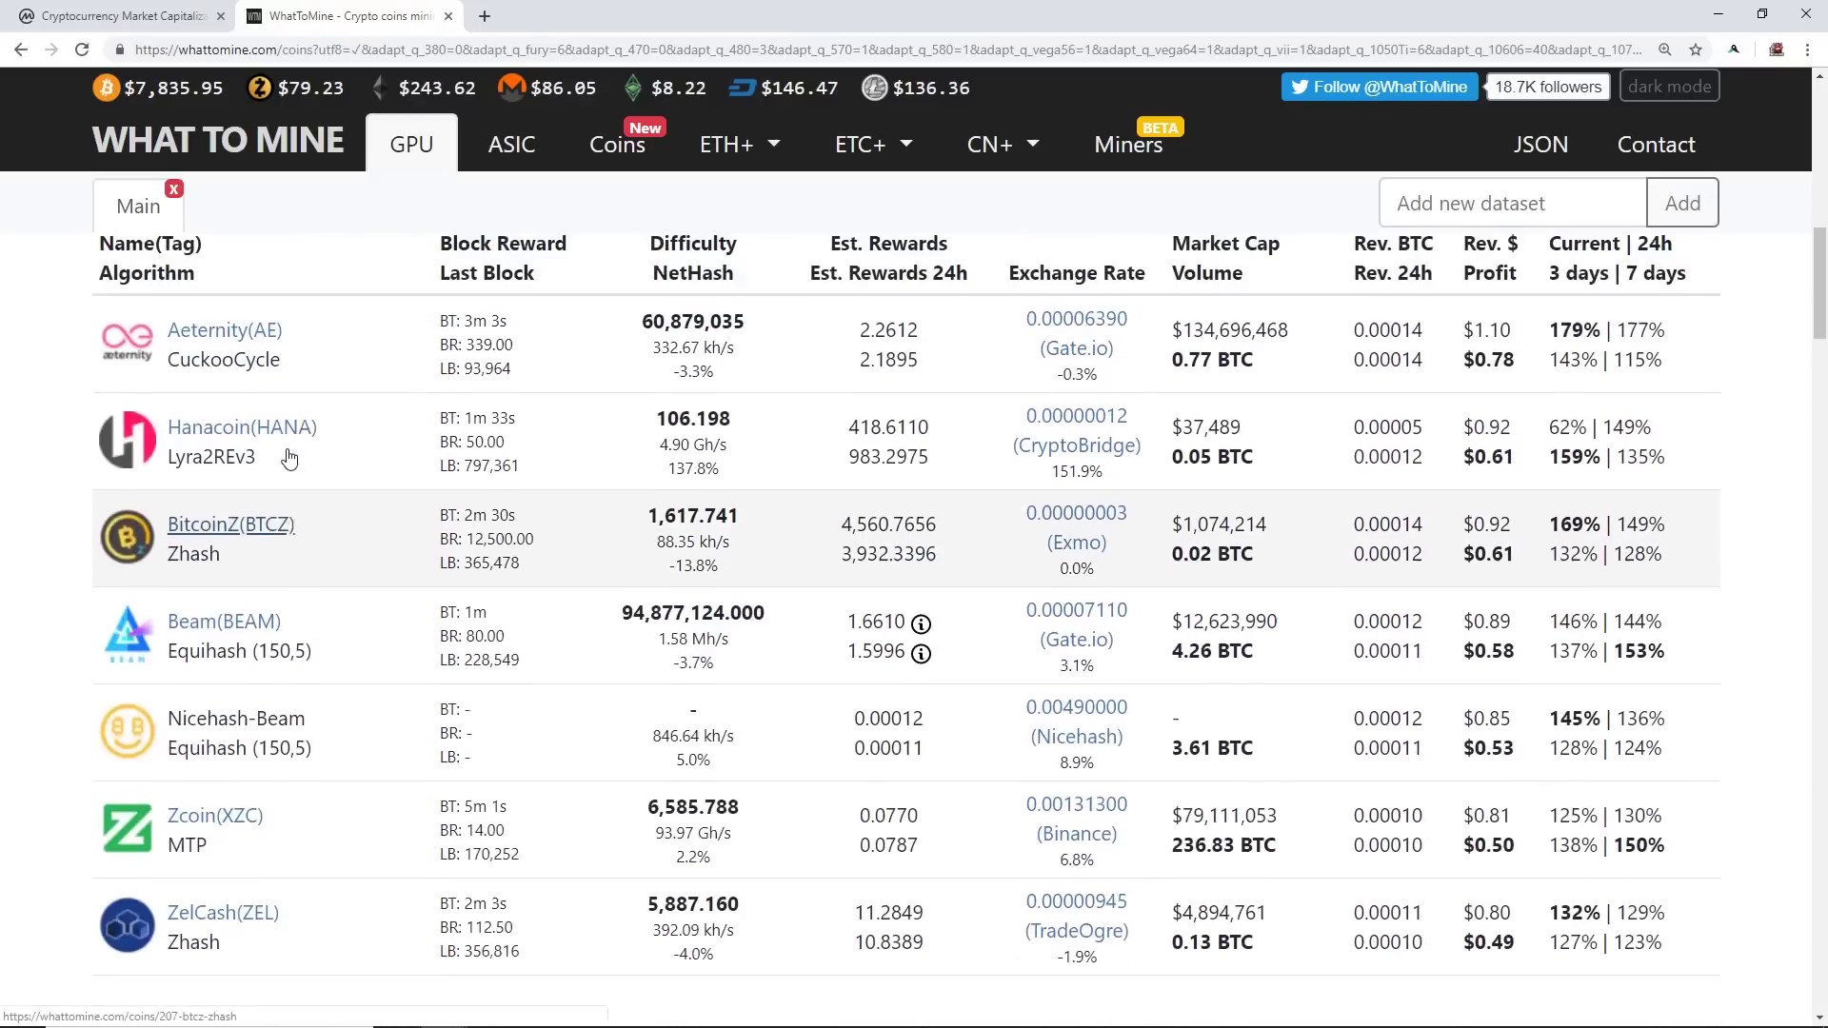
# - Replace the GTX 1070 with one GTX 1080 Ti and recalculate
pyautogui.scroll(2, 297, 451)
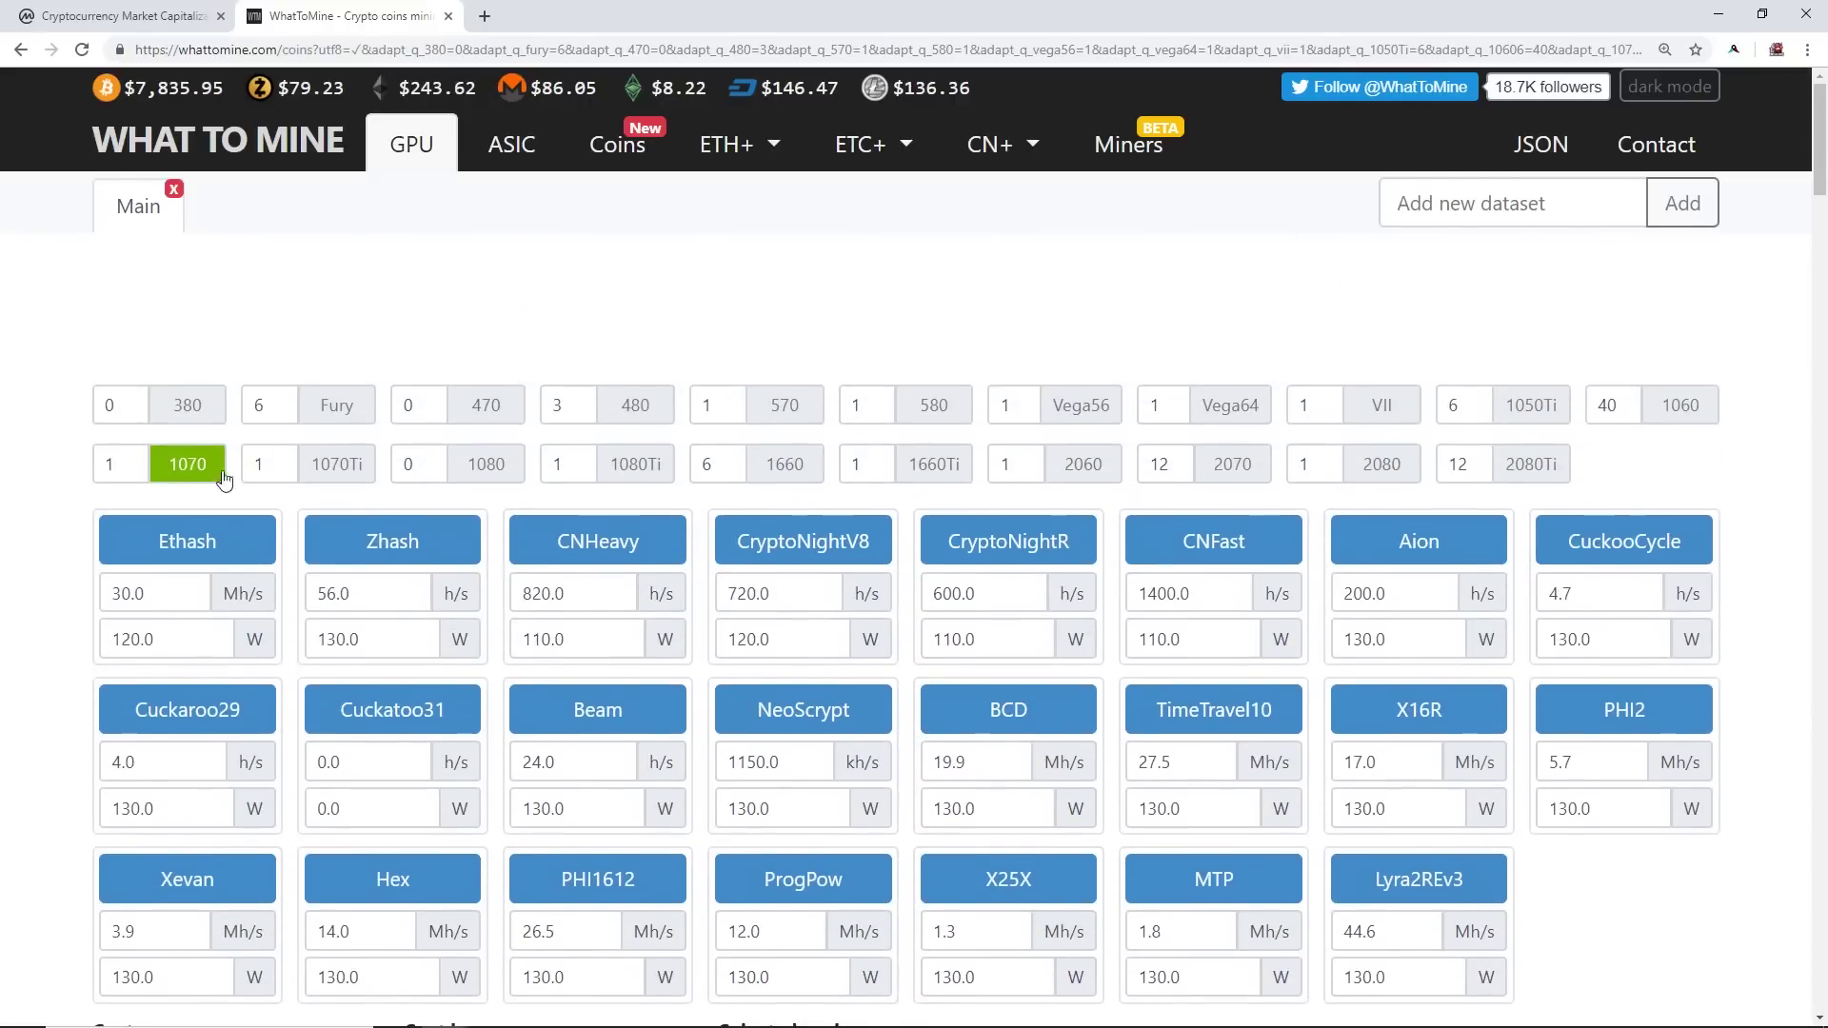
pyautogui.click(188, 464)
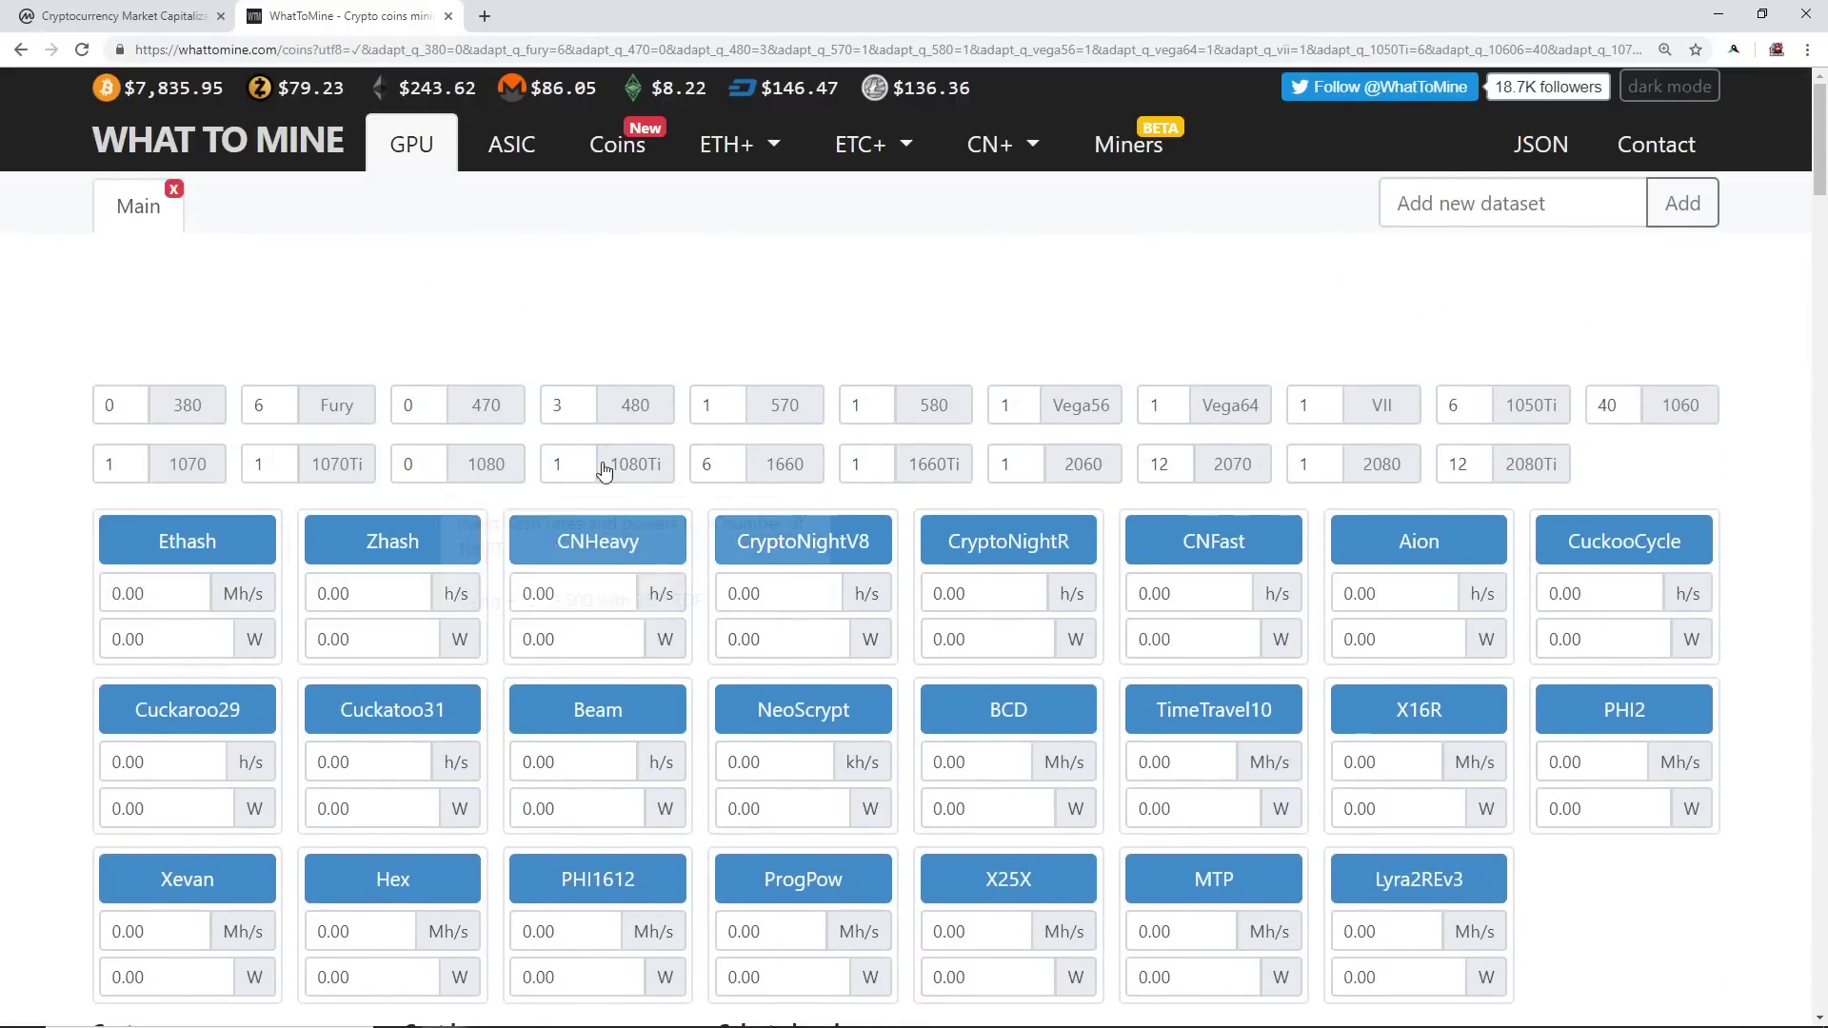
pyautogui.click(637, 467)
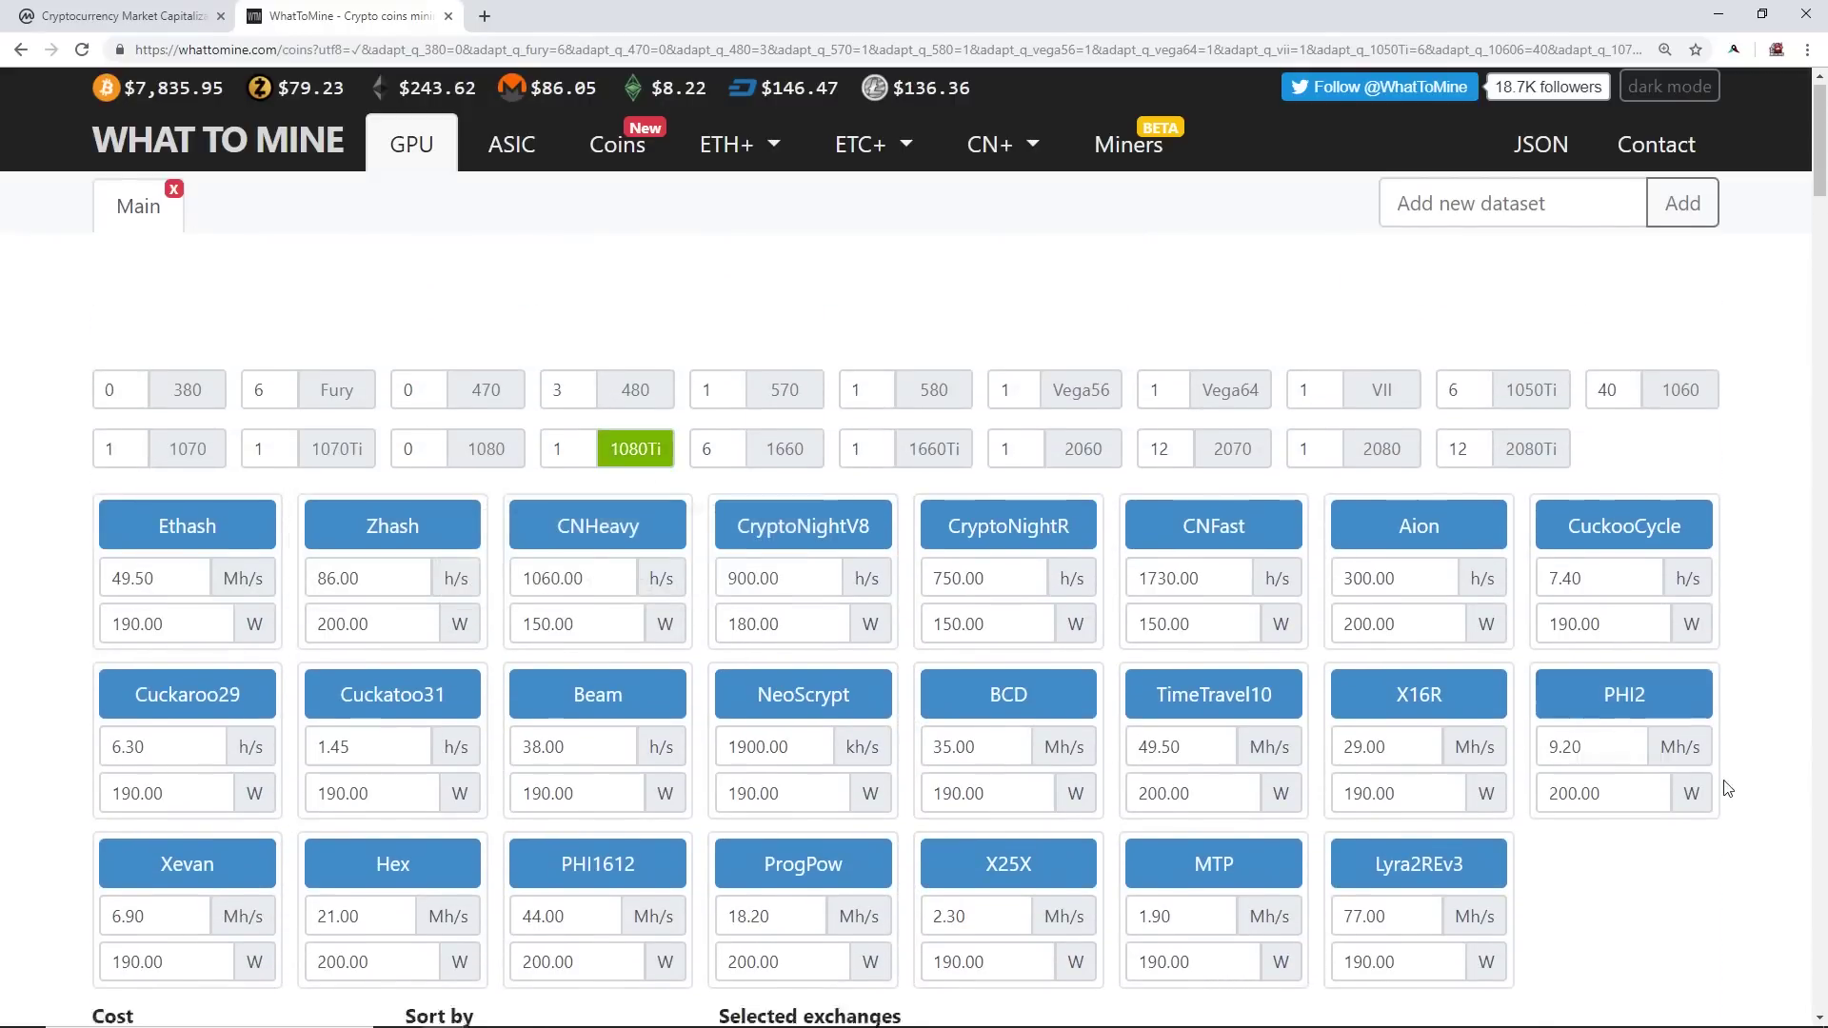
pyautogui.scroll(-2, 1143, 667)
pyautogui.click(1603, 869)
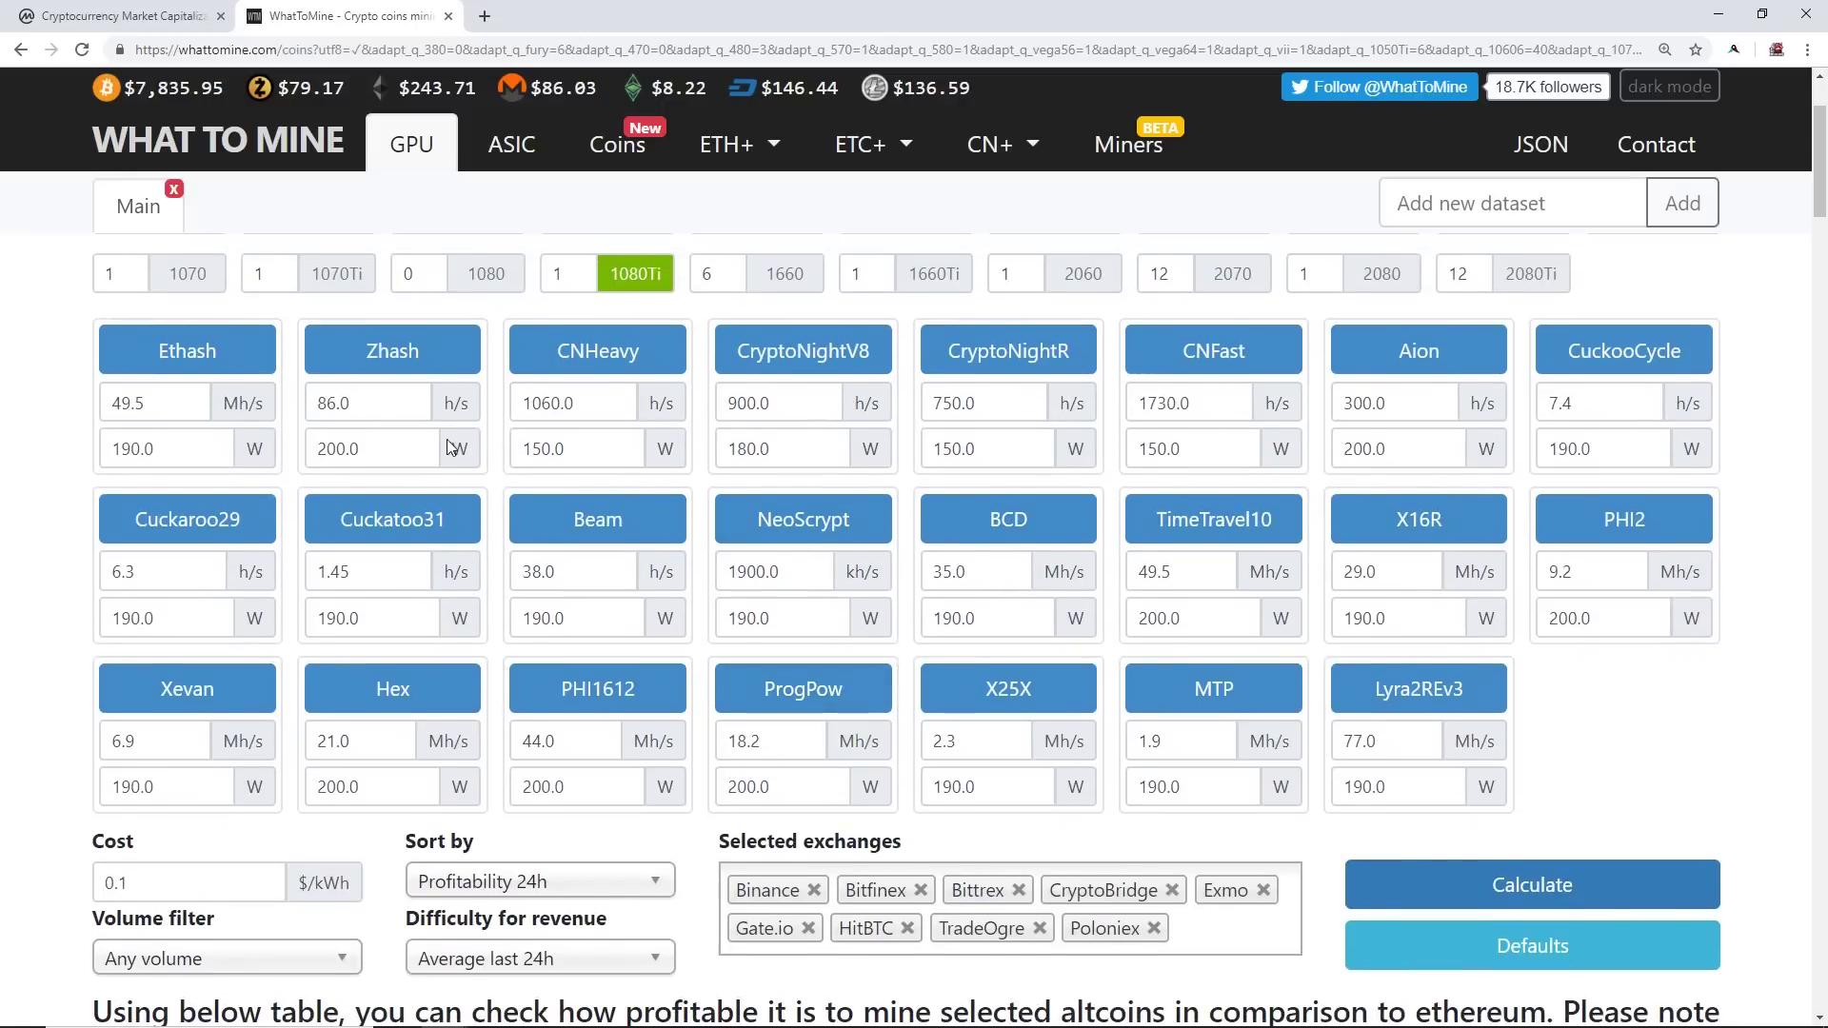
# - Review the GTX 1080 Ti results, led by Grin (Cuckatoo31) at $1.42
pyautogui.scroll(-10, 451, 447)
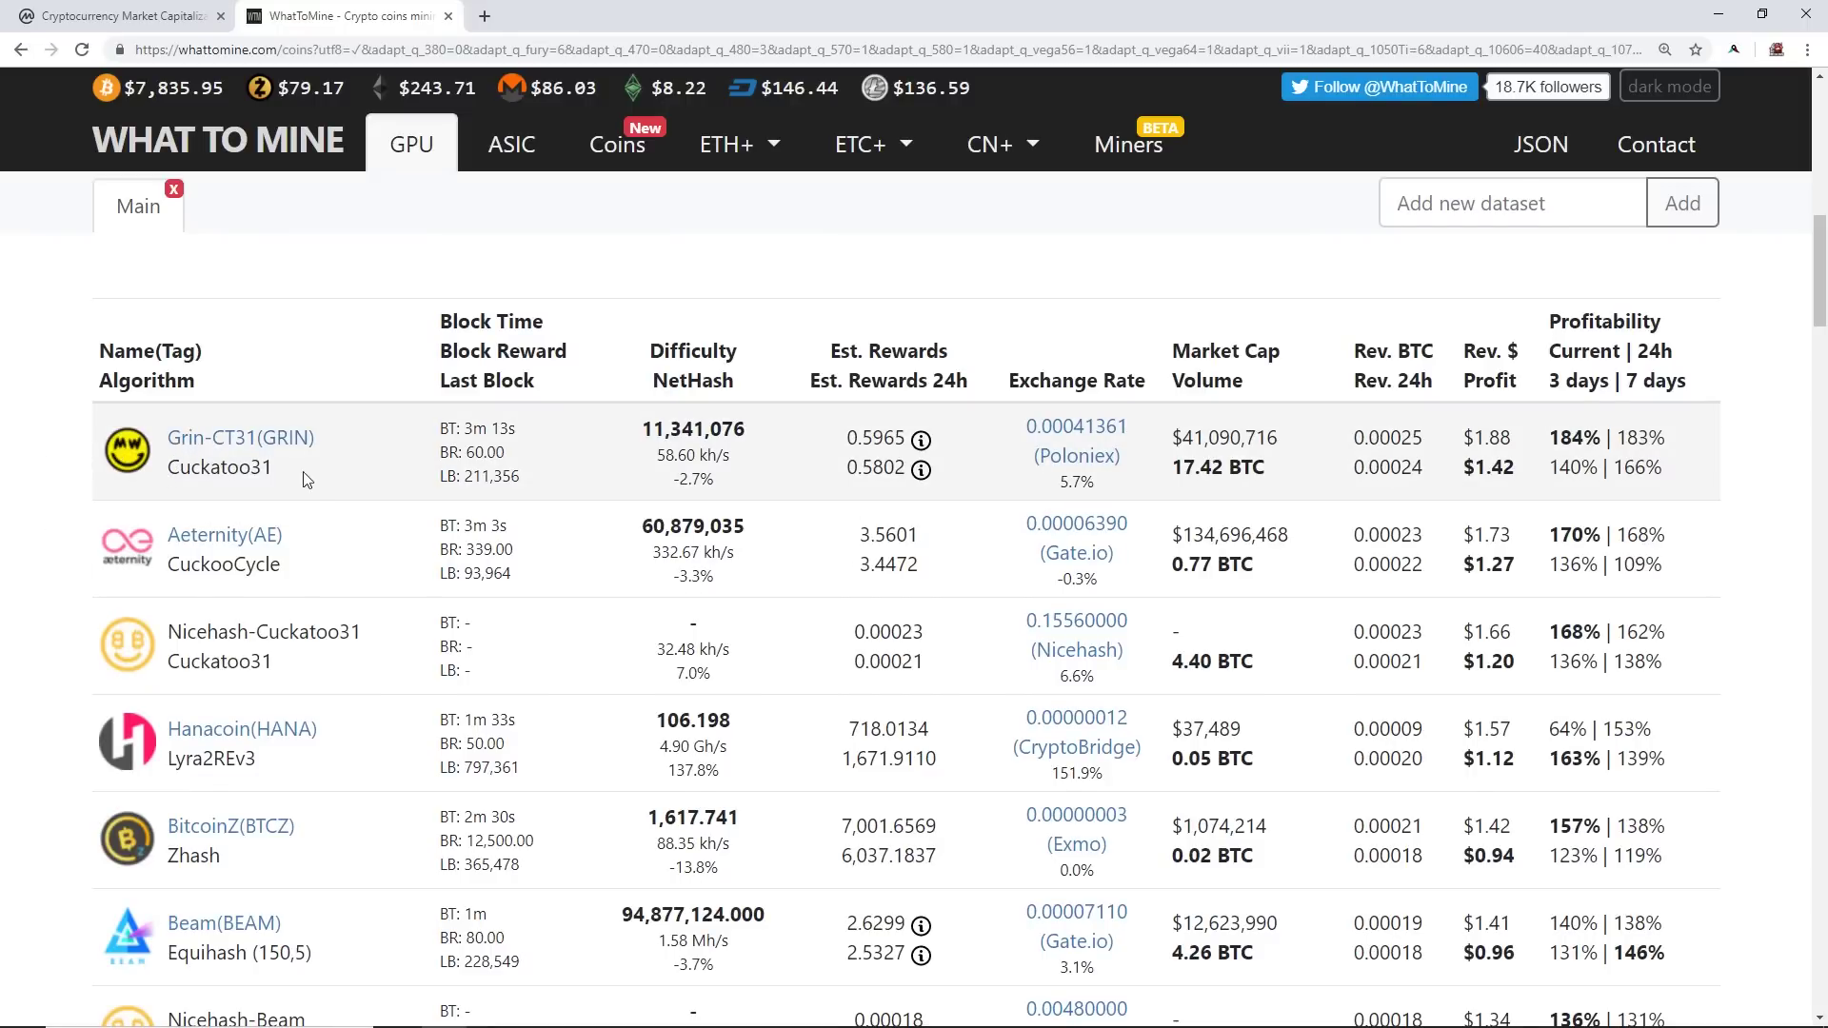
pyautogui.scroll(9, 307, 479)
pyautogui.scroll(-8, 645, 359)
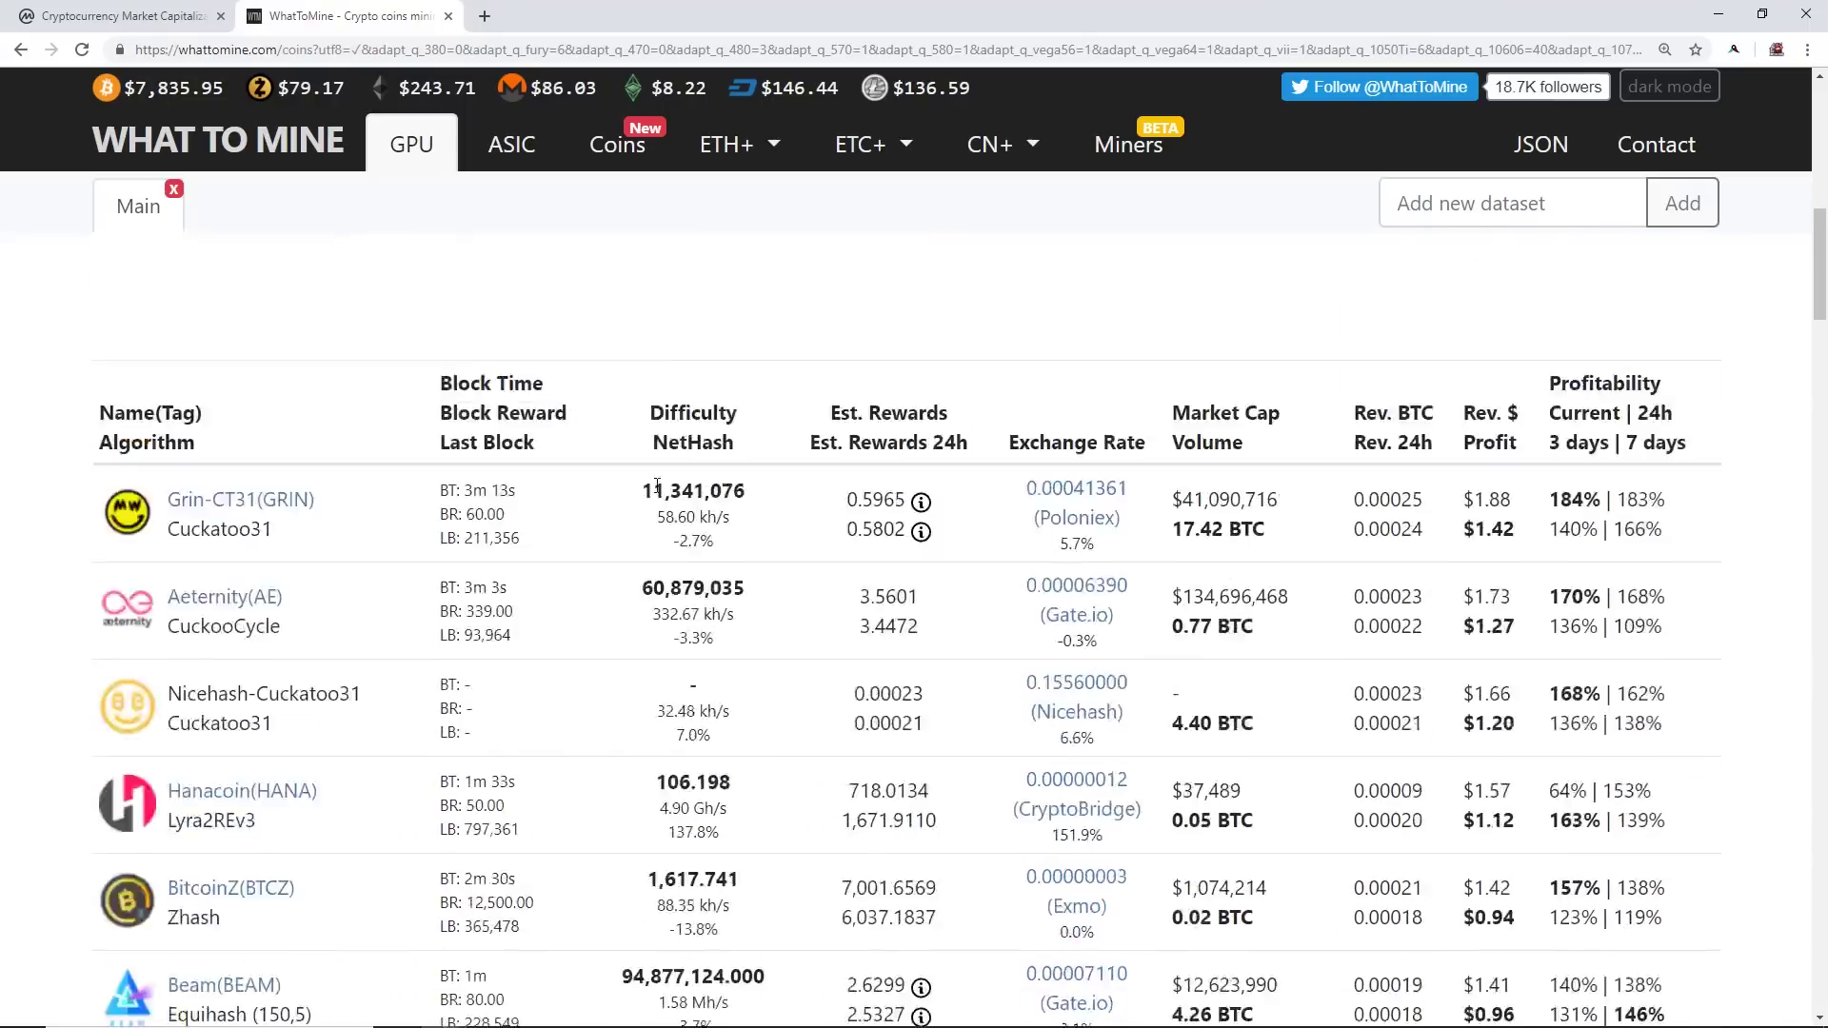
pyautogui.scroll(-3, 339, 490)
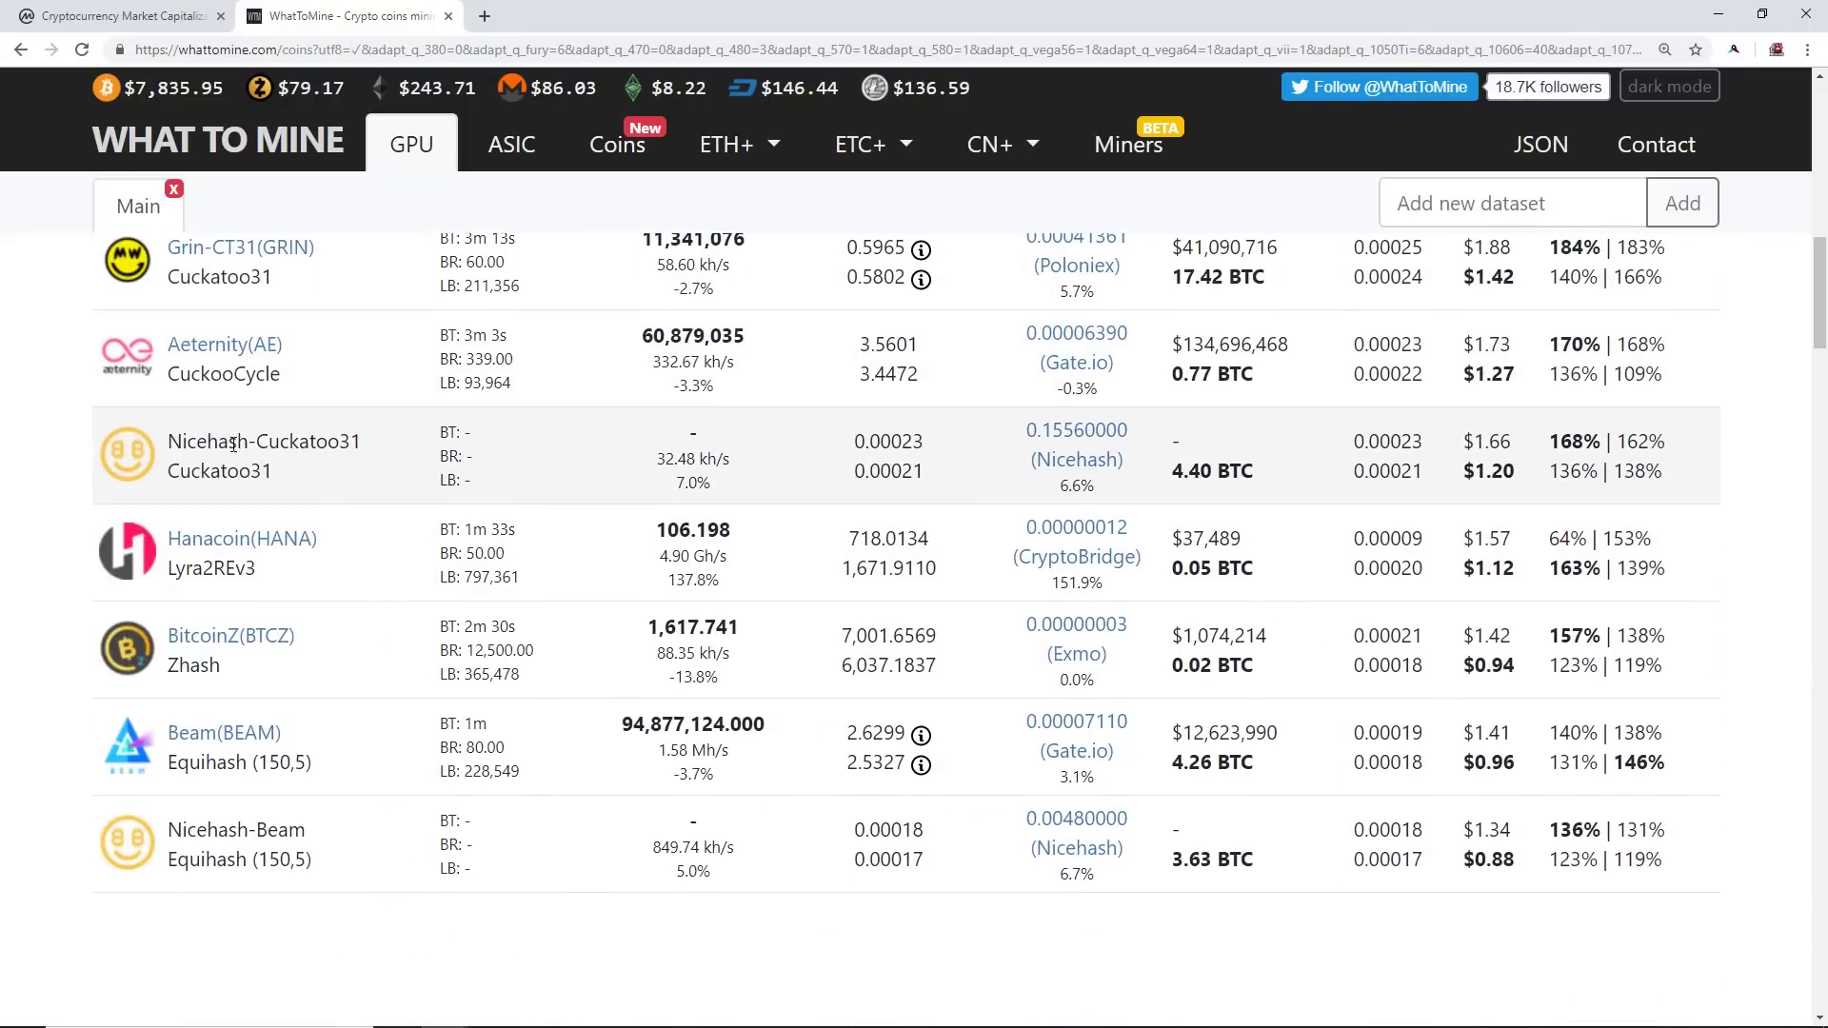
pyautogui.scroll(-7, 233, 445)
pyautogui.scroll(14, 551, 428)
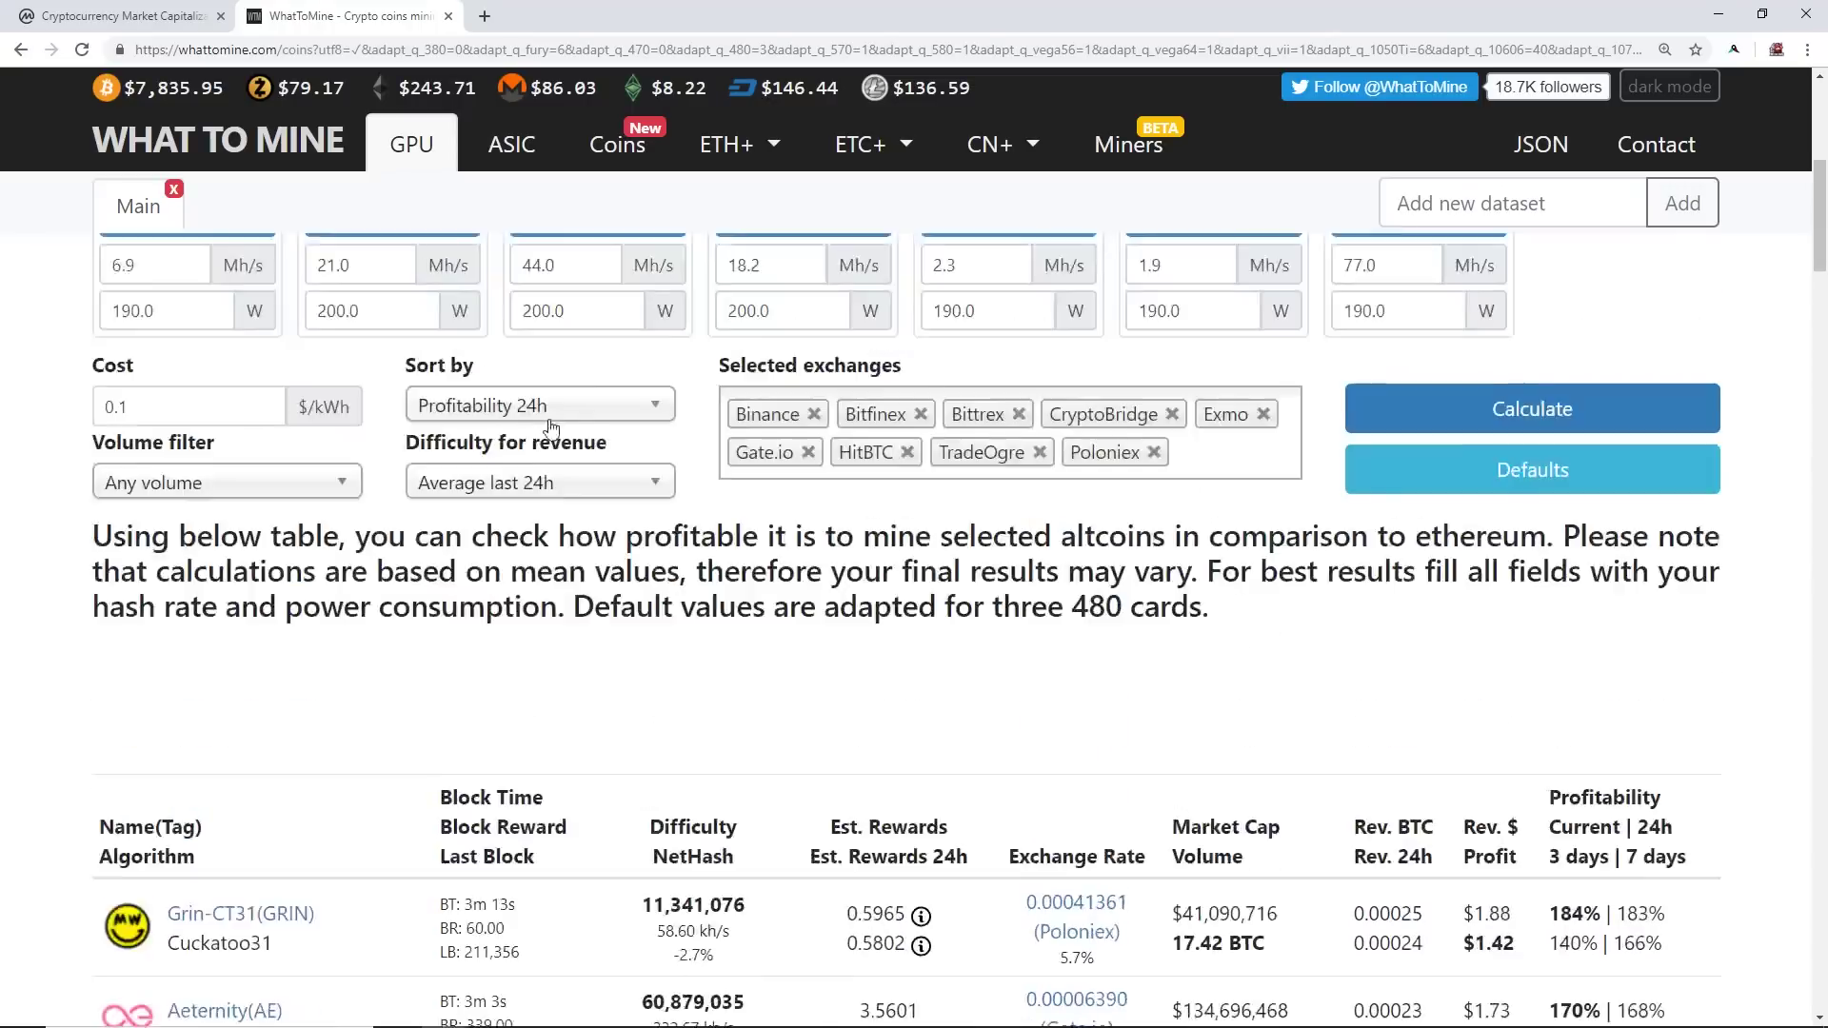
pyautogui.scroll(9, 551, 428)
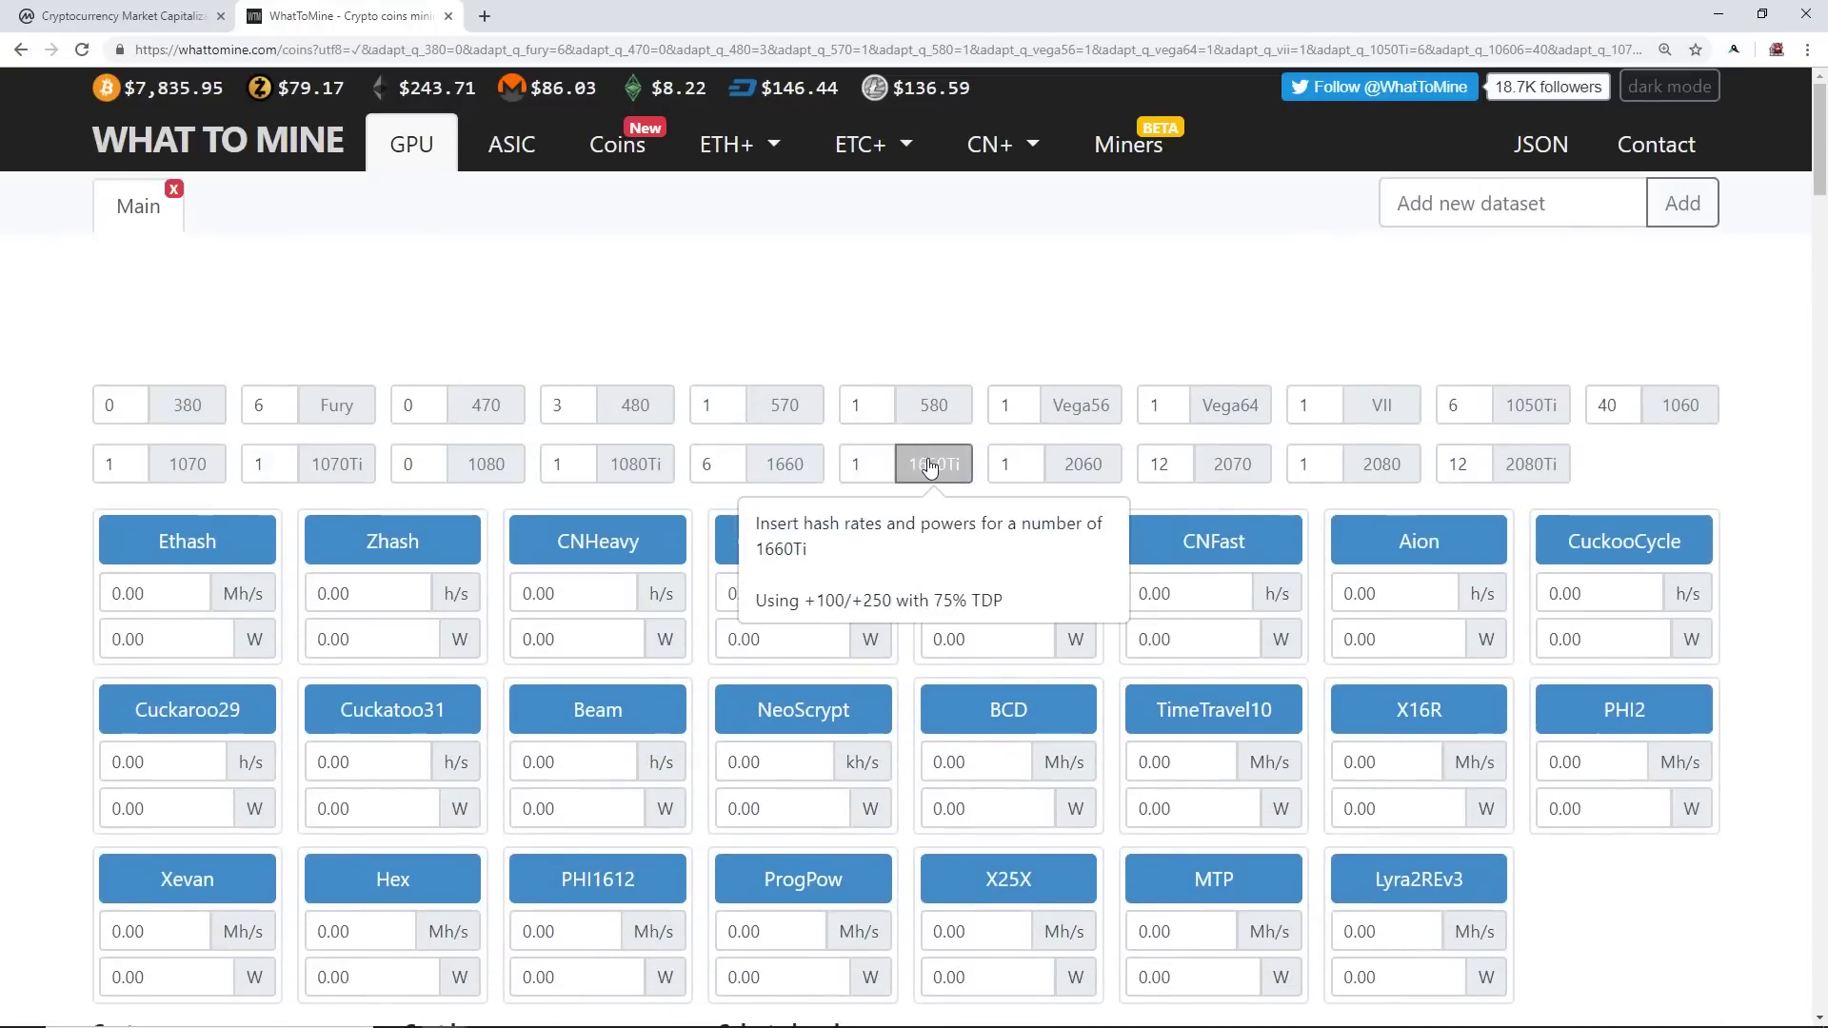
# - Load the GTX 1660 Ti preset and recalculate coin profitability
pyautogui.click(931, 465)
pyautogui.scroll(-3, 860, 671)
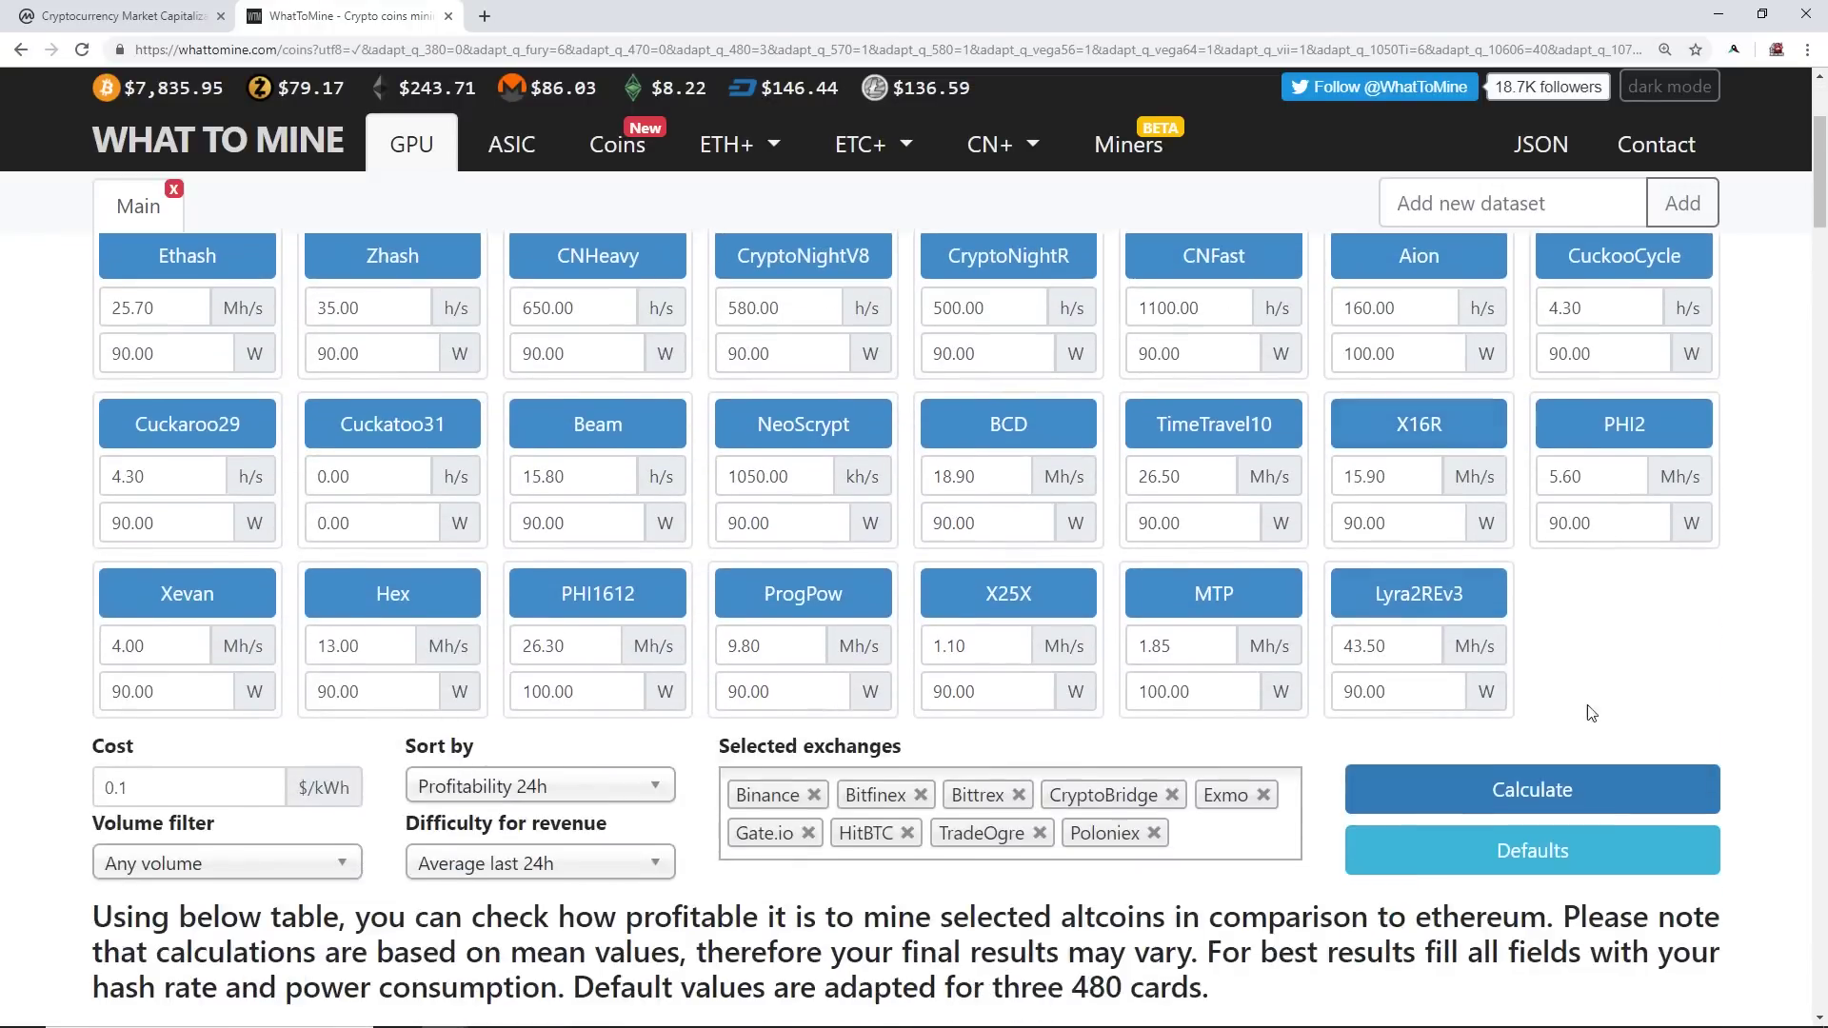
pyautogui.click(1521, 789)
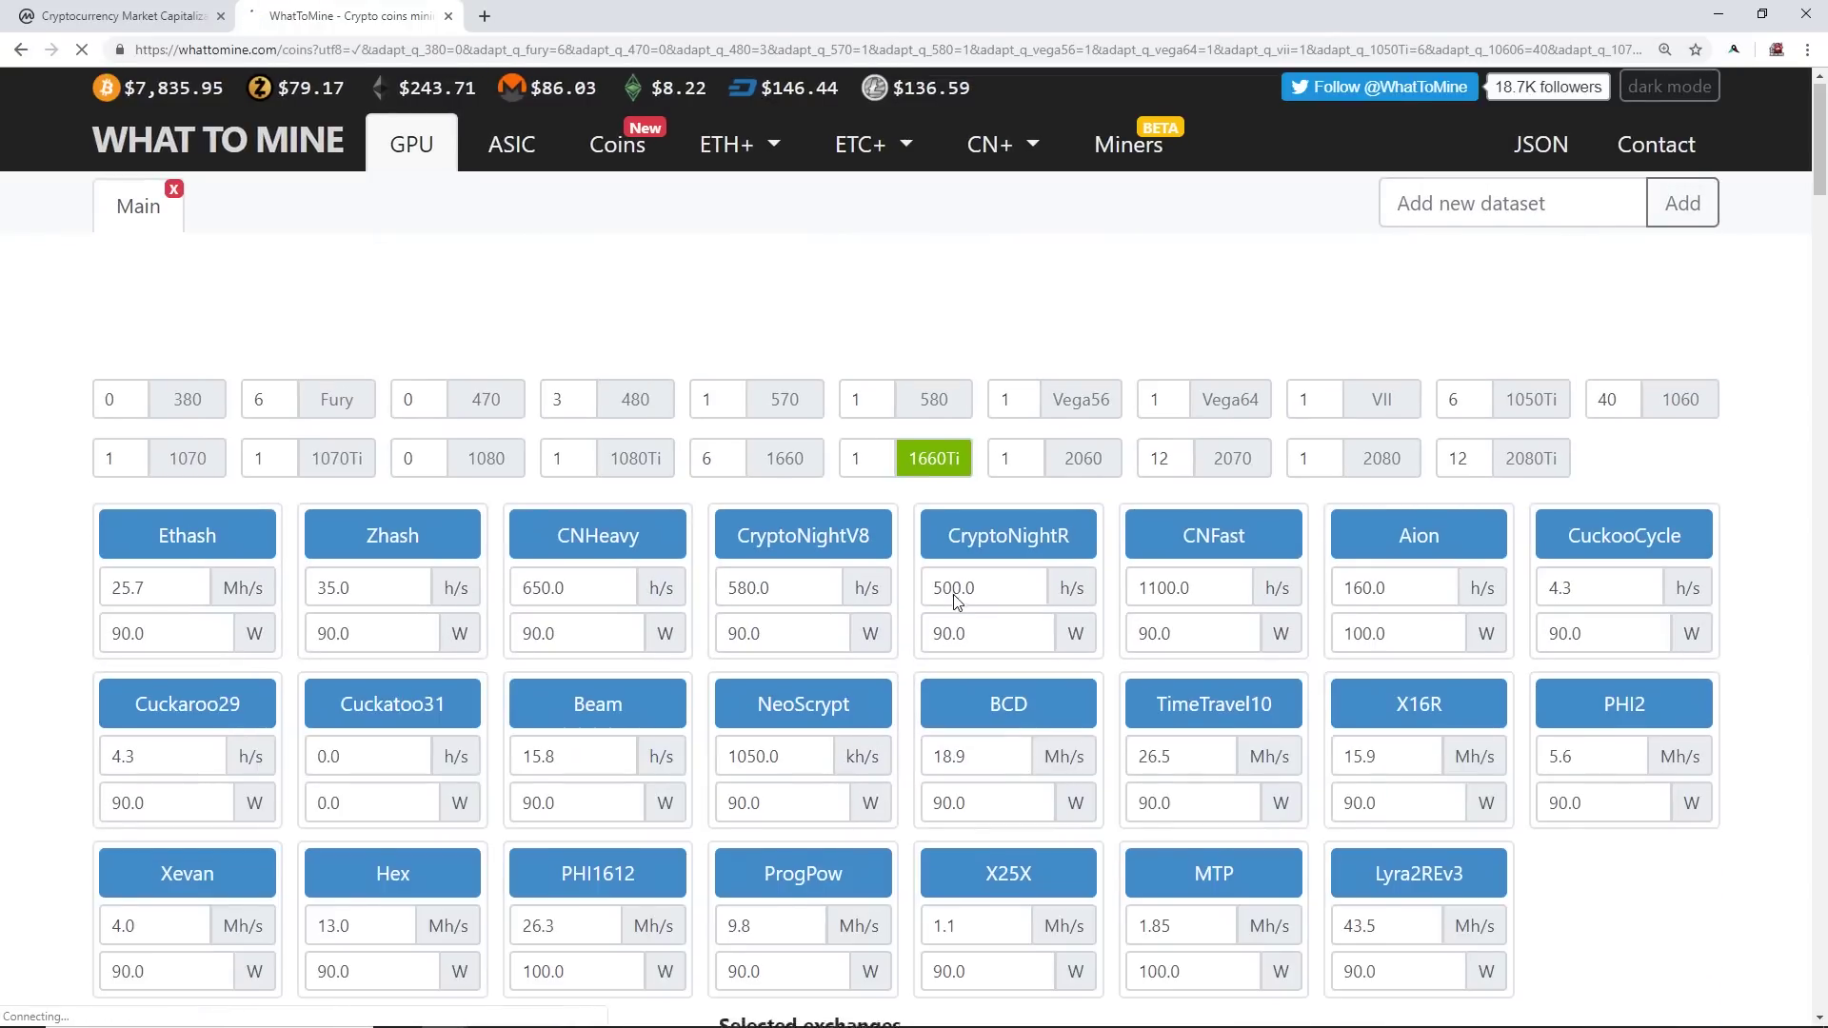
pyautogui.scroll(-14, 952, 585)
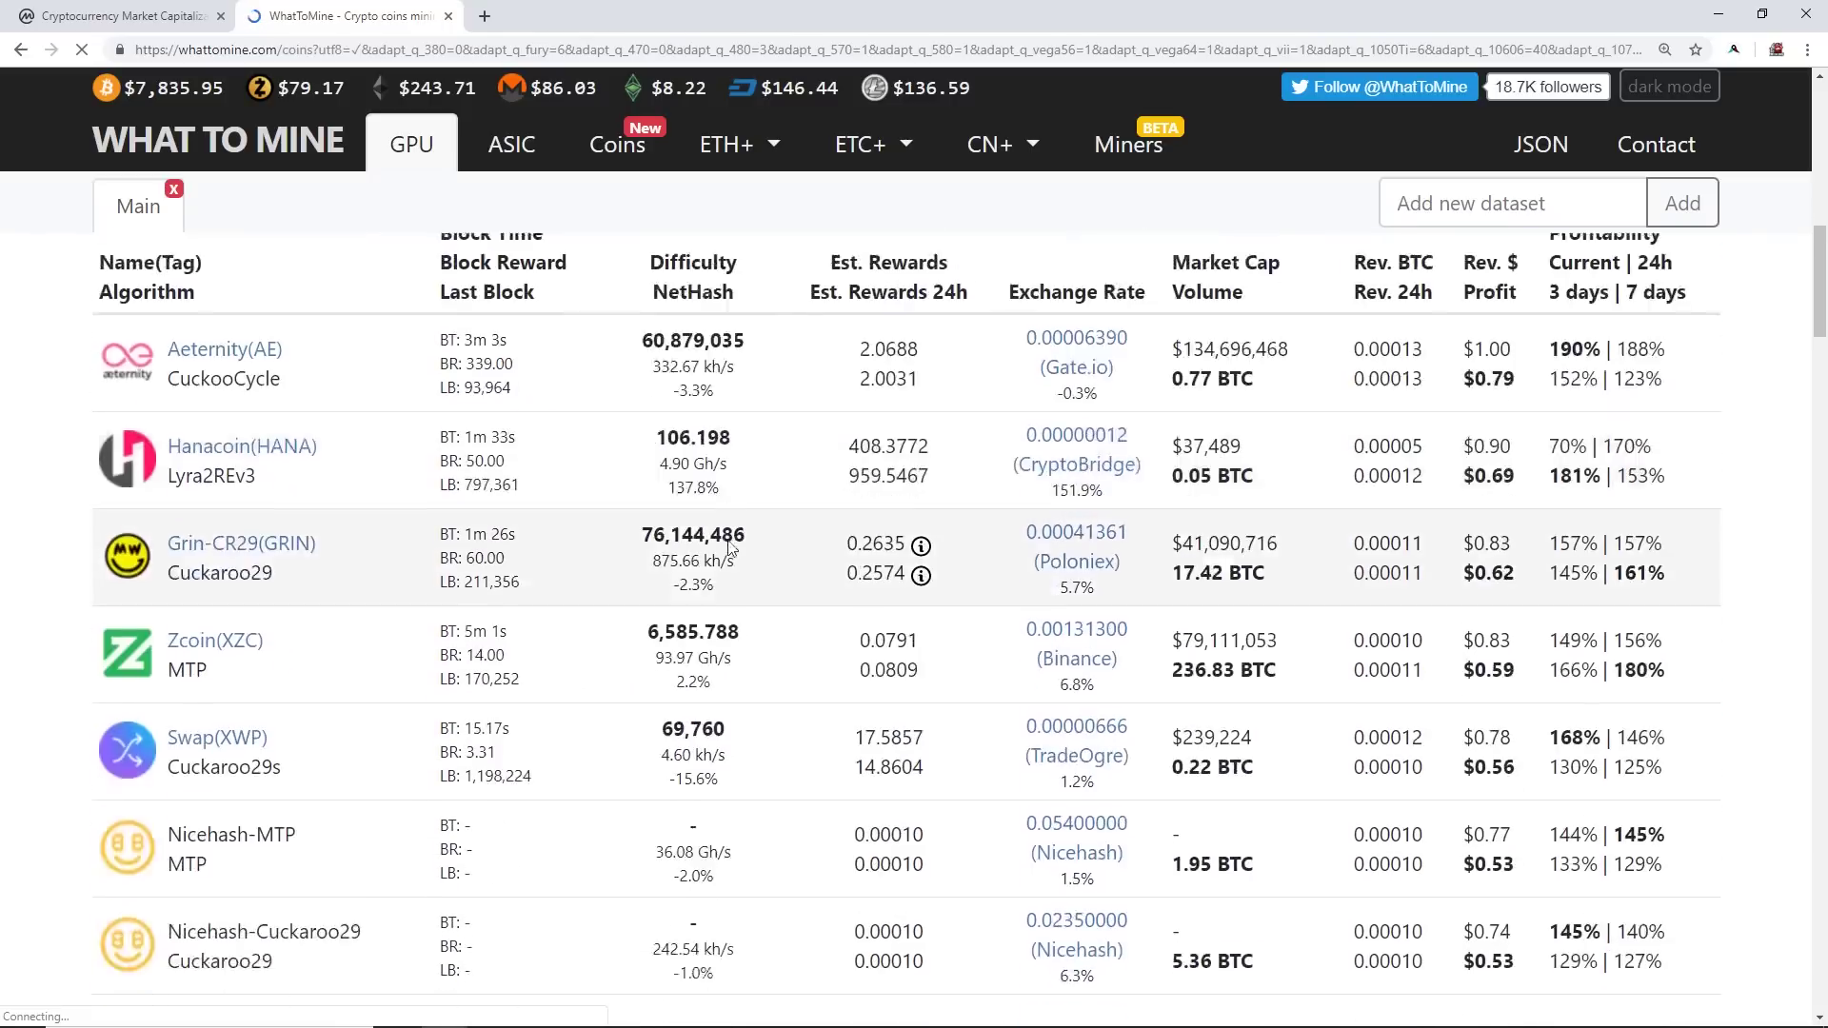
pyautogui.scroll(-7, 1095, 457)
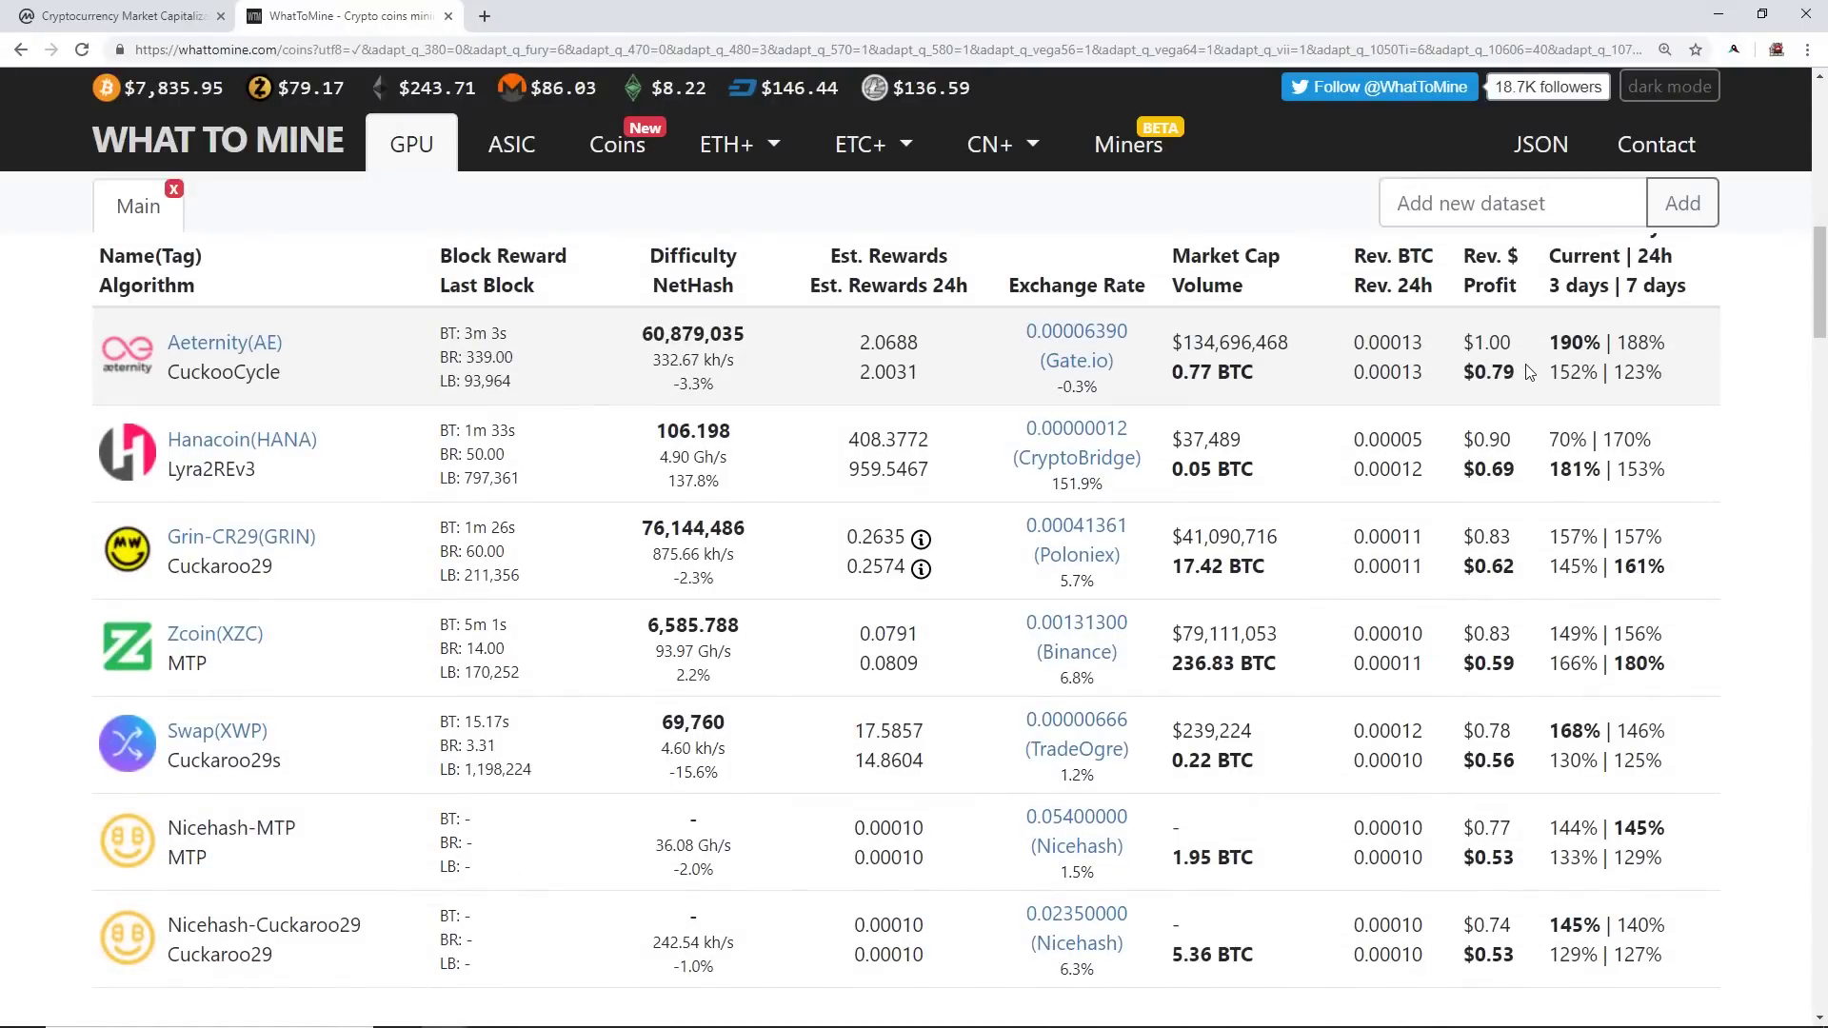
# - Mark Aeternity's $0.79 daily profit and $1.00 daily revenue
pyautogui.moveTo(1528, 374); pyautogui.dragTo(1461, 373)
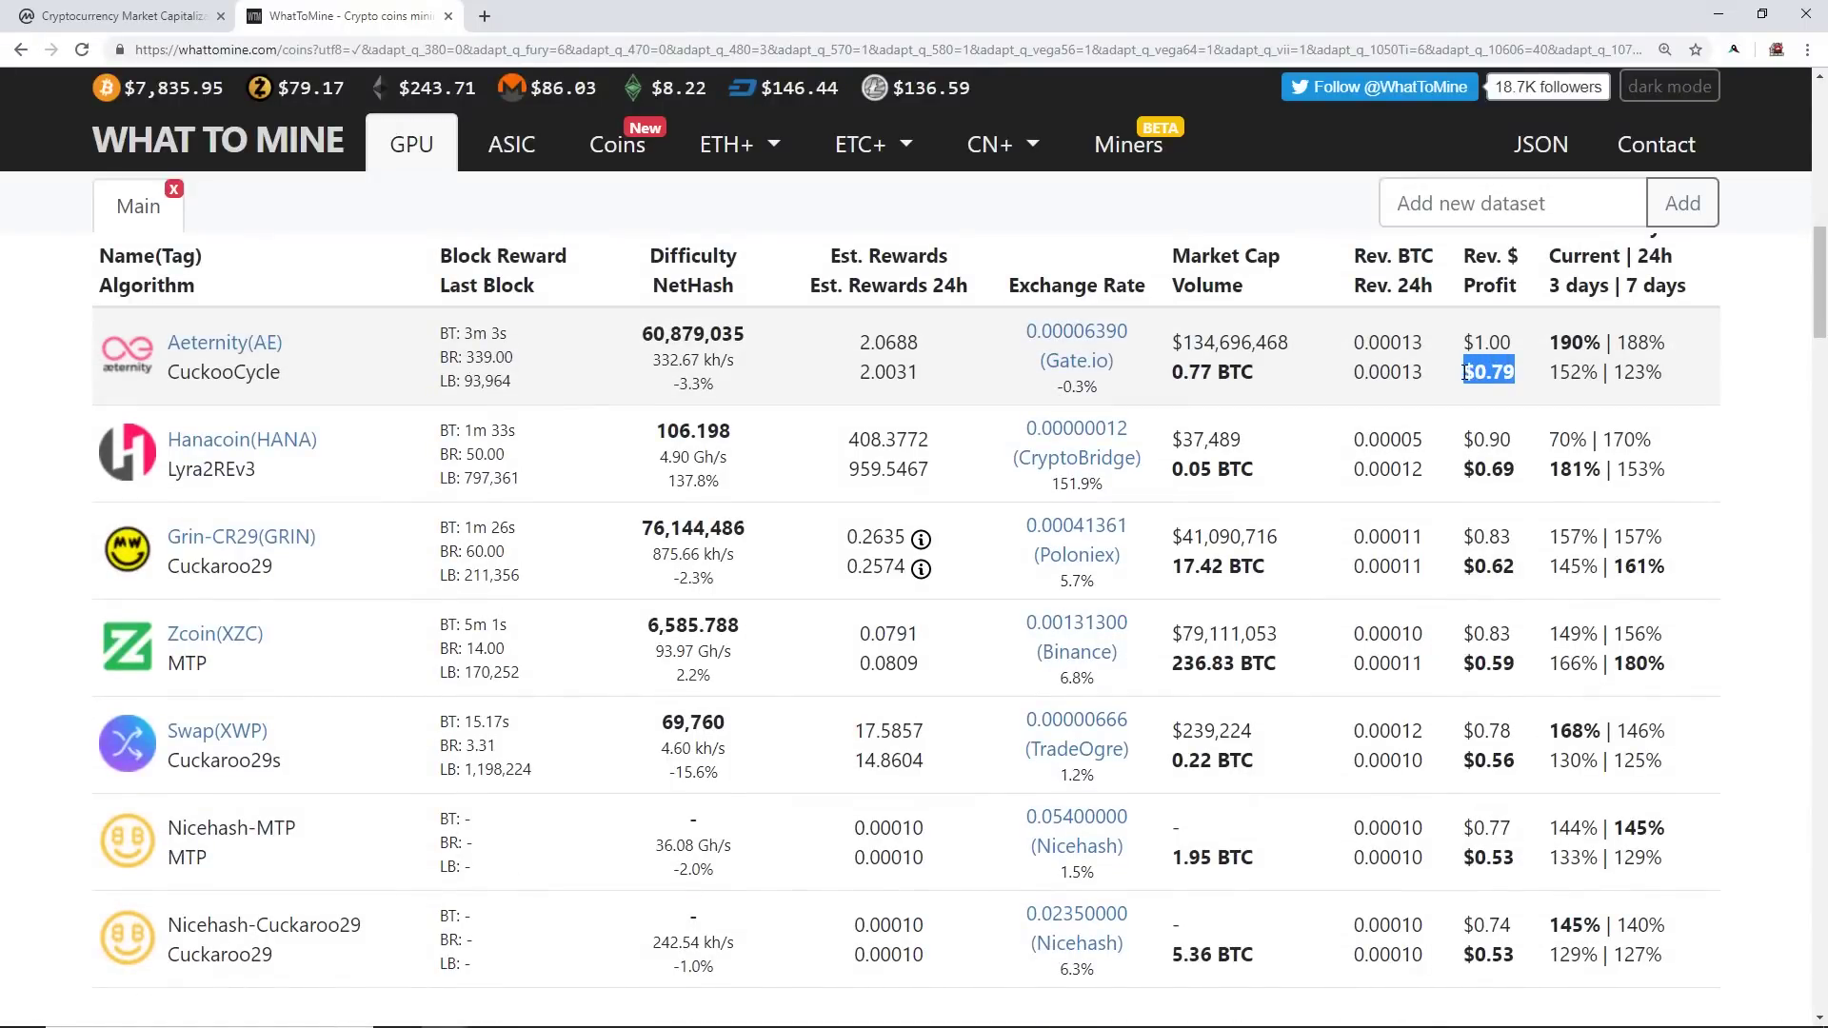
pyautogui.click(1518, 352)
pyautogui.moveTo(1511, 344); pyautogui.dragTo(1465, 344)
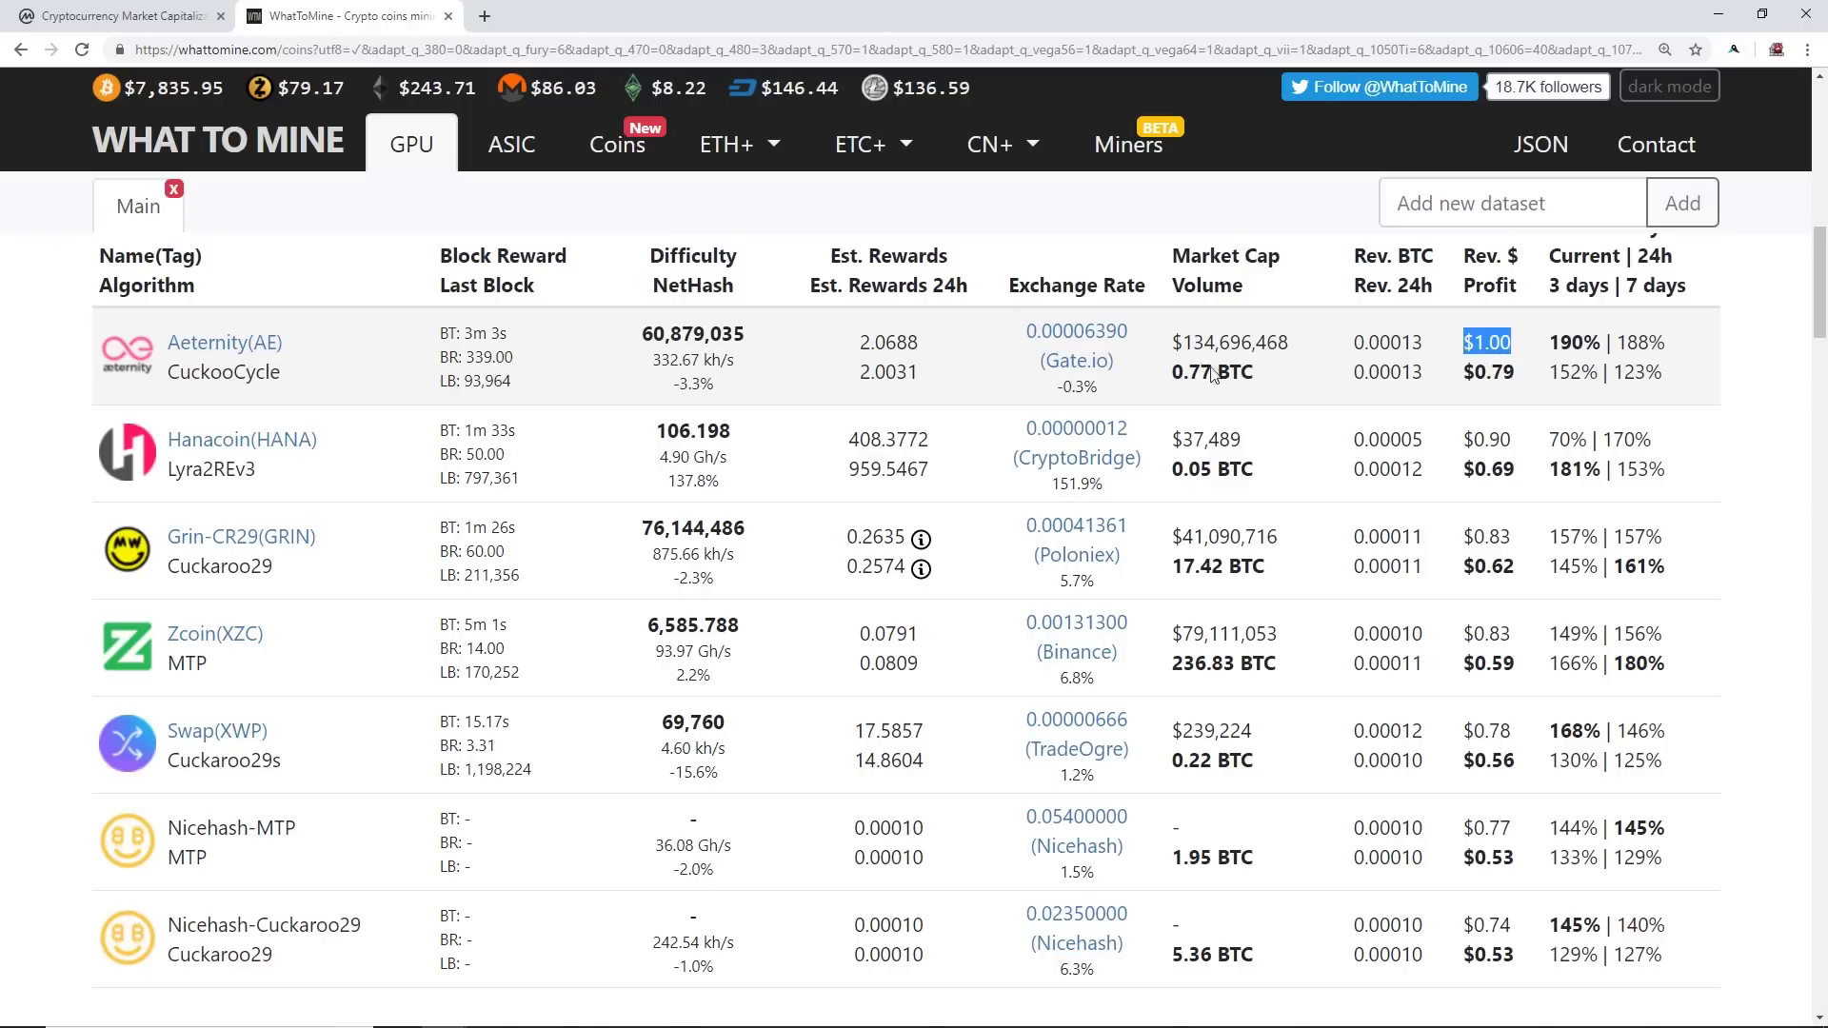
pyautogui.click(29, 472)
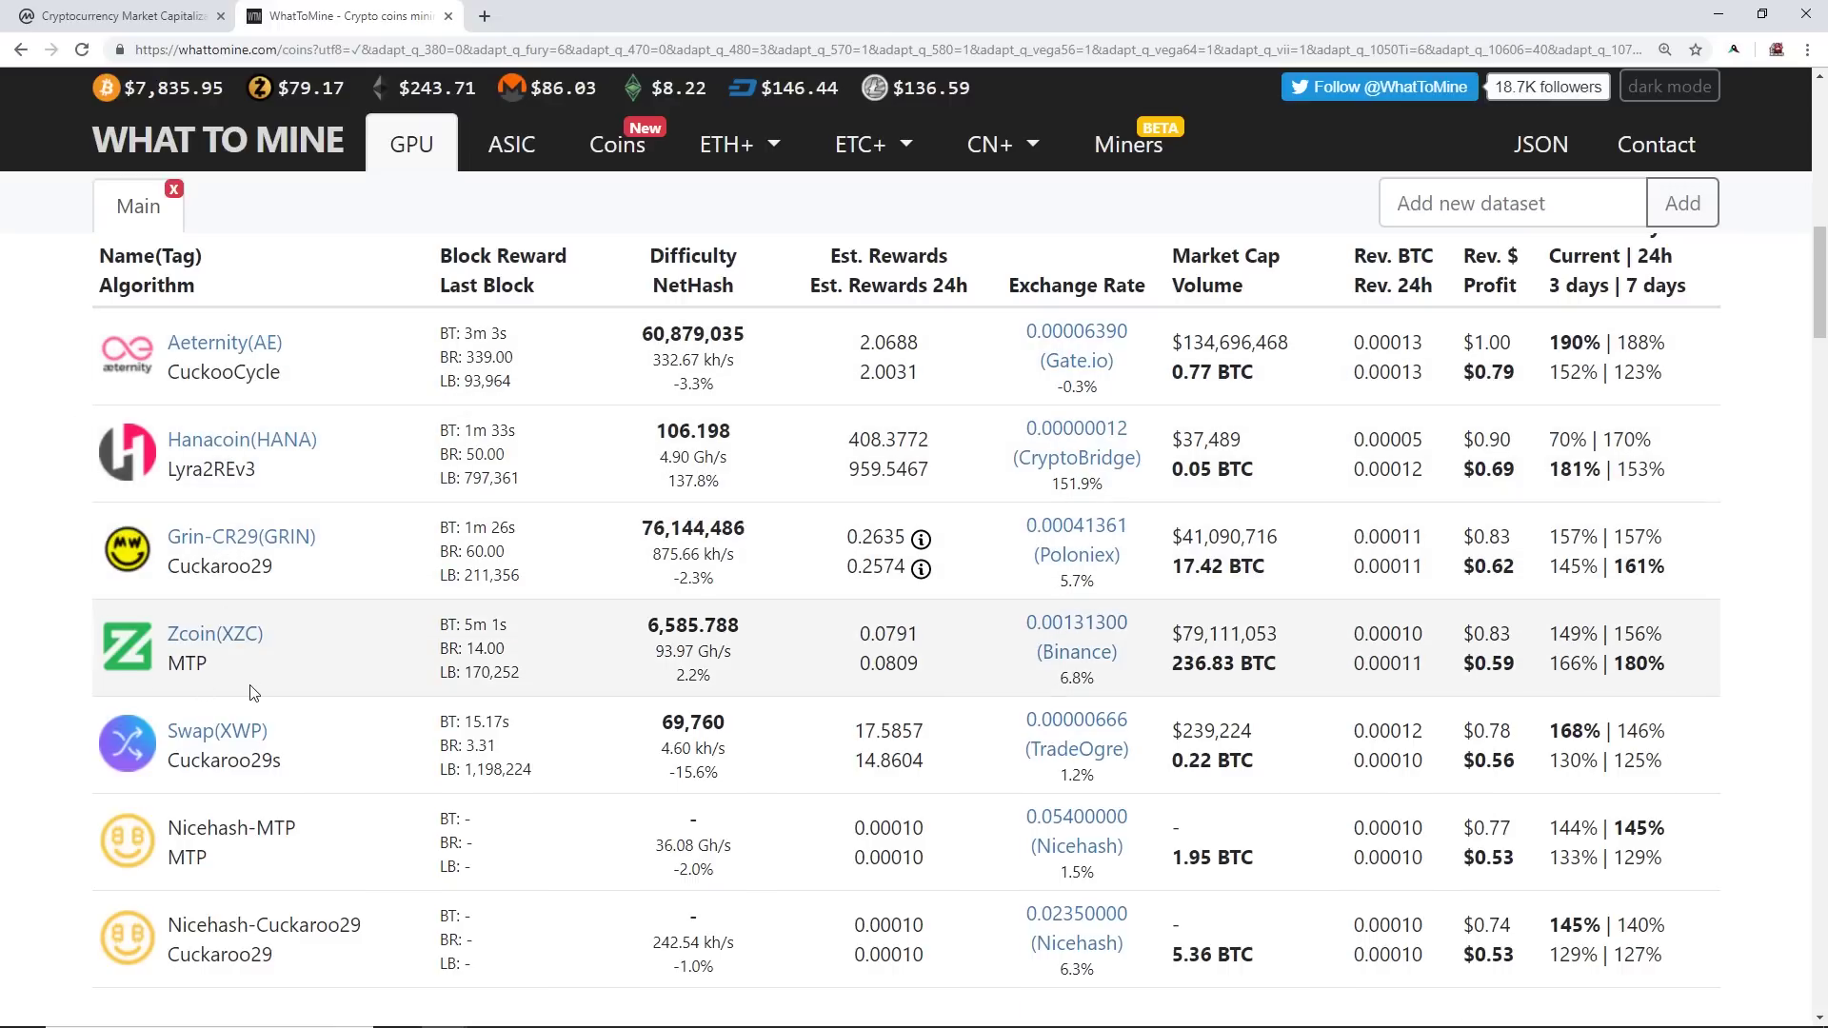
# - Mark Nicehash-Ethash's $0.36 profit and $0.58 revenue further down the table
pyautogui.scroll(-1, 267, 700)
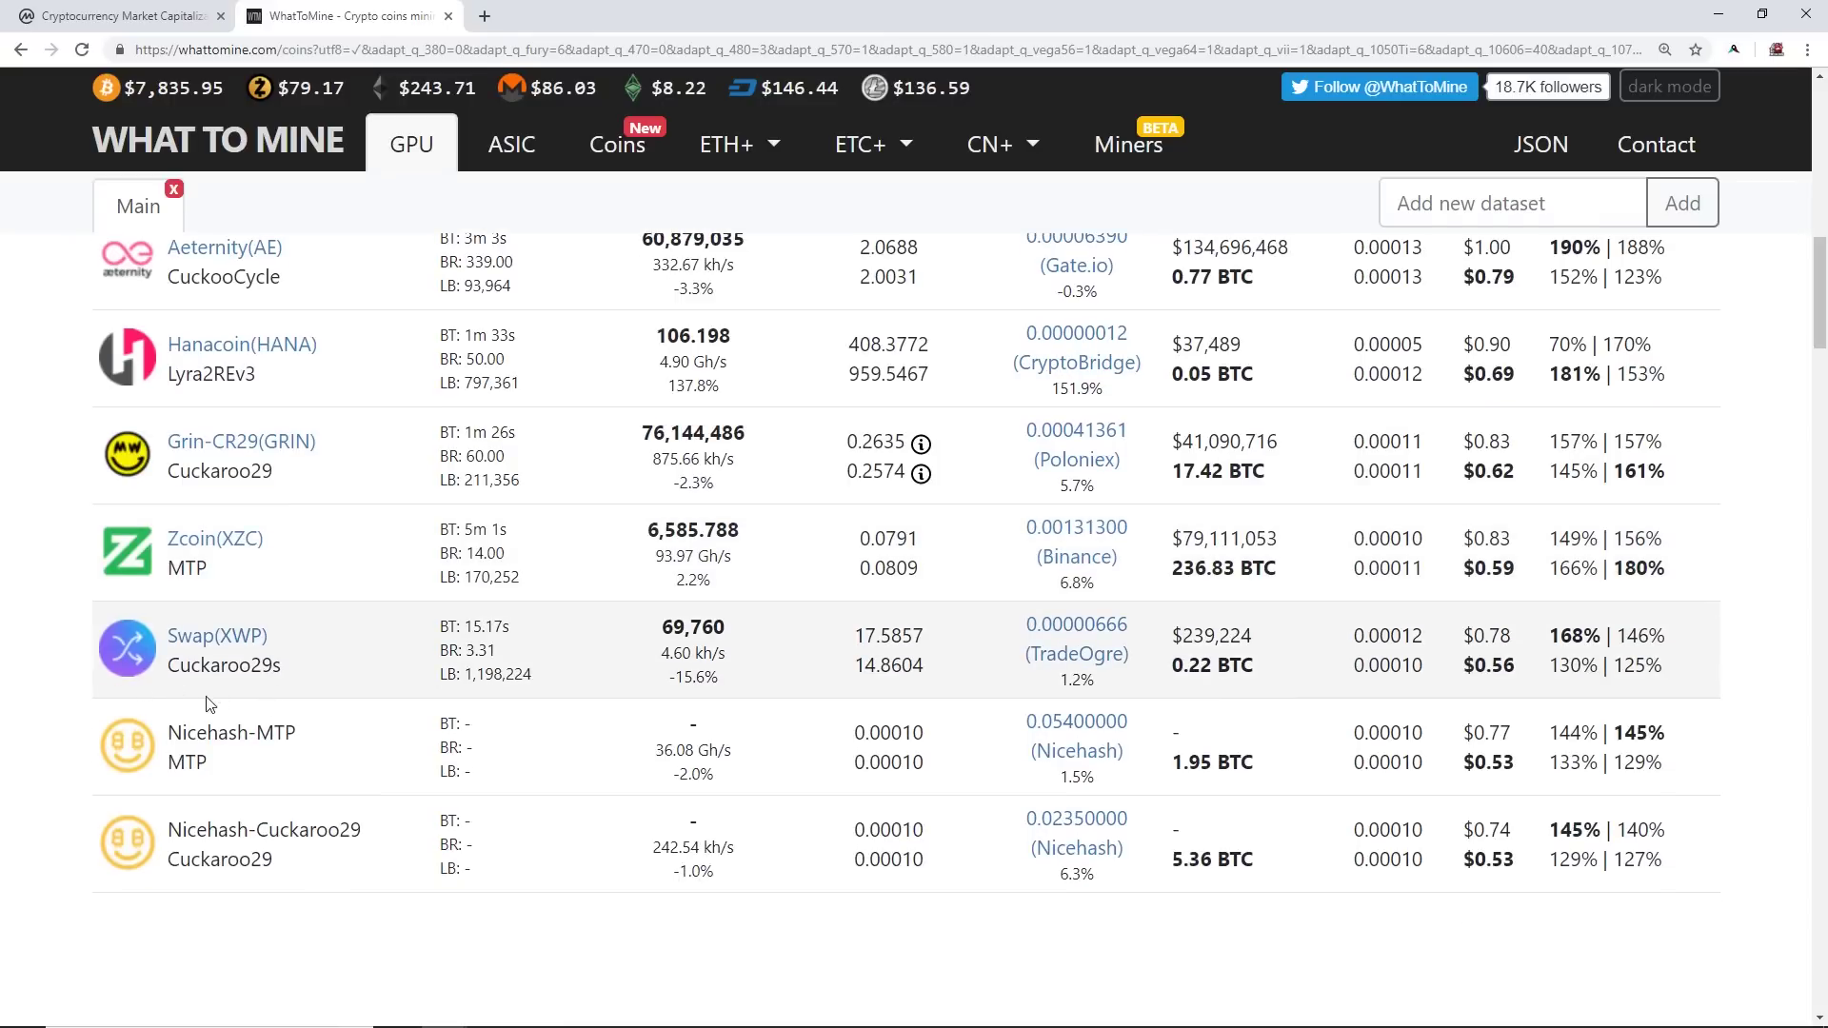
pyautogui.scroll(-5, 190, 733)
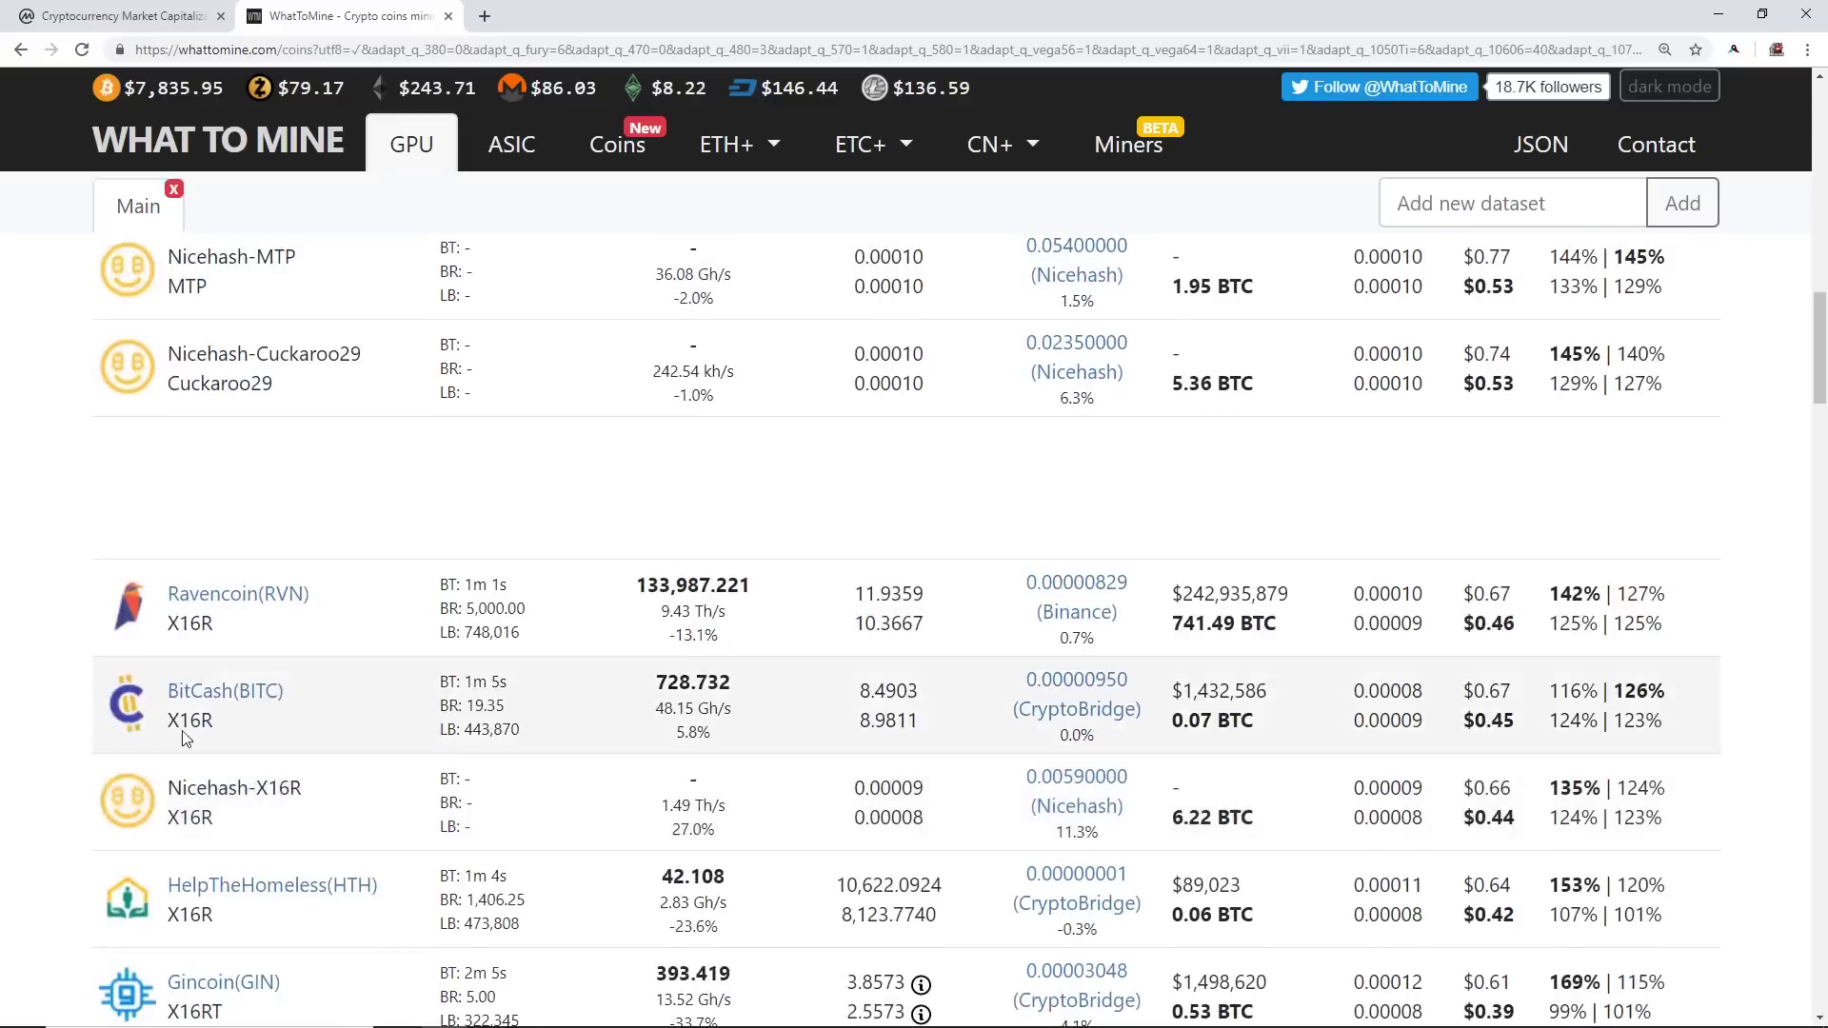
pyautogui.scroll(-6, 191, 686)
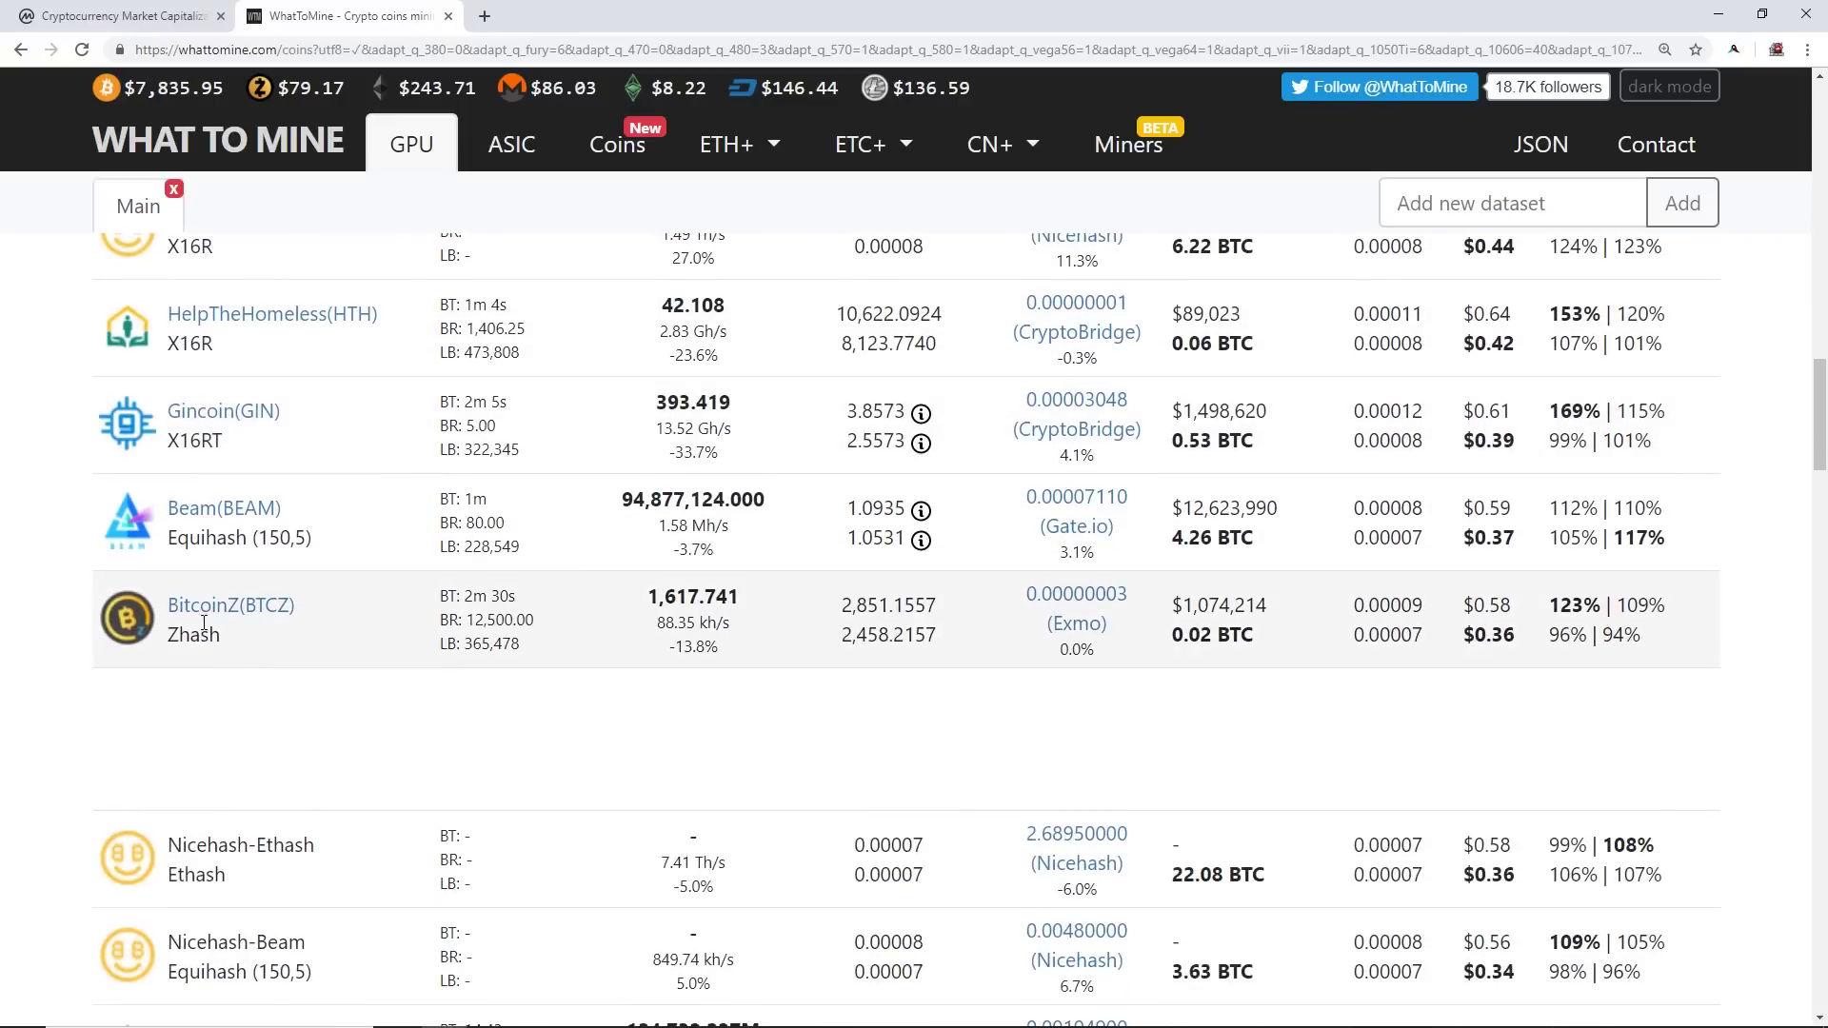
pyautogui.scroll(-4, 204, 623)
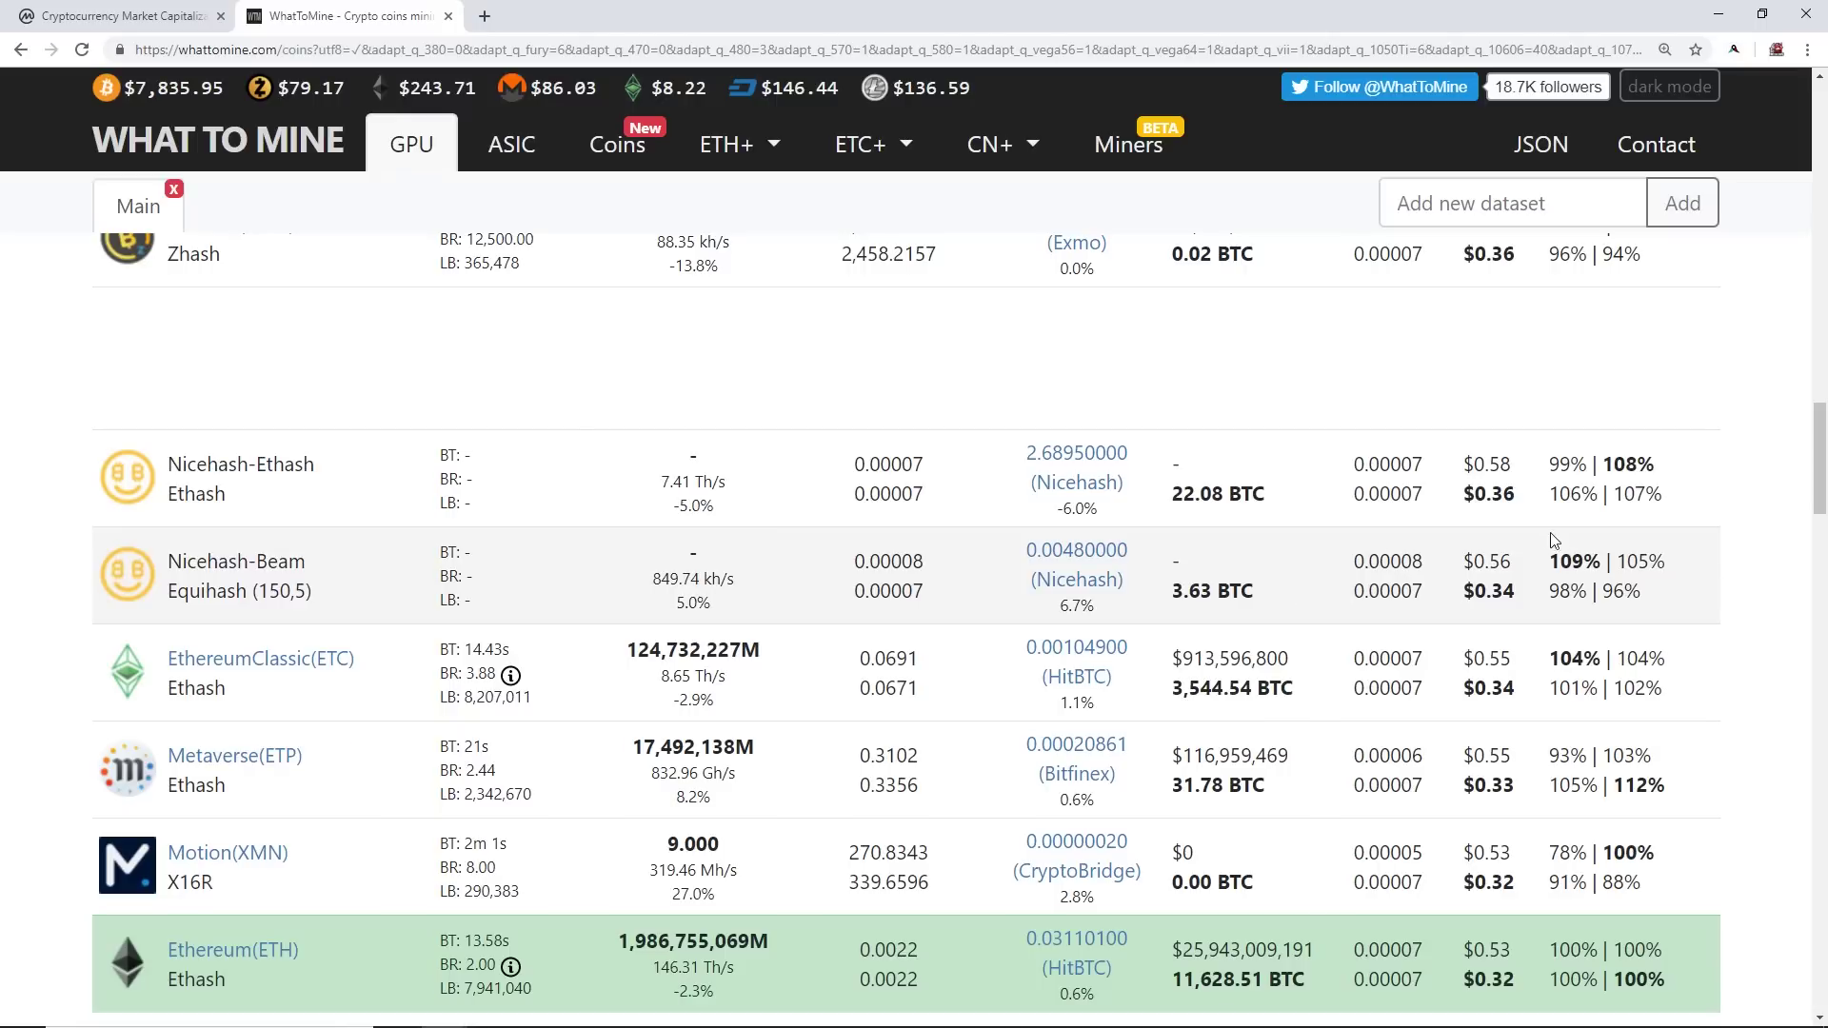
pyautogui.moveTo(1518, 503); pyautogui.dragTo(1481, 505)
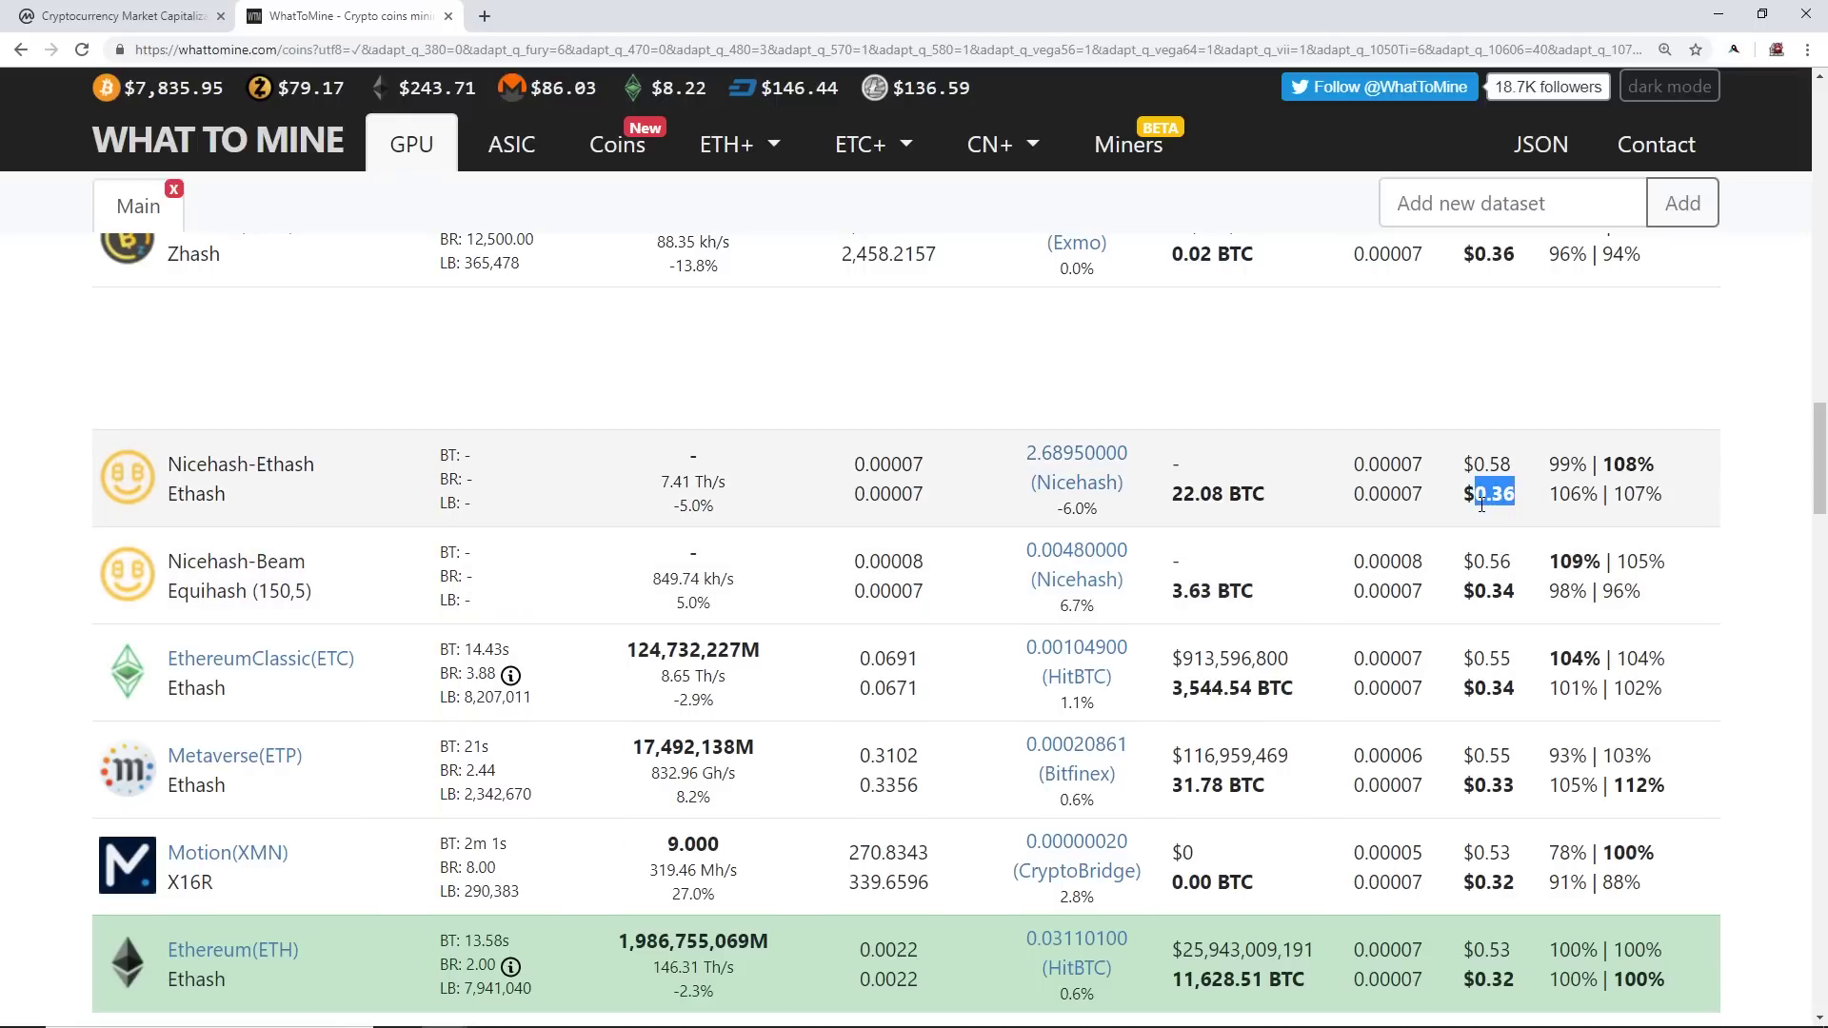
pyautogui.click(1518, 473)
pyautogui.moveTo(1505, 464); pyautogui.dragTo(1475, 467)
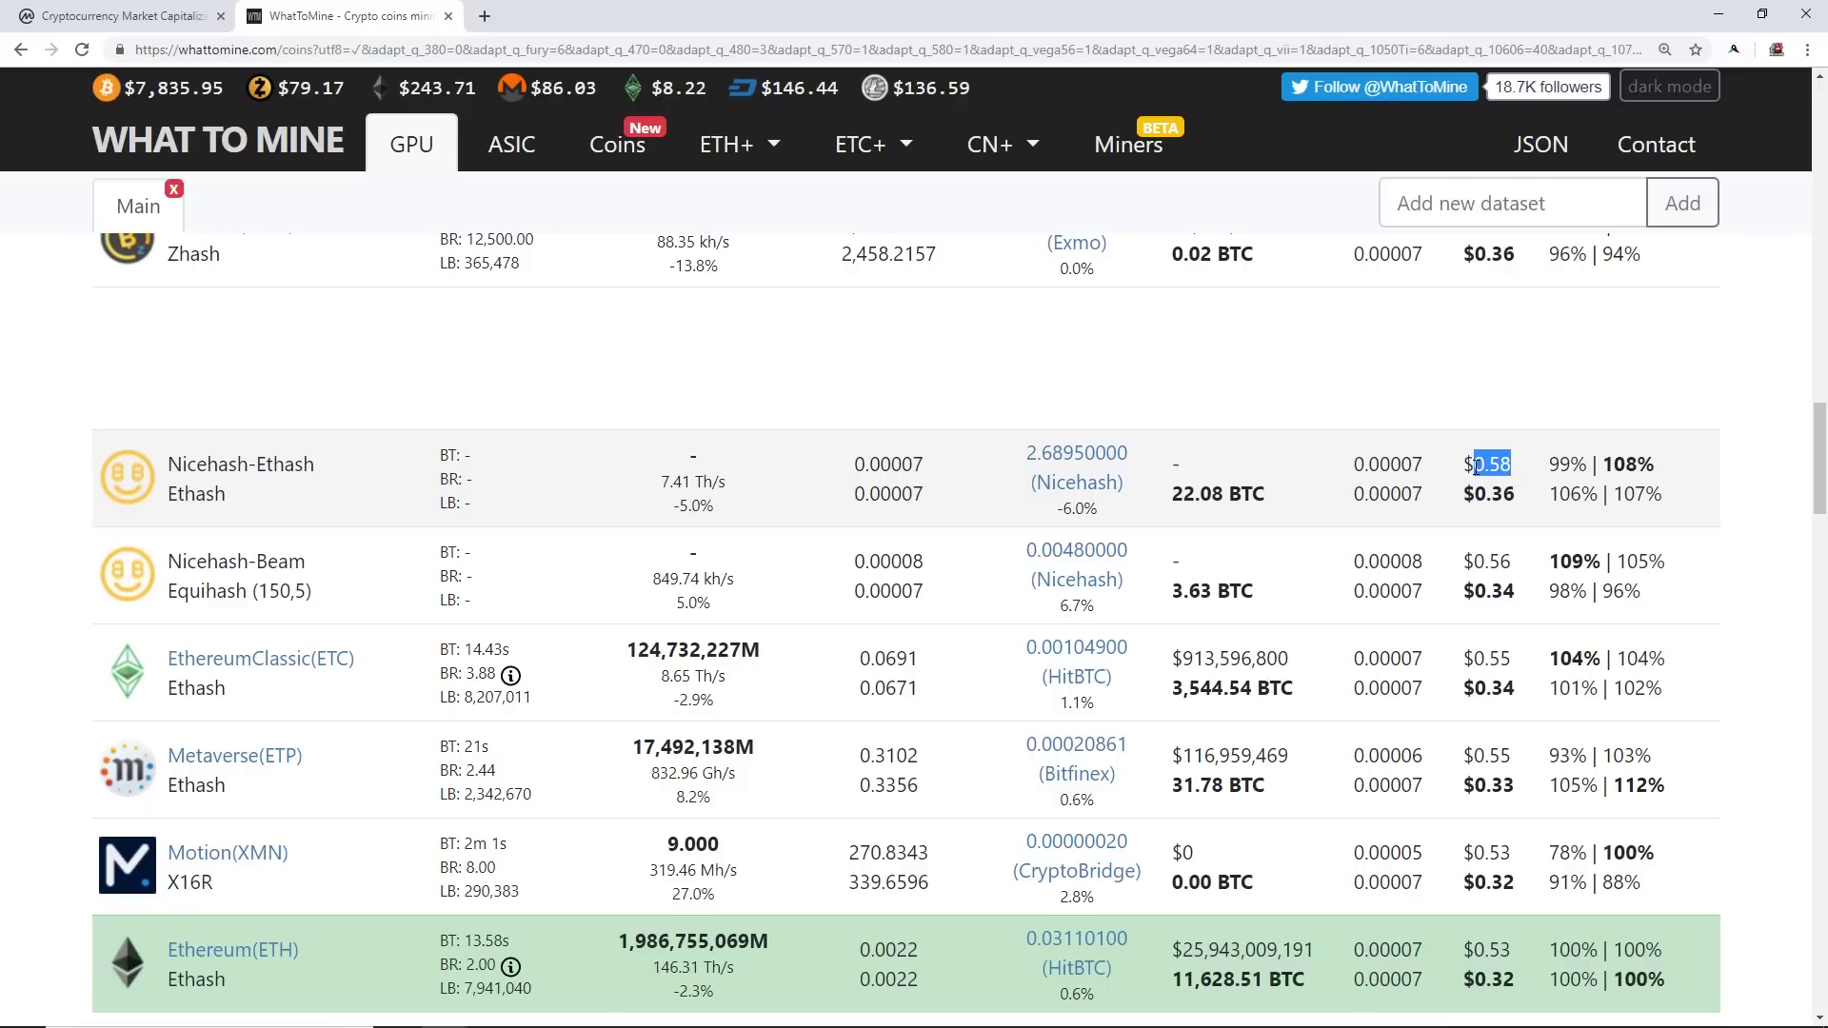
pyautogui.scroll(15, 1333, 464)
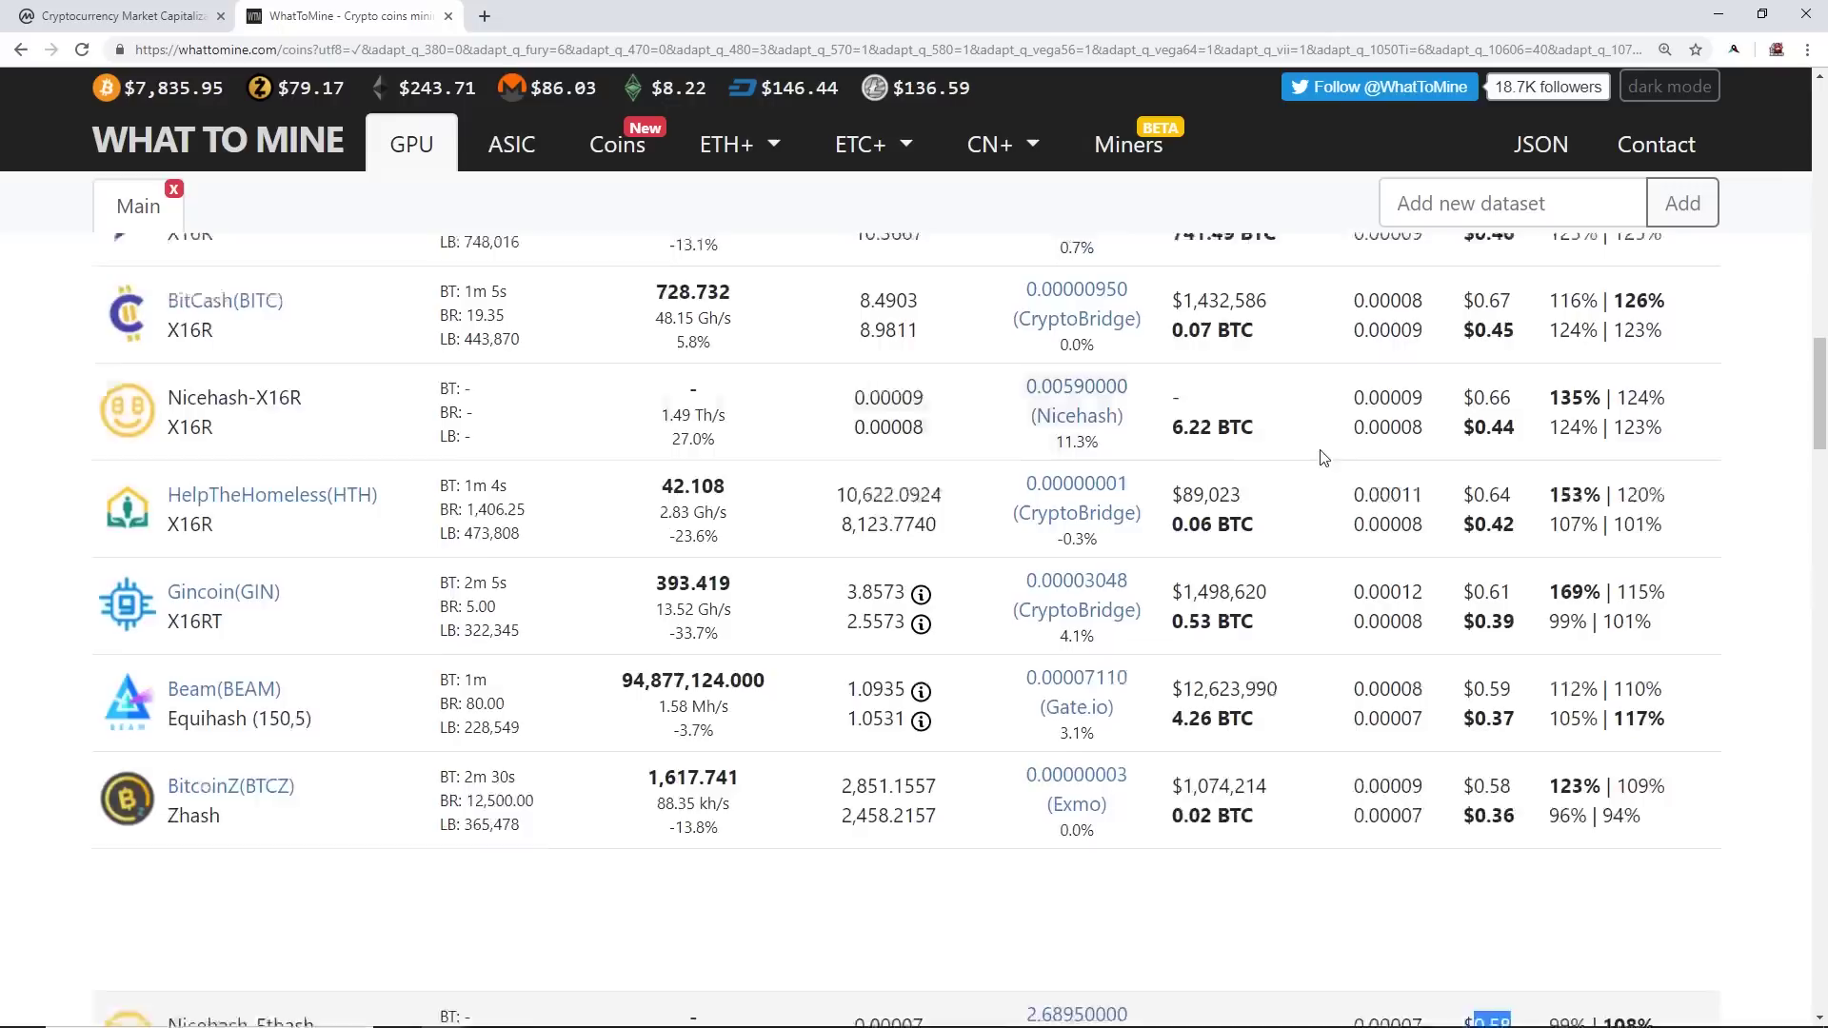
pyautogui.scroll(3, 1433, 469)
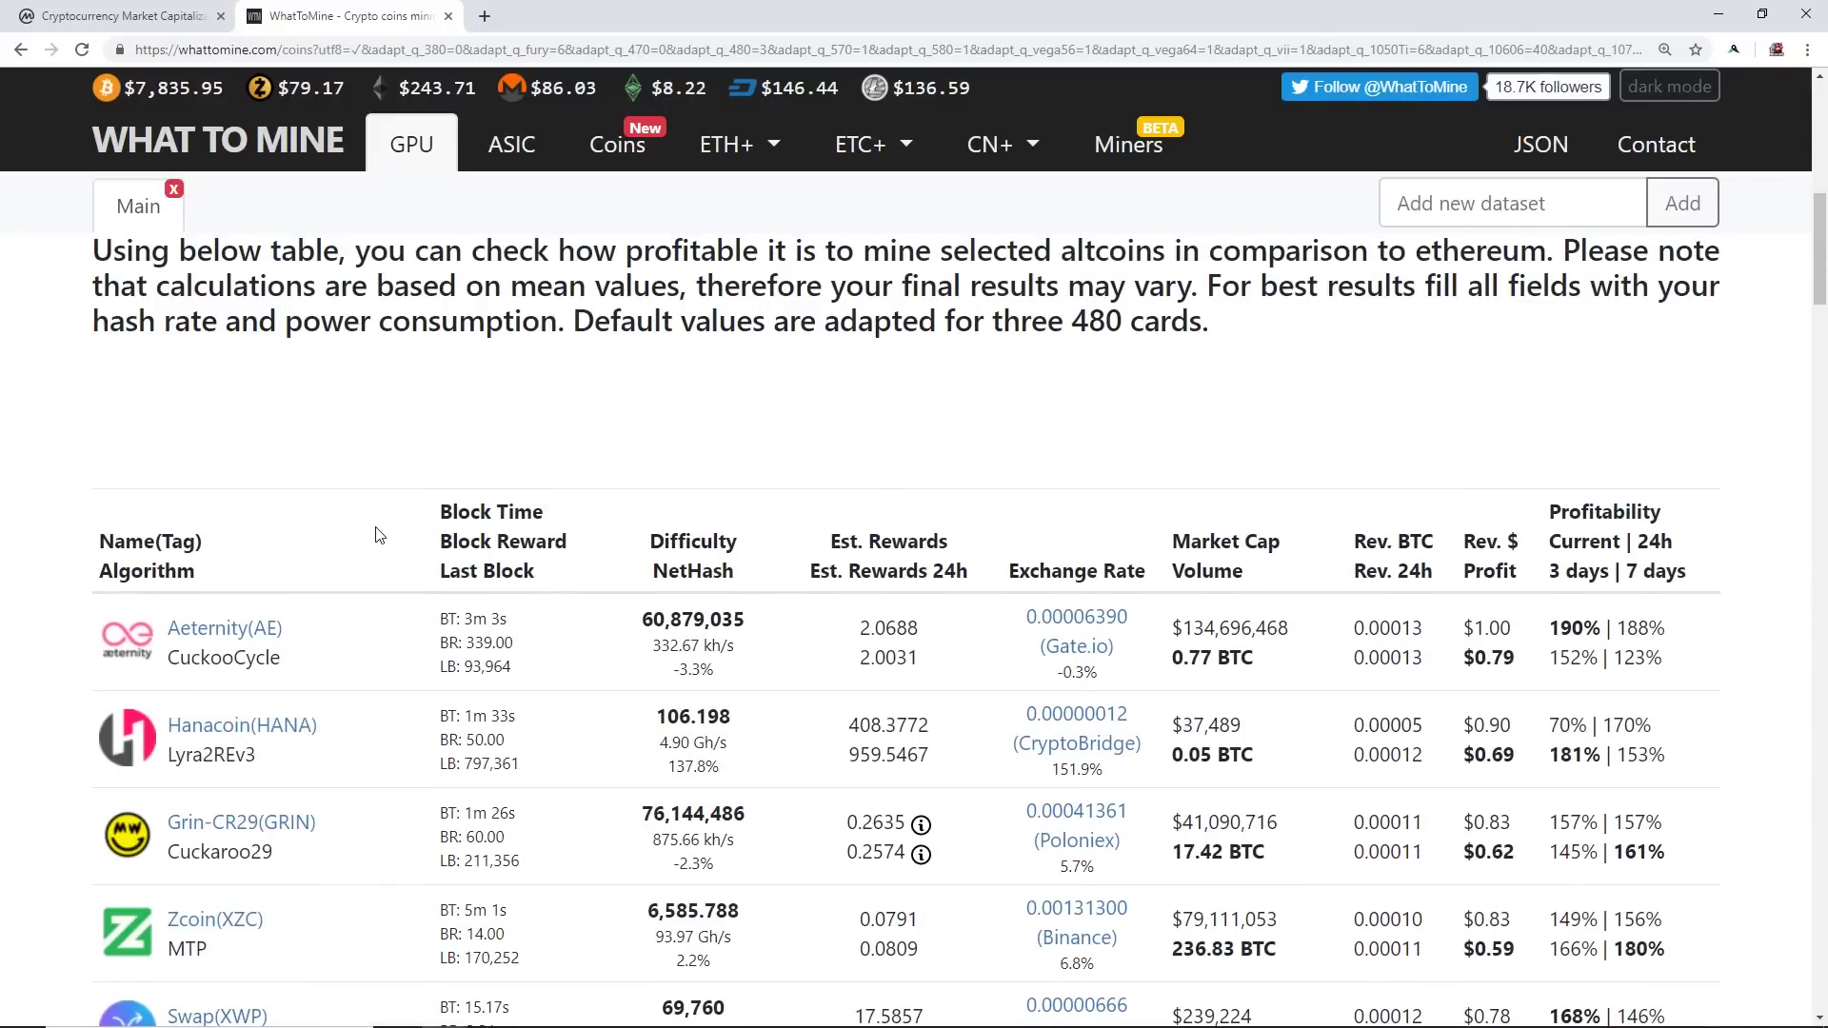
# - Scroll back through the GTX 1660 Ti results table
pyautogui.scroll(-2, 378, 535)
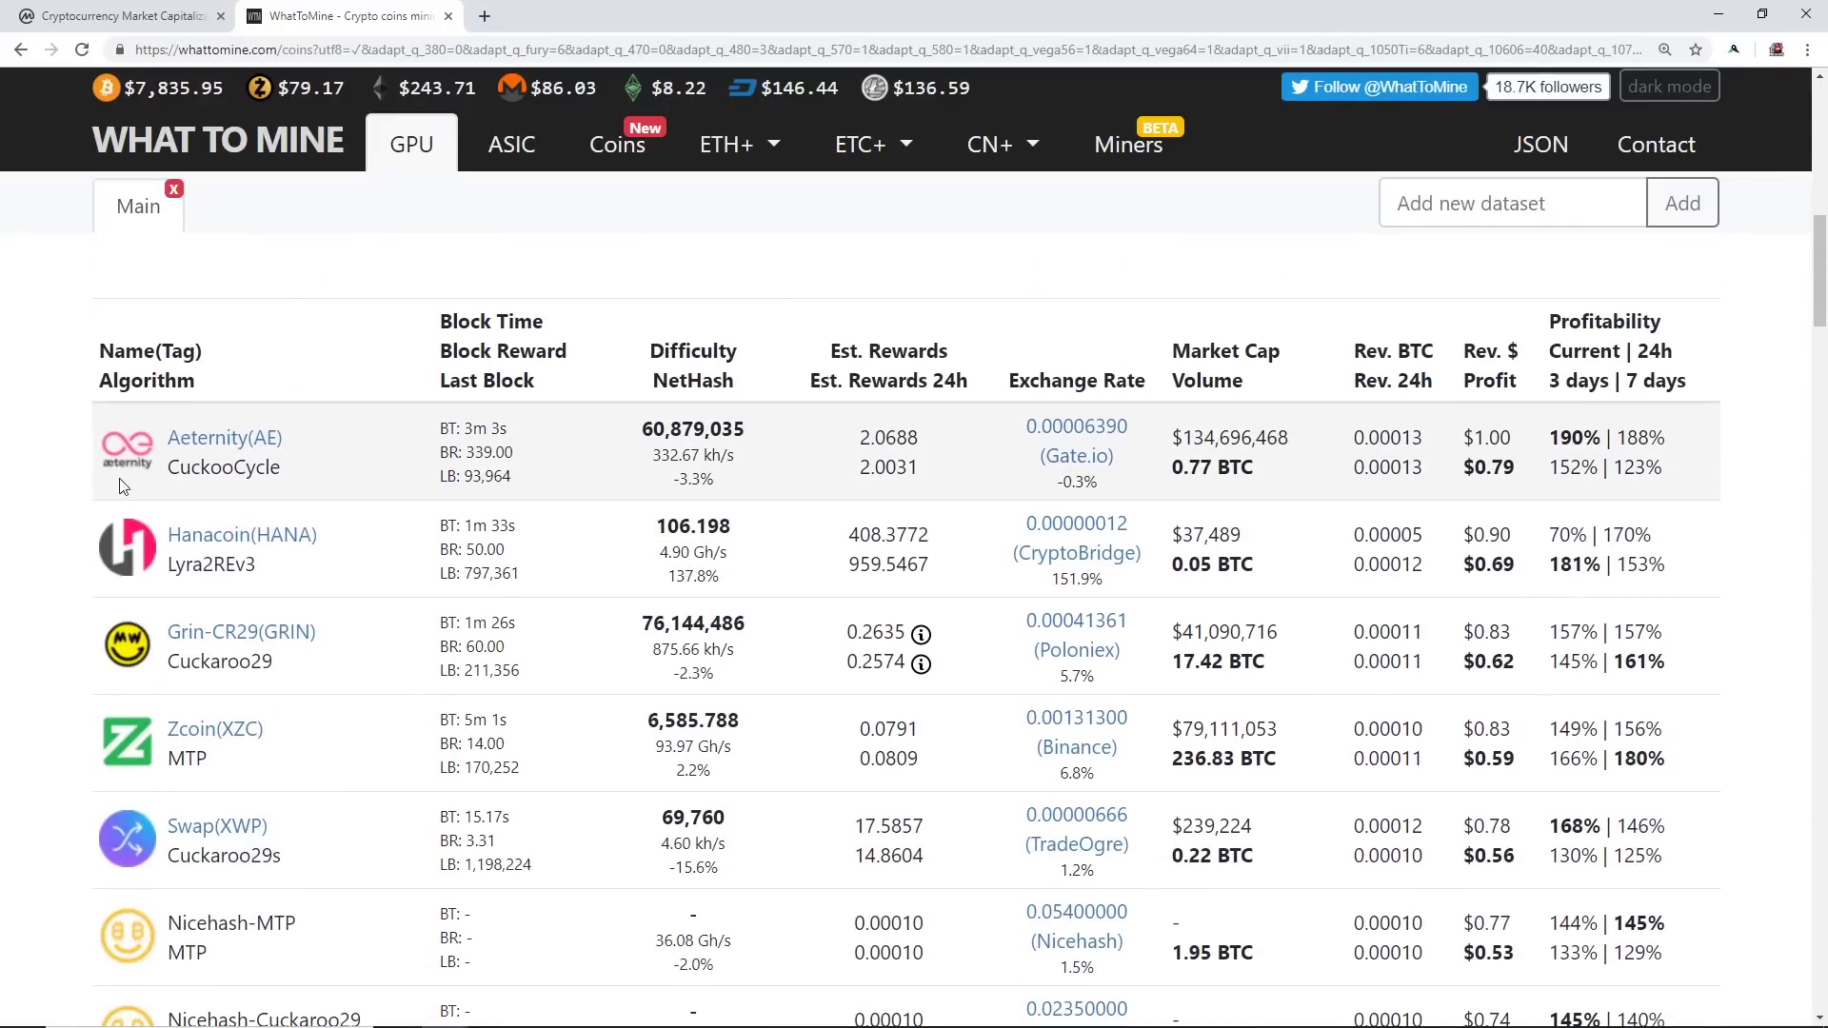
pyautogui.scroll(11, 124, 487)
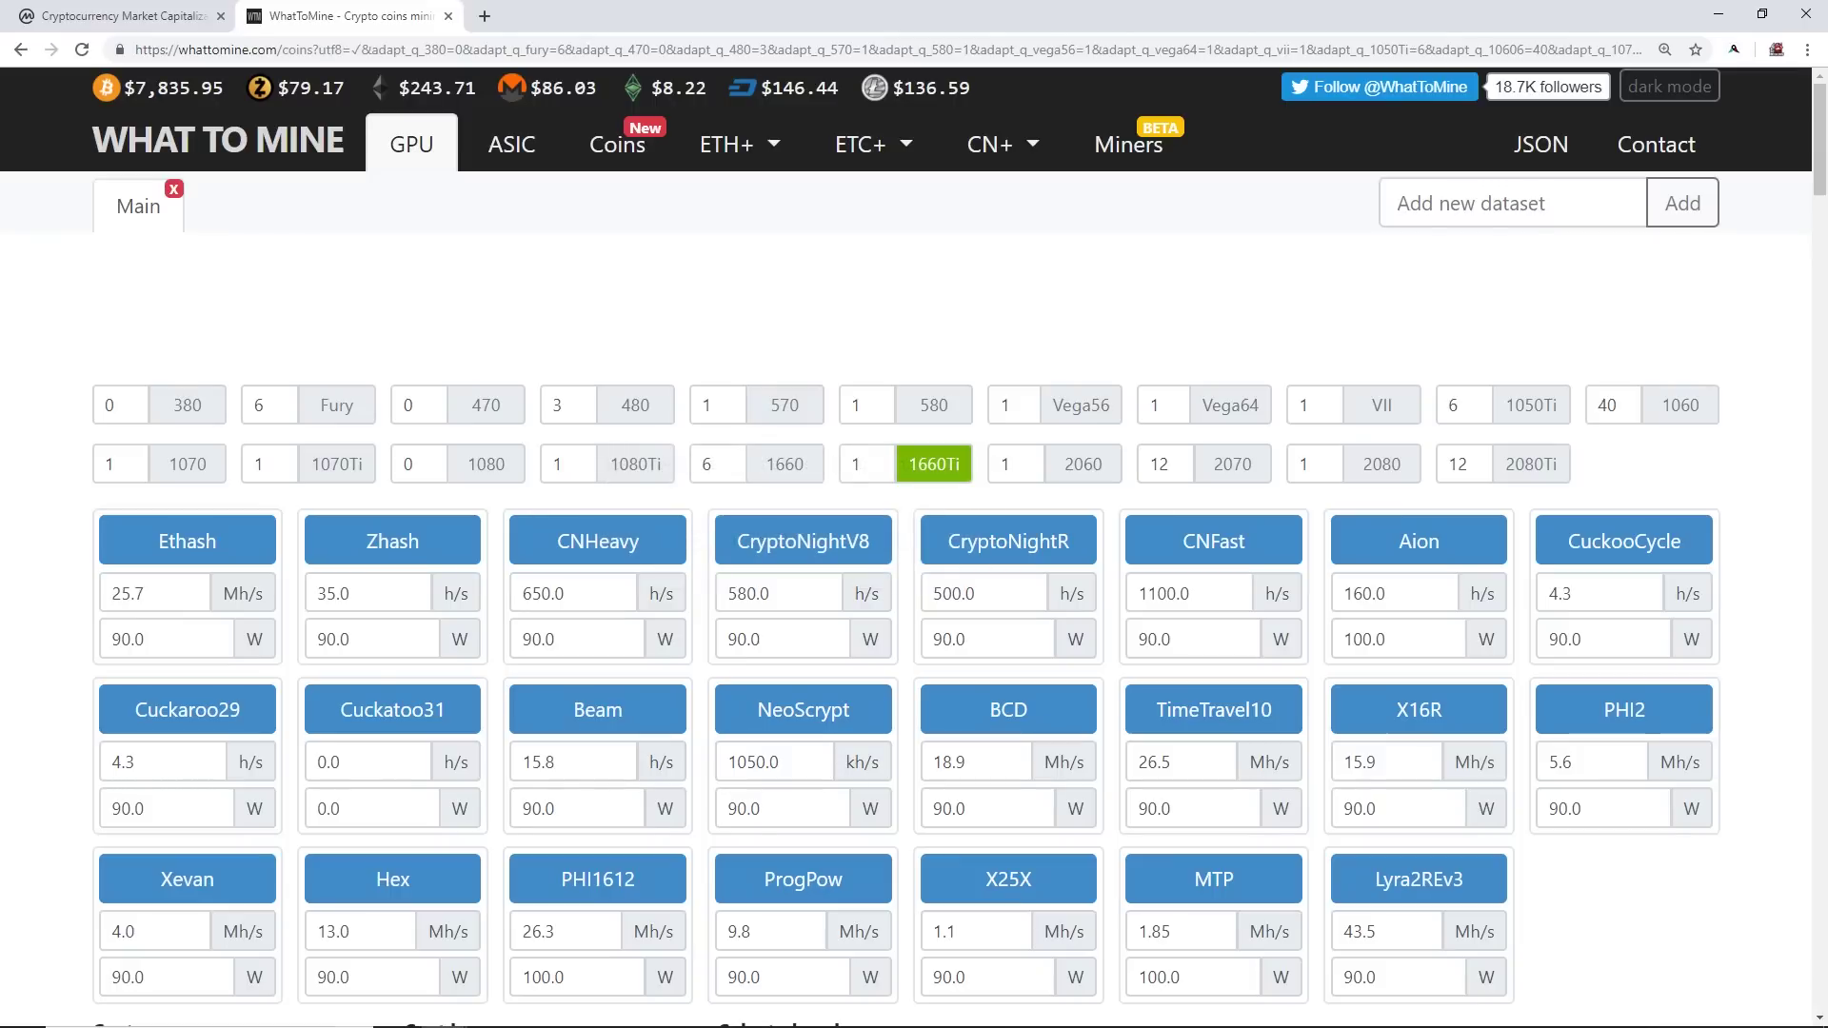
pyautogui.scroll(-9, 29, 720)
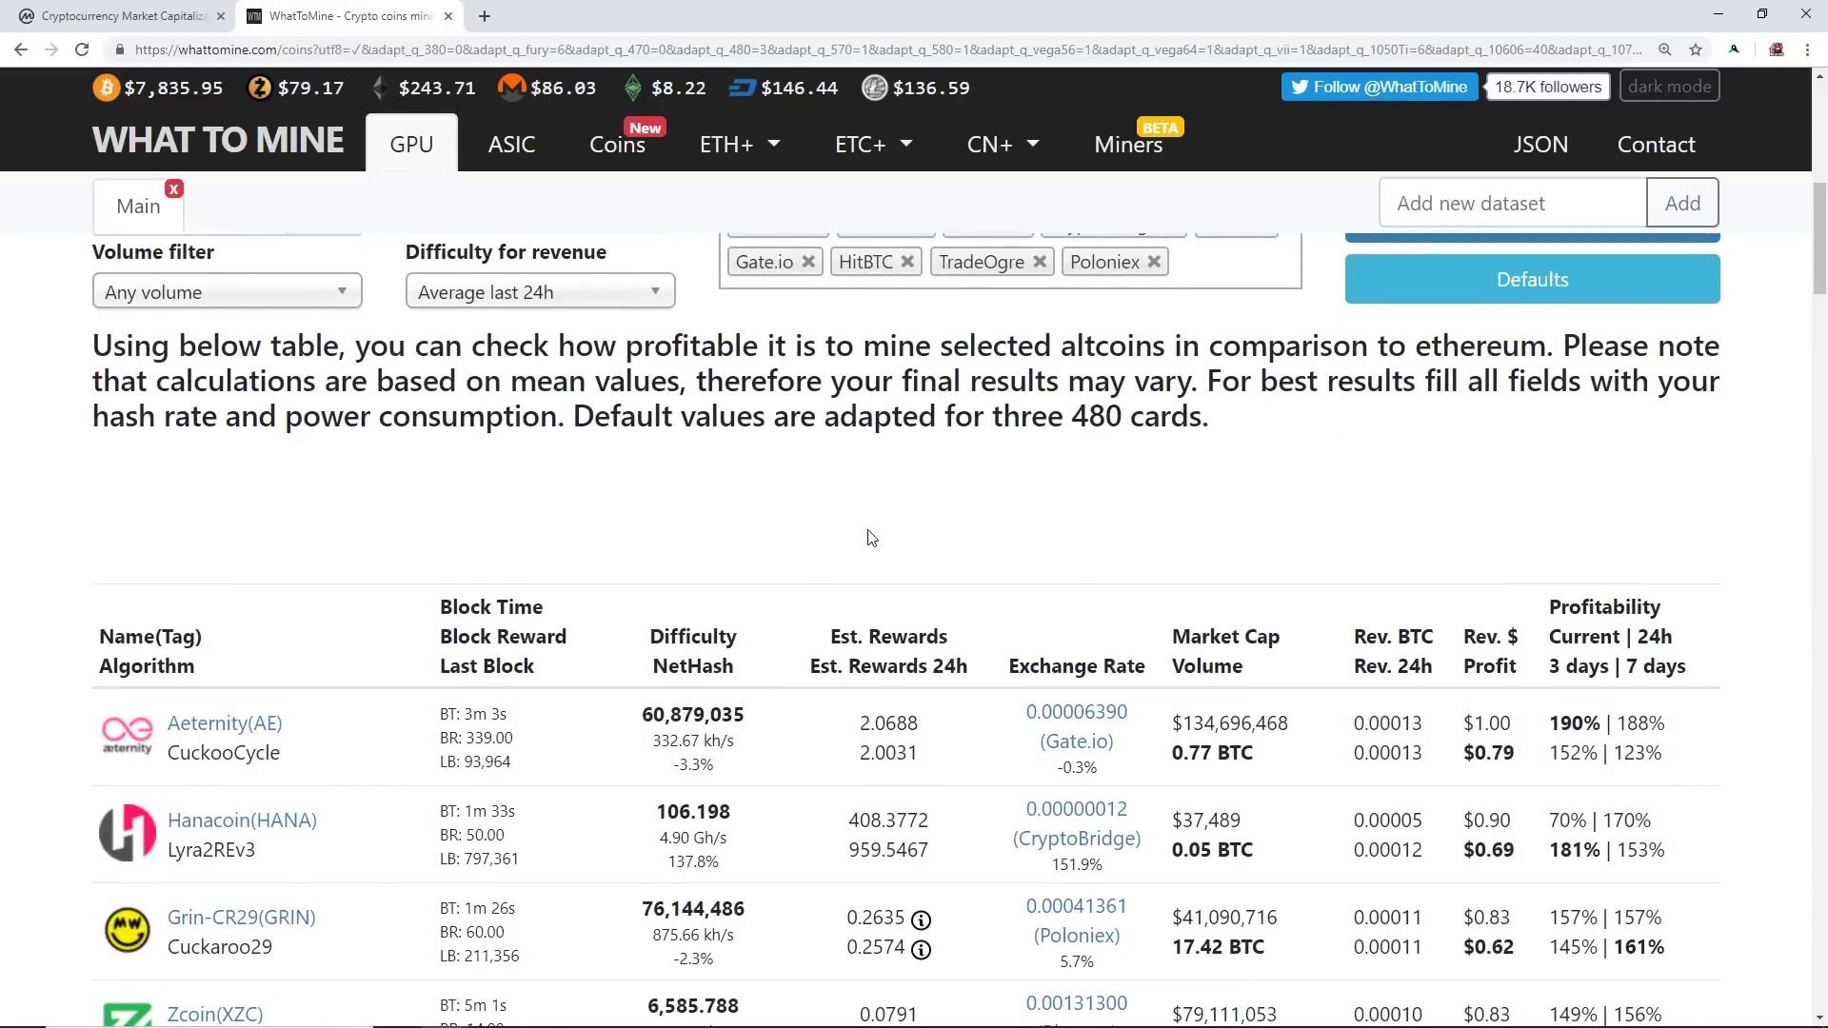
pyautogui.scroll(-4, 854, 526)
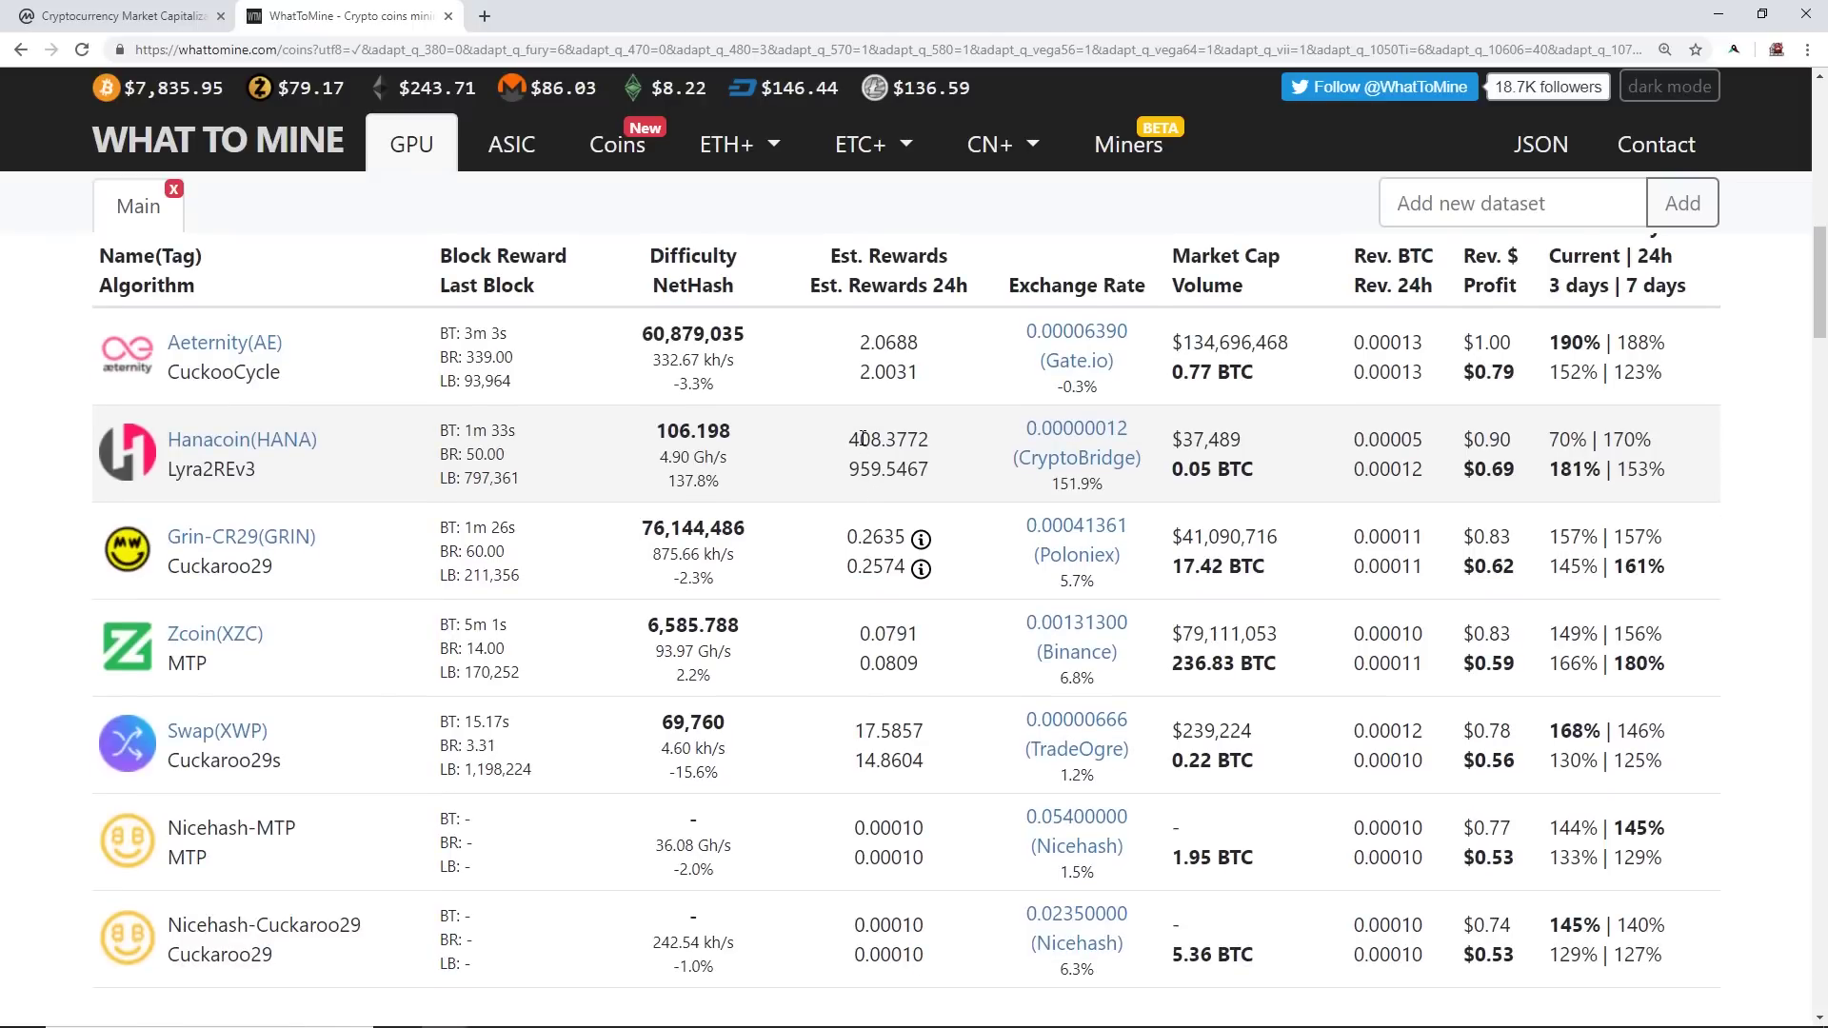
pyautogui.scroll(2, 864, 438)
pyautogui.scroll(-3, 798, 405)
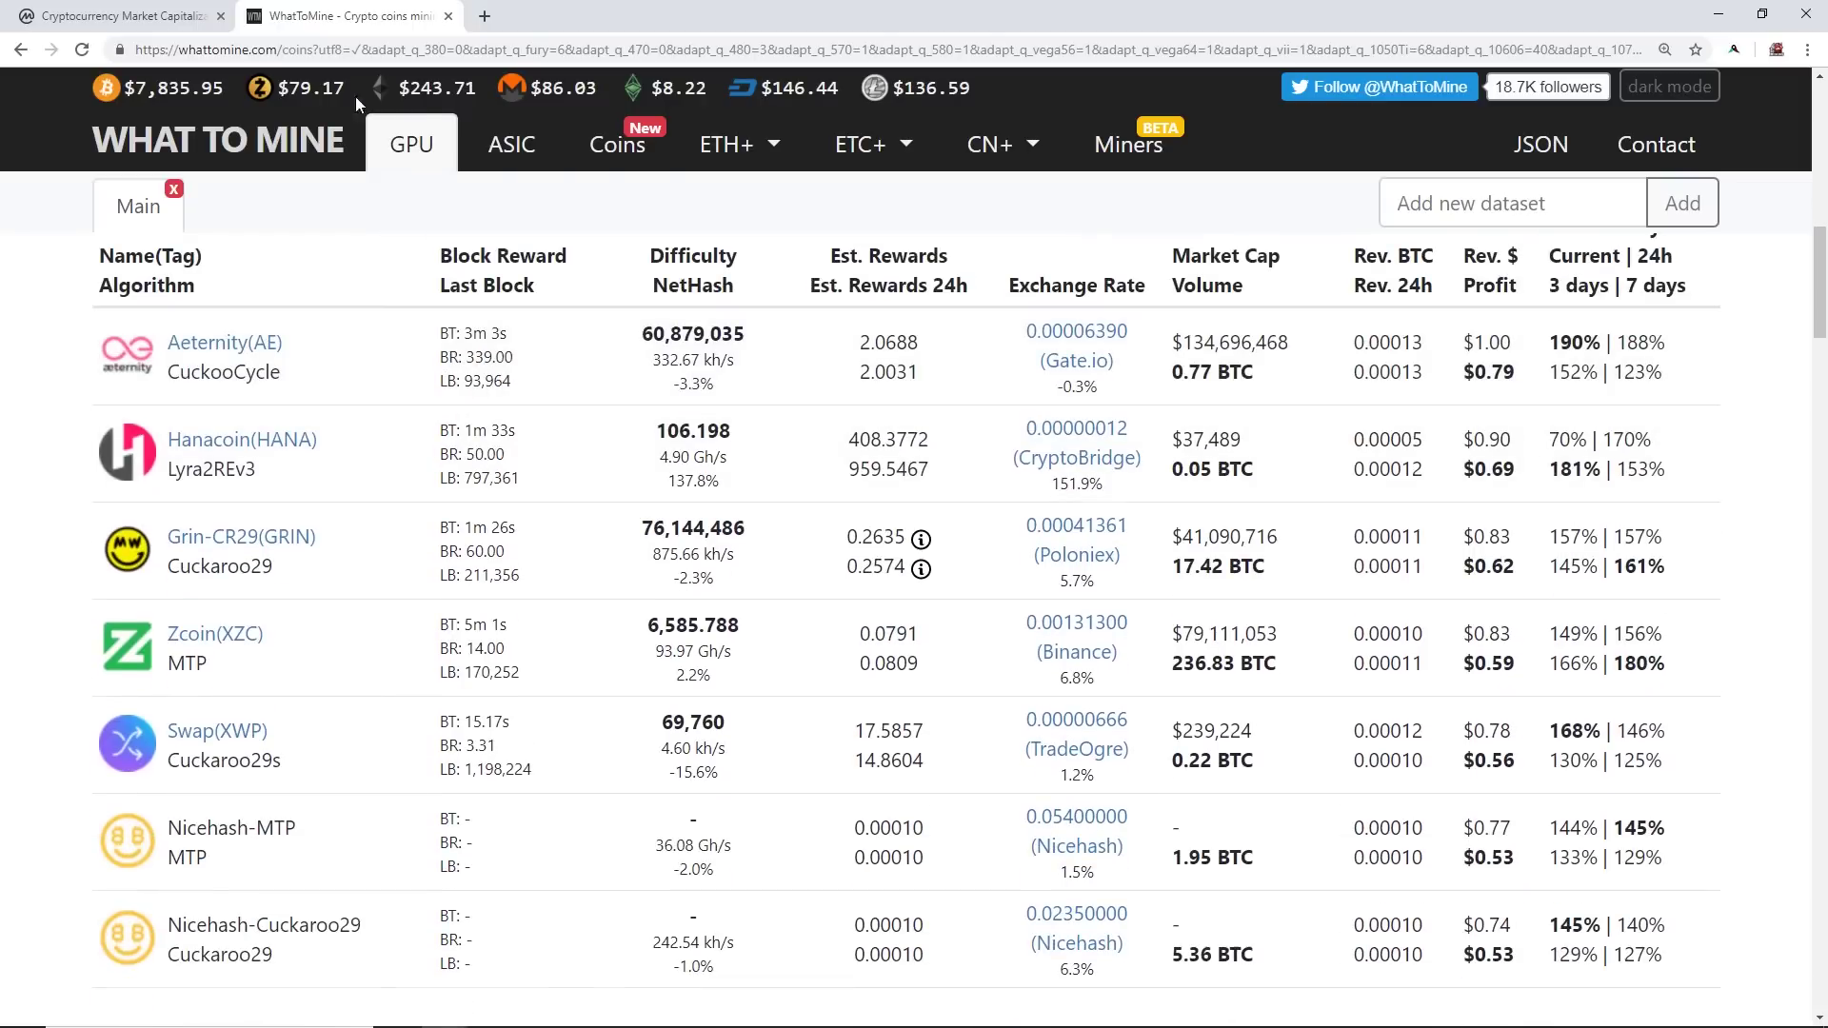
pyautogui.scroll(5, 264, 204)
pyautogui.scroll(10, 264, 204)
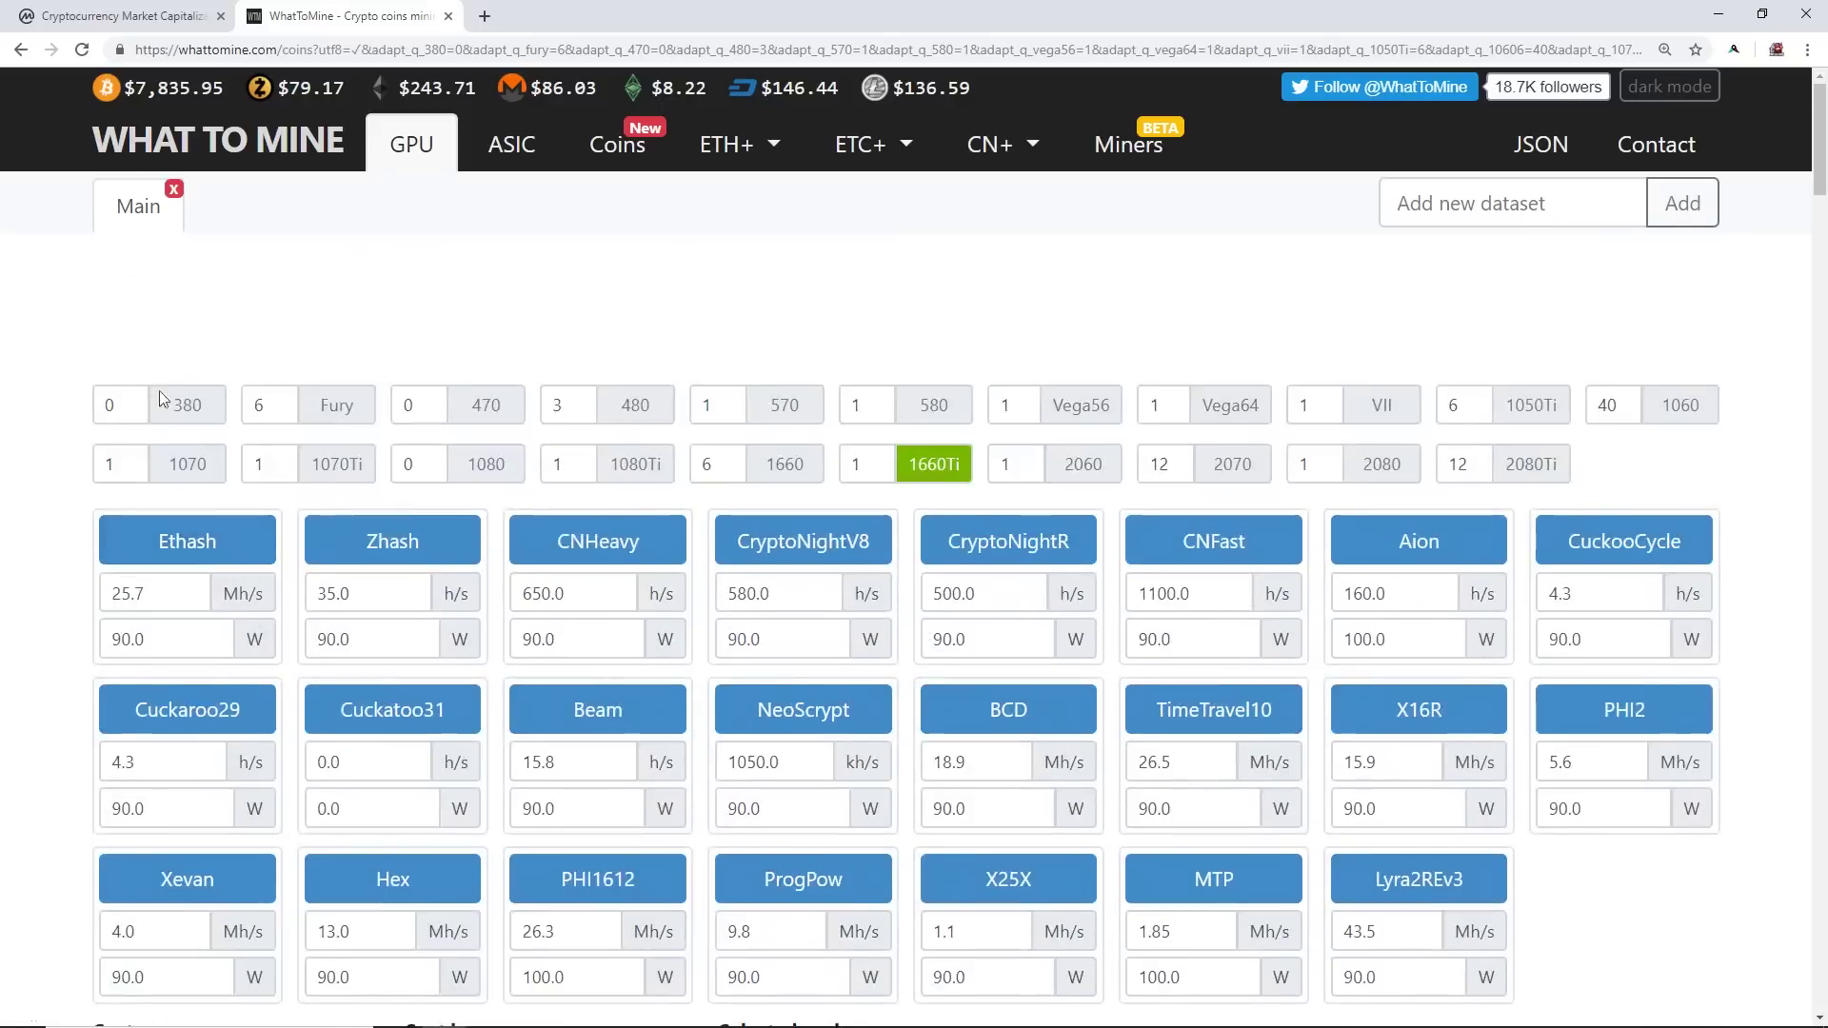
# - Replace the 1660 Ti with one GTX 1070 preset, then return to the CoinMarketCap tab
pyautogui.click(933, 463)
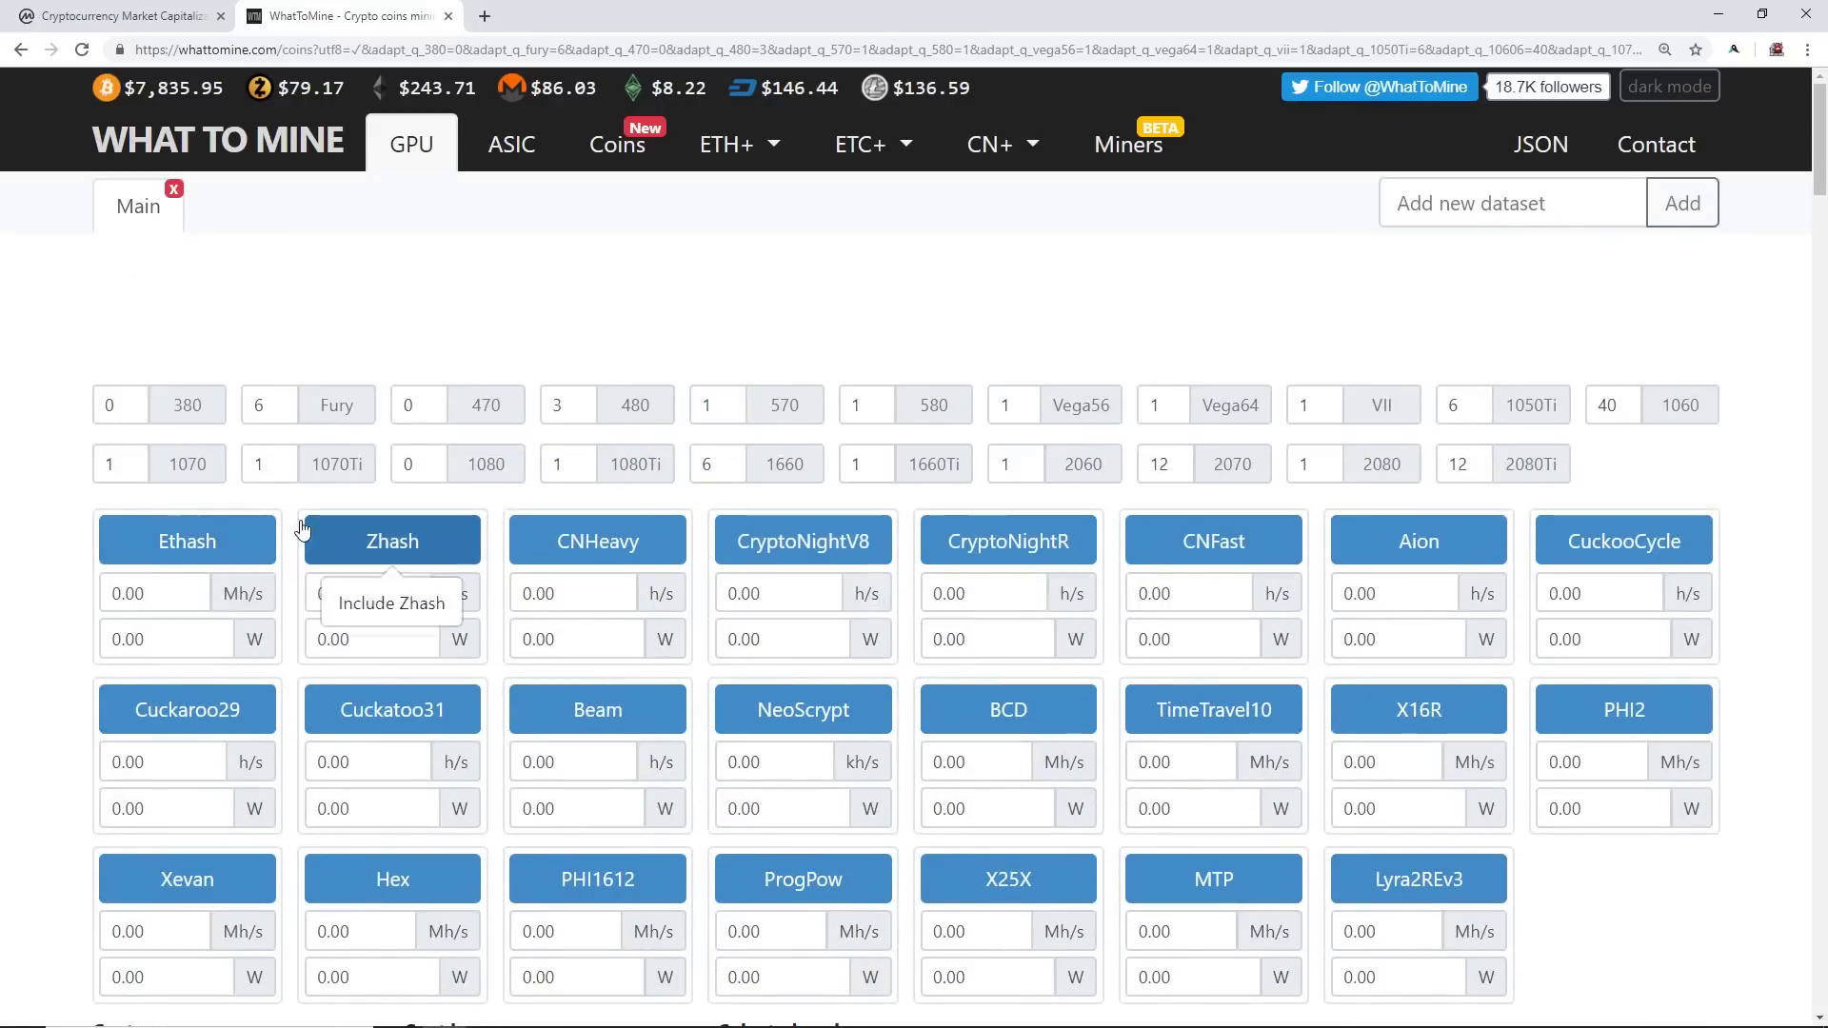
pyautogui.click(212, 478)
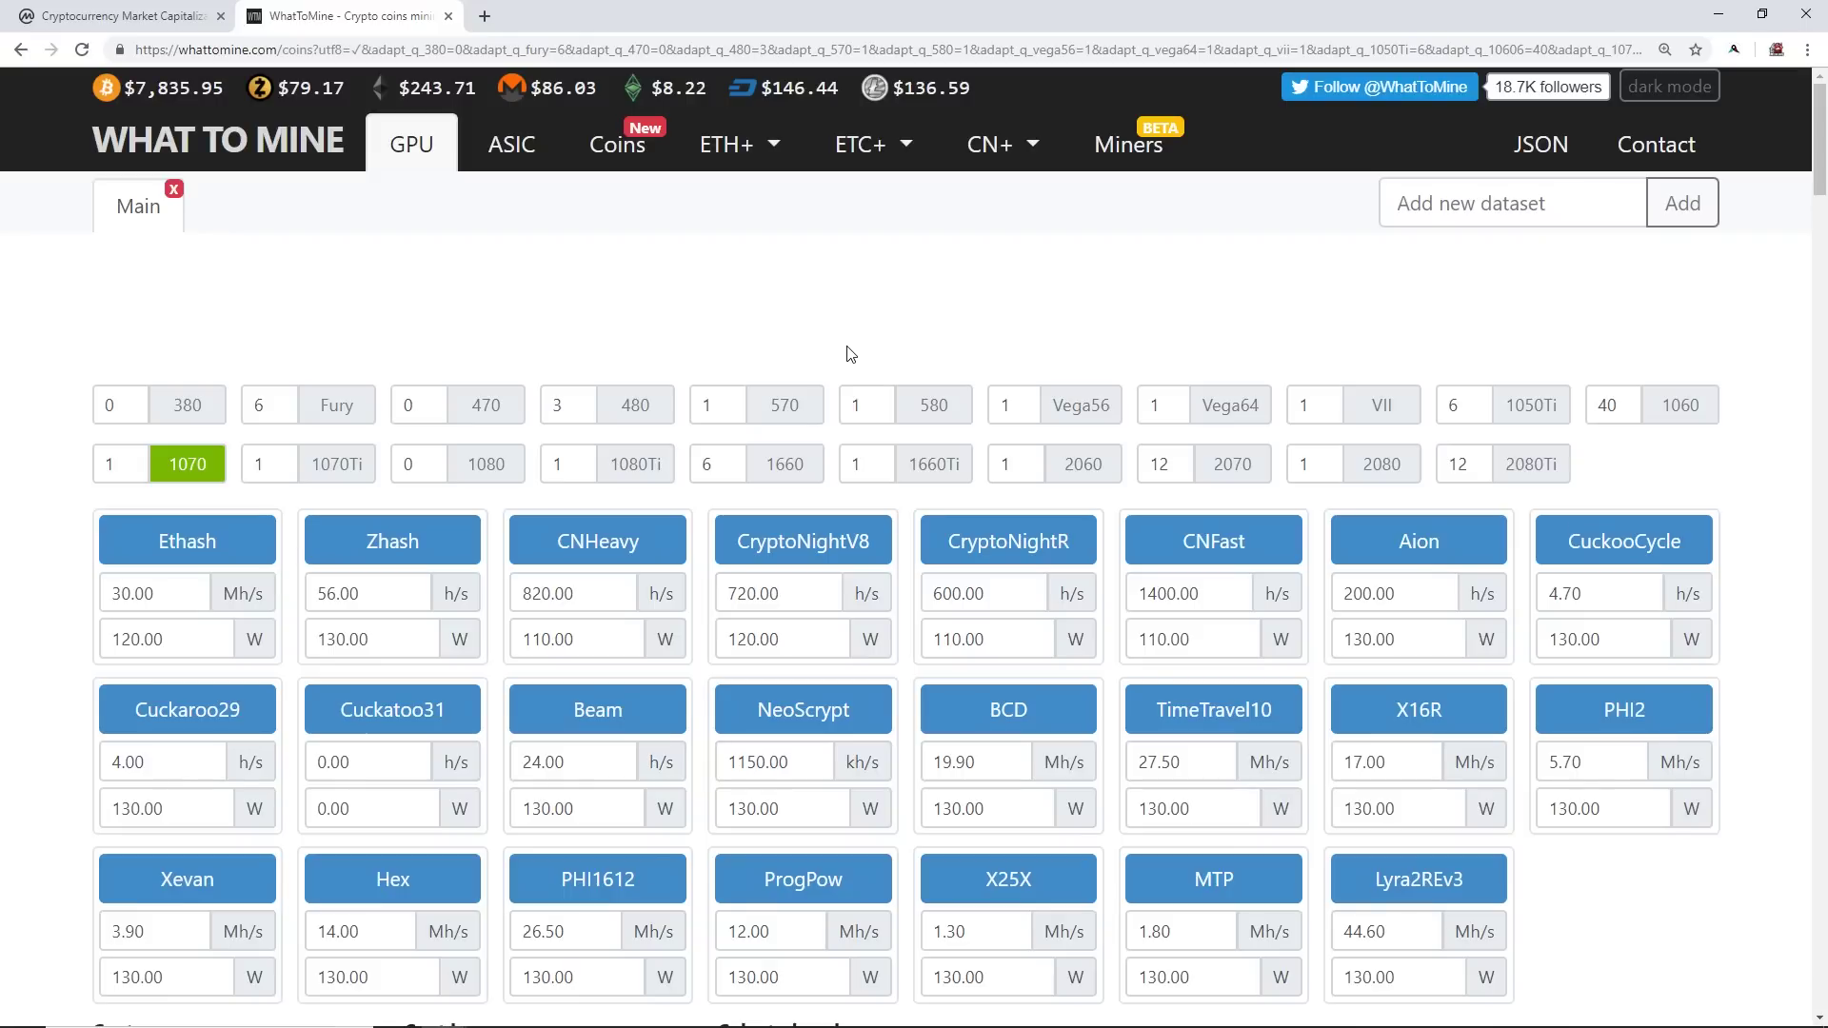
pyautogui.scroll(-10, 850, 353)
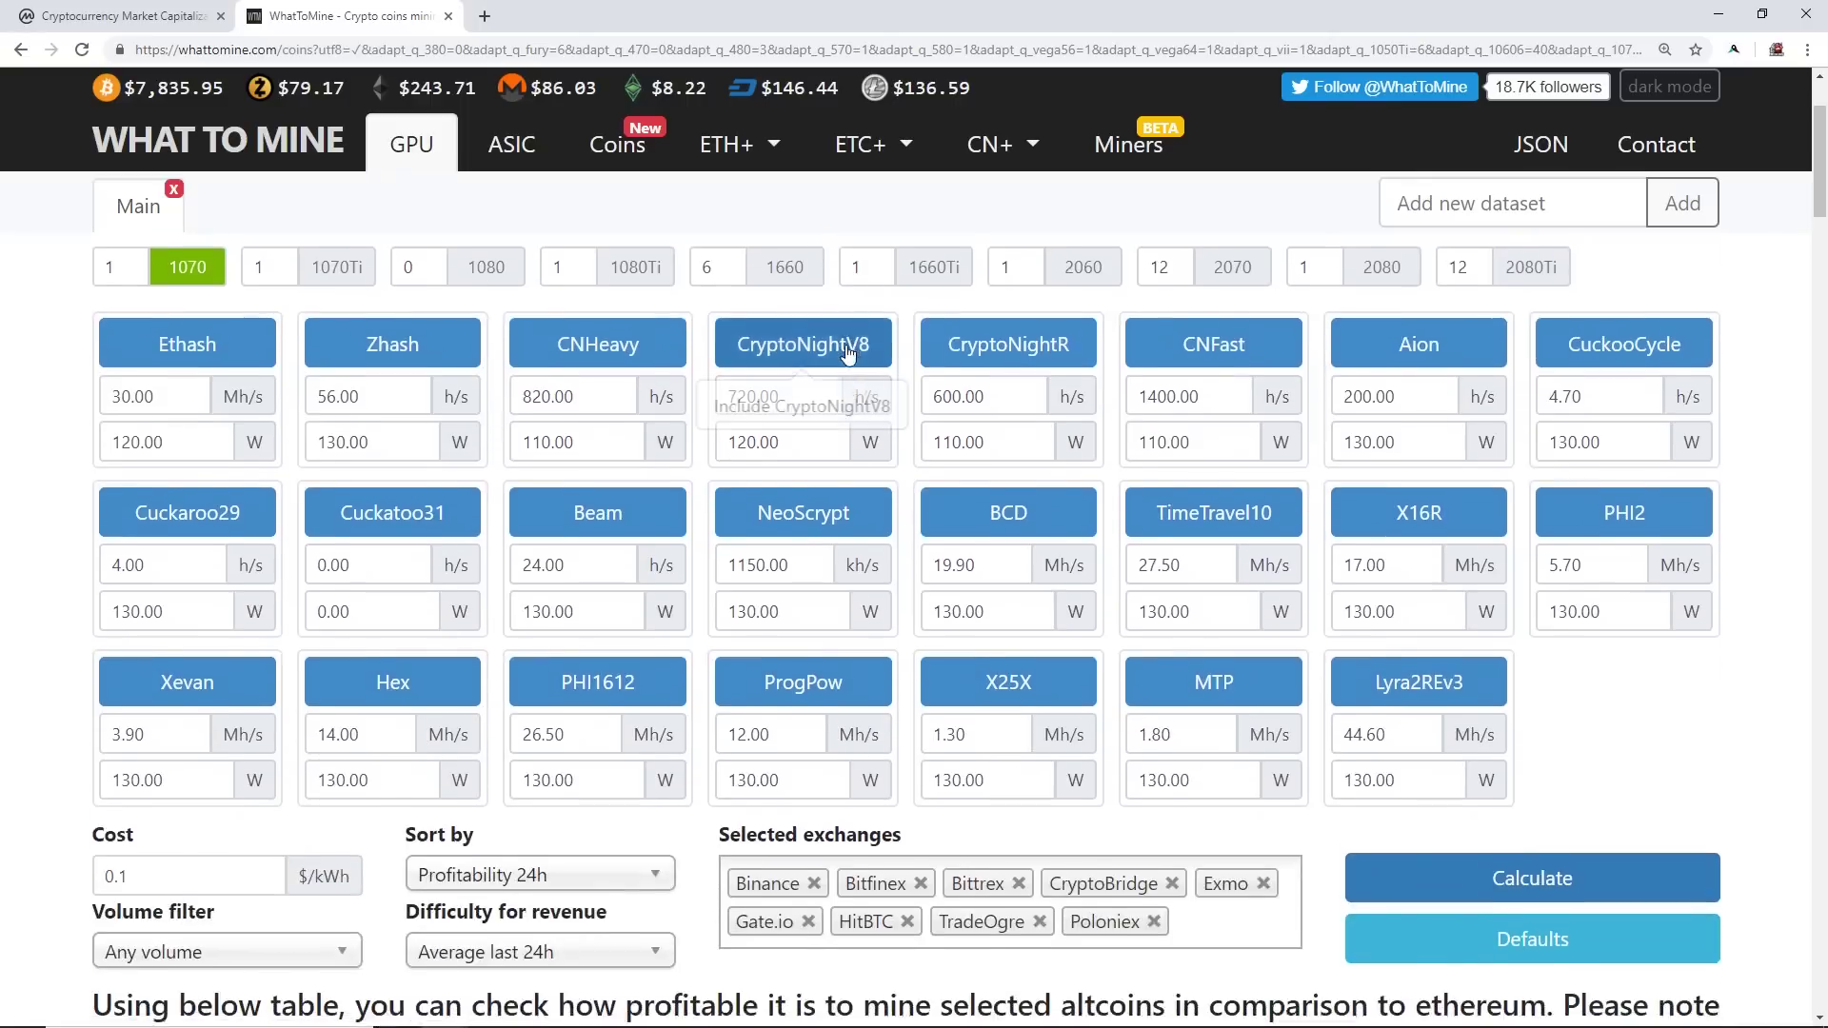
pyautogui.scroll(-1, 852, 350)
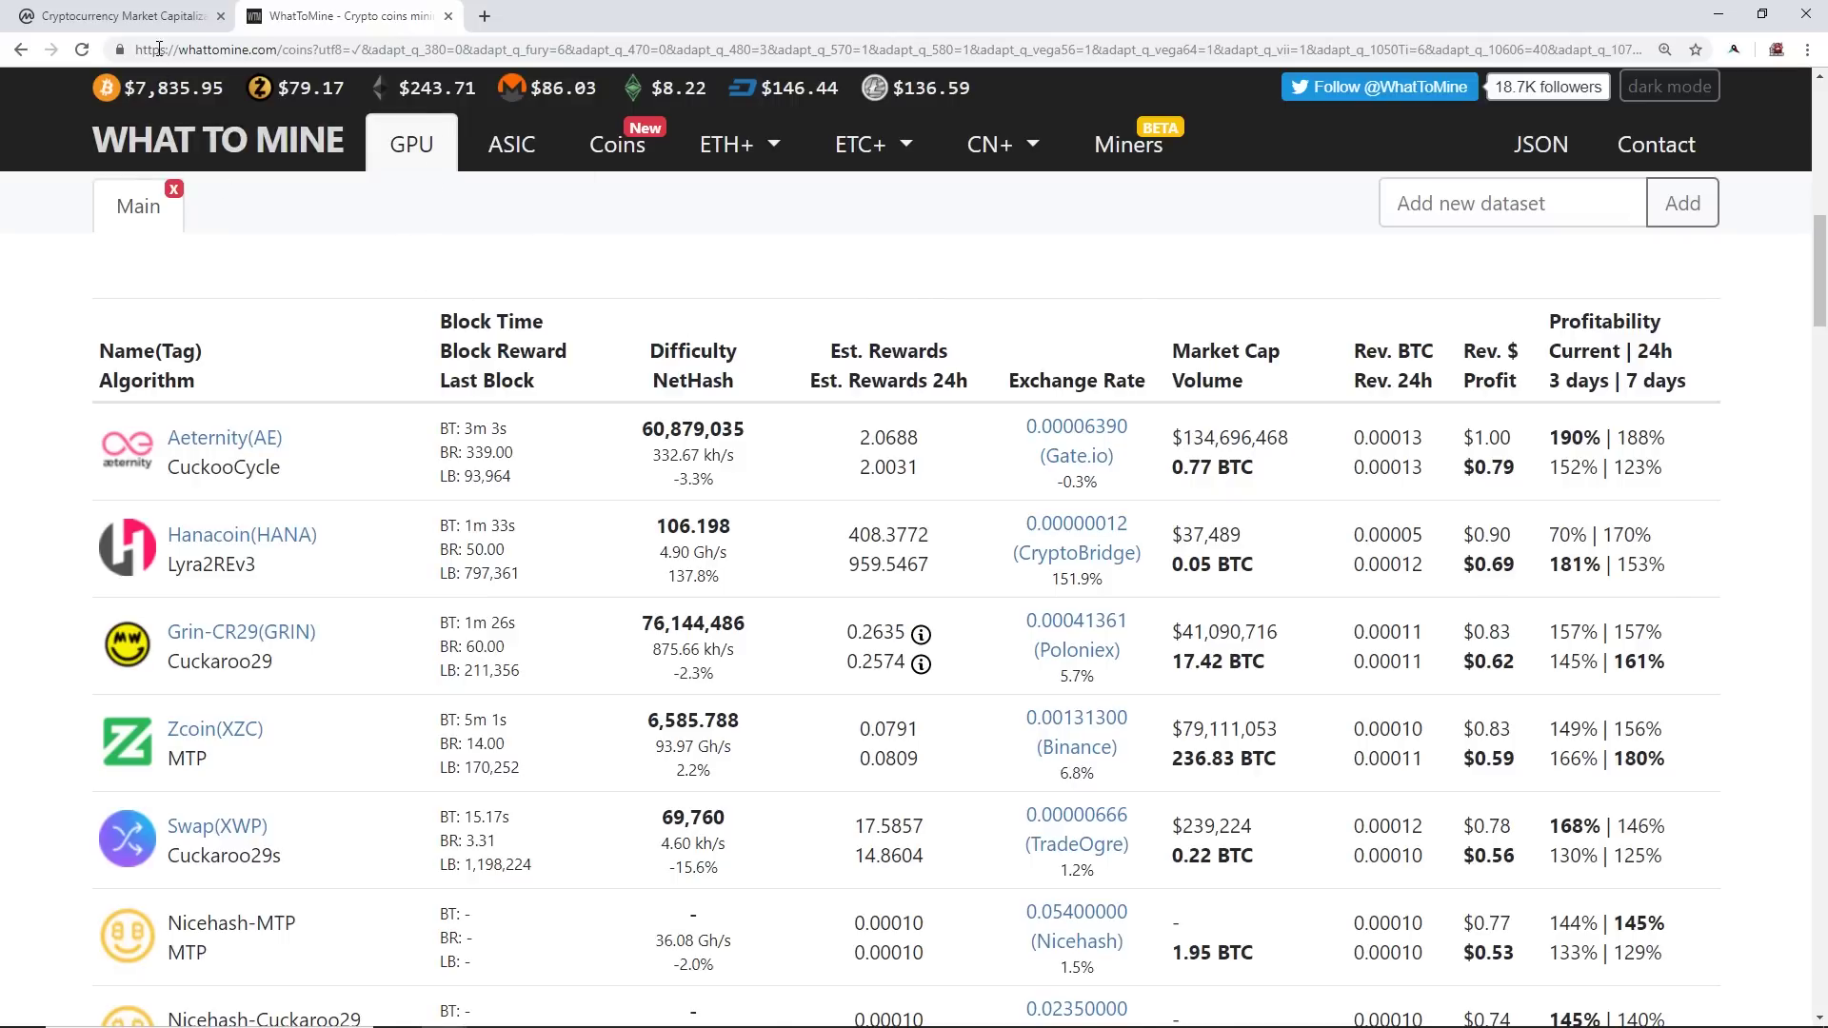
pyautogui.click(143, 17)
# - Scroll the CoinMarketCap top-100 list to show Ethereum at $244.96 and XRP at $0.392231
pyautogui.scroll(-1, 527, 539)
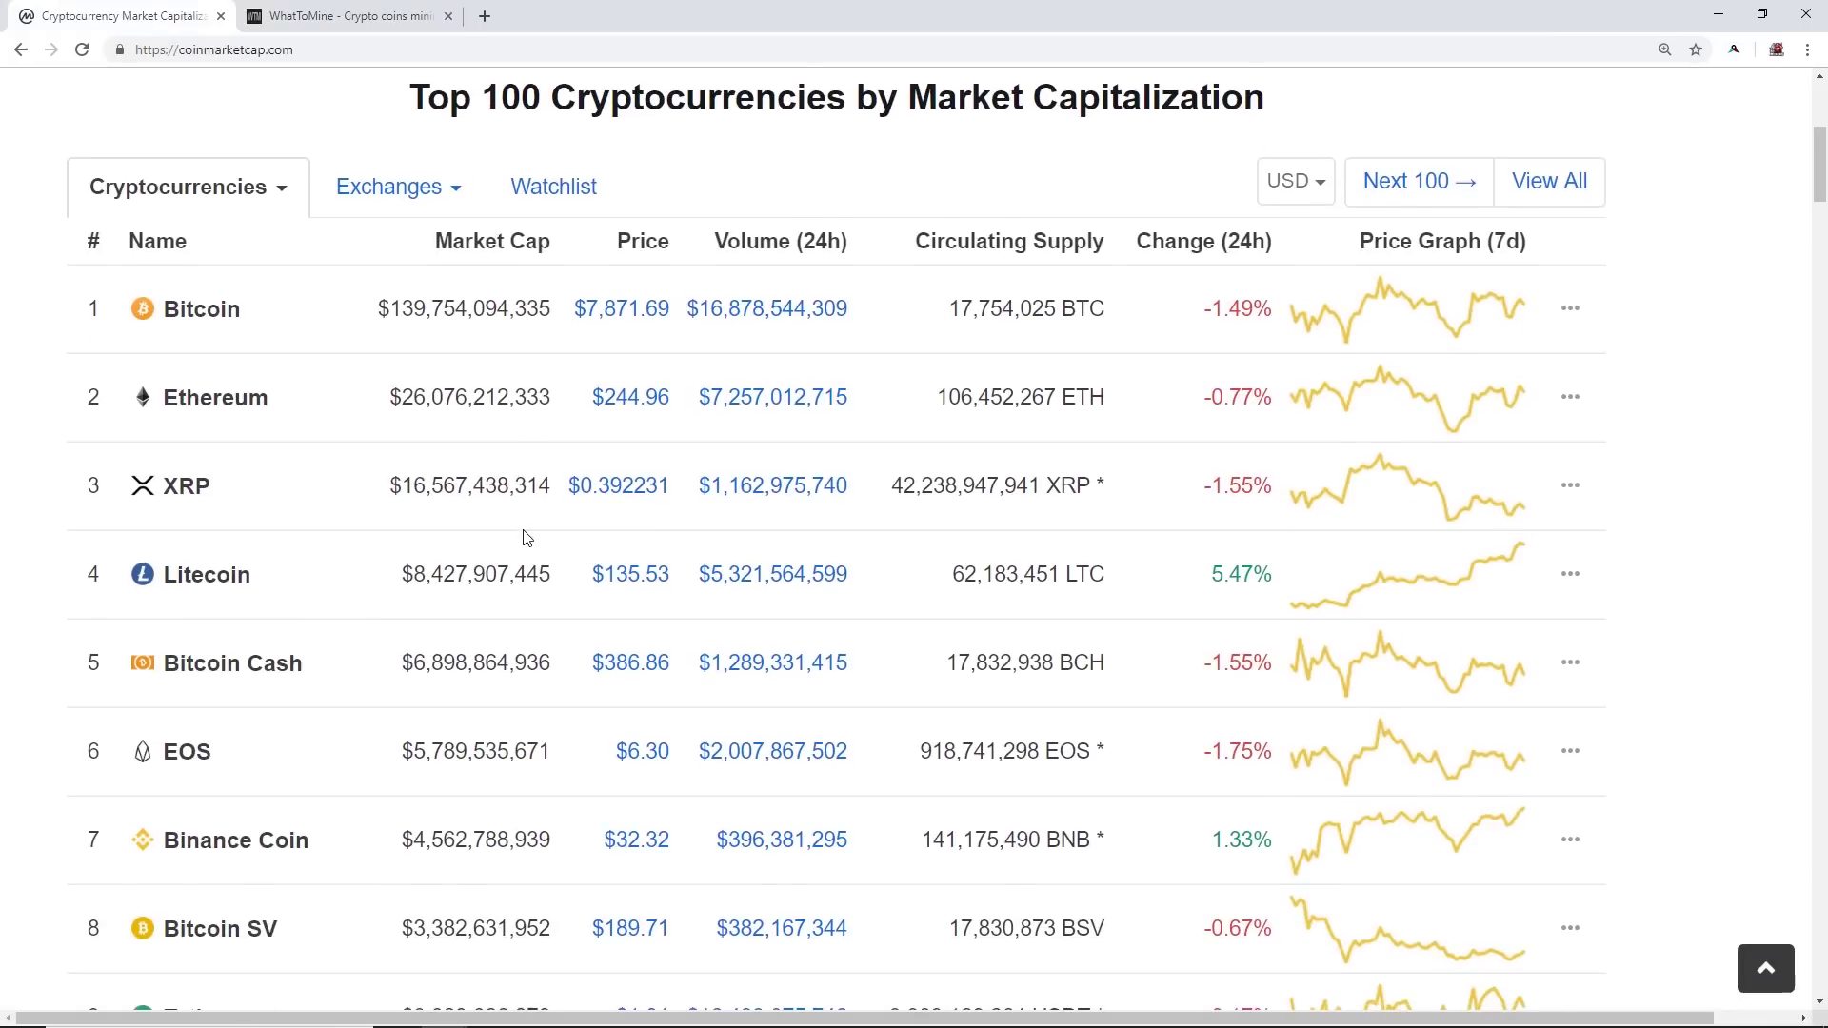